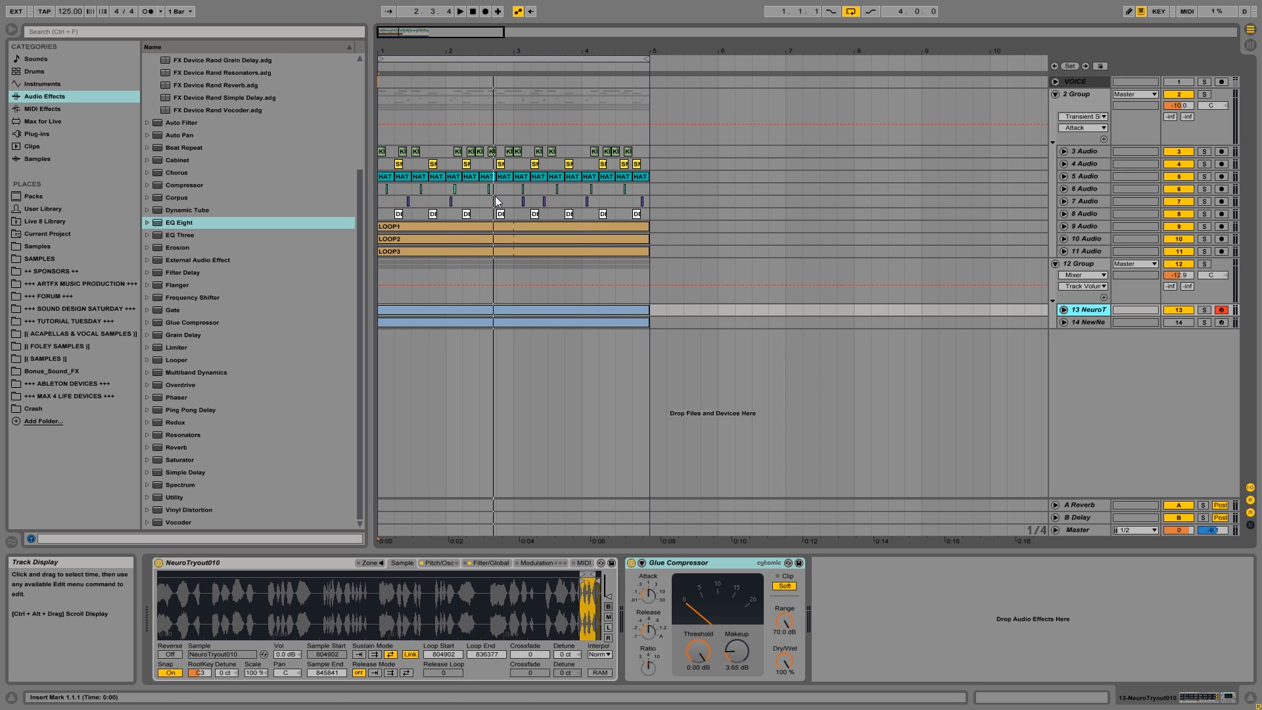
Solo the 2 Group track and play the full drum group from the start.
{"action": "left_click", "coordinate": [1081, 107]}
{"action": "left_click", "coordinate": [1206, 96]}
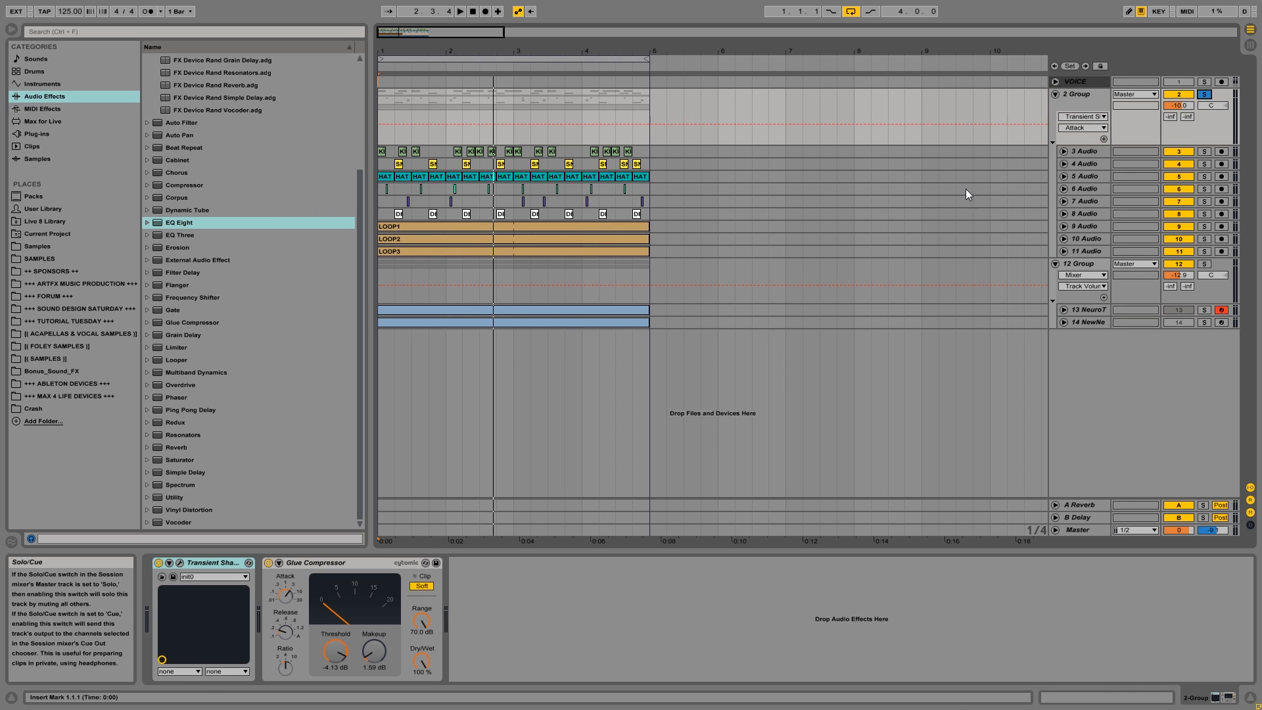
{"action": "key", "text": "space"}
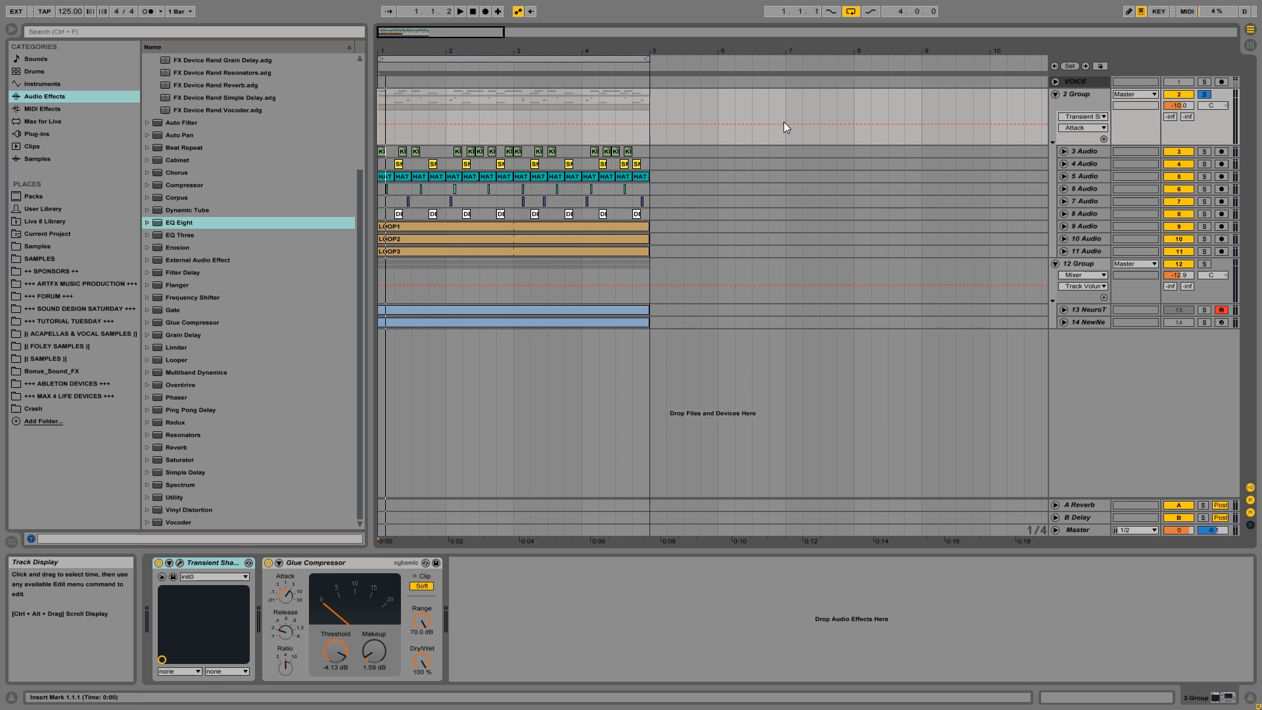
Solo tracks 3 to 8 cumulatively during playback to hear the drum layers build up, then stop playback.
{"action": "left_click", "coordinate": [1072, 155]}
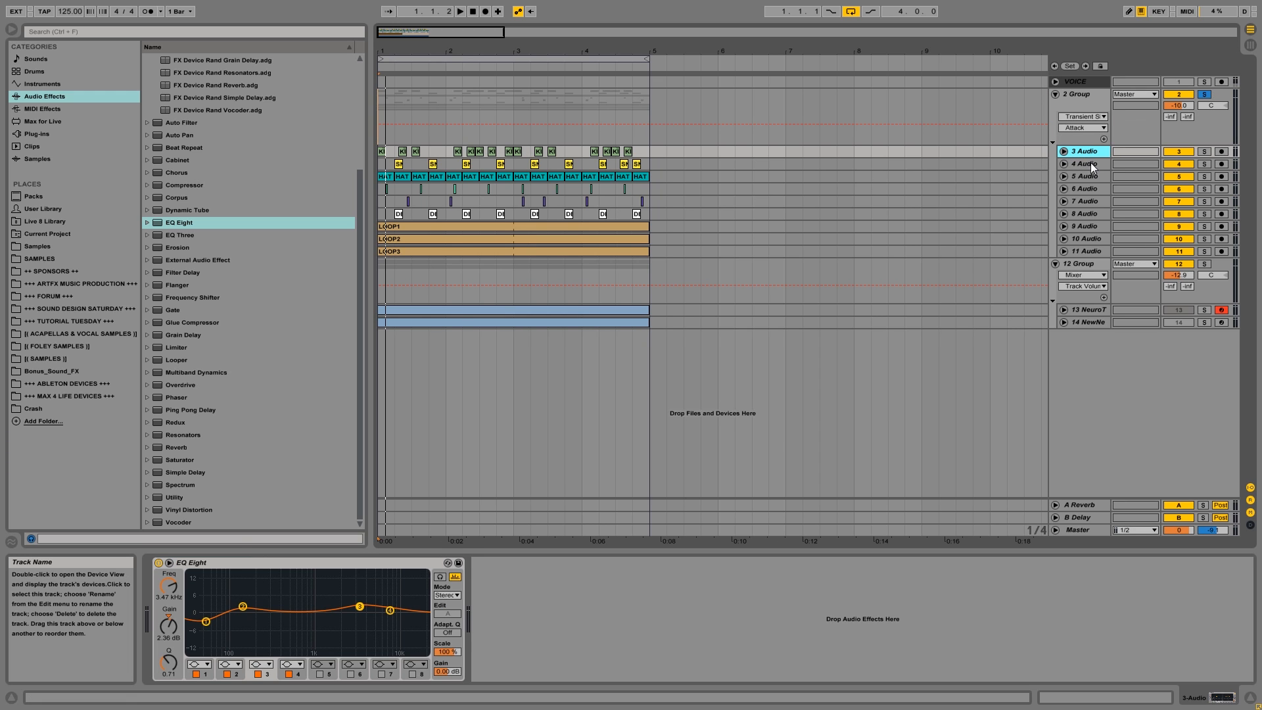
{"action": "left_click", "coordinate": [1086, 175], "text": "shift"}
{"action": "left_click", "coordinate": [1204, 176]}
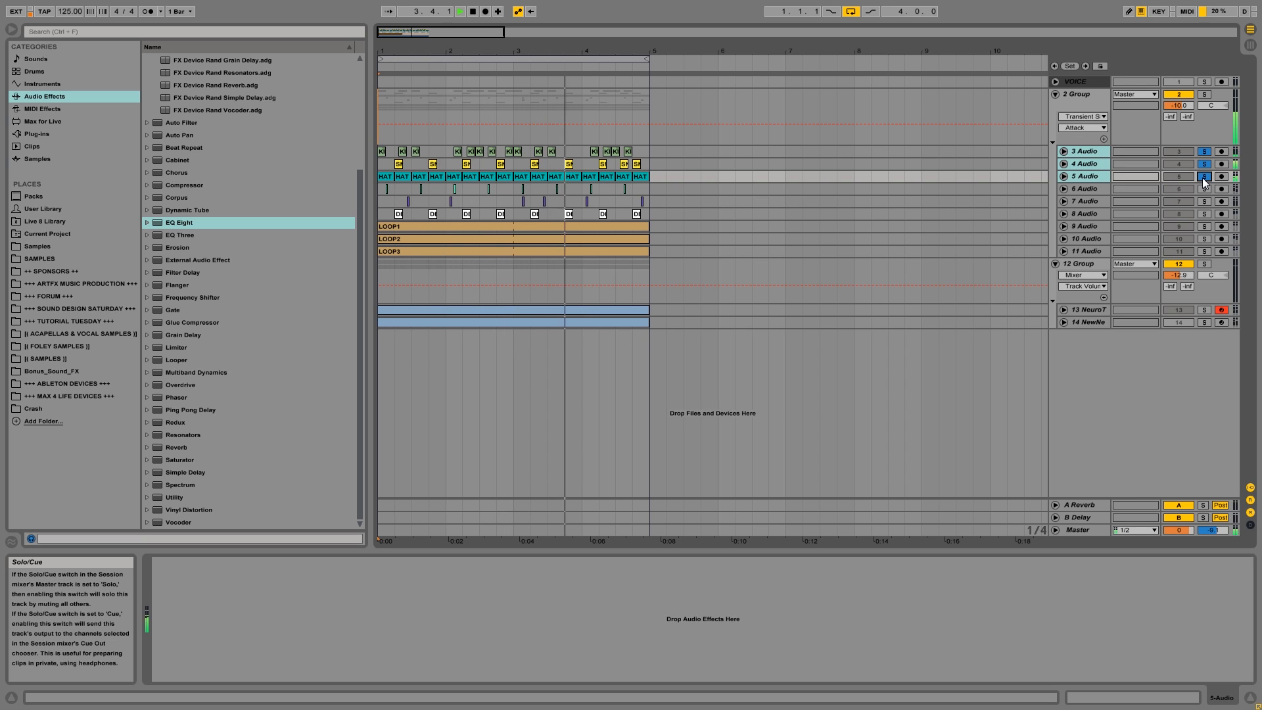
{"action": "left_click", "coordinate": [1203, 189]}
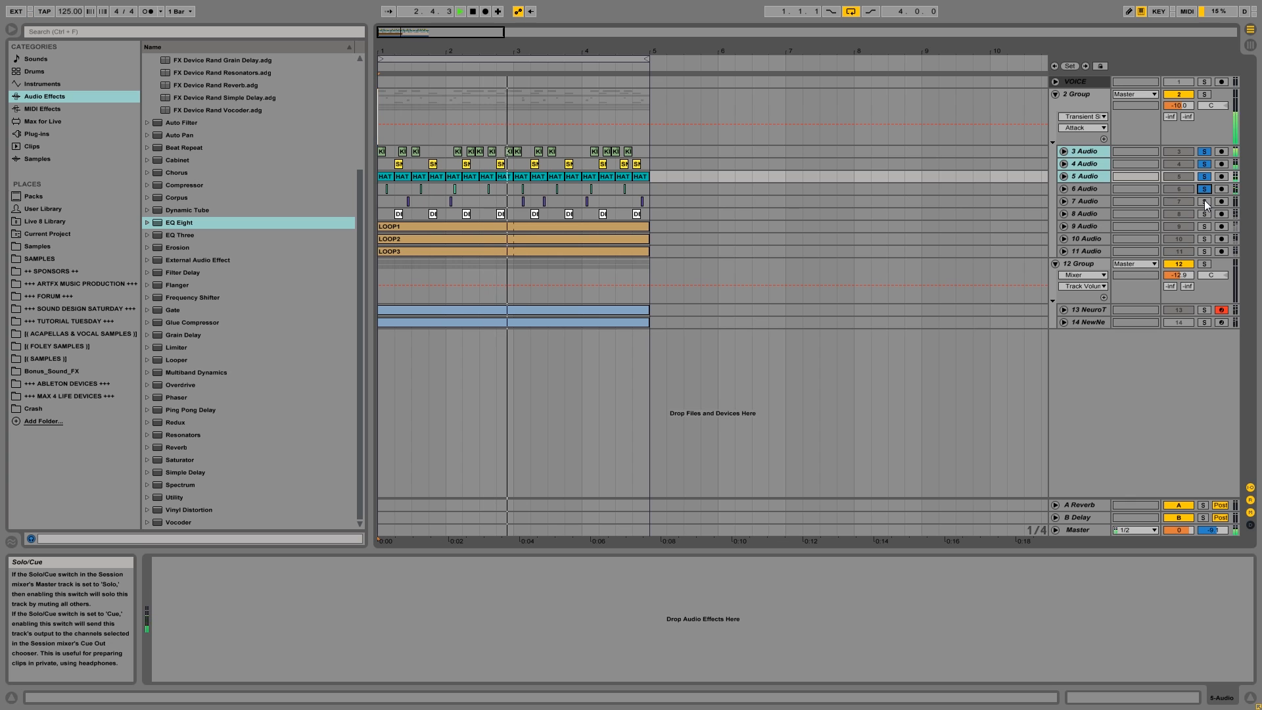
{"action": "left_click", "coordinate": [1205, 201]}
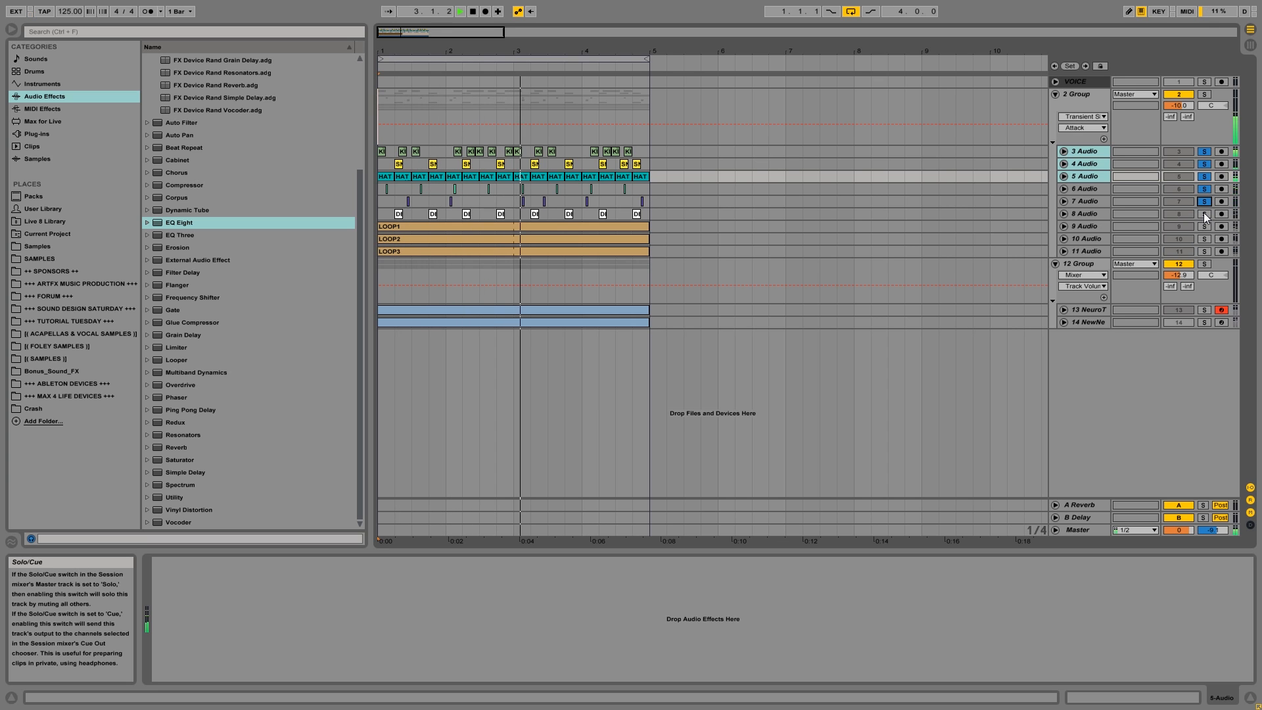
{"action": "left_click", "coordinate": [1204, 213]}
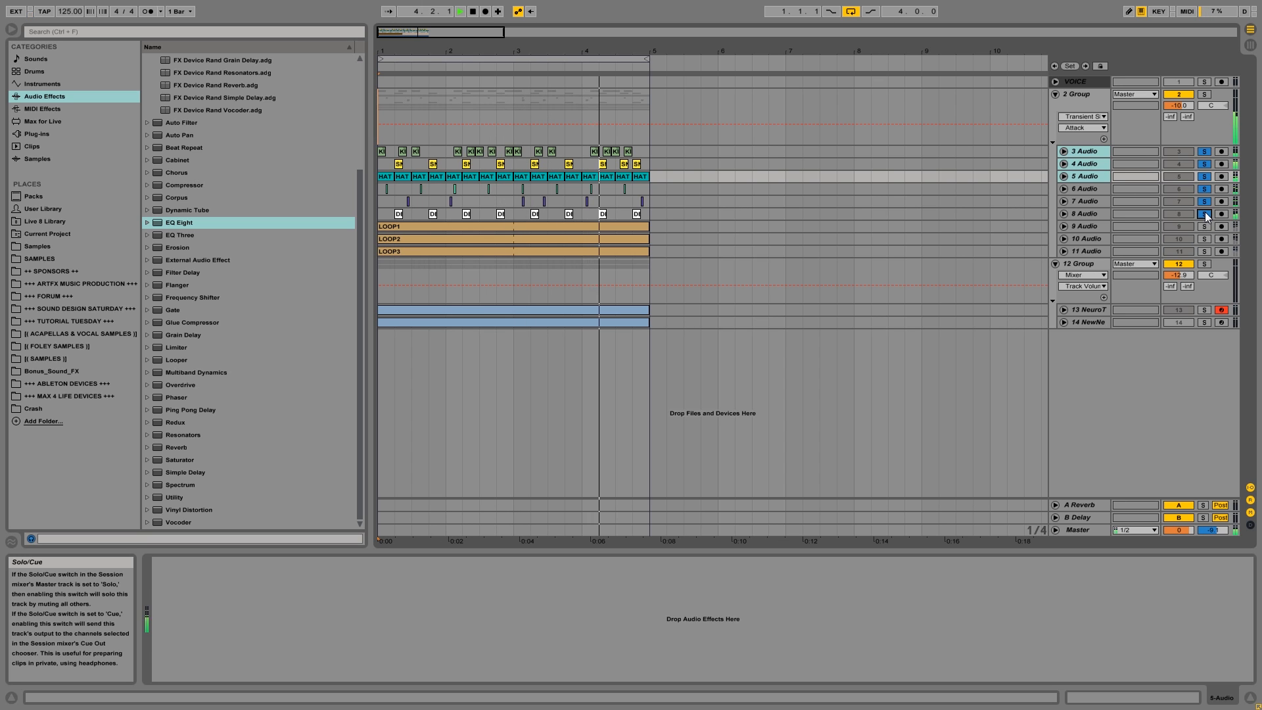
{"action": "key", "text": "space"}
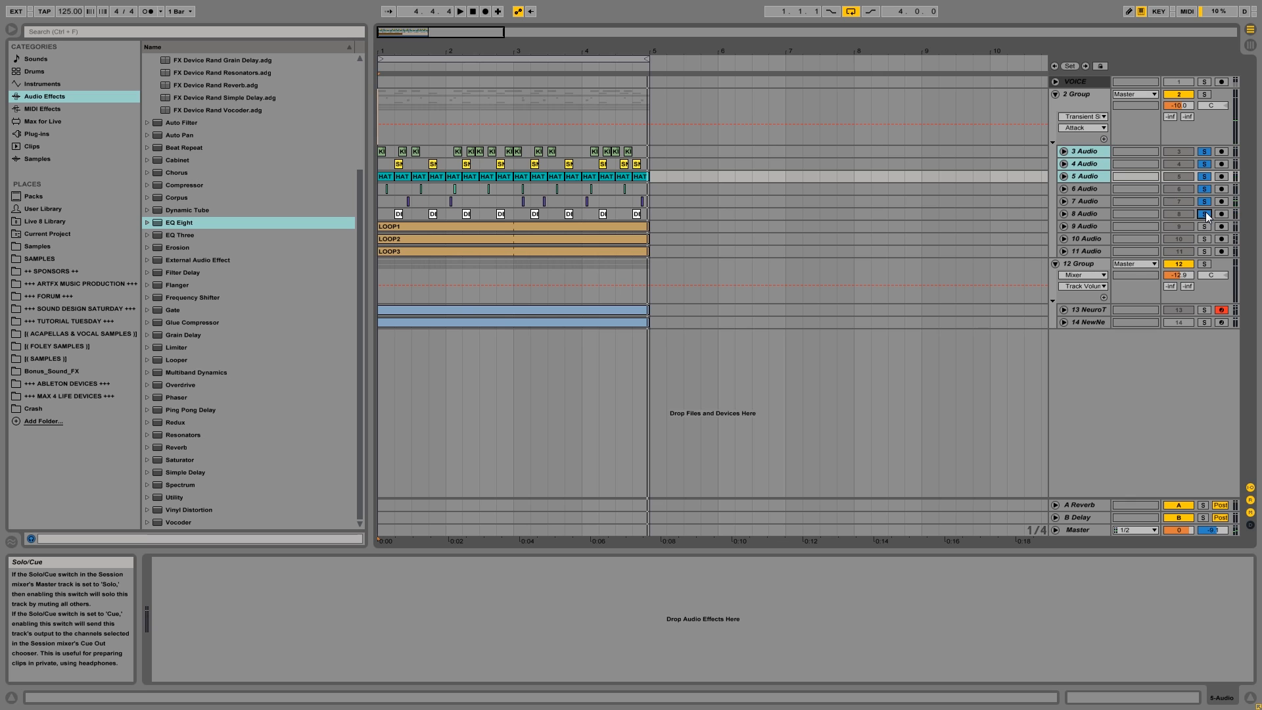
Audition track 8 on its own and inspect its first Tree Bark clip and effect devices.
{"action": "left_click", "coordinate": [1206, 215]}
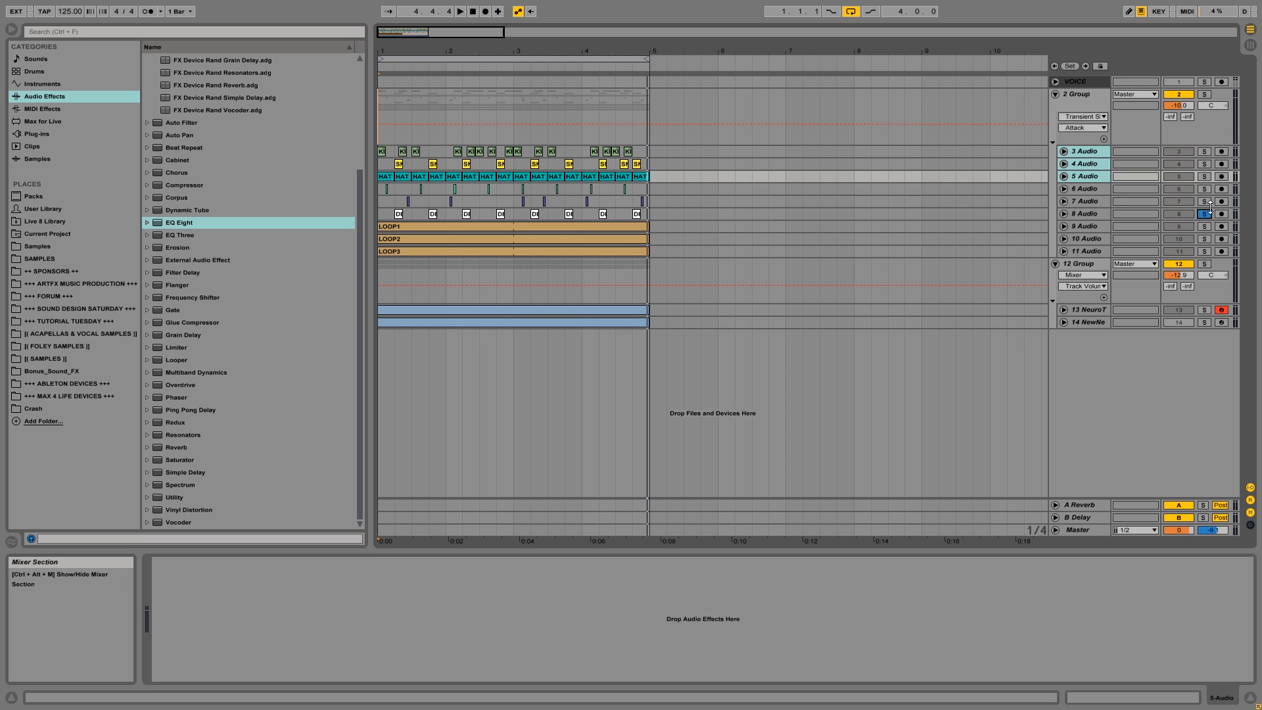
{"action": "key", "text": "space"}
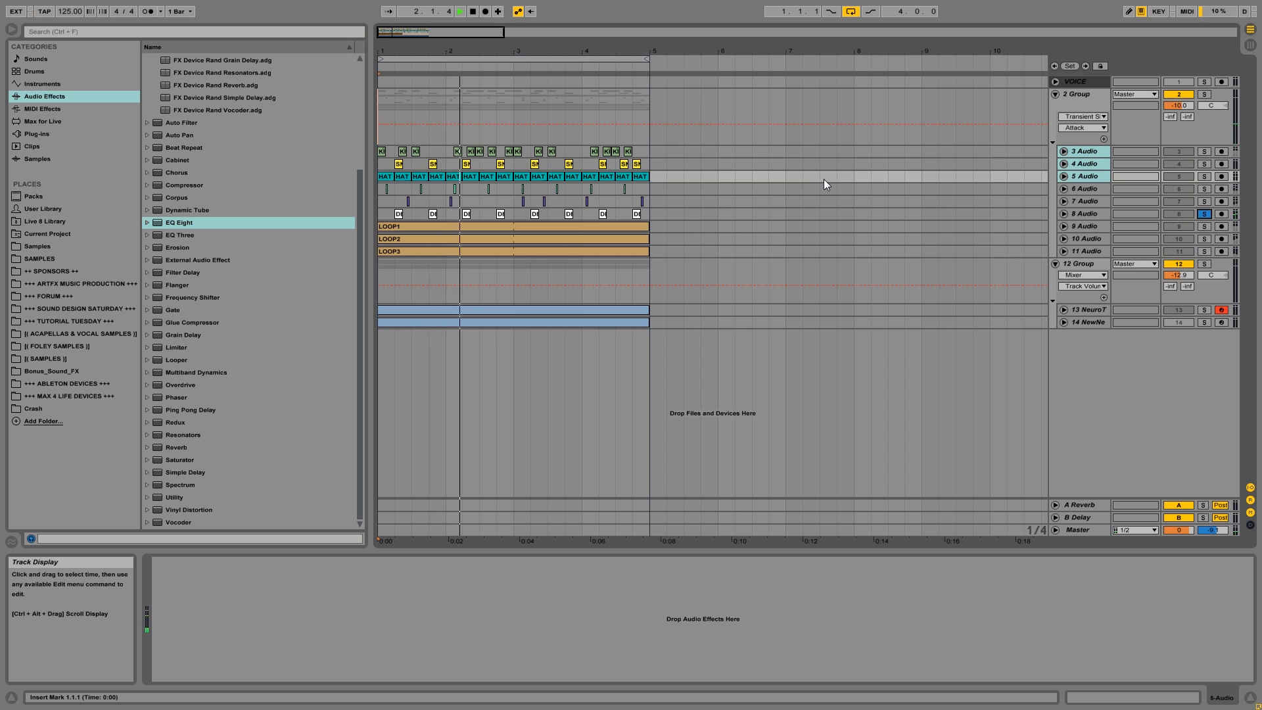
{"action": "left_click", "coordinate": [1063, 213]}
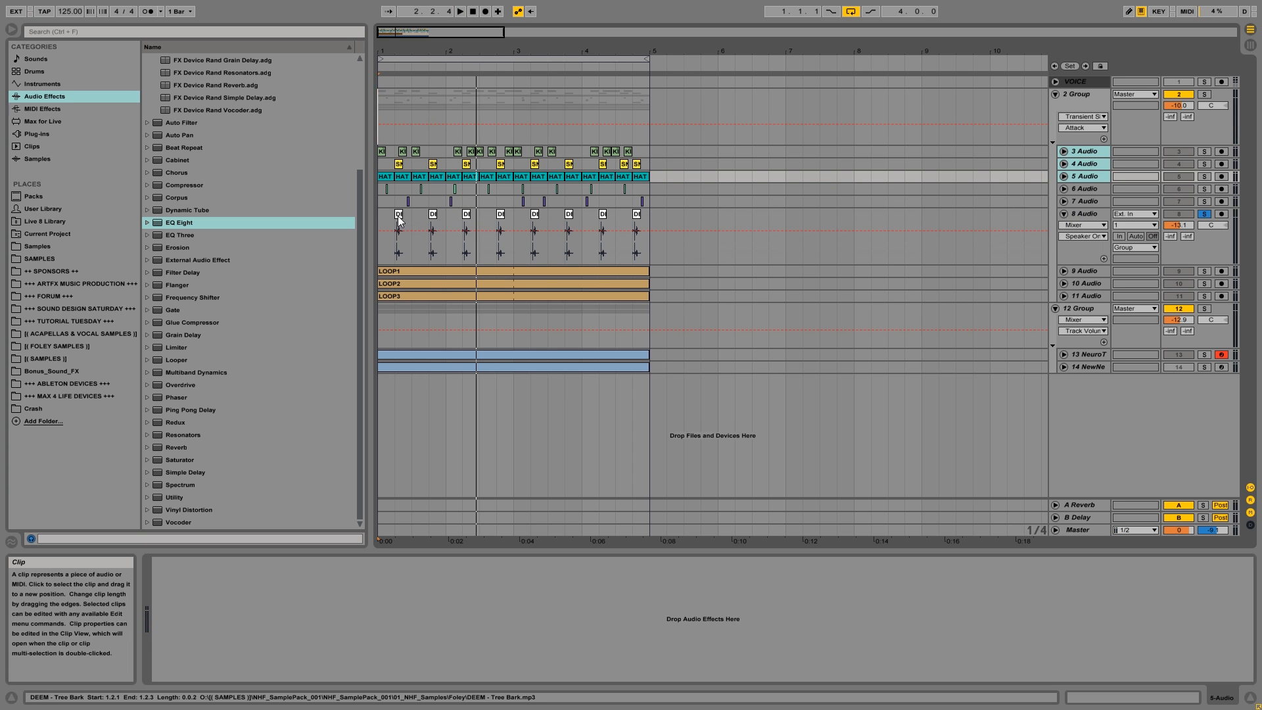
{"action": "left_click", "coordinate": [399, 237]}
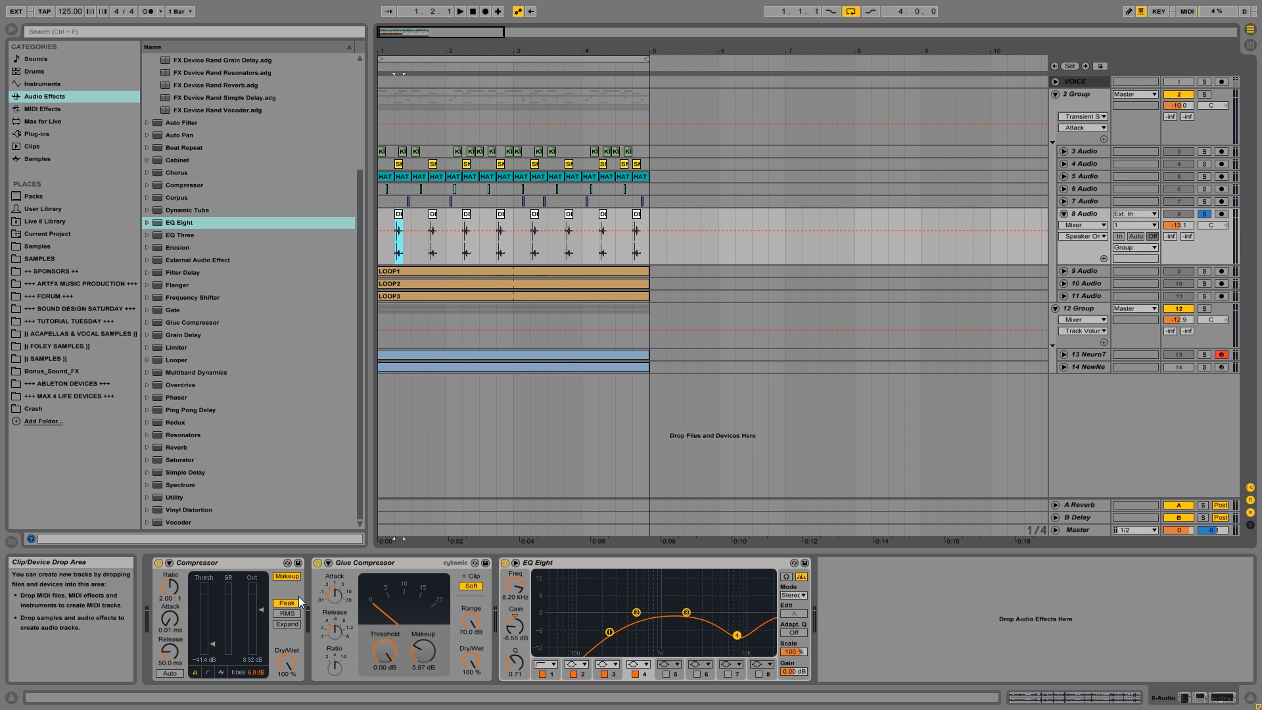
{"action": "left_click", "coordinate": [1062, 214]}
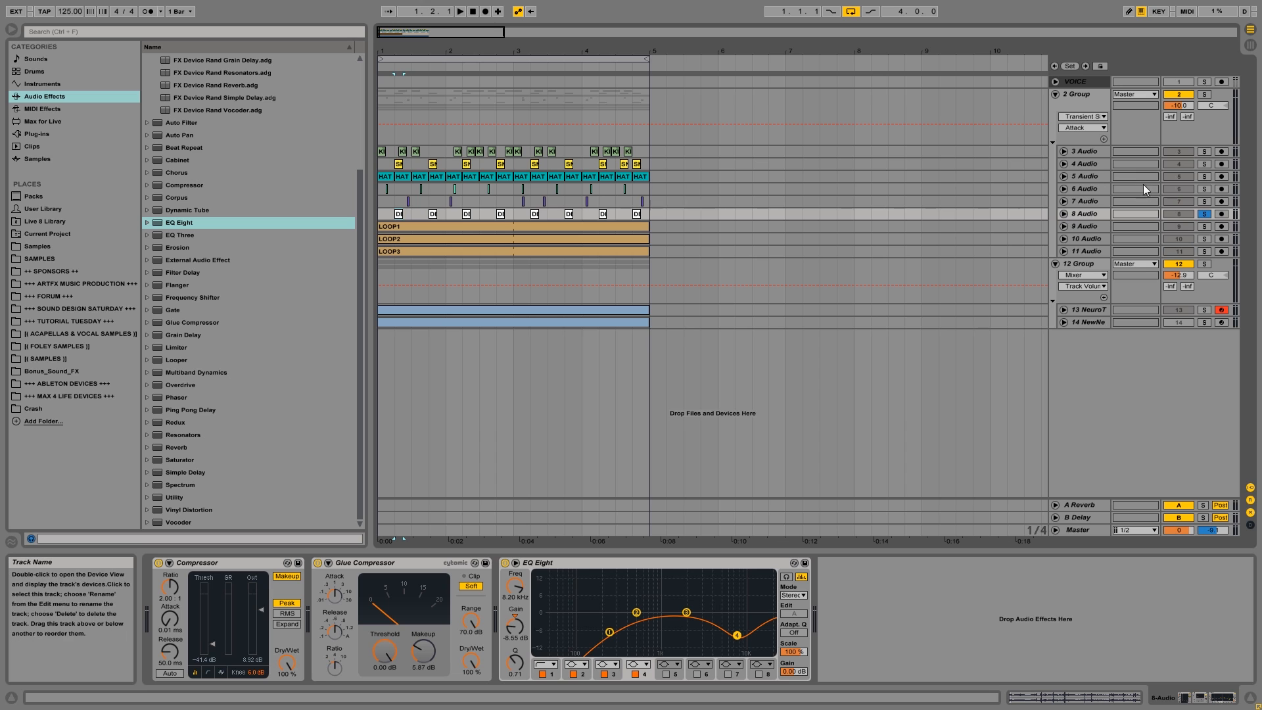
Solo tracks 3 through 8 together, play them back, and view the kick track's effects.
{"action": "left_click", "coordinate": [1205, 151], "text": "ctrl"}
{"action": "left_click", "coordinate": [1204, 163], "text": "ctrl"}
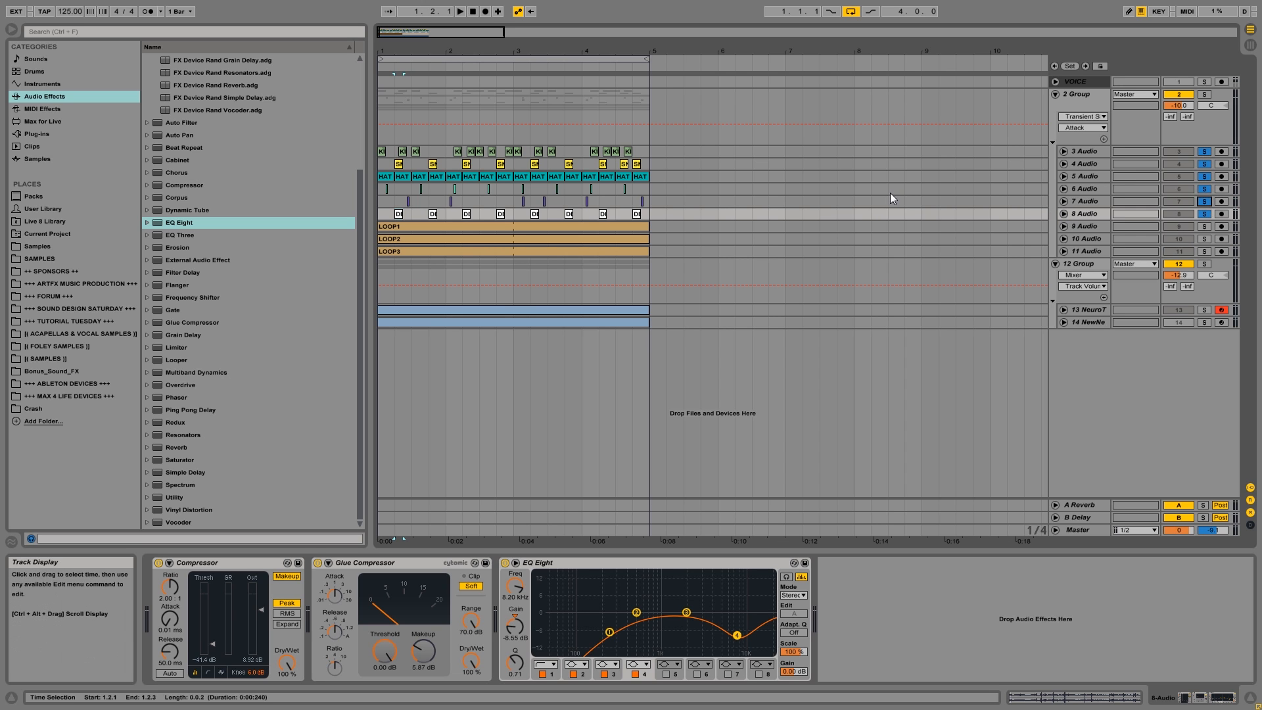
{"action": "key", "text": "space"}
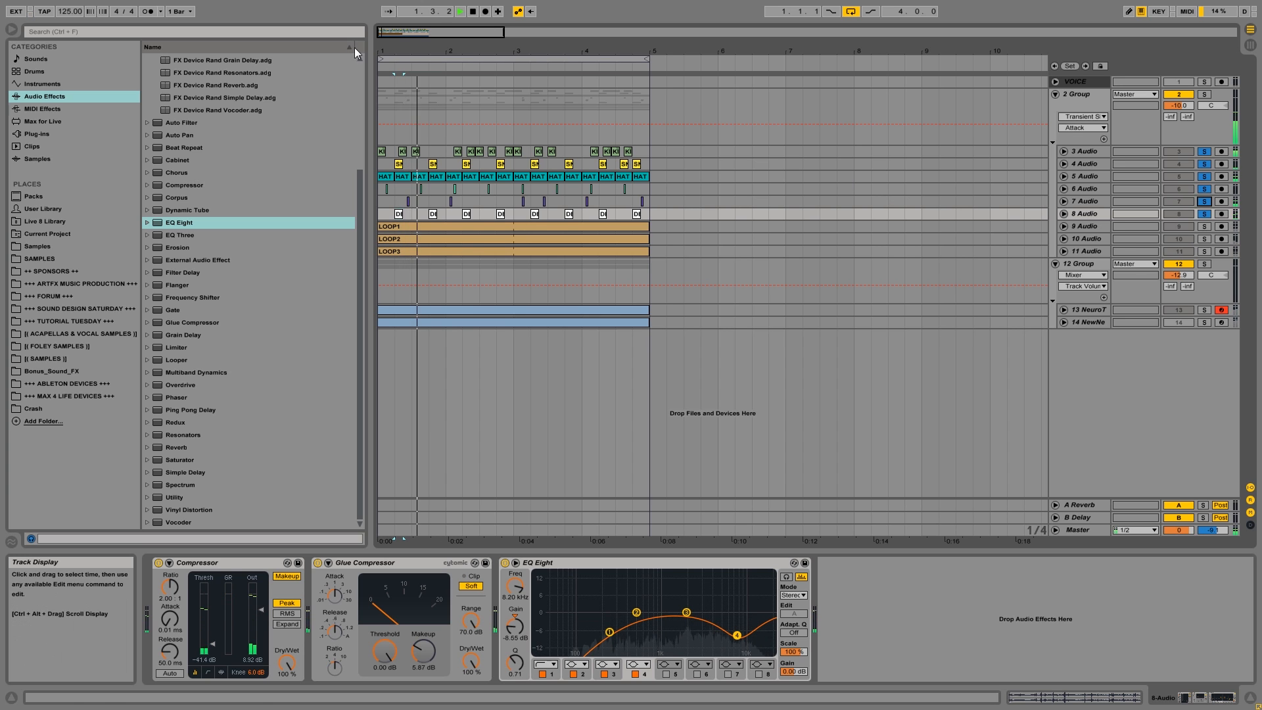
{"action": "left_click", "coordinate": [381, 153]}
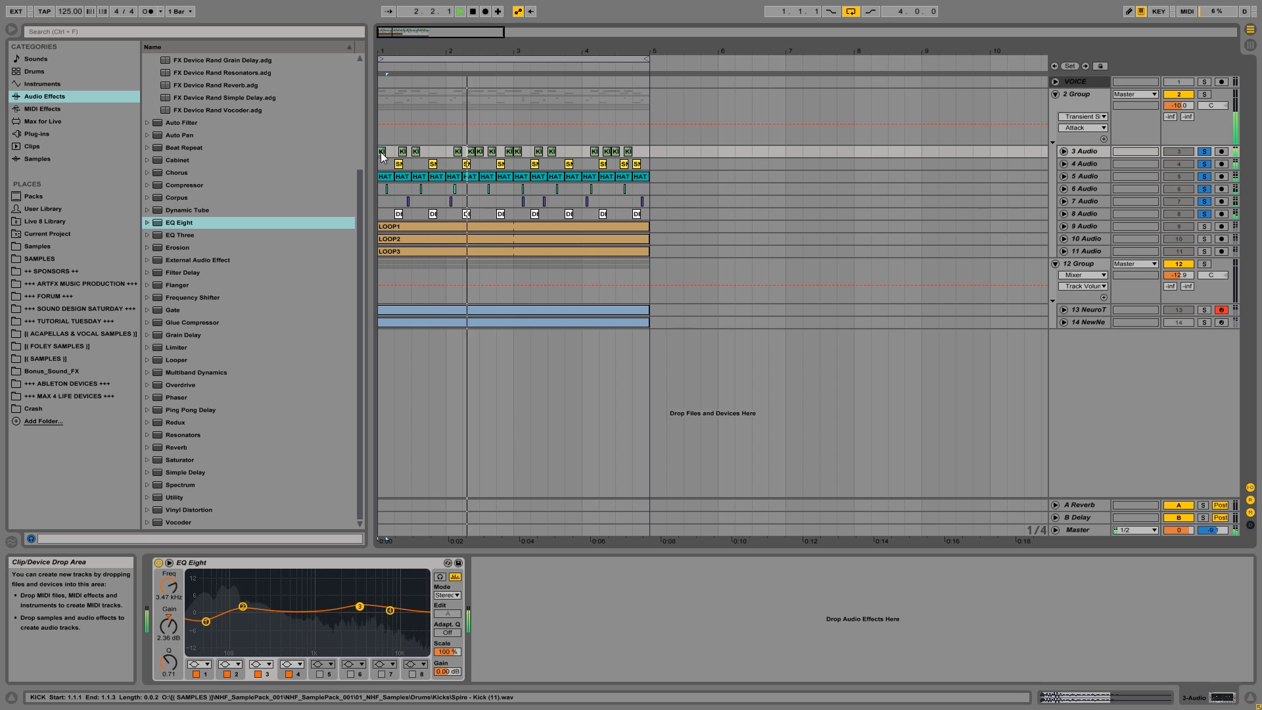
{"action": "key", "text": "space"}
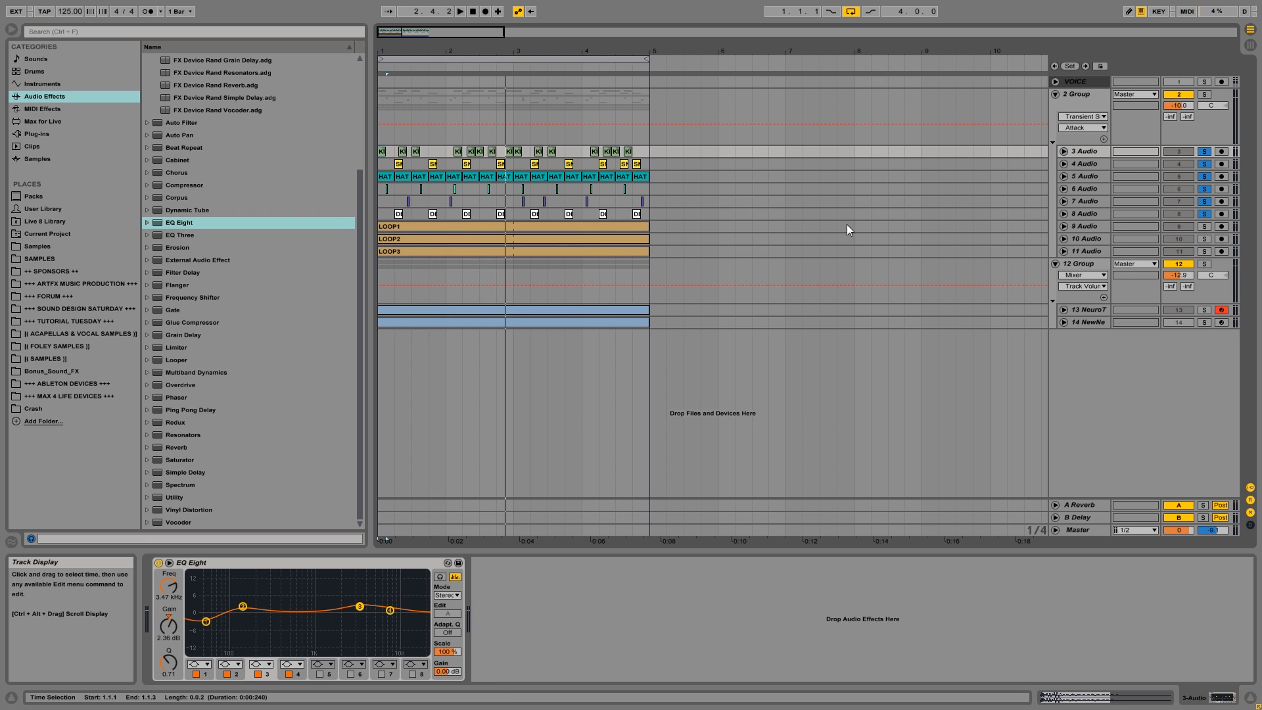
Unfold loop tracks 9, 10 and 11 to show their waveforms, and shrink tracks 10 and 11 to a compact height.
{"action": "left_click", "coordinate": [429, 225]}
{"action": "left_click", "coordinate": [422, 239]}
{"action": "left_click", "coordinate": [417, 249]}
{"action": "left_click", "coordinate": [464, 226]}
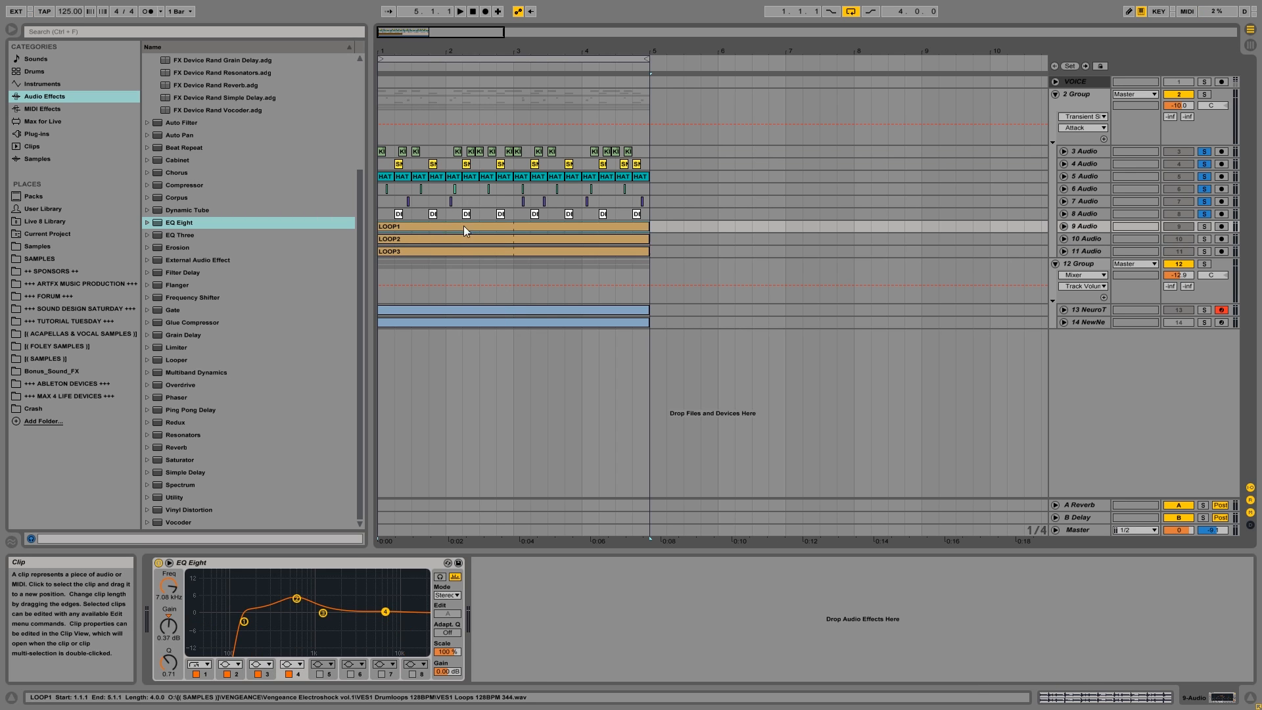
{"action": "left_click", "coordinate": [1063, 226]}
{"action": "left_click", "coordinate": [1065, 251]}
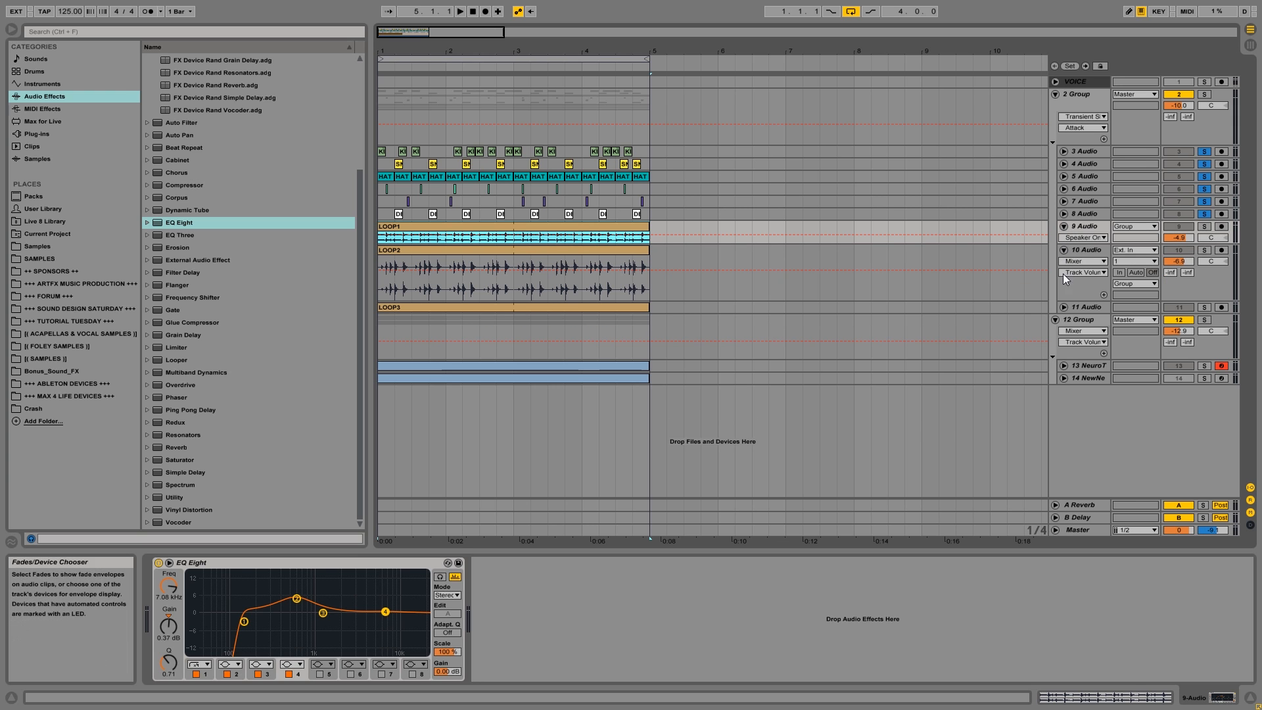
{"action": "left_click", "coordinate": [1064, 308]}
{"action": "left_click", "coordinate": [1080, 302]}
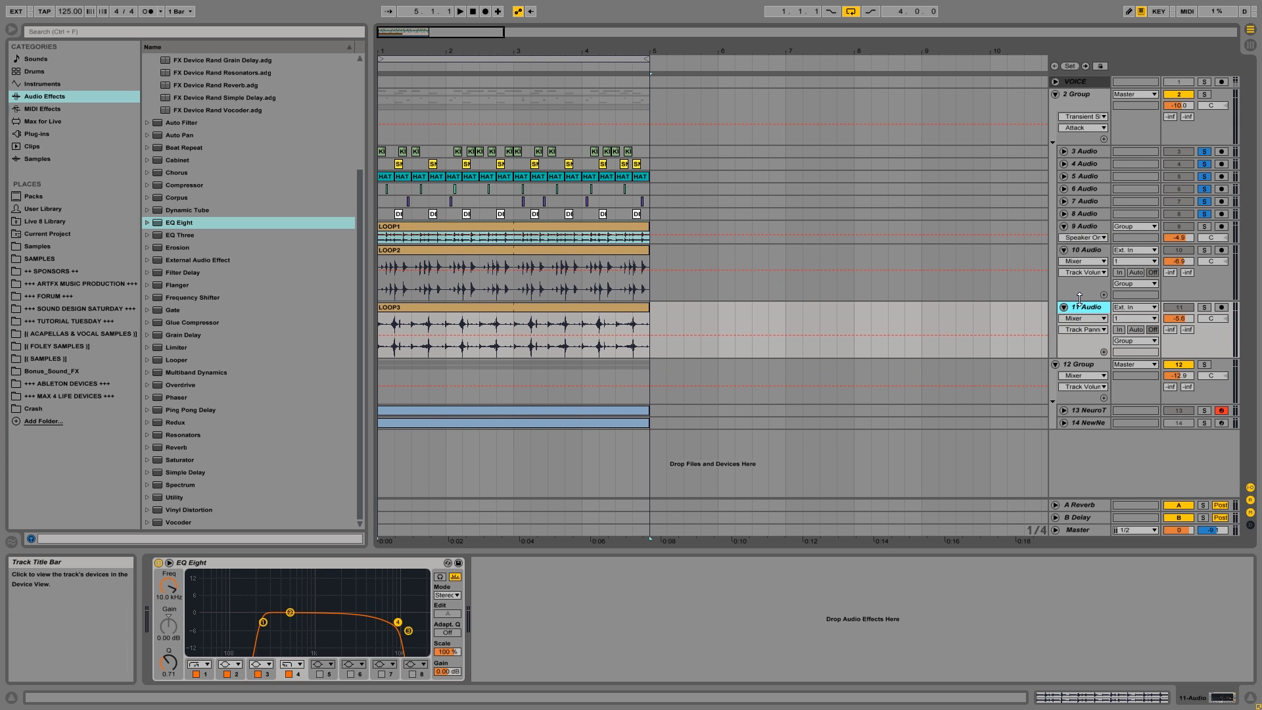
{"action": "left_click_drag", "start_coordinate": [1080, 299], "coordinate": [1080, 270]}
{"action": "left_click_drag", "start_coordinate": [1070, 322], "coordinate": [1071, 289]}
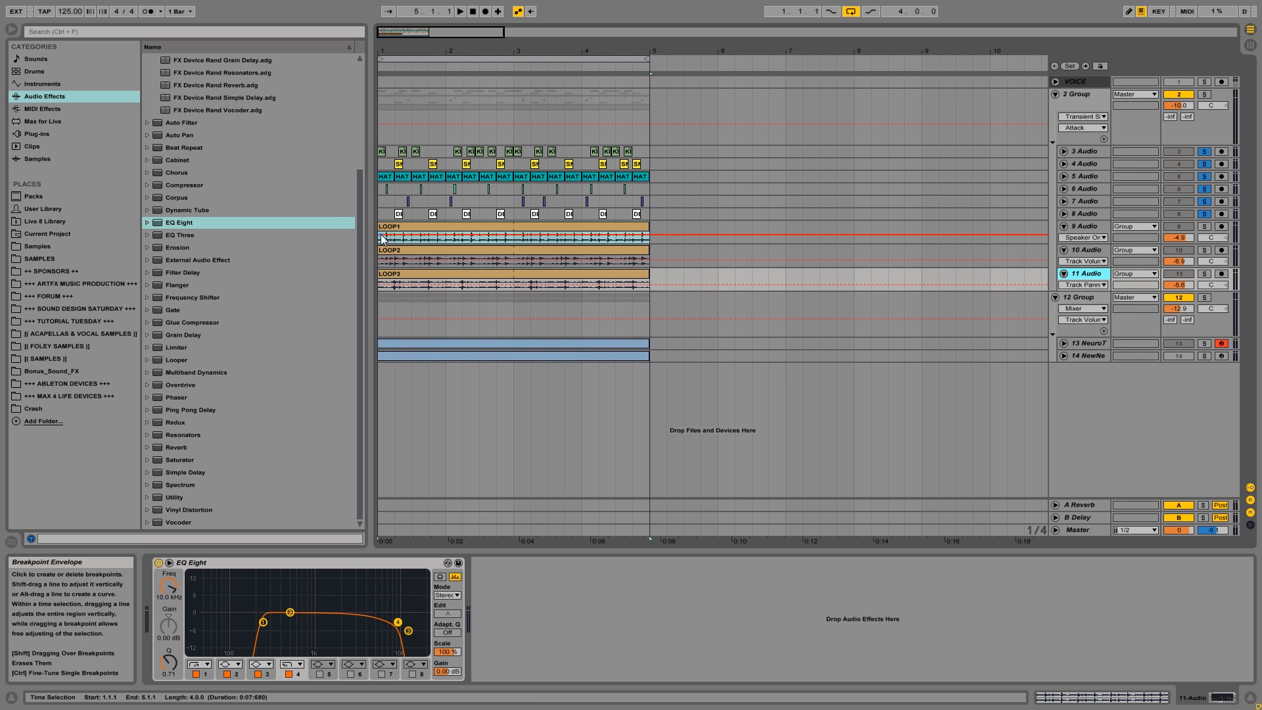
Solo loop tracks 9, 10 and 11 one at a time and listen to each.
{"action": "left_click", "coordinate": [1205, 226]}
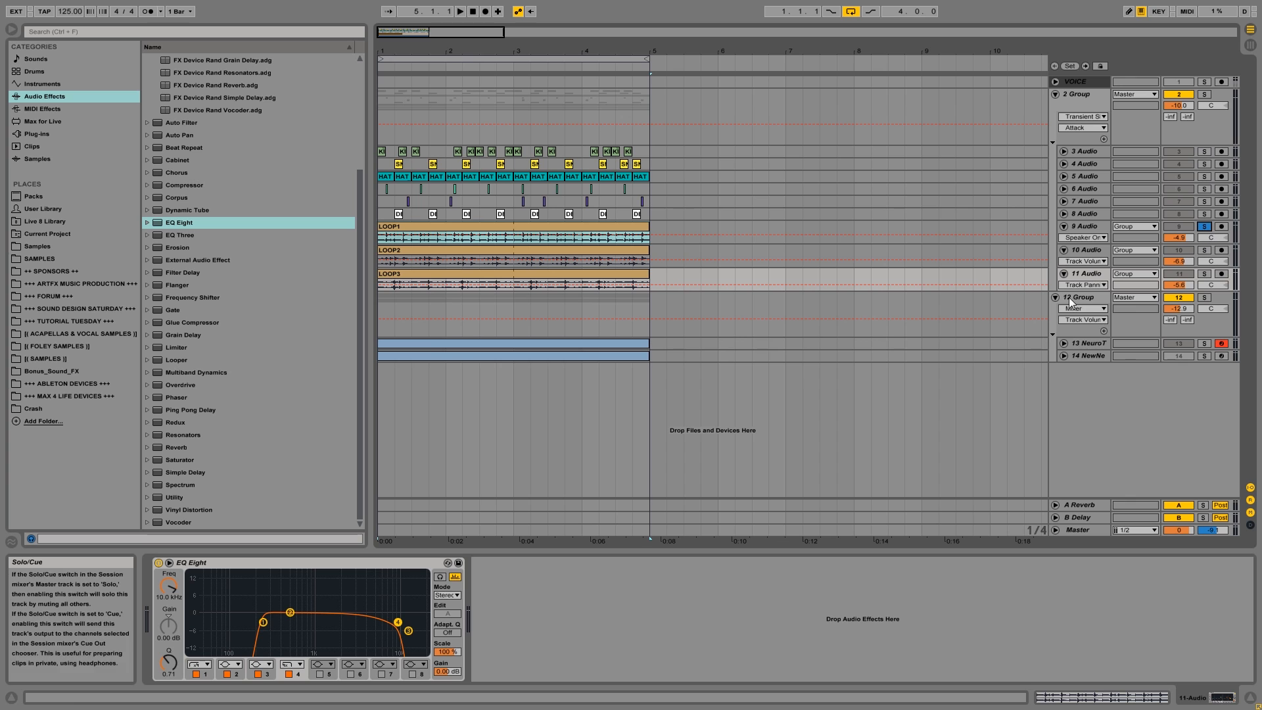
{"action": "key", "text": "space"}
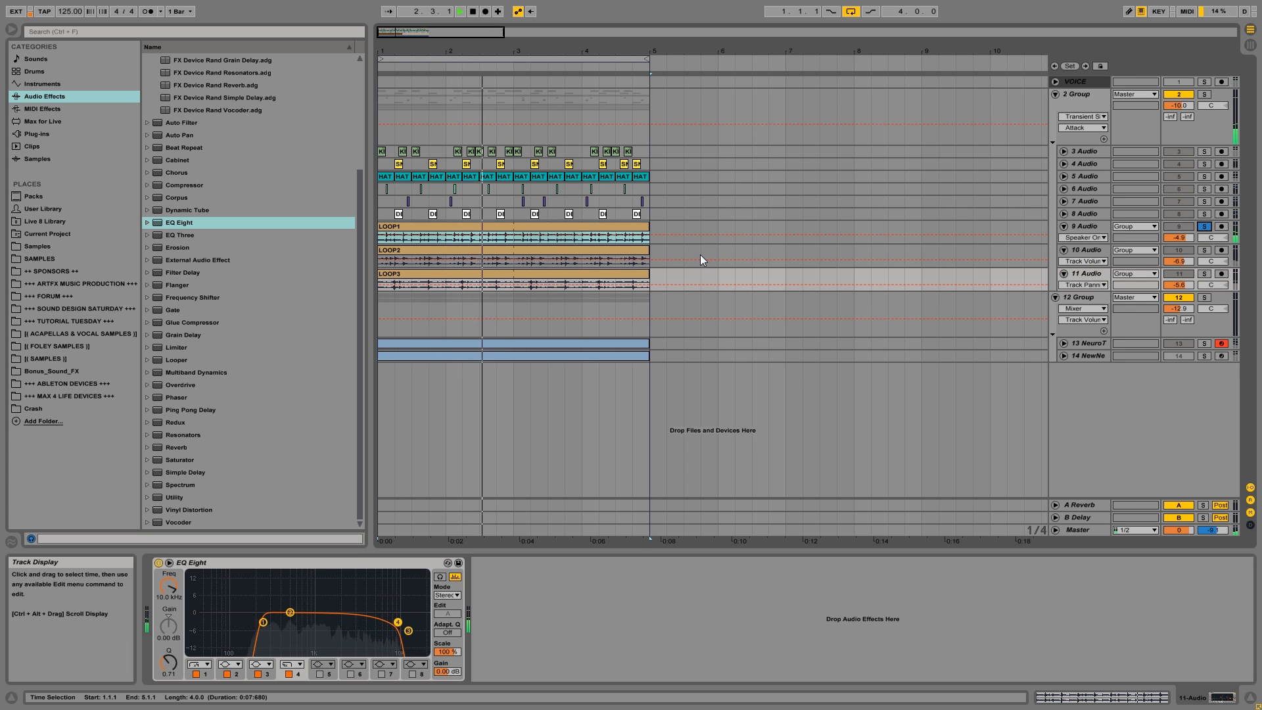
{"action": "left_click", "coordinate": [1205, 250]}
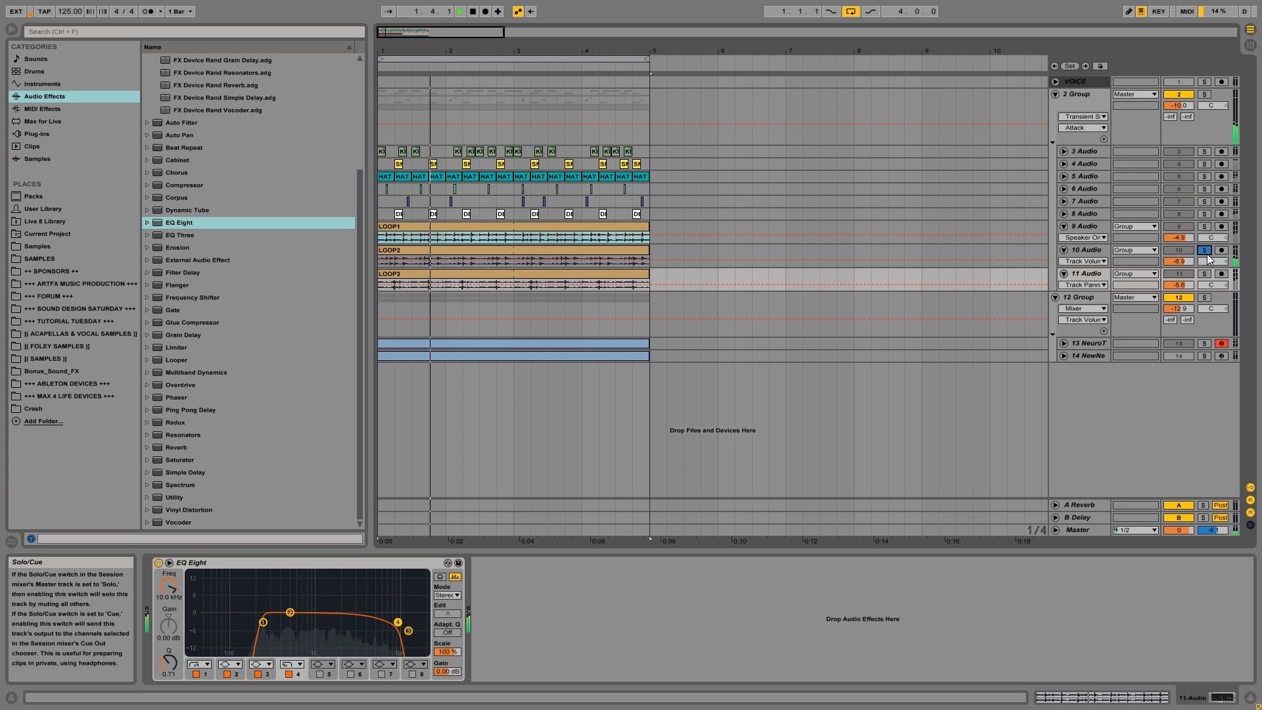
{"action": "key", "text": "space"}
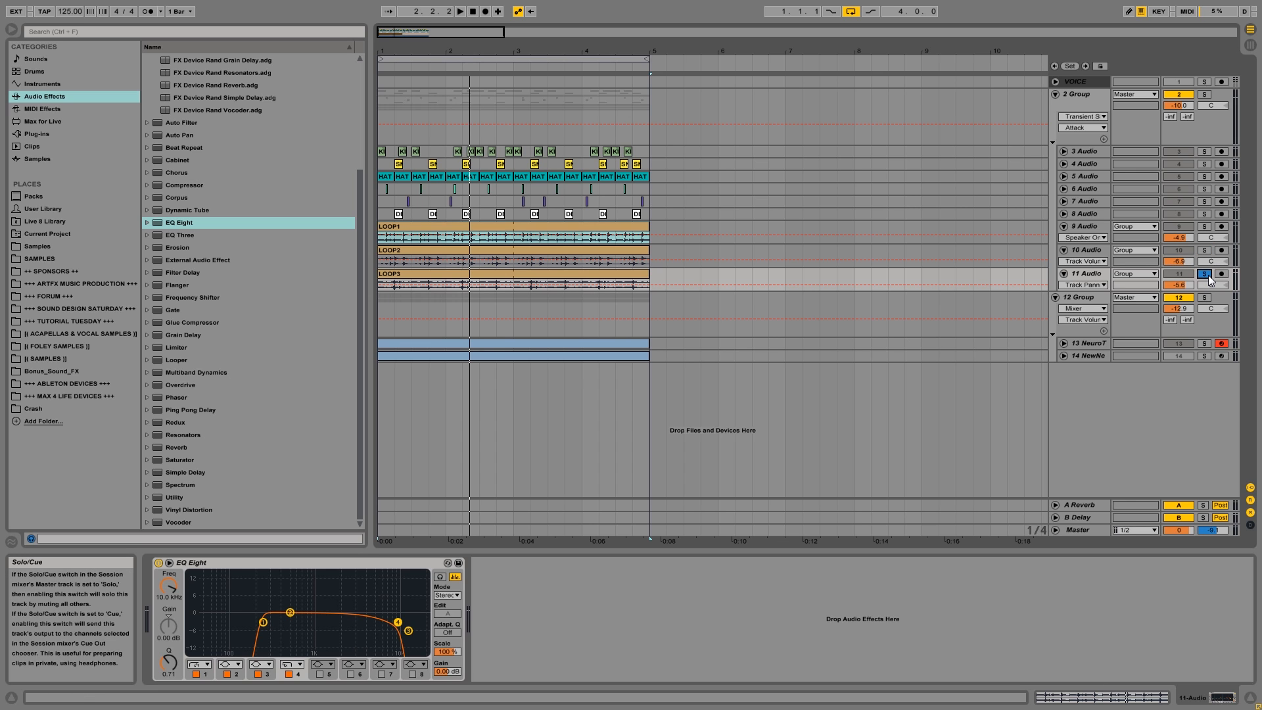
{"action": "key", "text": "space"}
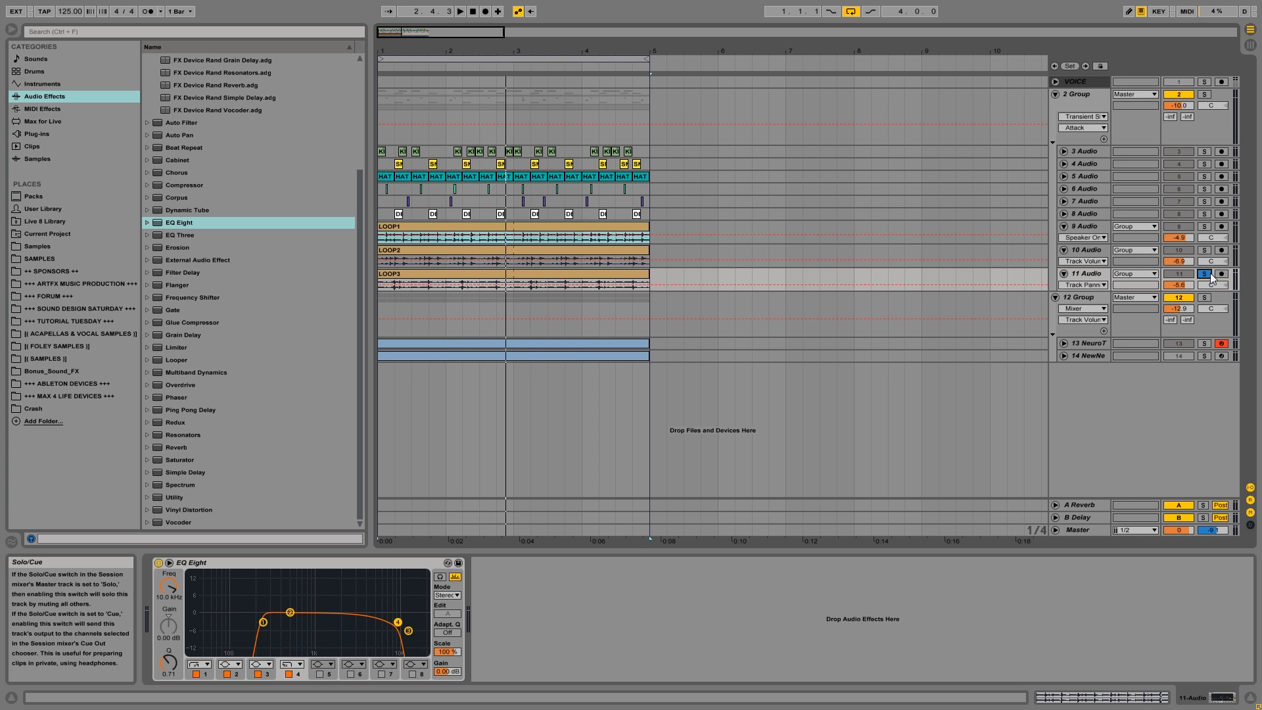
Open the LOOP3 clip's sample settings and lower its transient envelope during playback.
{"action": "double_click", "coordinate": [586, 271]}
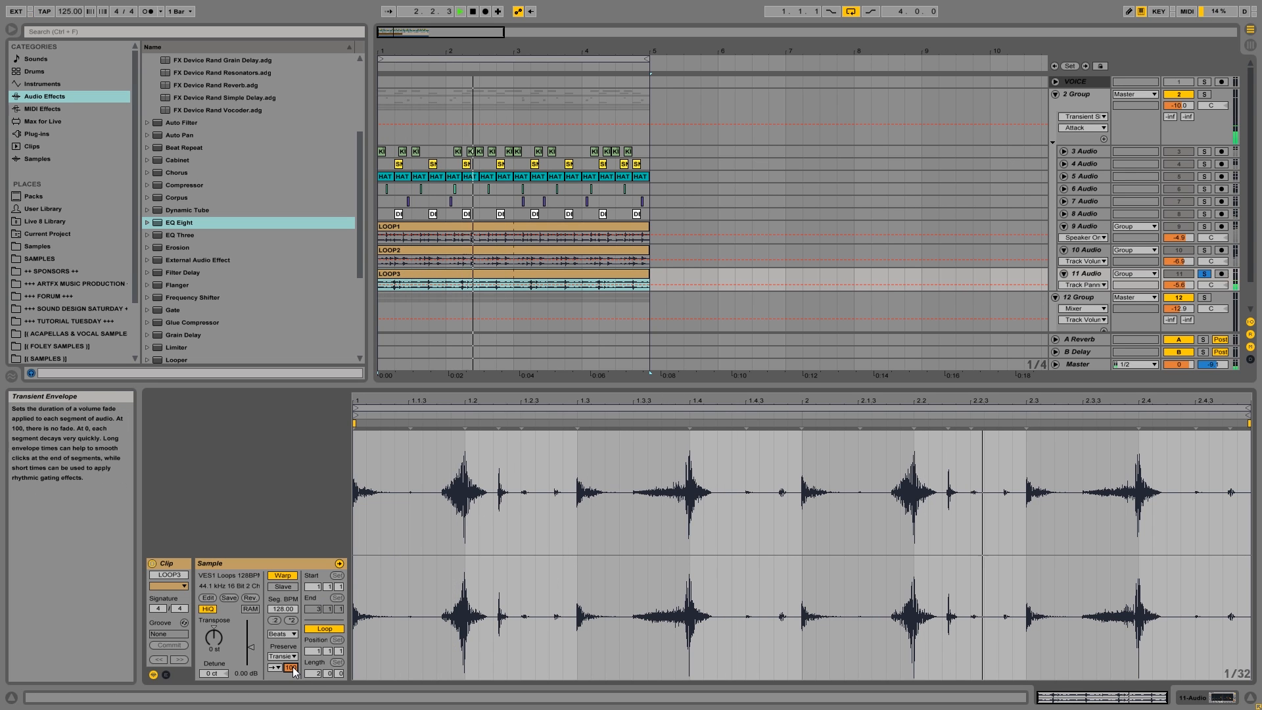
{"action": "left_click_drag", "start_coordinate": [293, 670], "coordinate": [293, 704]}
{"action": "key", "text": "space"}
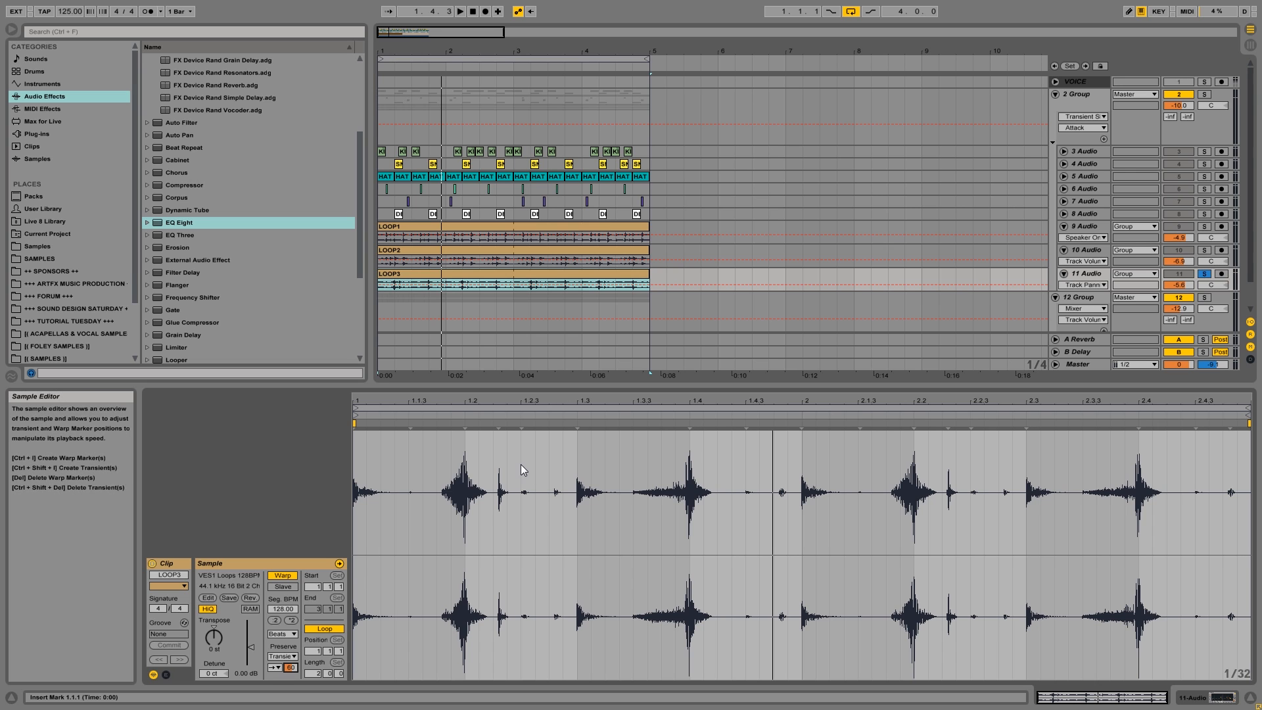
Solo track 10, open the LOOP2 clip's sample settings, and adjust its transient envelope while auditioning the loop.
{"action": "left_click", "coordinate": [1205, 250]}
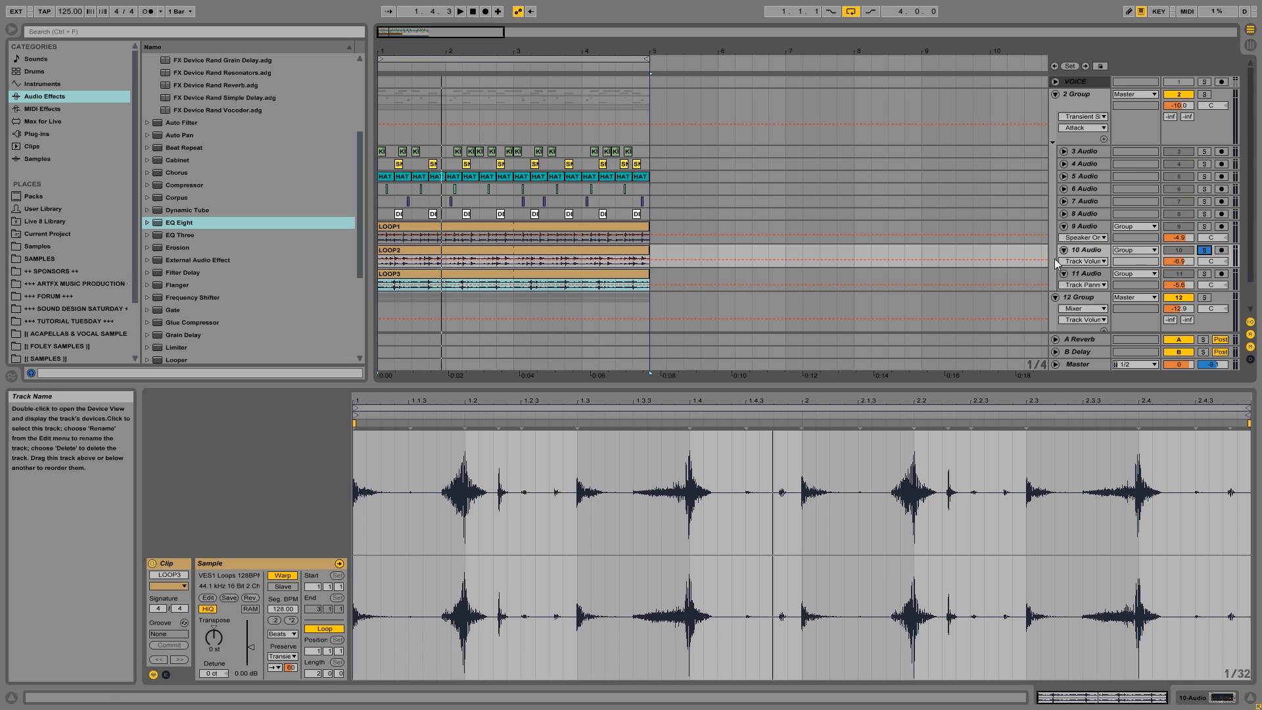
{"action": "left_click", "coordinate": [572, 249]}
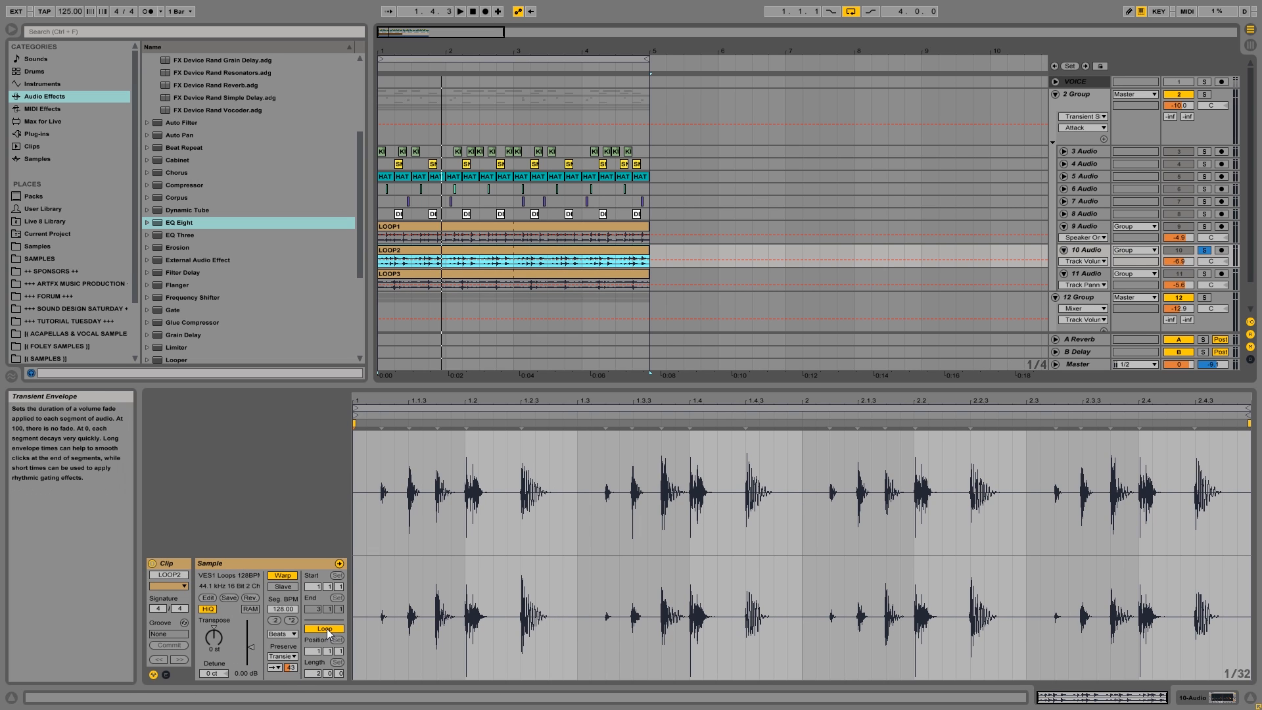
{"action": "key", "text": "space"}
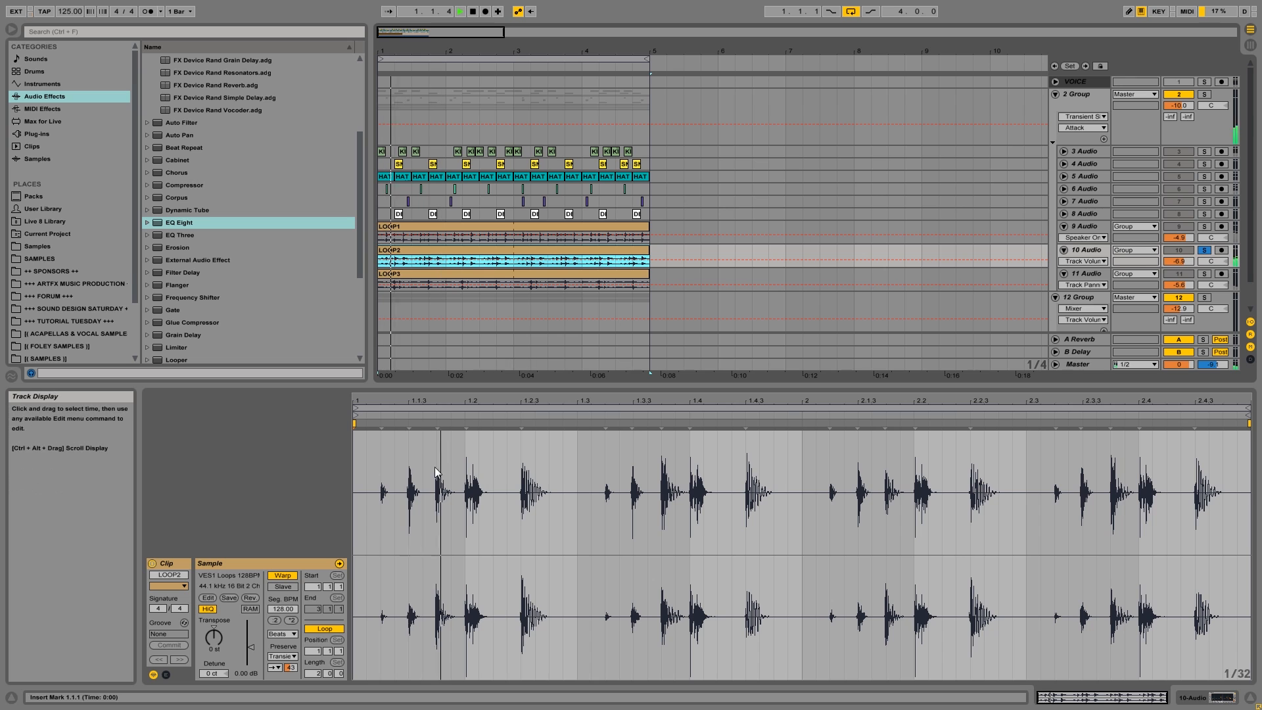
{"action": "key", "text": "space"}
{"action": "left_click_drag", "start_coordinate": [291, 667], "coordinate": [299, 655]}
{"action": "key", "text": "space"}
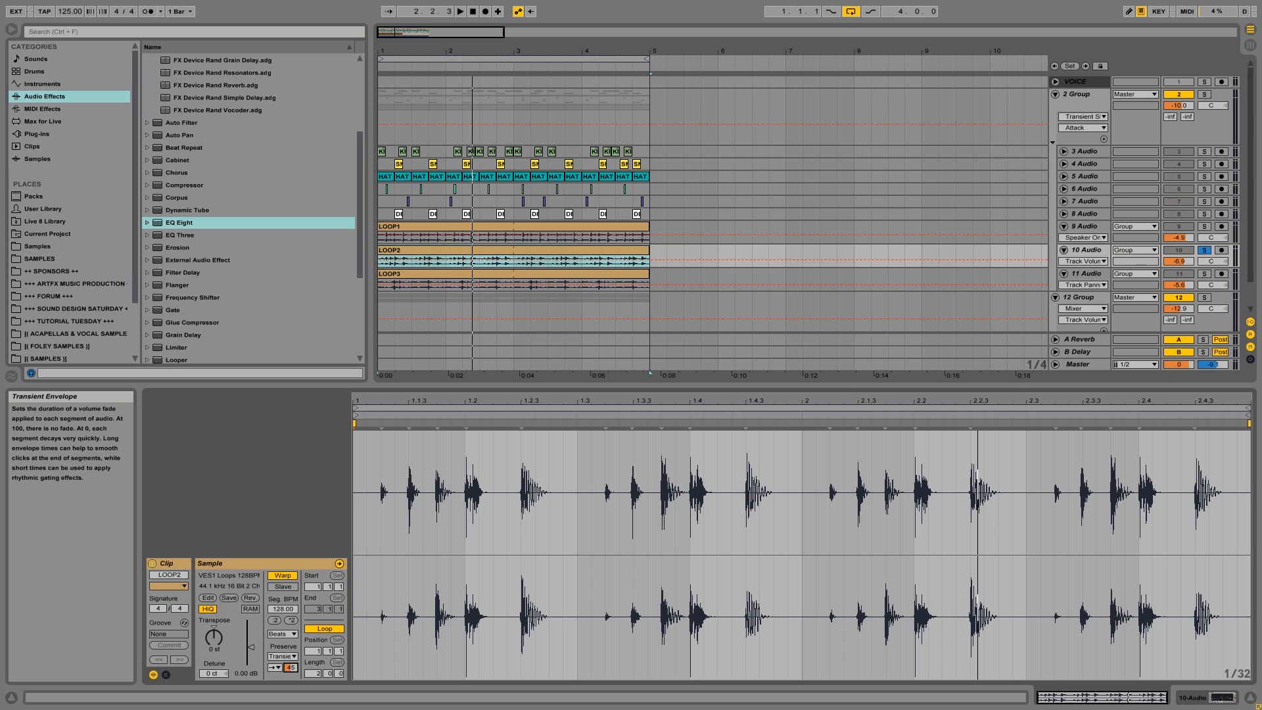
{"action": "key", "text": "space"}
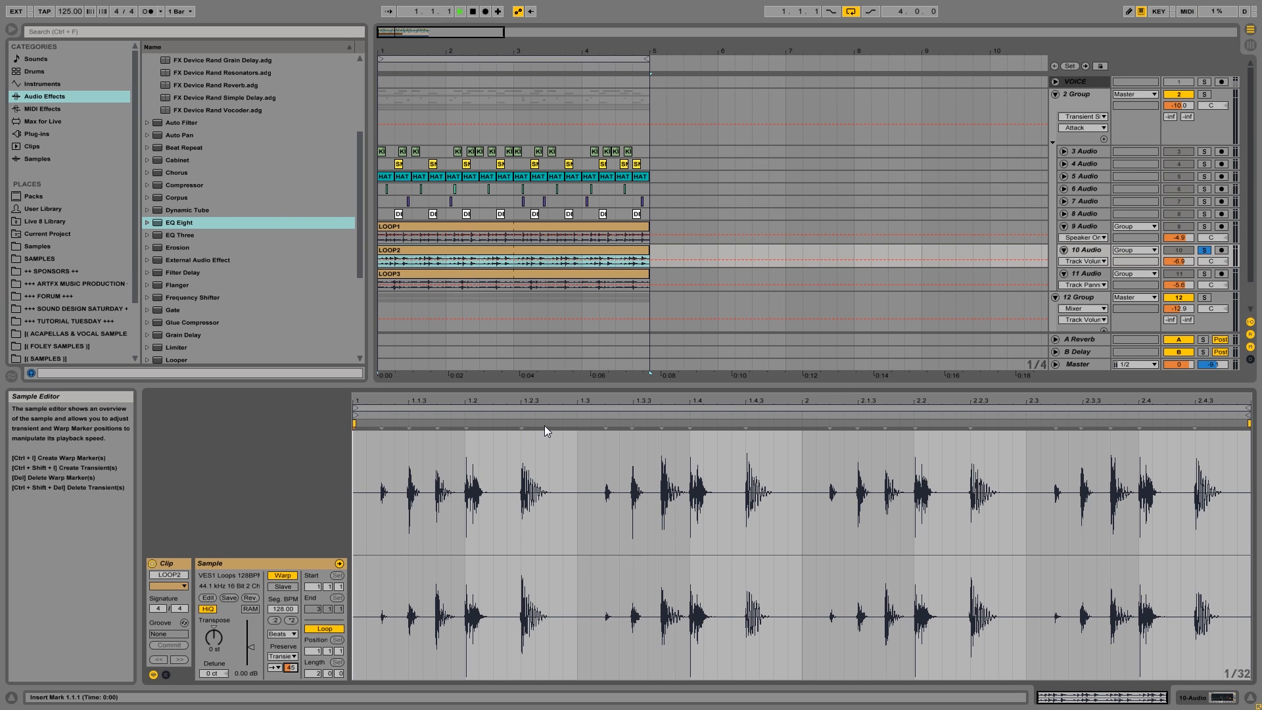
{"action": "key", "text": "space"}
Solo track 9, open the LOOP1 clip's sample settings, and lower its transient envelope while auditioning the loop.
{"action": "left_click", "coordinate": [1099, 226]}
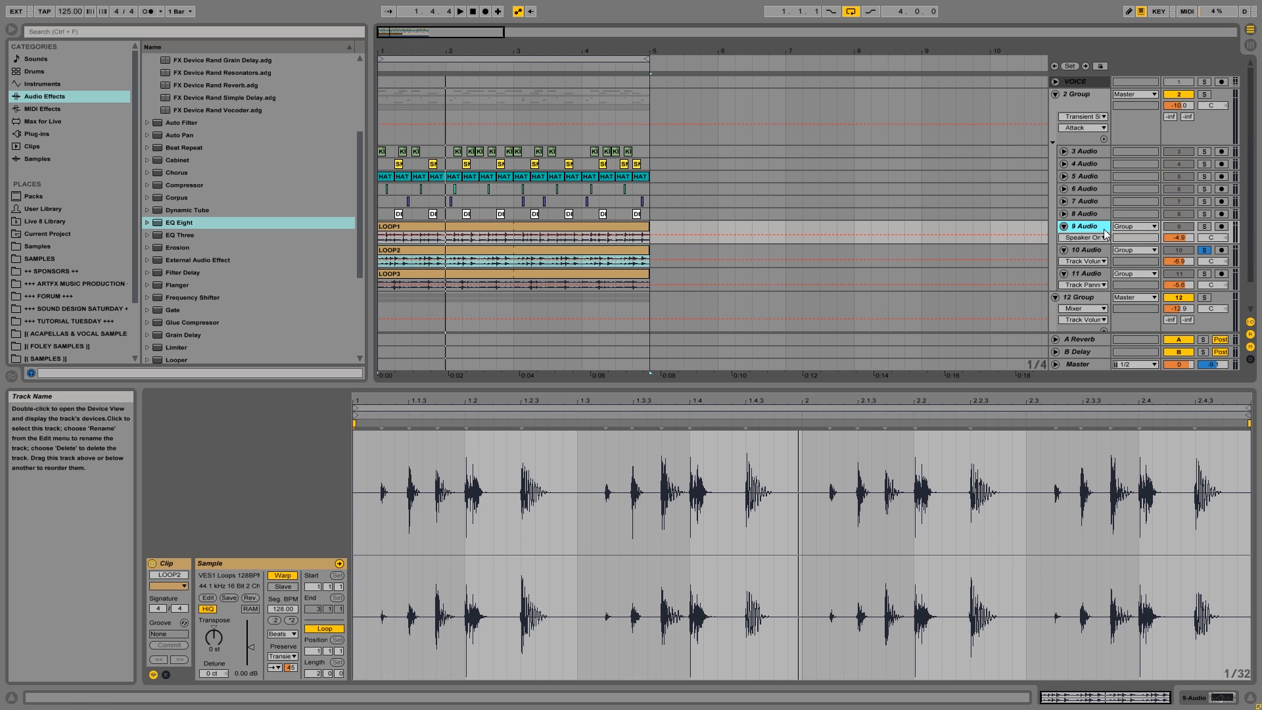
{"action": "left_click", "coordinate": [495, 229]}
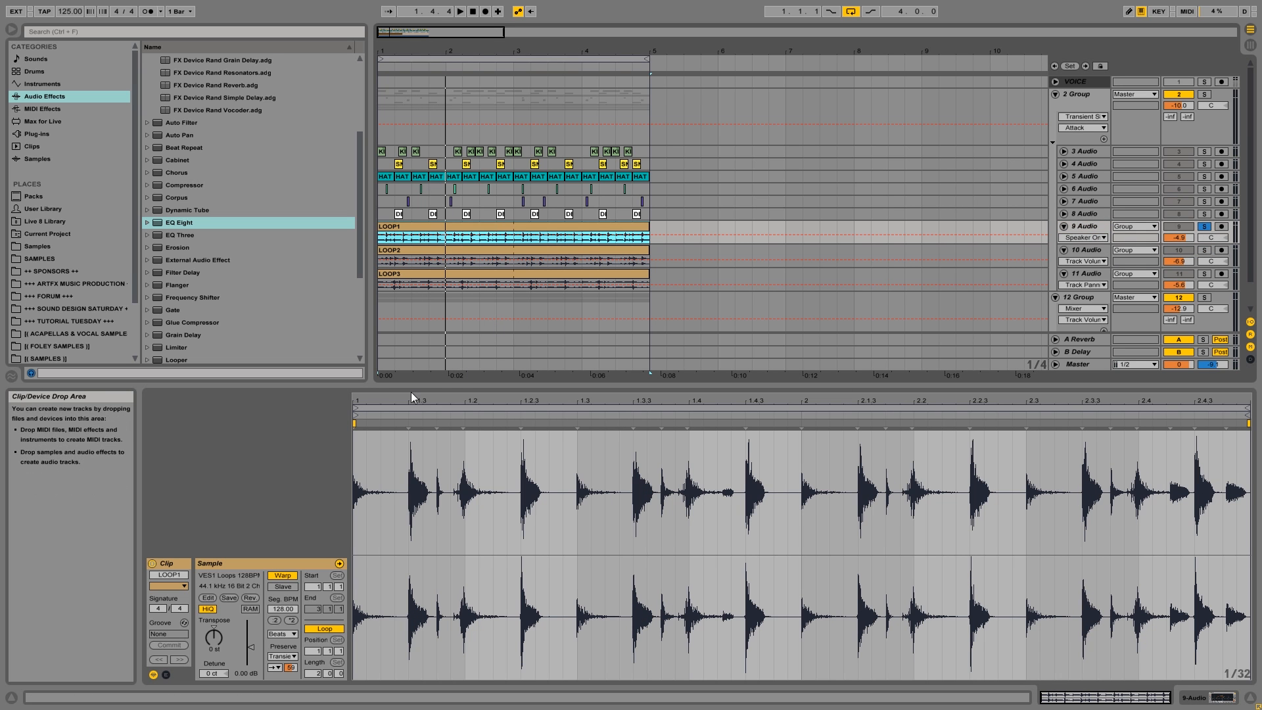
{"action": "left_click_drag", "start_coordinate": [292, 670], "coordinate": [291, 661]}
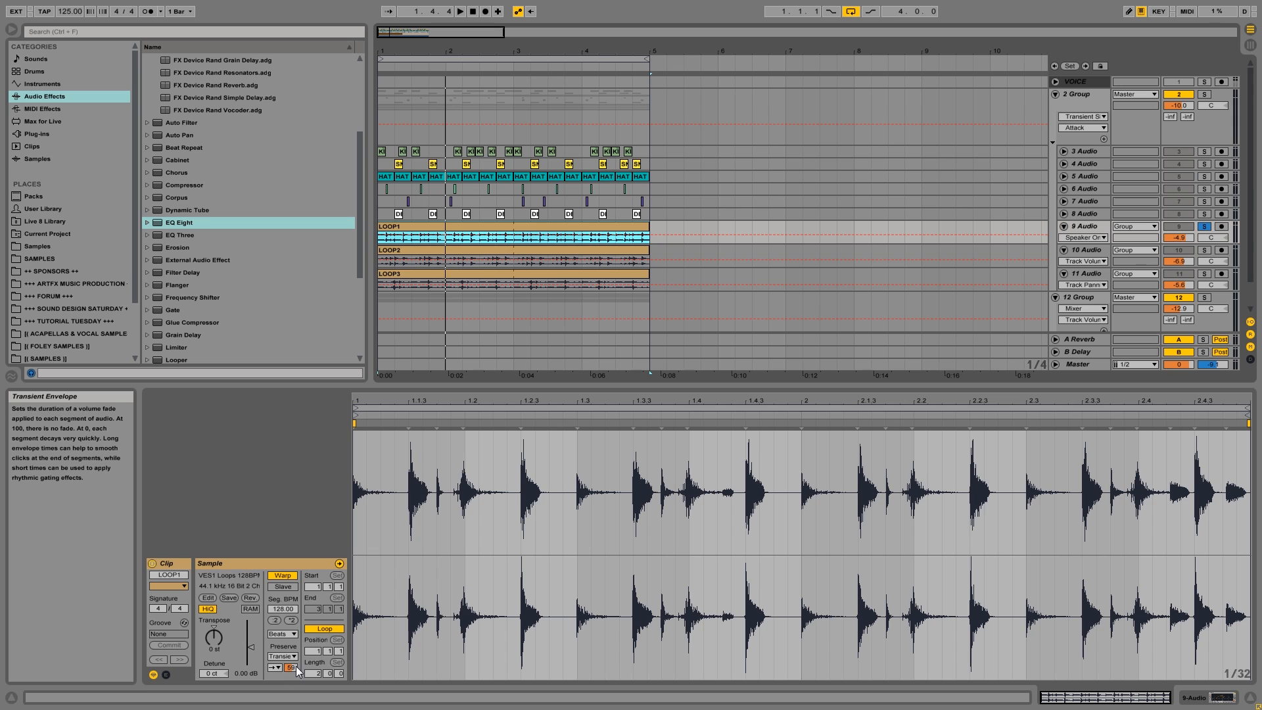
{"action": "key", "text": "space"}
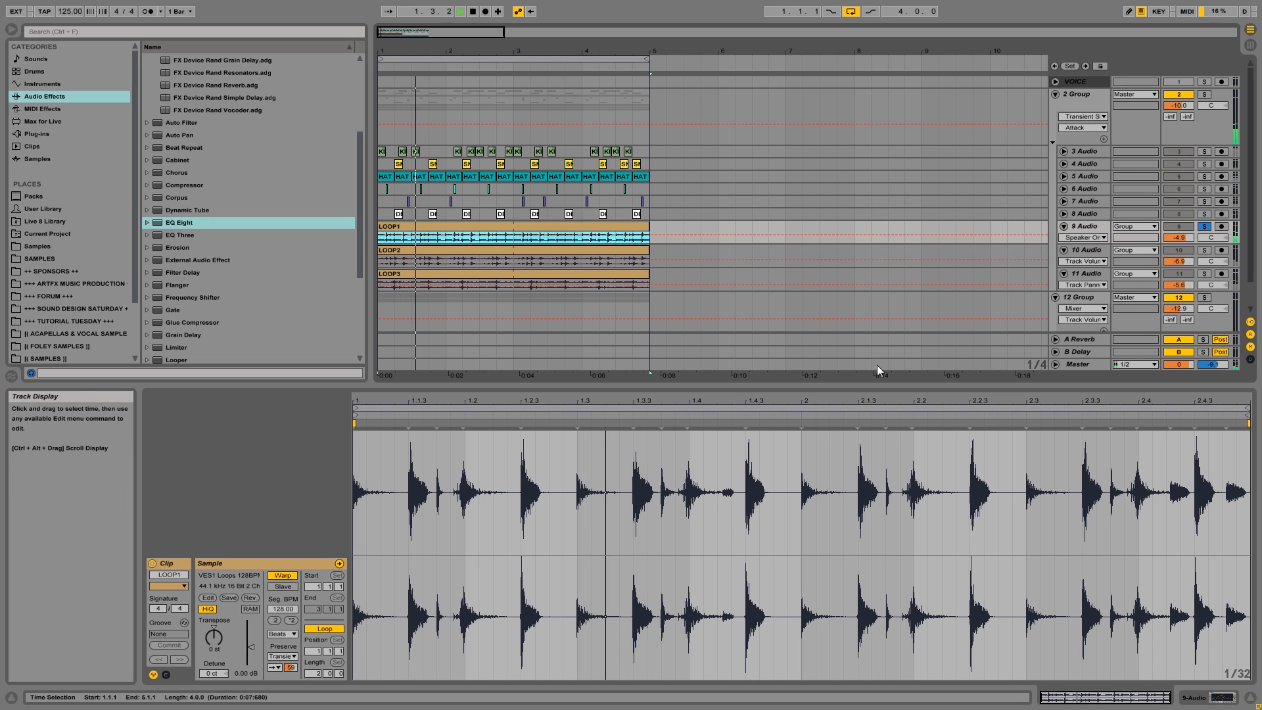
{"action": "left_click_drag", "start_coordinate": [290, 667], "coordinate": [290, 689]}
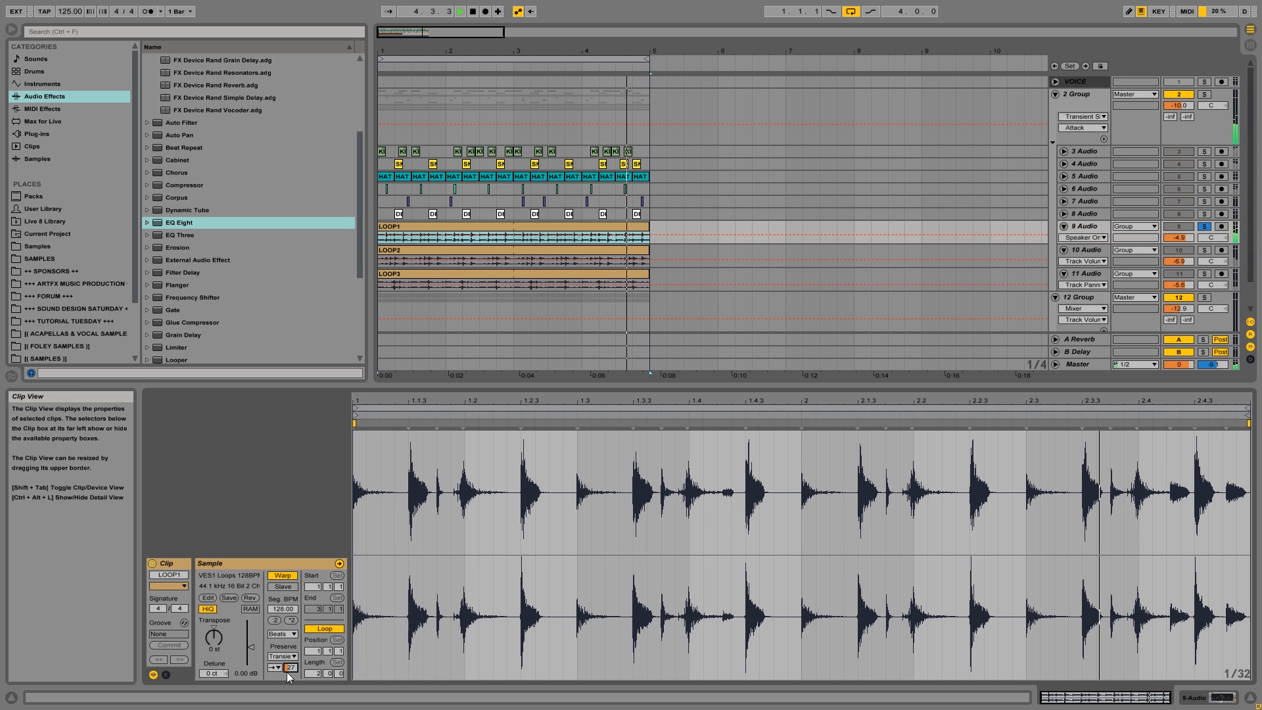
Add tracks 10 and 11 to the solo with track 9 and listen to the three loops together.
{"action": "key", "text": "space"}
{"action": "left_click", "coordinate": [1204, 251], "text": "ctrl"}
{"action": "left_click", "coordinate": [1205, 274], "text": "ctrl"}
{"action": "key", "text": "space"}
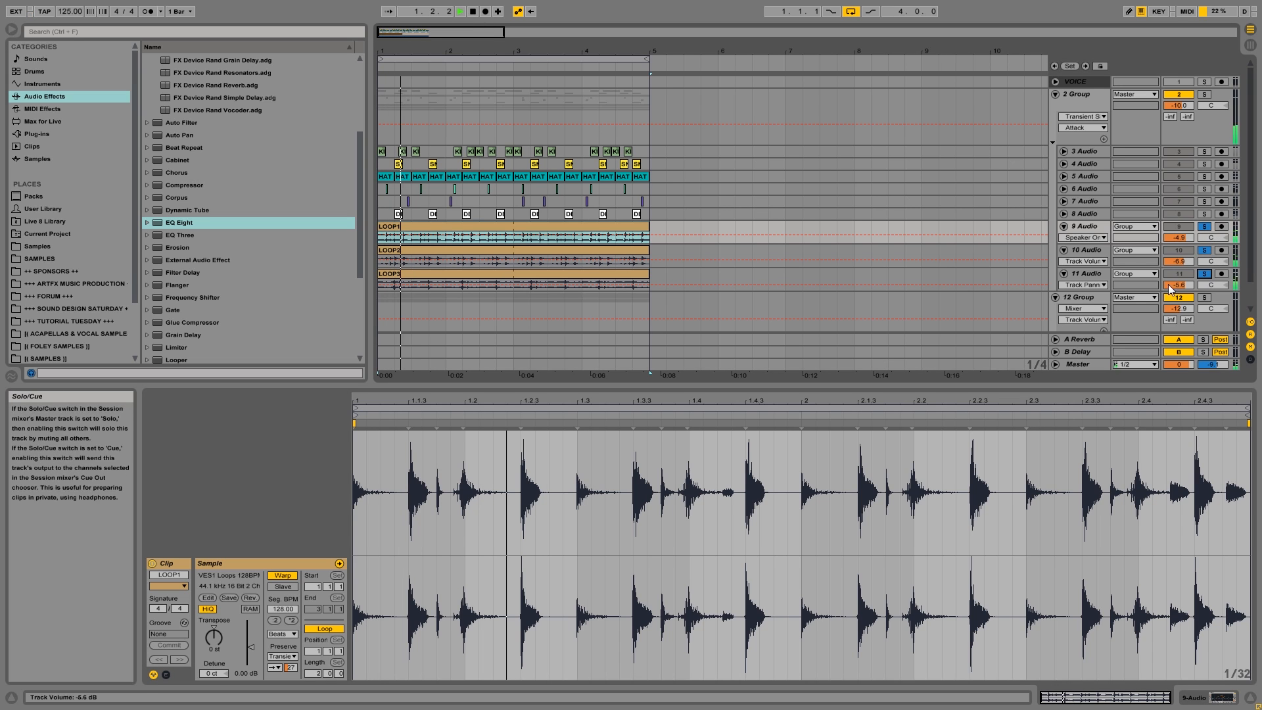
{"action": "mouse_move", "coordinate": [289, 667]}
{"action": "left_mouse_down"}
{"action": "mouse_move", "coordinate": [290, 644]}
{"action": "mouse_move", "coordinate": [290, 668]}
{"action": "left_mouse_up"}
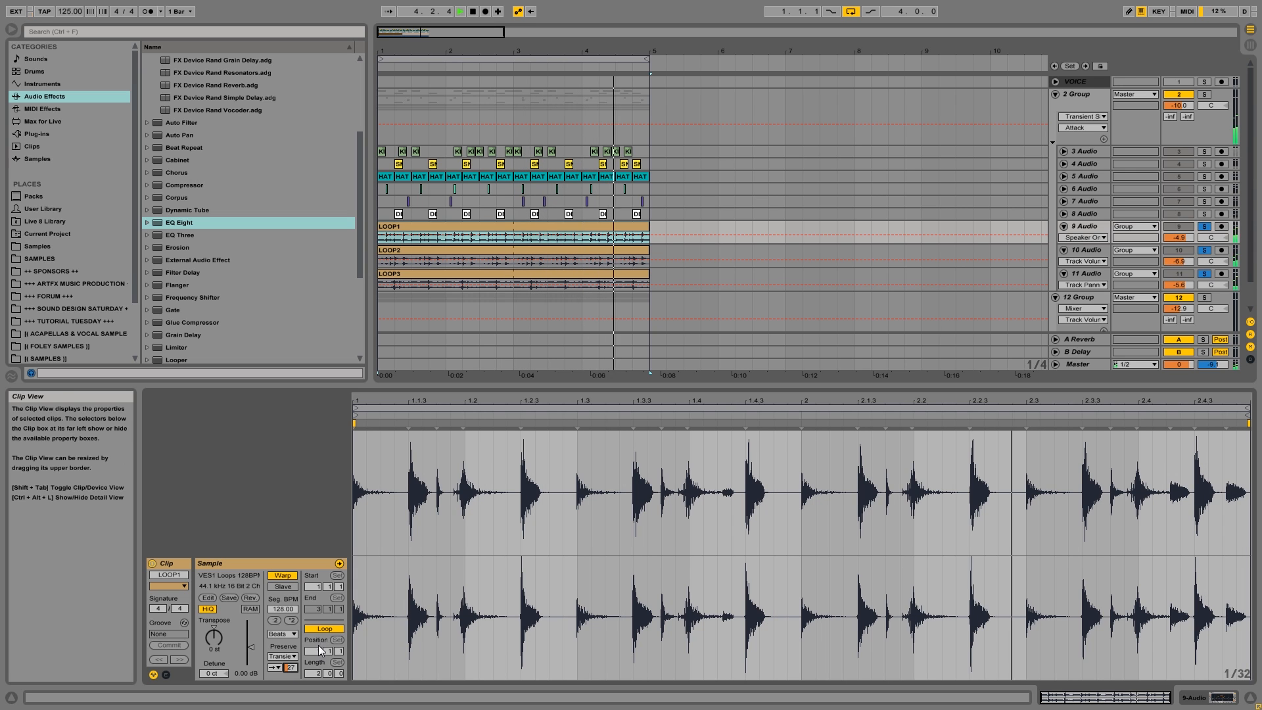
{"action": "key", "text": "space"}
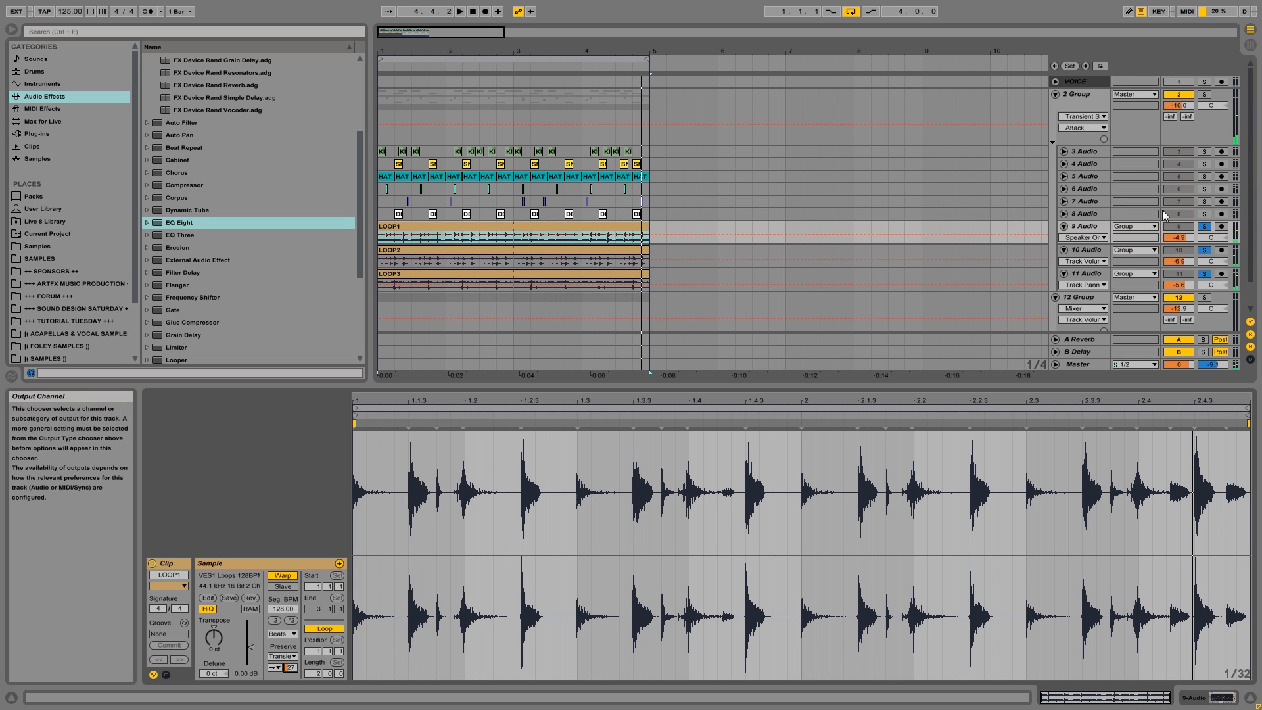
Solo the drum group (2 Group) and raise the LOOP1 clip's transient envelope while the full drums play.
{"action": "left_click", "coordinate": [1203, 95]}
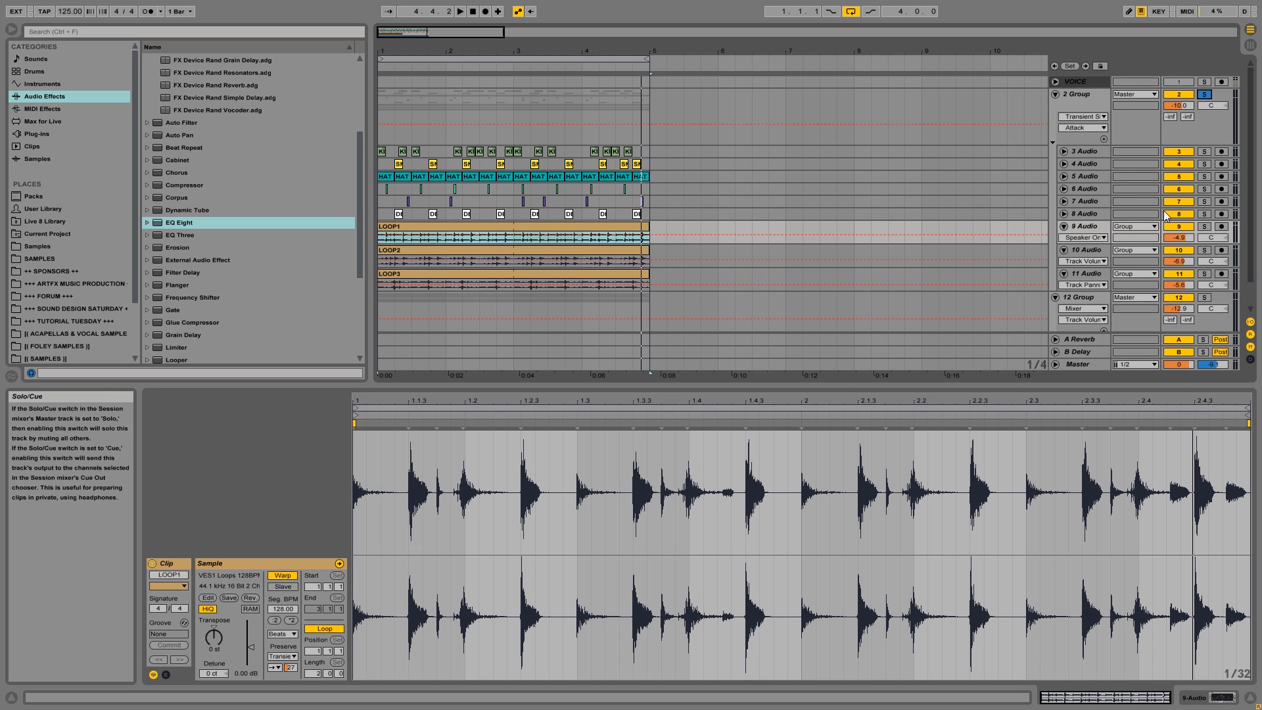
{"action": "key", "text": "space"}
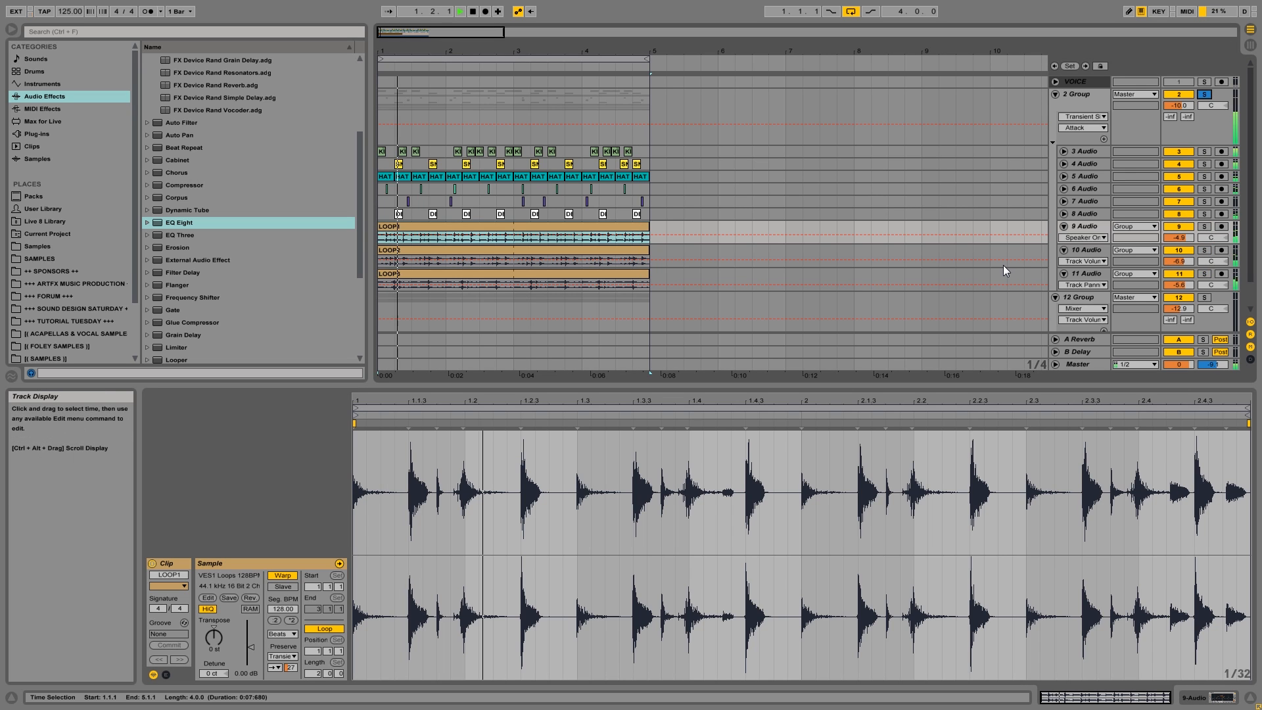
{"action": "left_click", "coordinate": [1089, 227]}
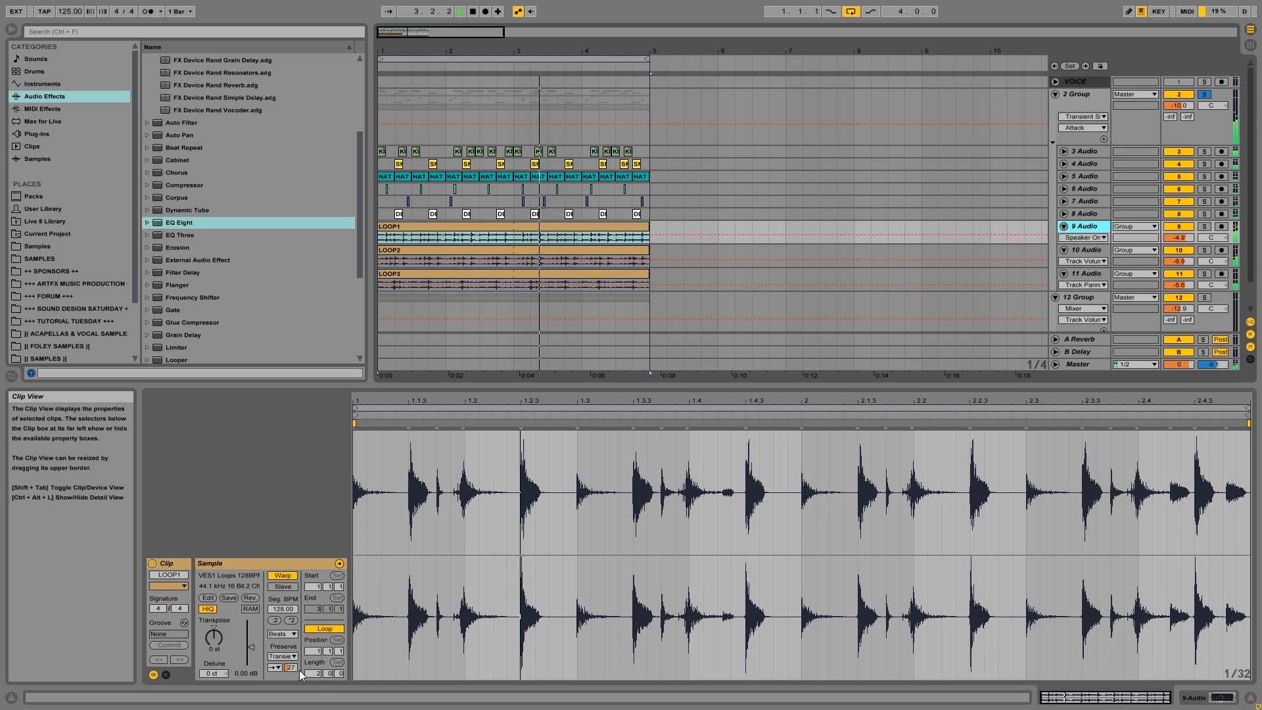
{"action": "mouse_move", "coordinate": [291, 667]}
{"action": "left_mouse_down"}
{"action": "mouse_move", "coordinate": [290, 639]}
{"action": "mouse_move", "coordinate": [291, 651]}
{"action": "left_mouse_up"}
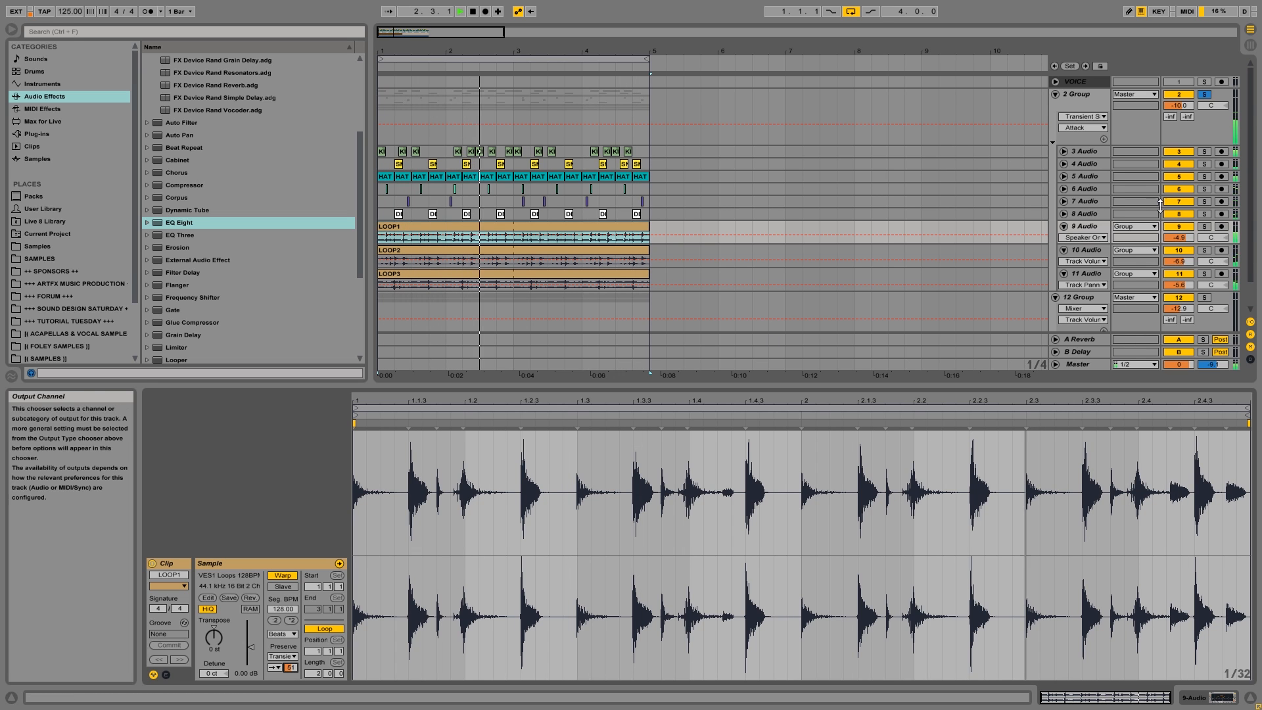
{"action": "key", "text": "space"}
Fold loop tracks 9, 10 and 11, and collapse the drum group (2 Group).
{"action": "left_click", "coordinate": [1064, 228]}
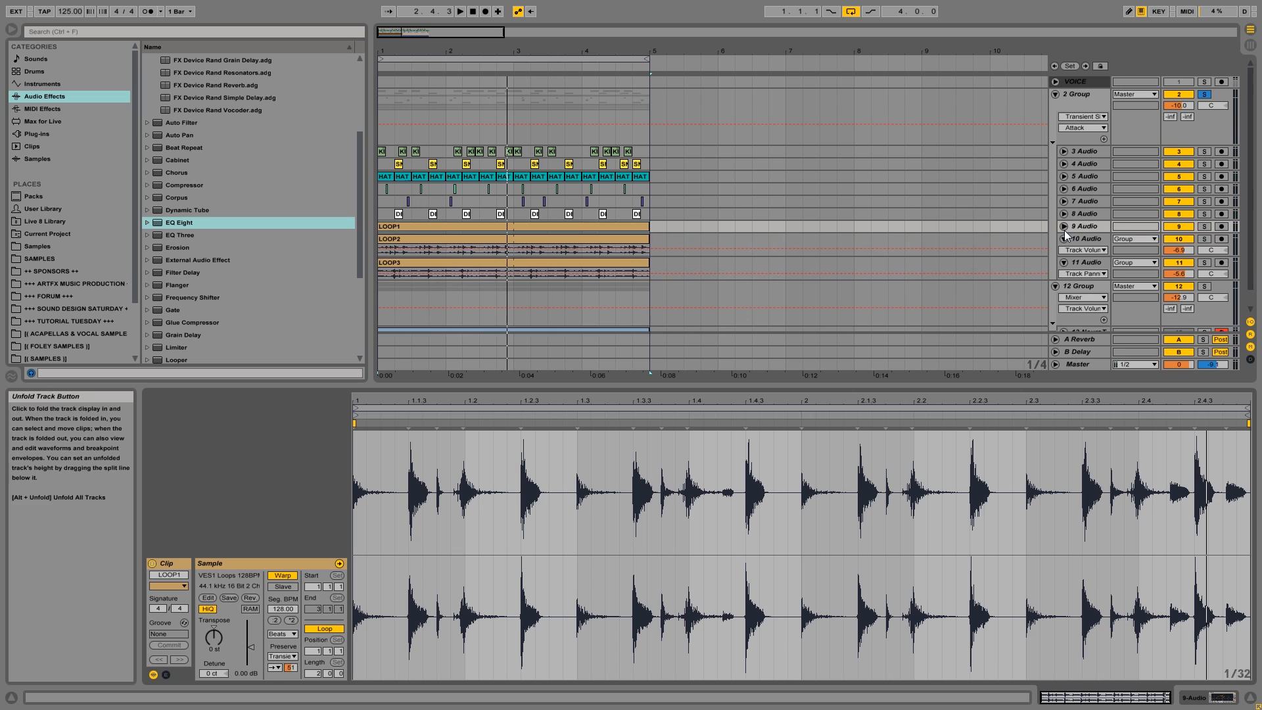
{"action": "left_click", "coordinate": [1065, 239]}
{"action": "left_click", "coordinate": [1067, 255]}
{"action": "left_click", "coordinate": [1064, 252]}
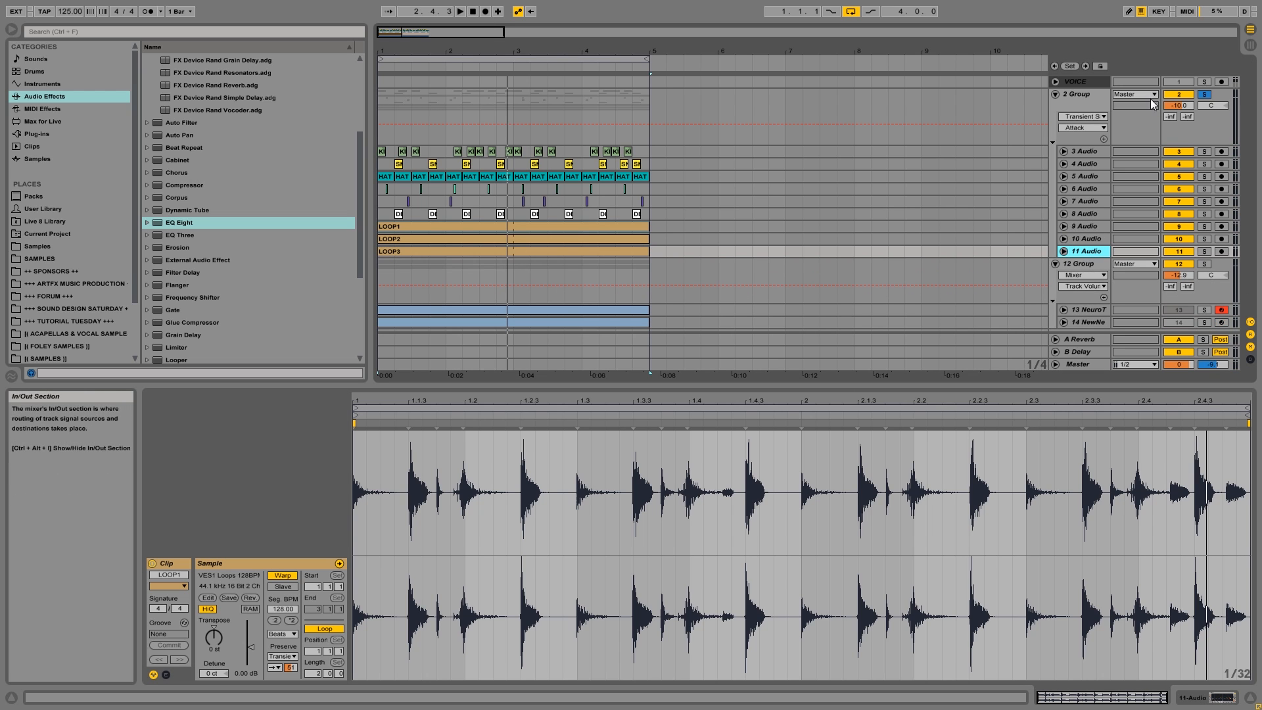
{"action": "left_click", "coordinate": [1078, 95]}
{"action": "left_click", "coordinate": [1054, 94]}
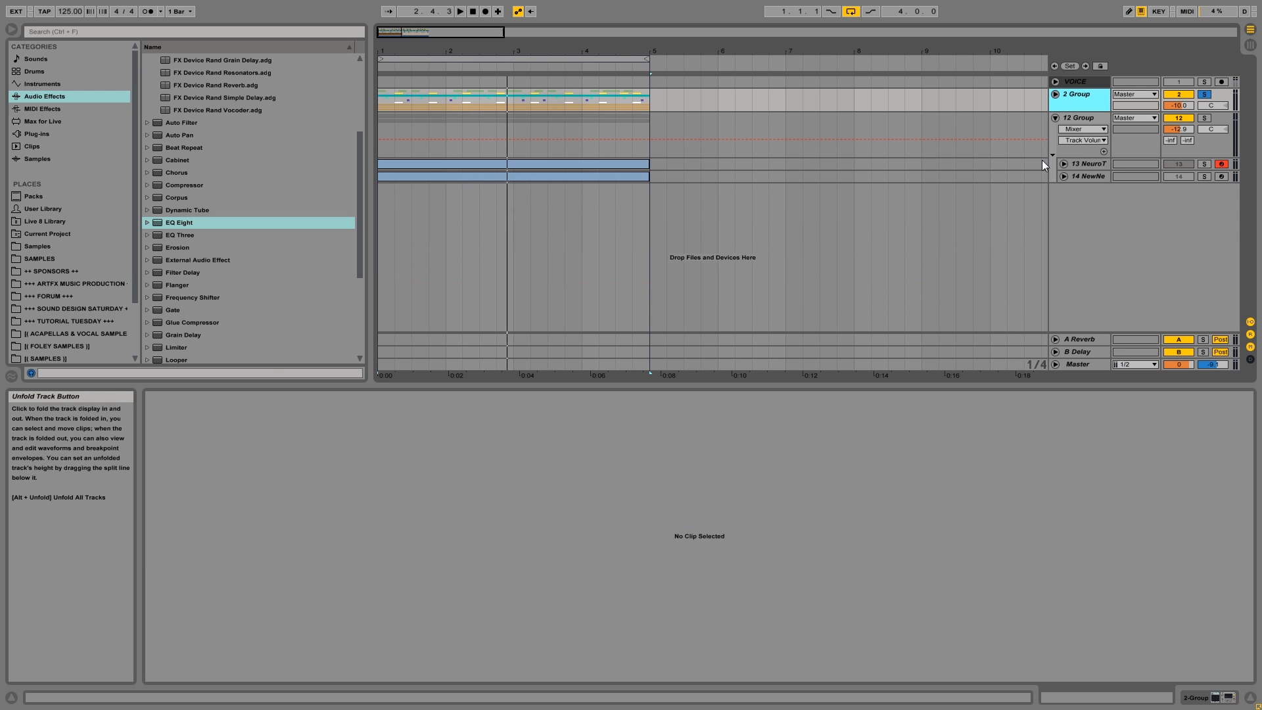
Solo 12 Group, unfold track 13, and listen to its MIDI clip with the notes open.
{"action": "left_click", "coordinate": [1091, 118]}
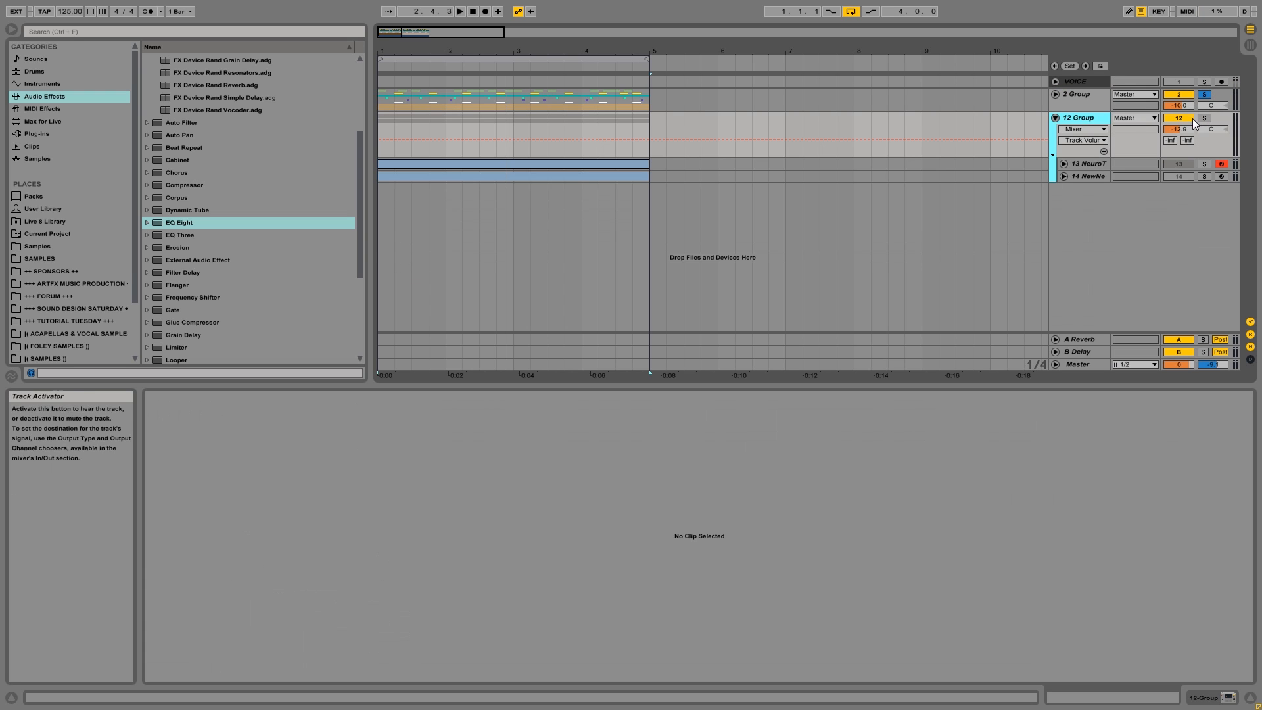
{"action": "left_click", "coordinate": [1204, 119]}
{"action": "left_click", "coordinate": [1078, 165]}
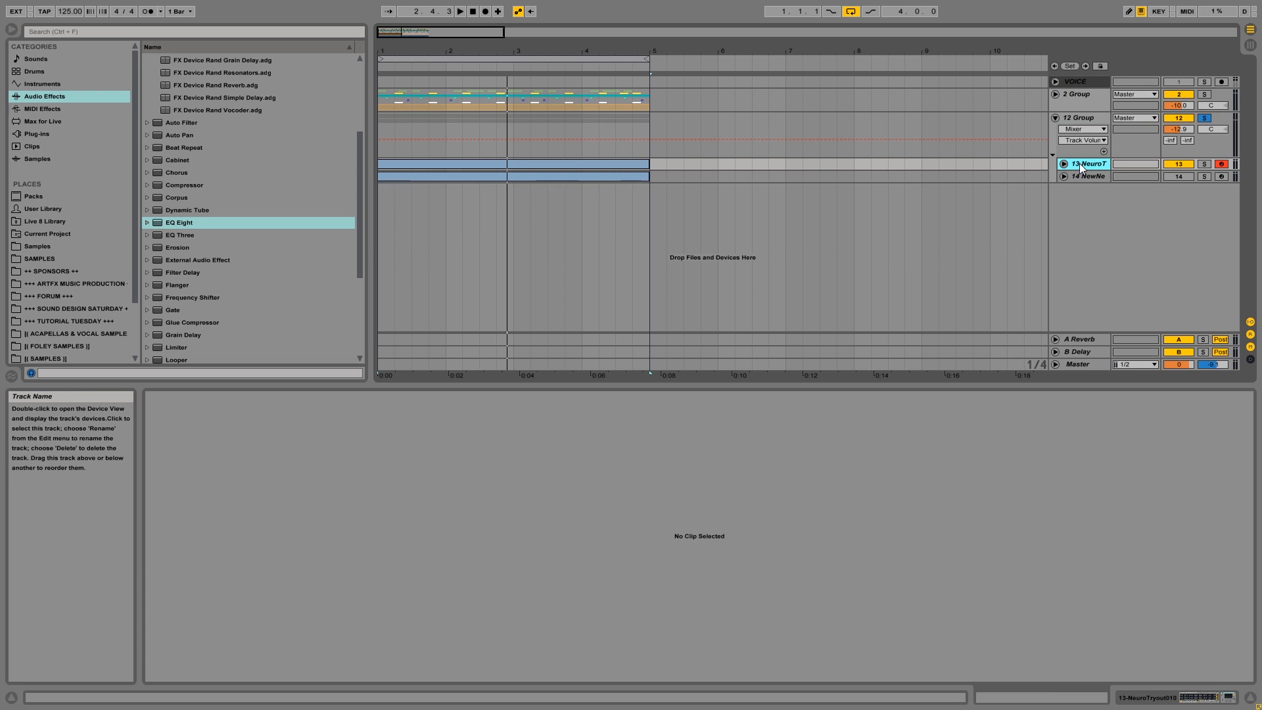
{"action": "left_click", "coordinate": [1063, 164]}
{"action": "left_click", "coordinate": [384, 174]}
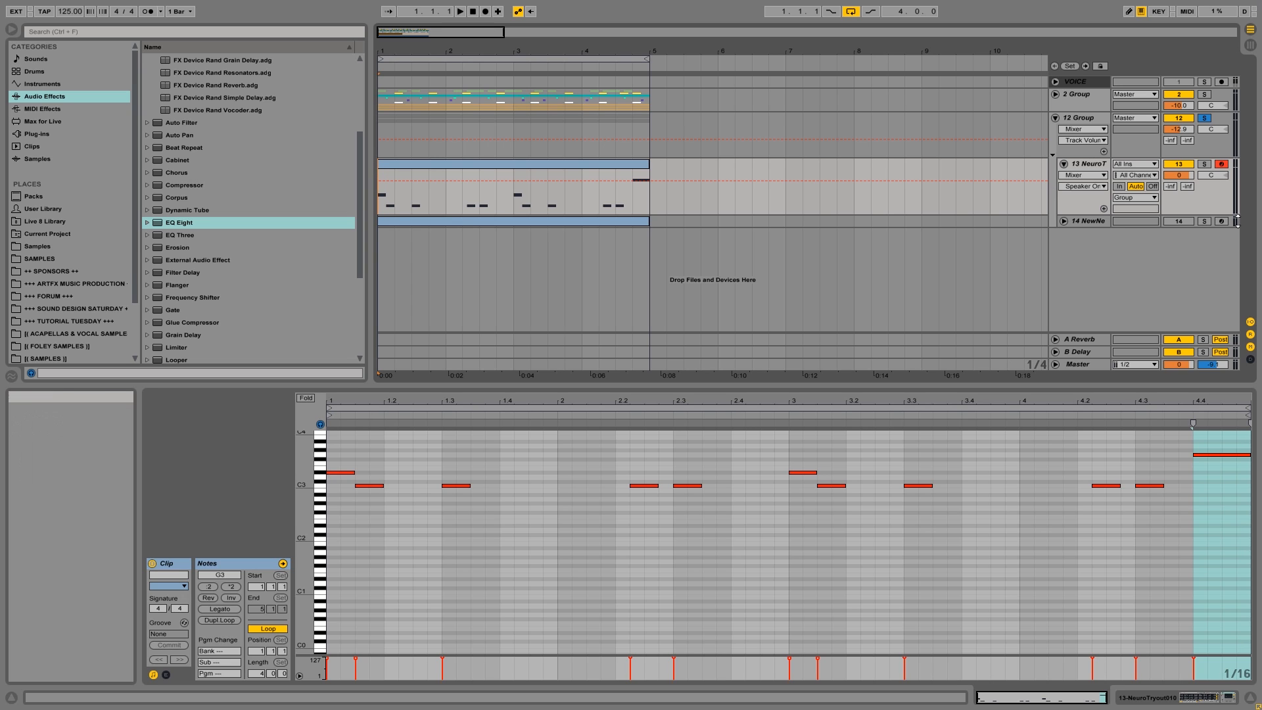
{"action": "key", "text": "space"}
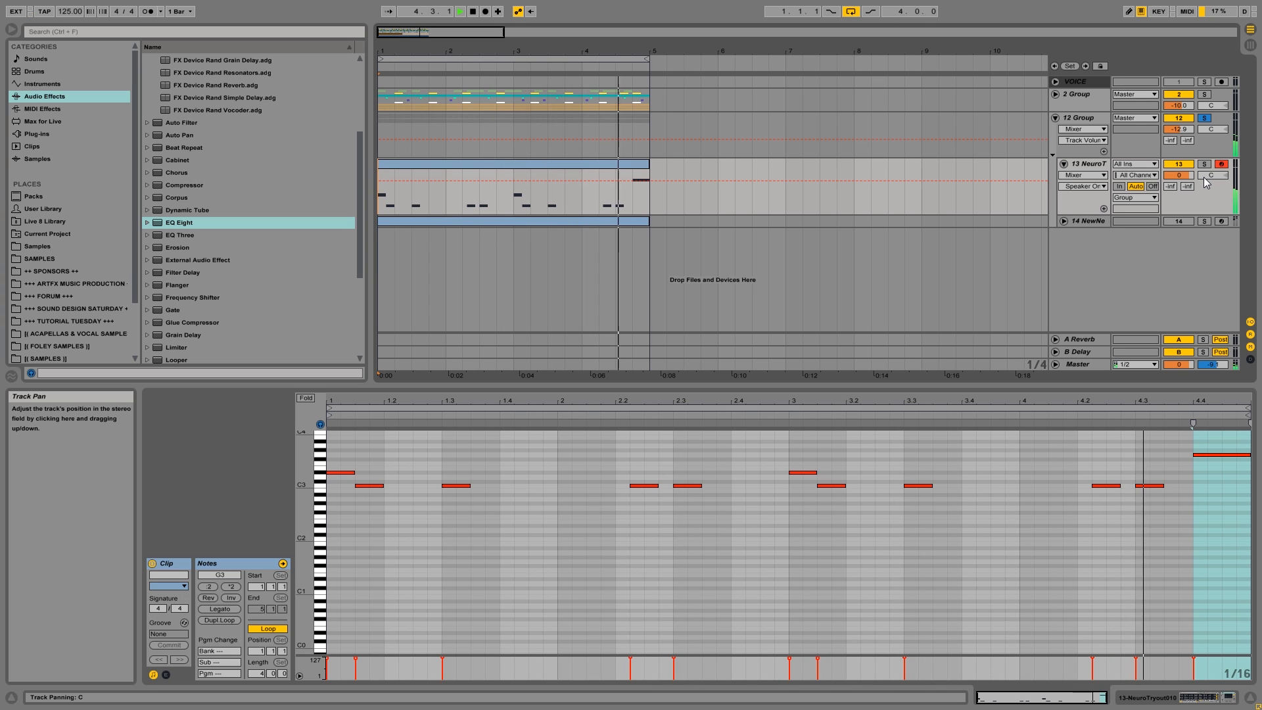
{"action": "key", "text": "space"}
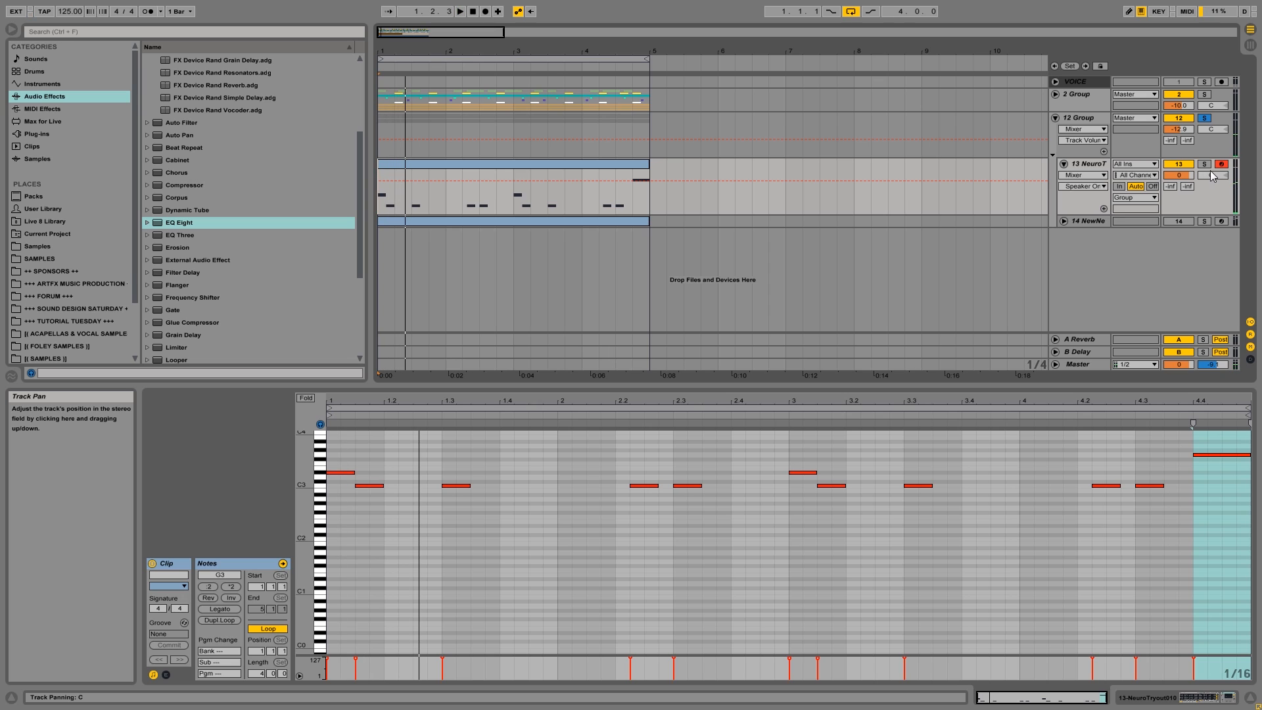
Clear the 12 Group solo, select 4.4.1 to 5.1.1 on track 13, and solo that track to audition its last note.
{"action": "left_click", "coordinate": [1204, 118]}
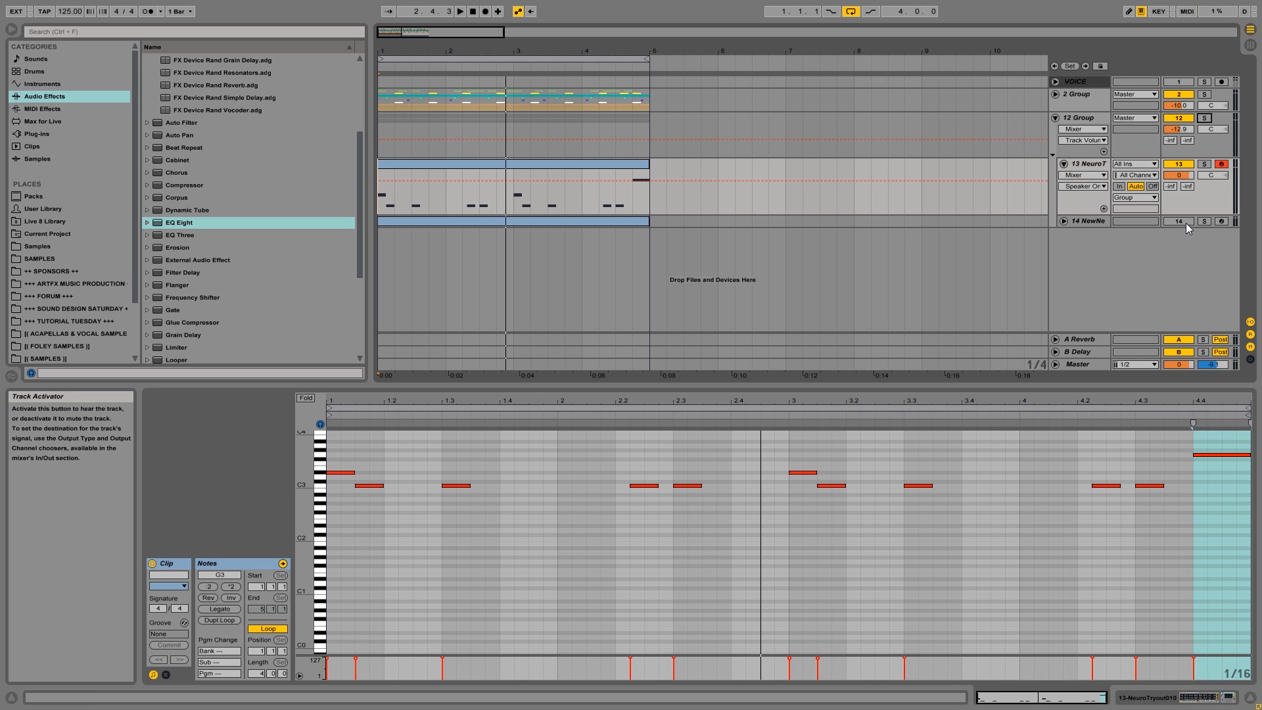
{"action": "key", "text": "space"}
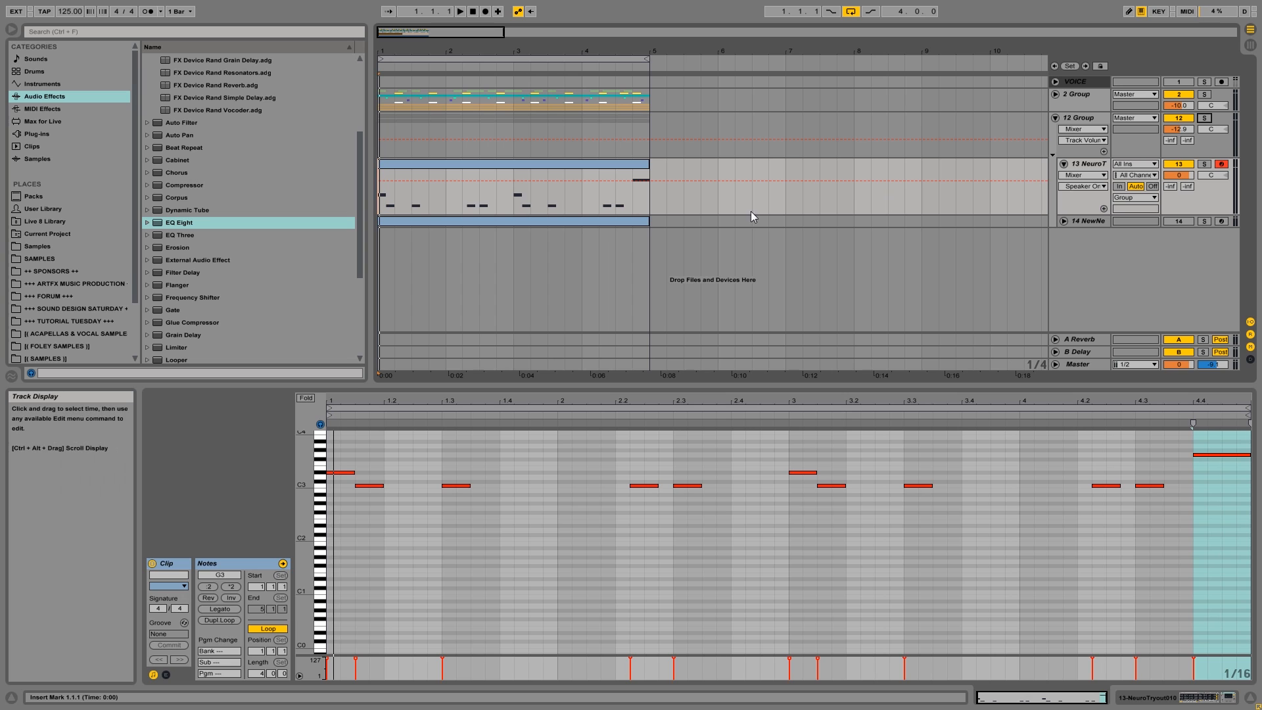
{"action": "left_click", "coordinate": [633, 199]}
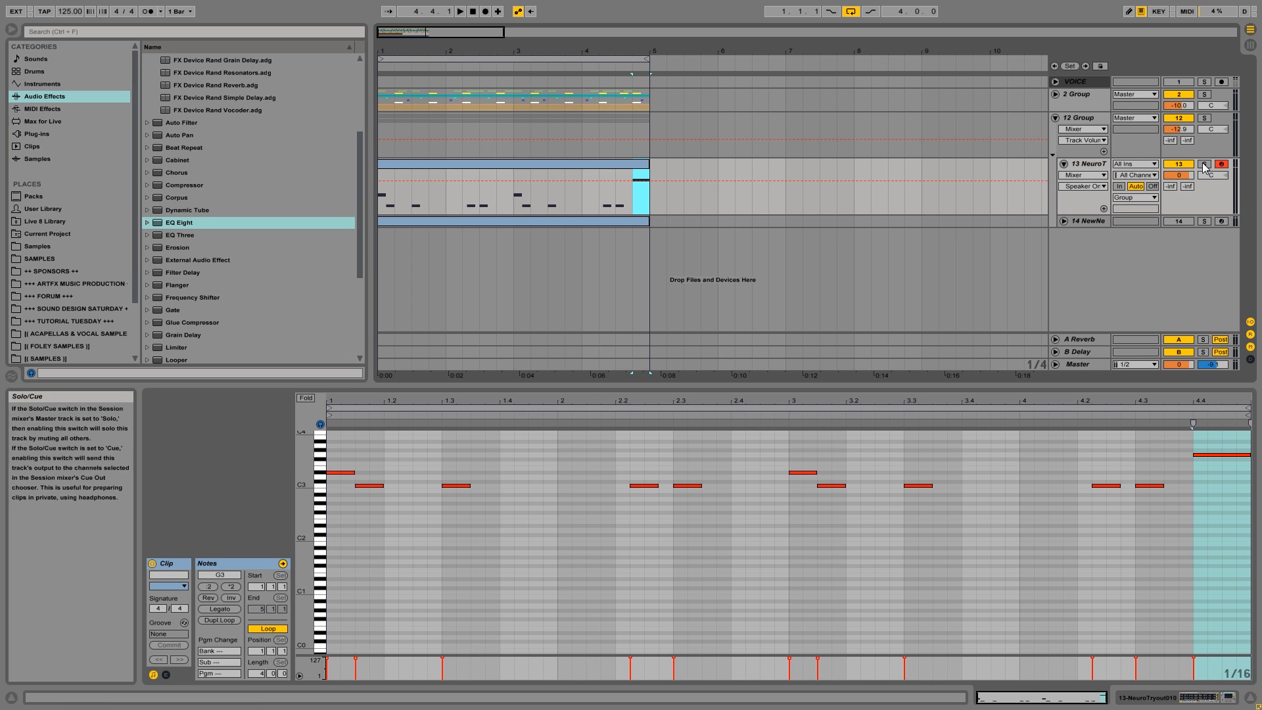
{"action": "key", "text": "space"}
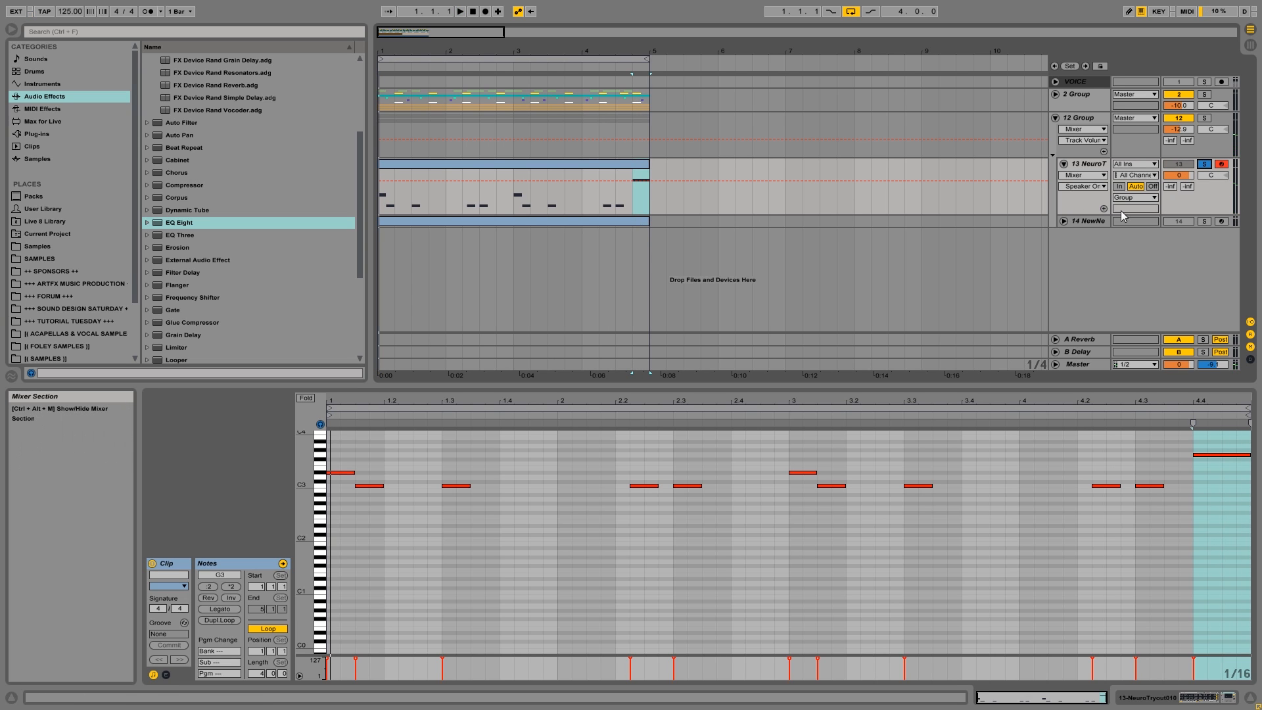
Fold track 13, unfold and solo track 14, and listen to its MIDI clip from the start.
{"action": "left_click", "coordinate": [1063, 163]}
{"action": "left_click", "coordinate": [1064, 177]}
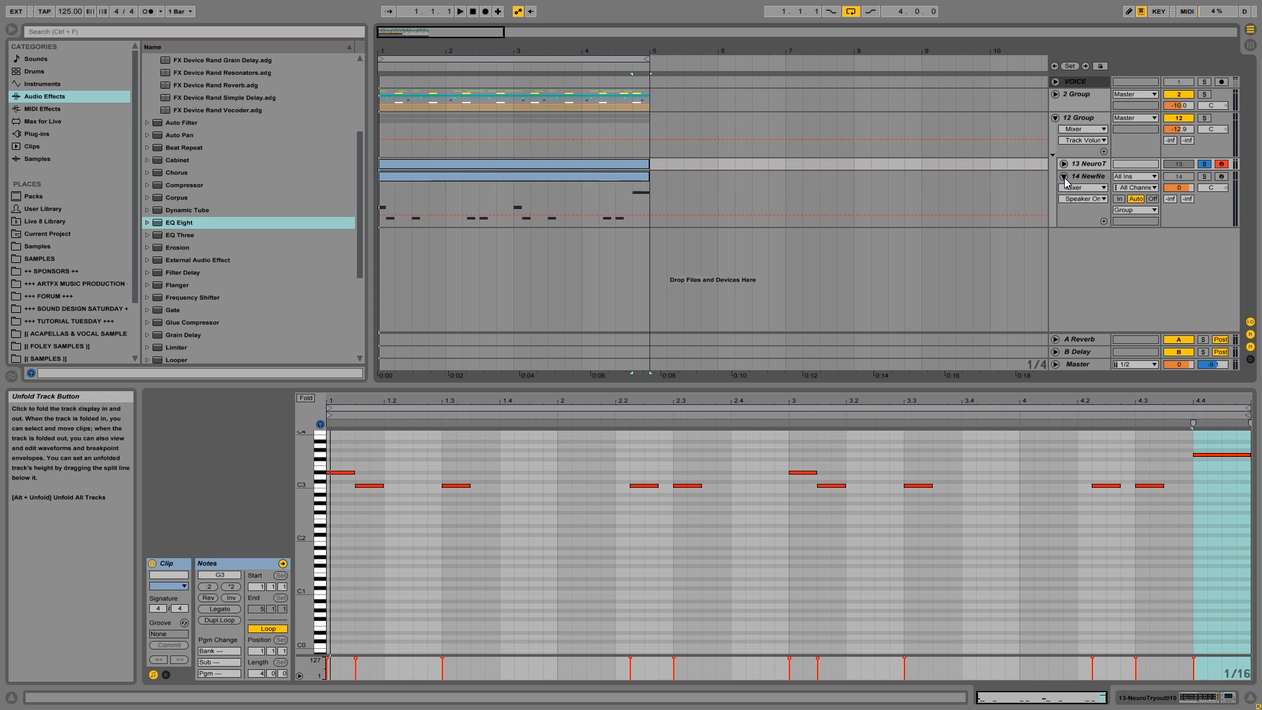
{"action": "left_click", "coordinate": [1203, 177]}
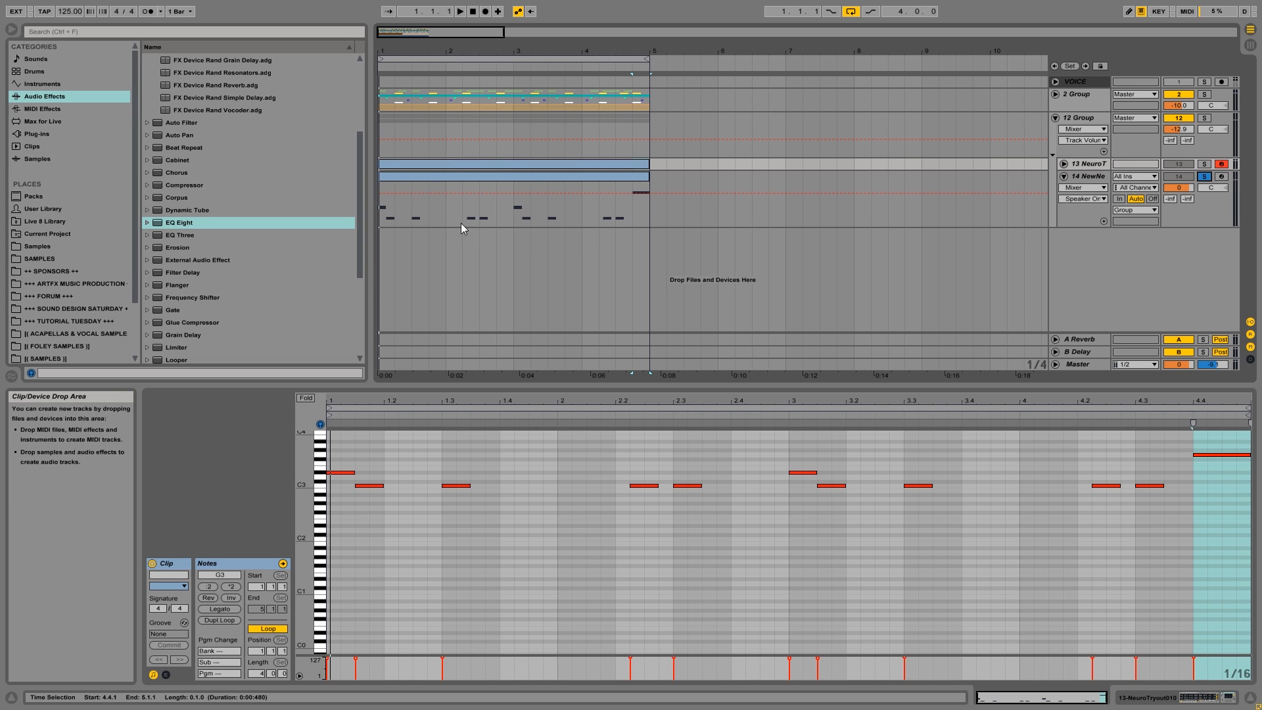
{"action": "left_click", "coordinate": [381, 222]}
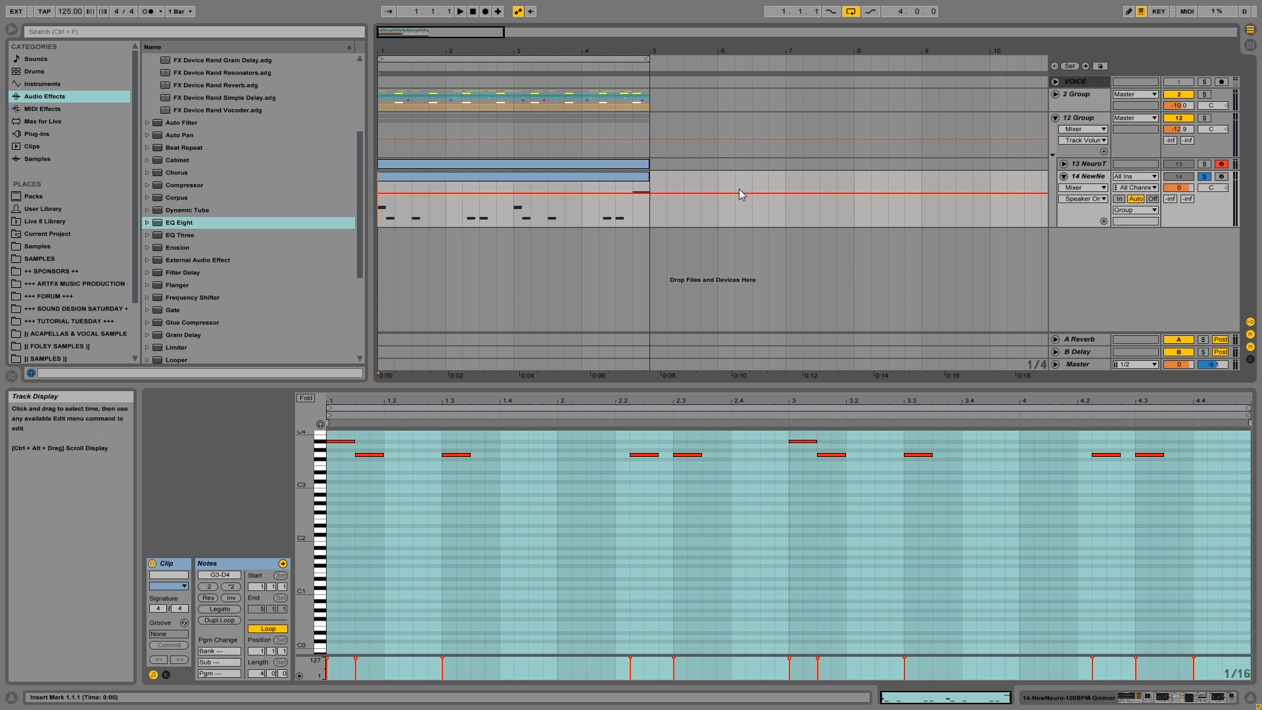
{"action": "key", "text": "space"}
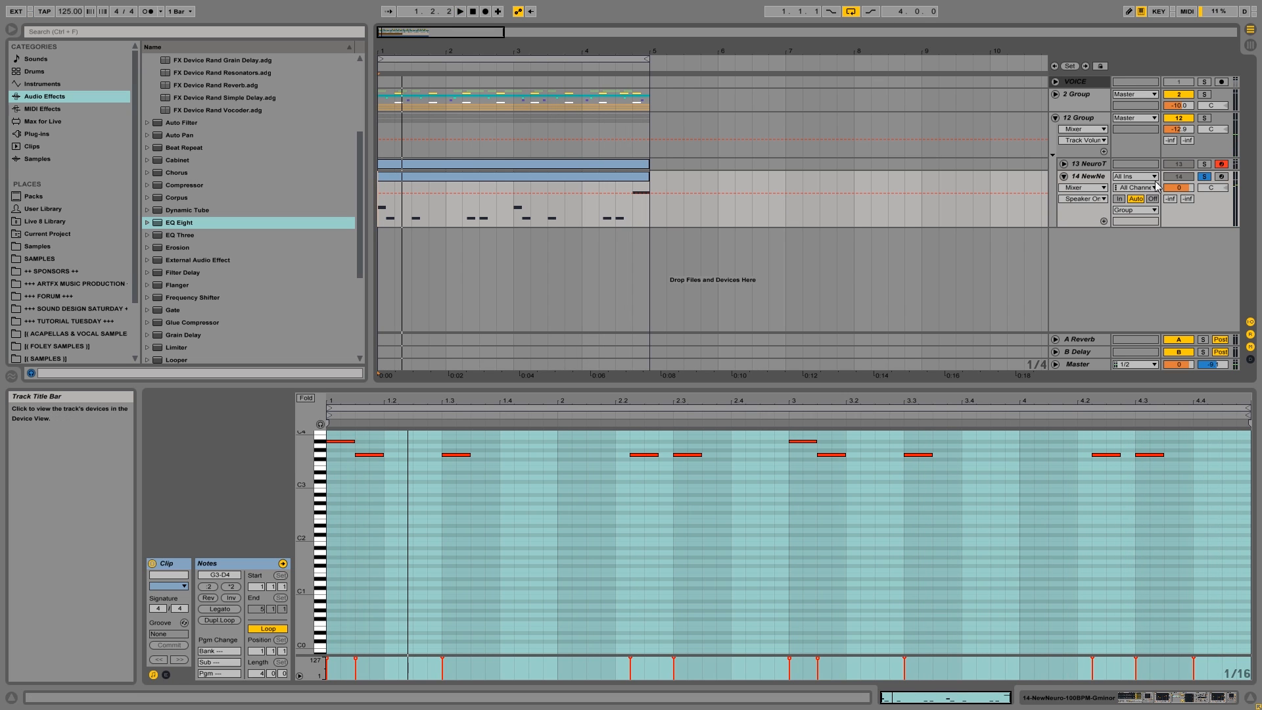
Clear the solo on track 14, select 12 Group, and play the drums and basses together.
{"action": "left_click", "coordinate": [1203, 179]}
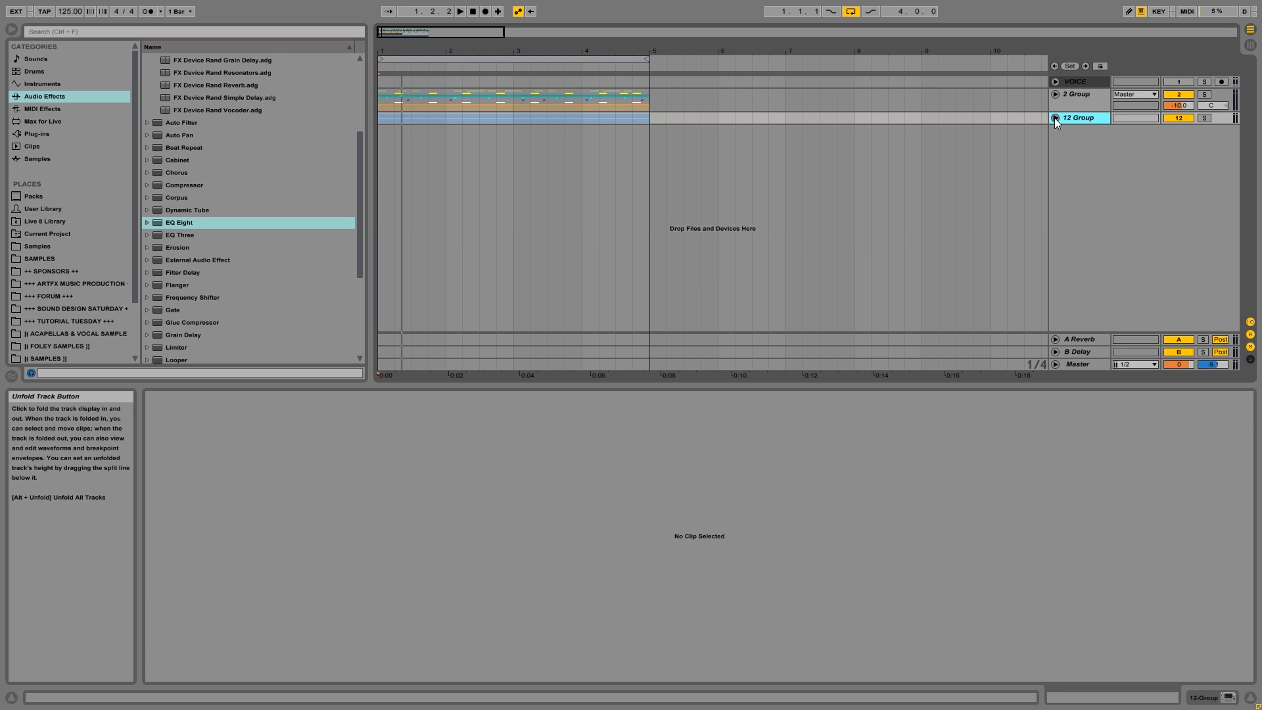
{"action": "left_click", "coordinate": [1057, 118]}
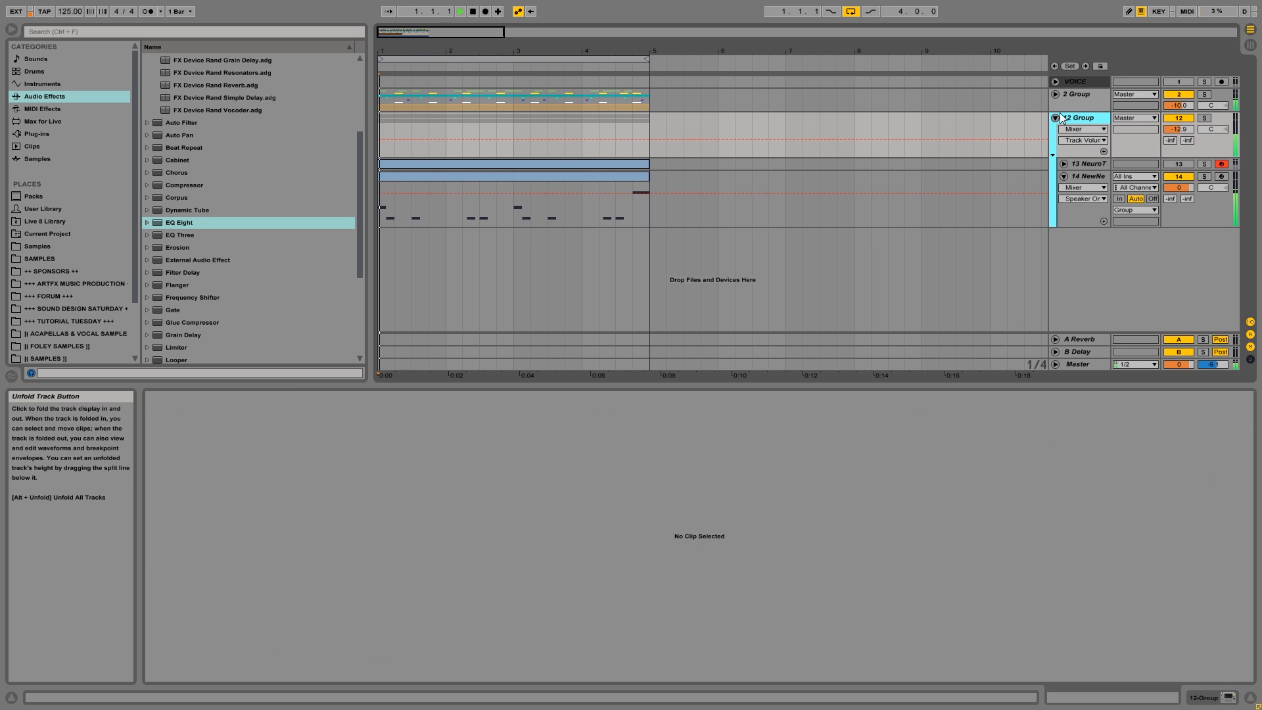
{"action": "key", "text": "space"}
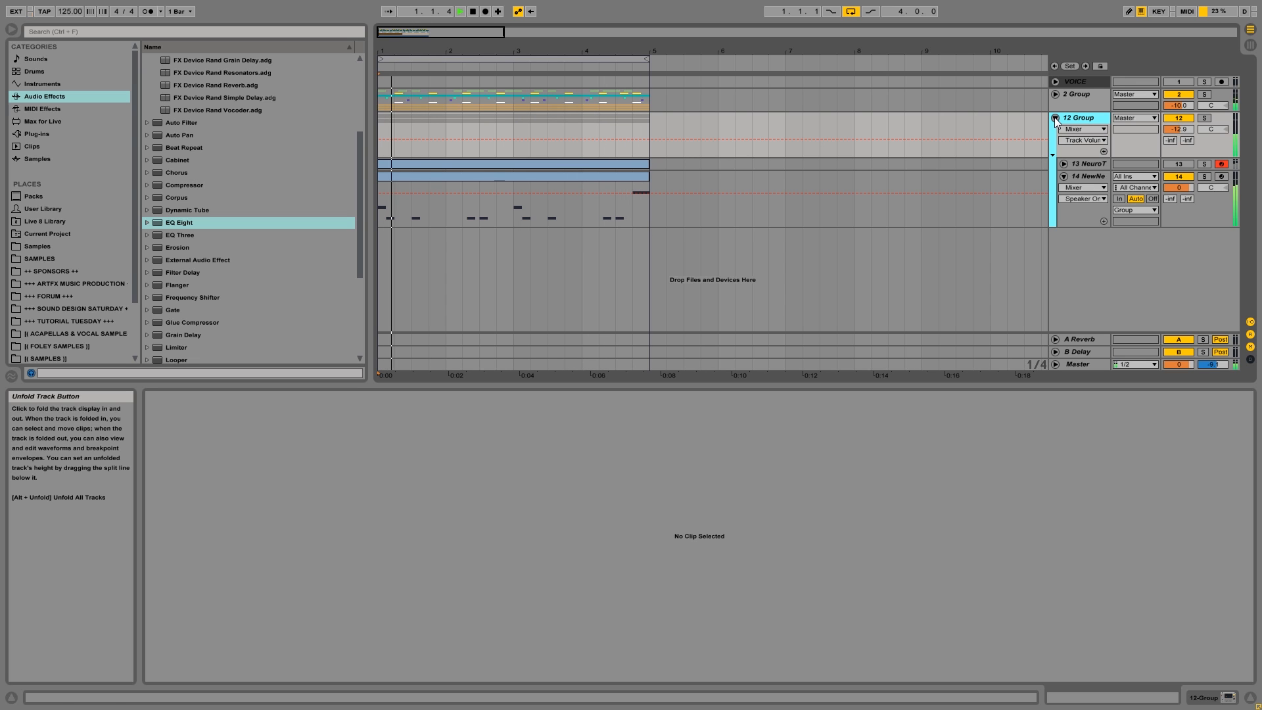
{"action": "left_click", "coordinate": [1087, 177]}
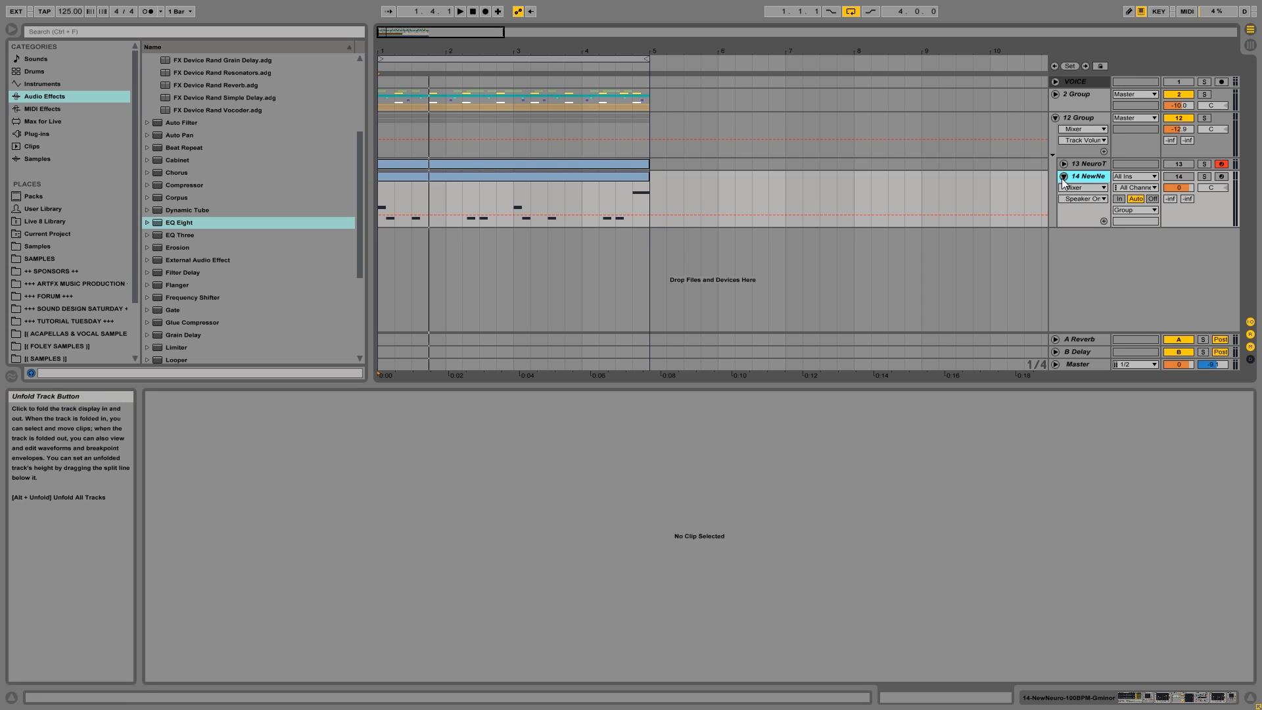
{"action": "left_click", "coordinate": [1064, 177]}
{"action": "left_click", "coordinate": [1082, 166]}
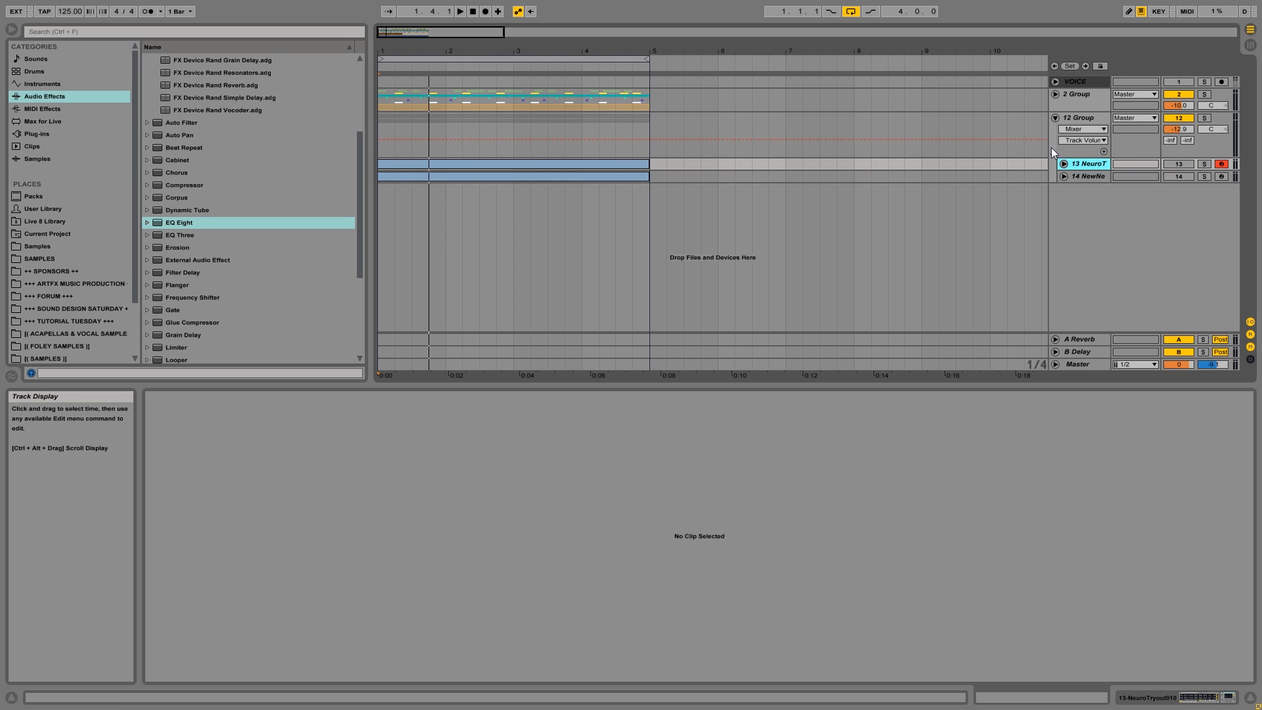
Unfold track 14, set the insert mark at 4.4.1 on its last note, and solo the track to audition its bass.
{"action": "left_click", "coordinate": [1095, 175]}
{"action": "left_click", "coordinate": [1064, 176]}
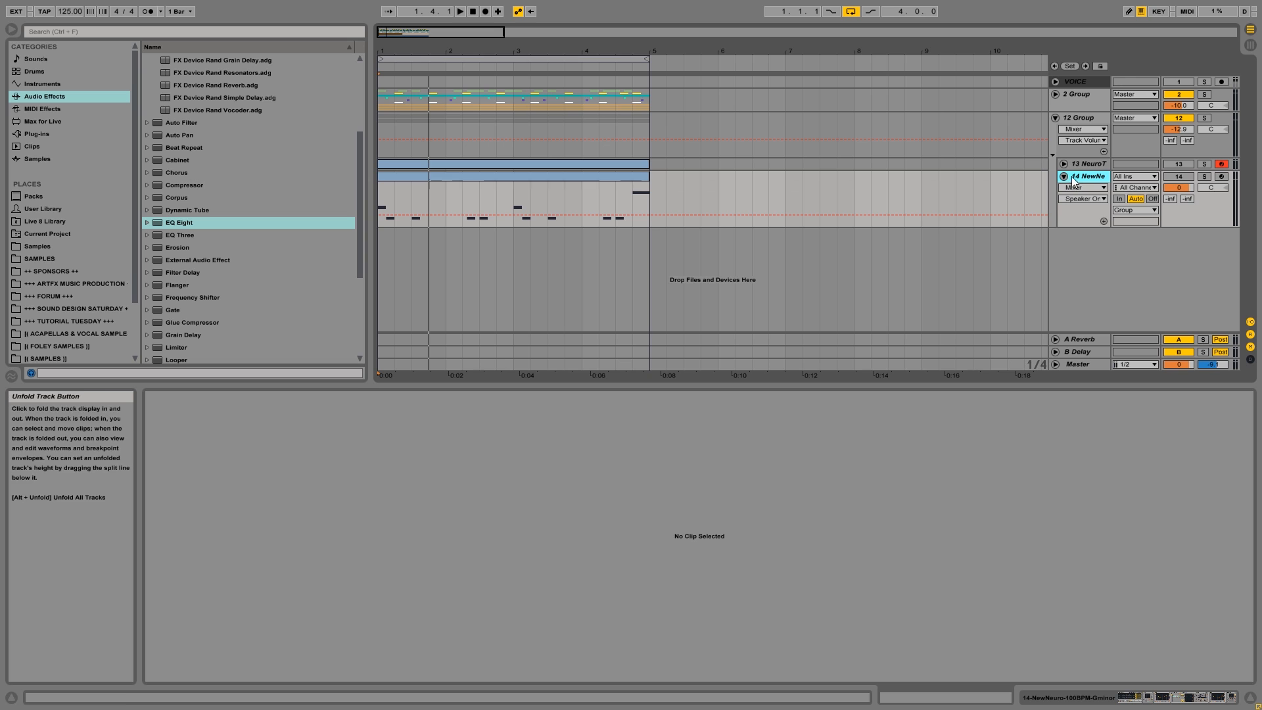
{"action": "left_click", "coordinate": [633, 196]}
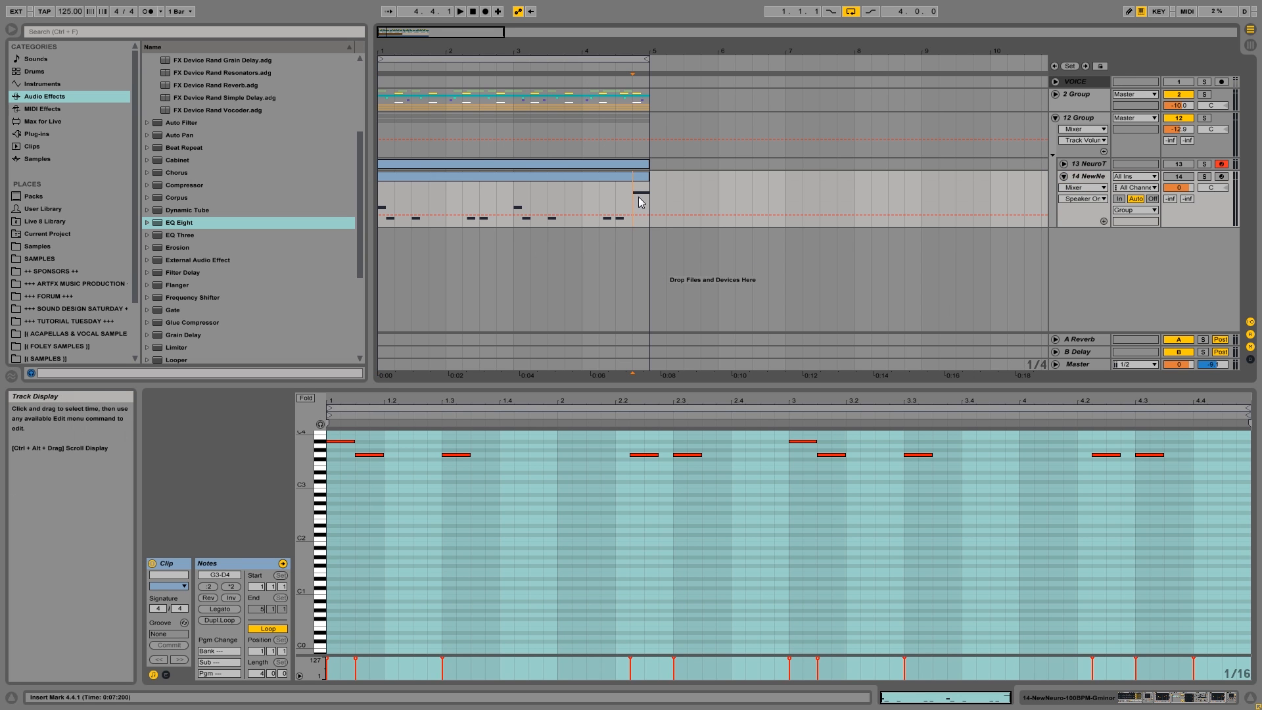
{"action": "key", "text": "space"}
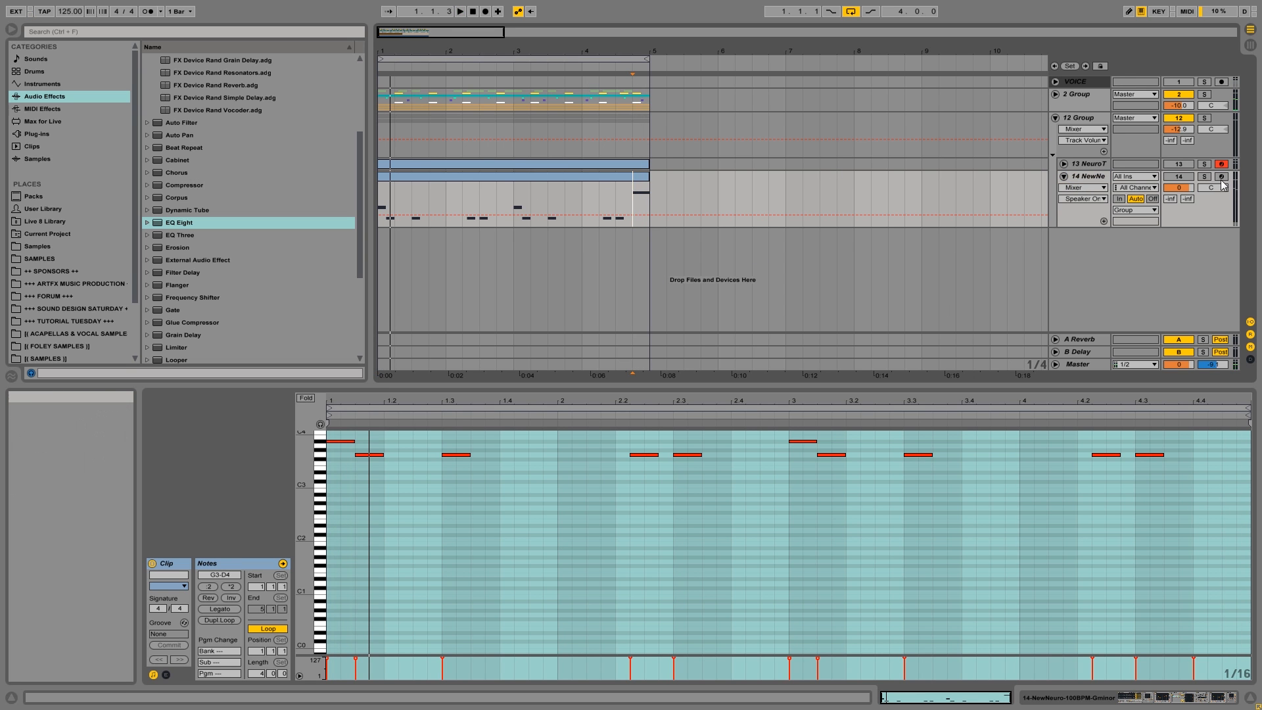
{"action": "left_click", "coordinate": [1205, 177]}
{"action": "key", "text": "space"}
{"action": "key", "text": "space"}
{"action": "key", "text": "space"}
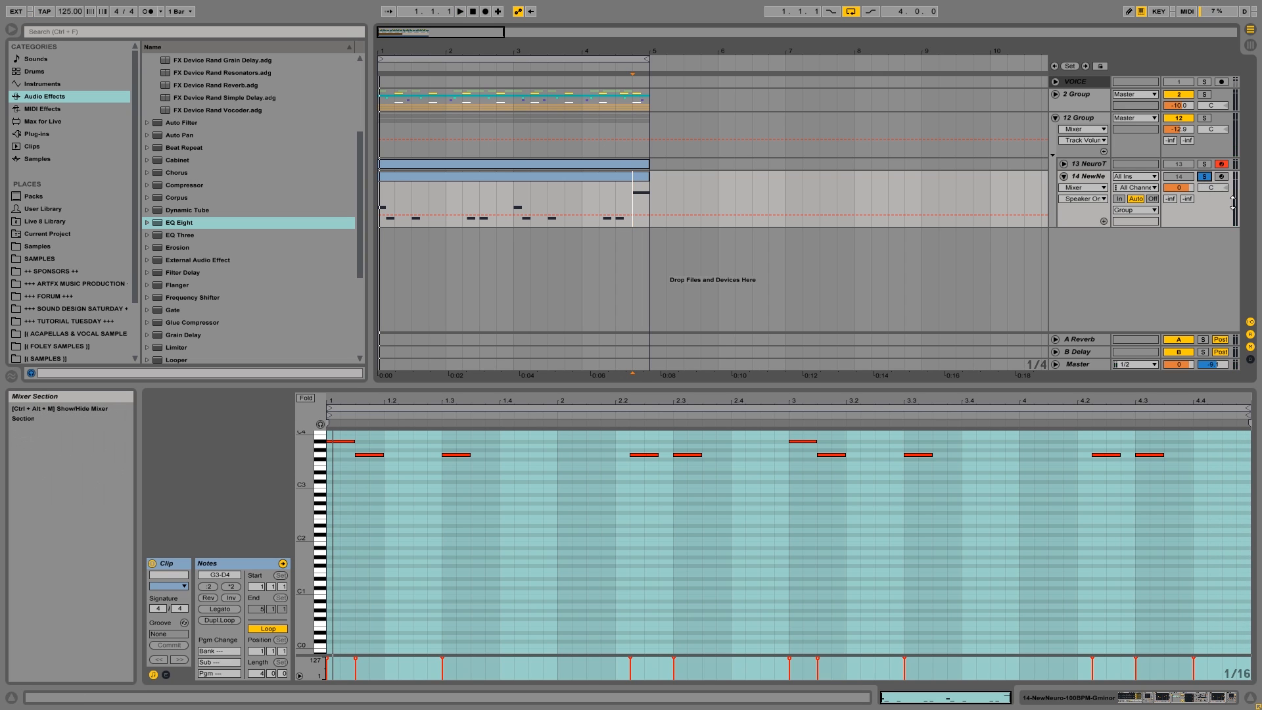
{"action": "key", "text": "space"}
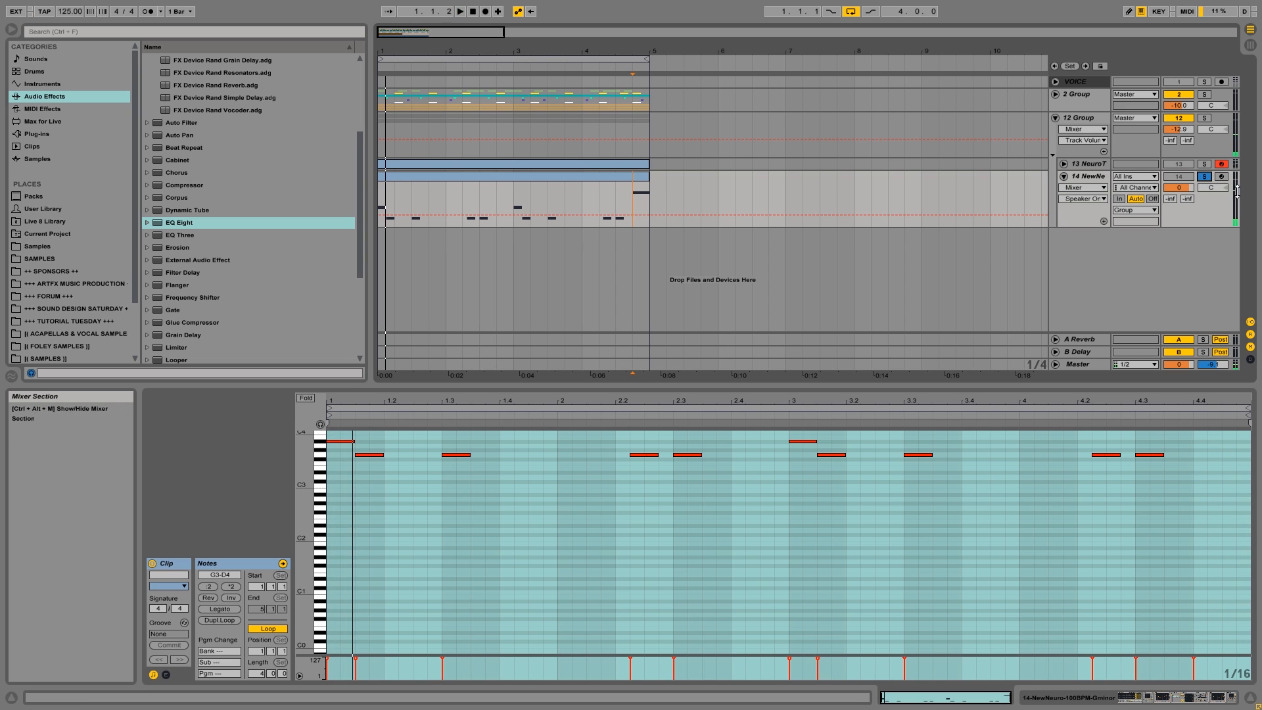
{"action": "left_click", "coordinate": [514, 193]}
{"action": "left_click", "coordinate": [630, 202]}
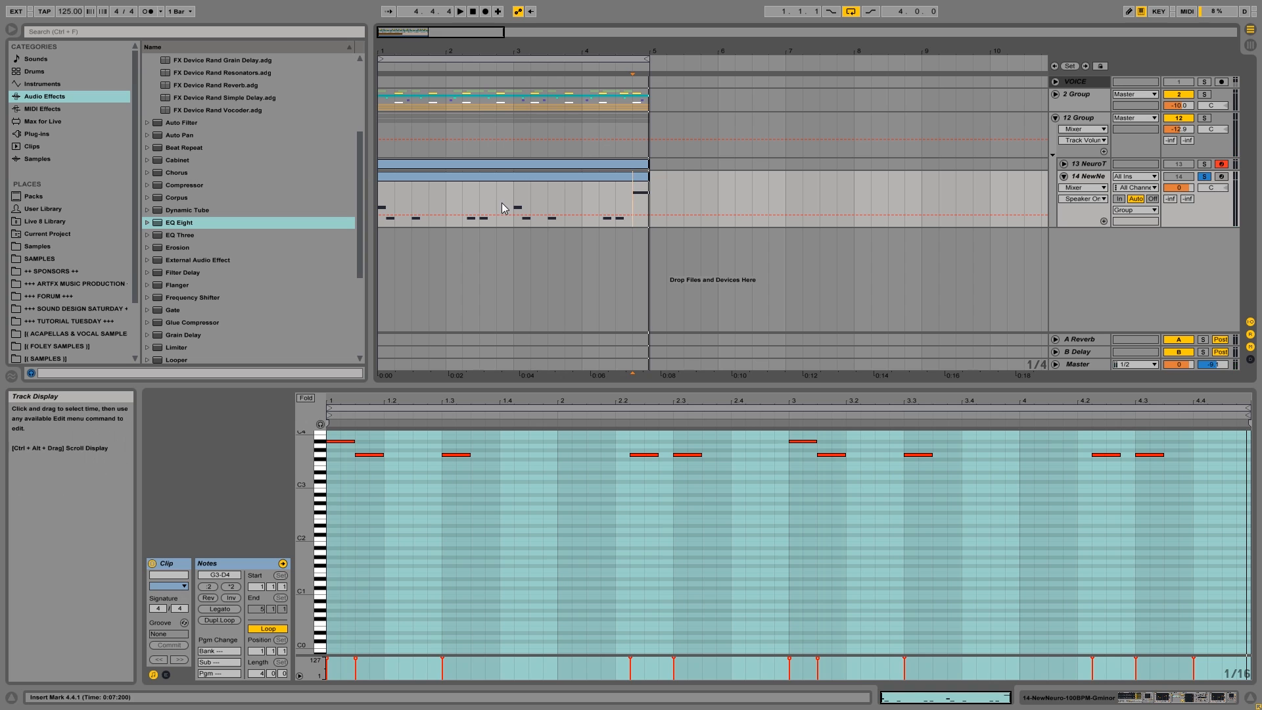
Solo 12 Group in place of track 14 and bring up the group's device chain.
{"action": "left_click", "coordinate": [1093, 124]}
{"action": "left_click", "coordinate": [1204, 118]}
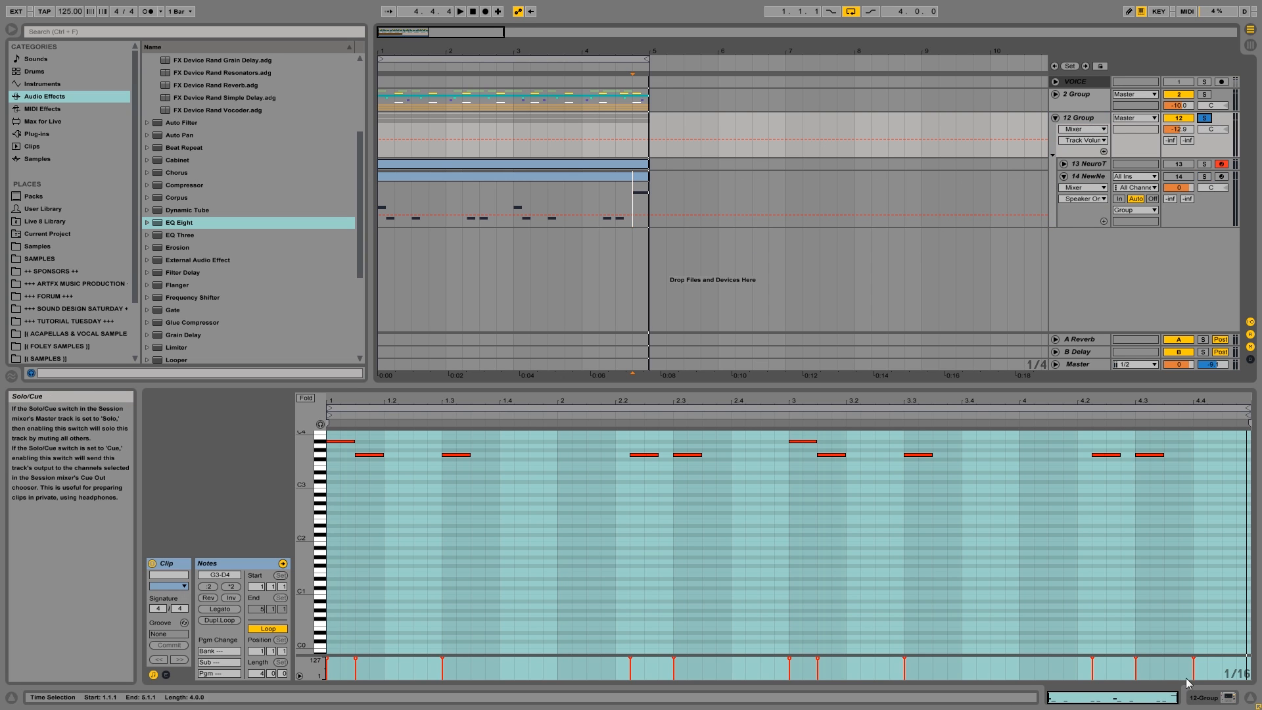
{"action": "left_click", "coordinate": [1214, 698]}
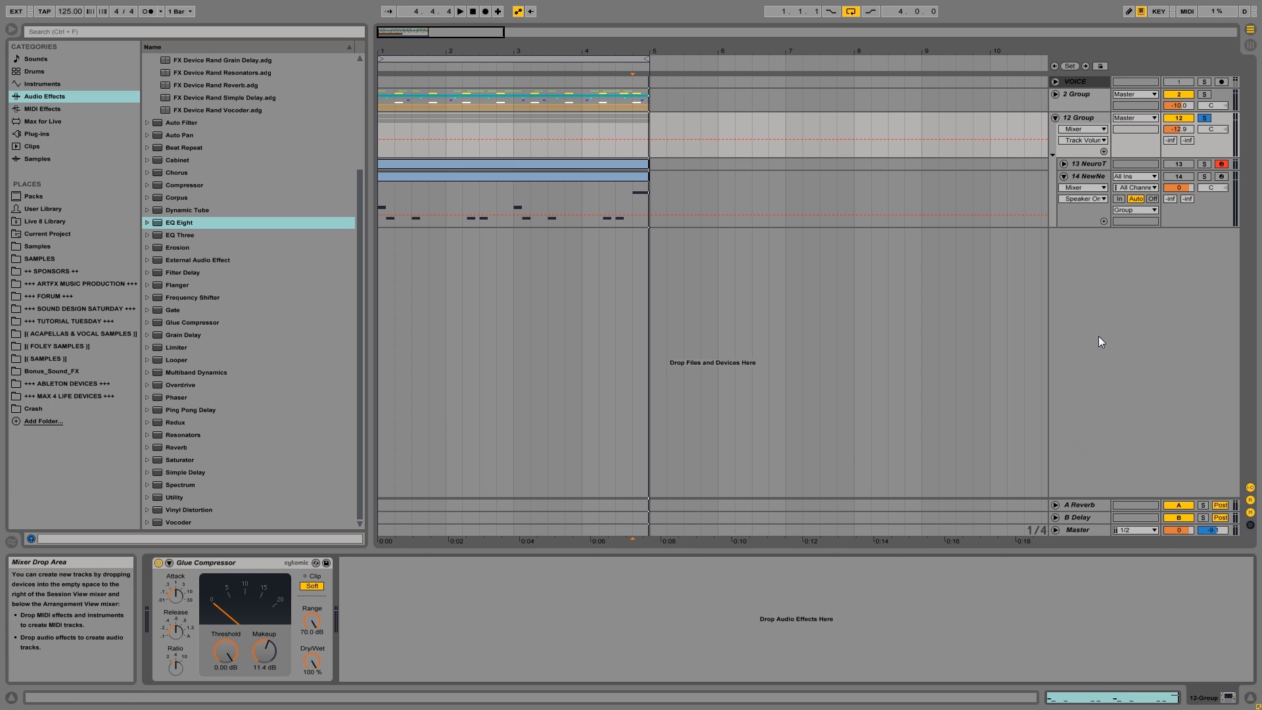
Clear the solo on 12 Group, deactivate the group, and fold it.
{"action": "left_click", "coordinate": [1204, 119]}
{"action": "left_click", "coordinate": [1181, 119]}
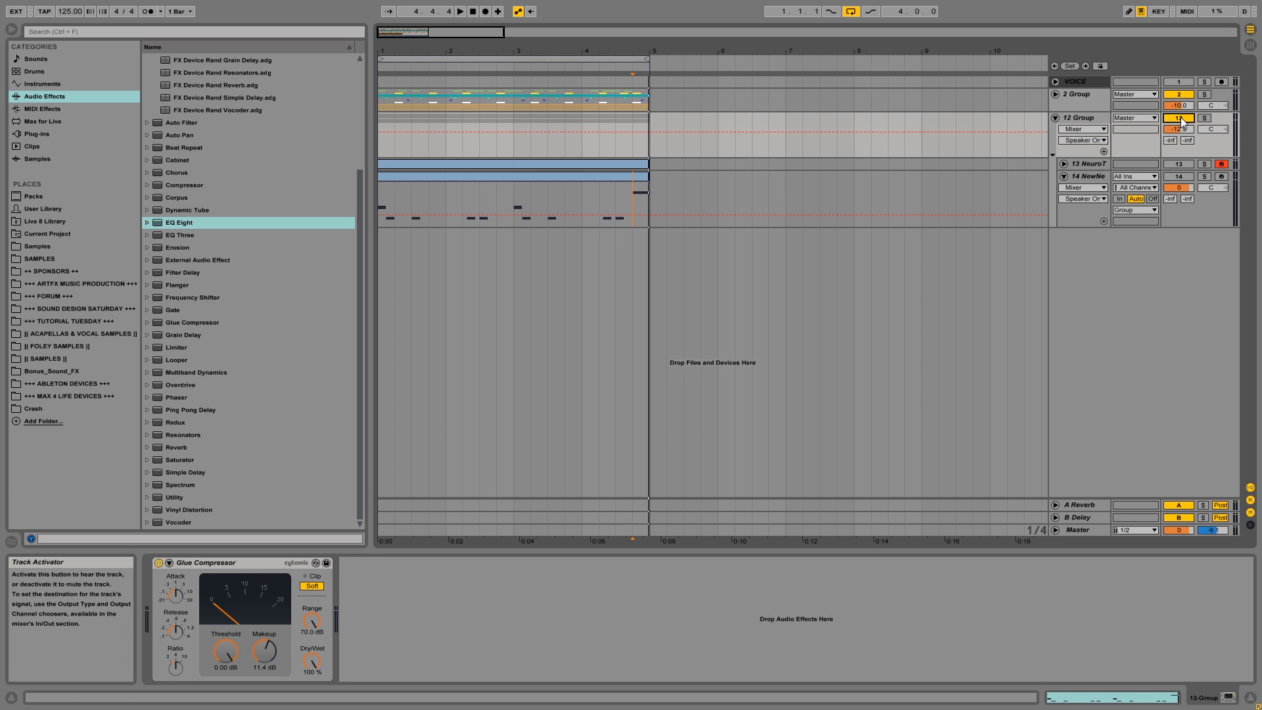
{"action": "left_click", "coordinate": [1072, 118]}
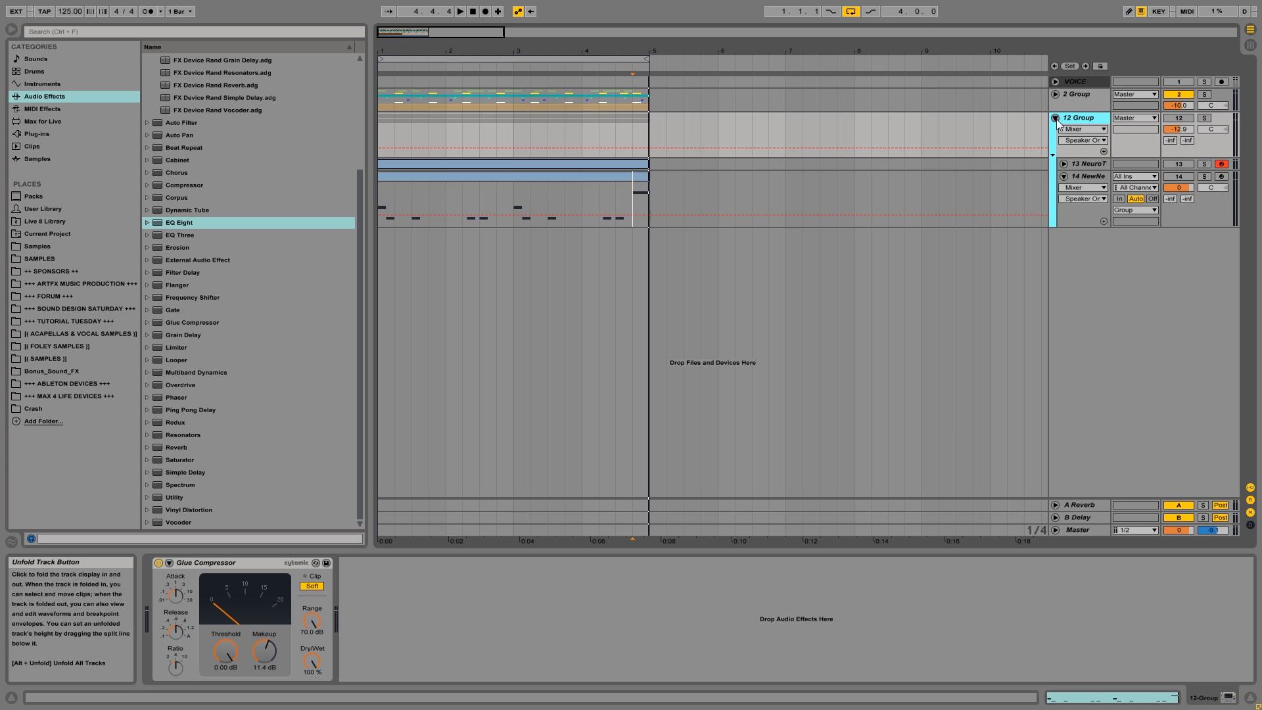
{"action": "left_click", "coordinate": [1055, 118]}
Insert a new MIDI track below 12 Group and load an empty Sampler onto it.
{"action": "right_click", "coordinate": [1094, 172]}
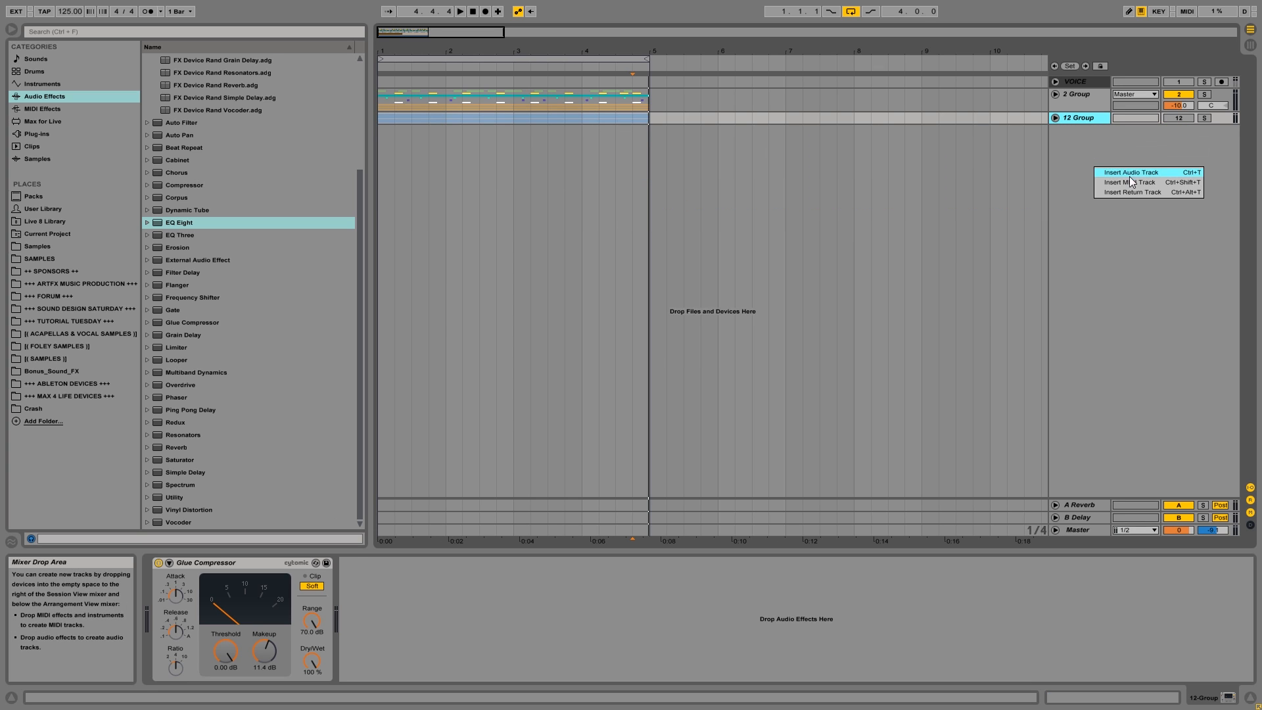
{"action": "left_click", "coordinate": [1129, 183]}
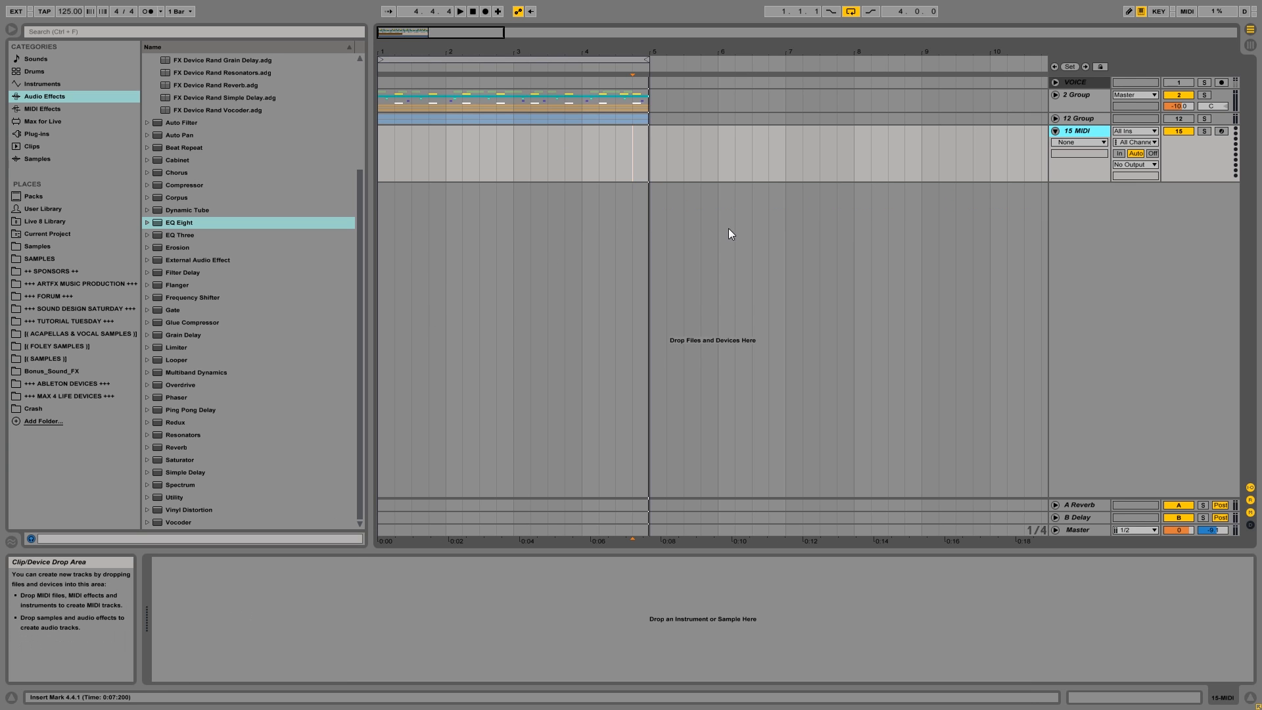
{"action": "left_click", "coordinate": [40, 84]}
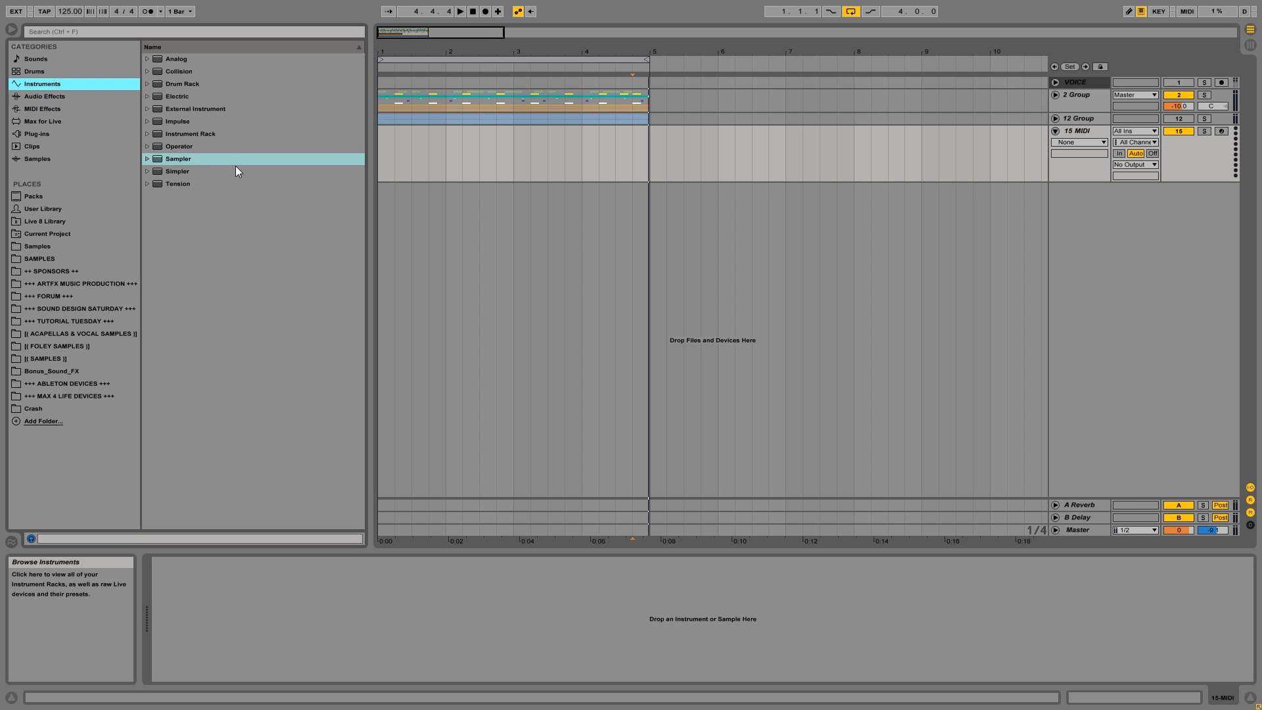
{"action": "left_click_drag", "start_coordinate": [172, 160], "coordinate": [311, 526]}
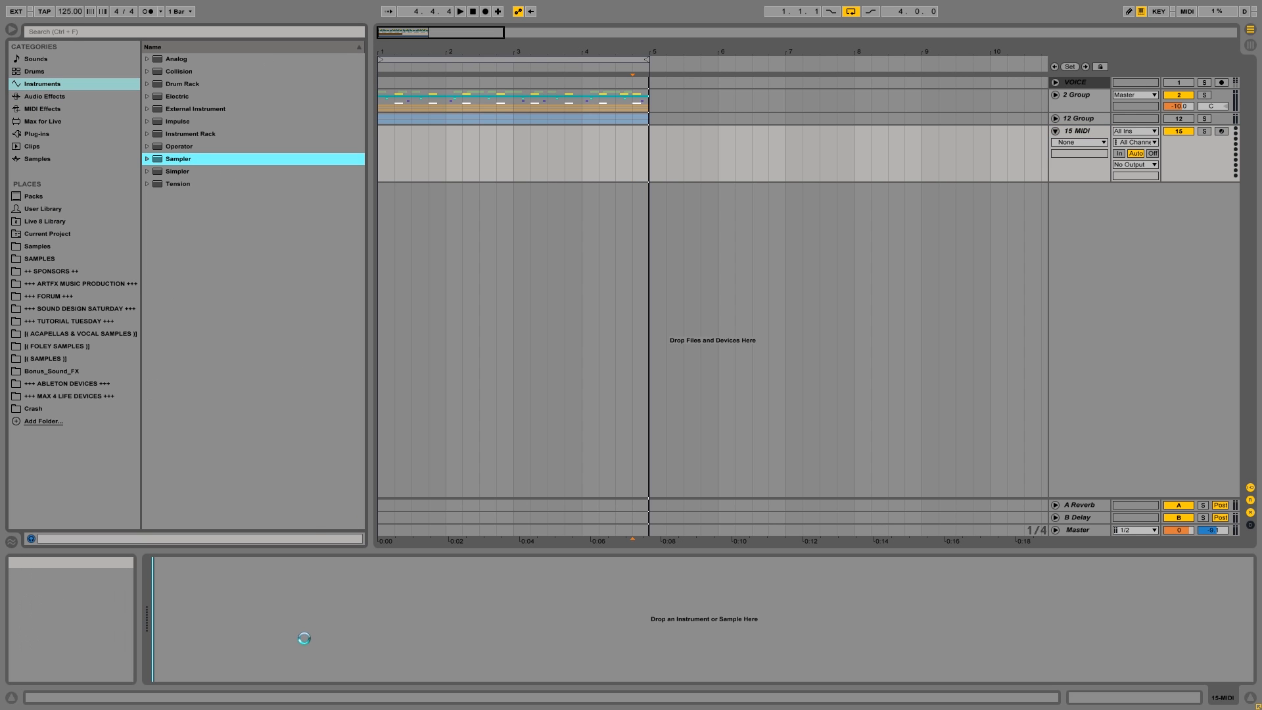
{"action": "left_click_drag", "start_coordinate": [304, 638], "coordinate": [304, 638]}
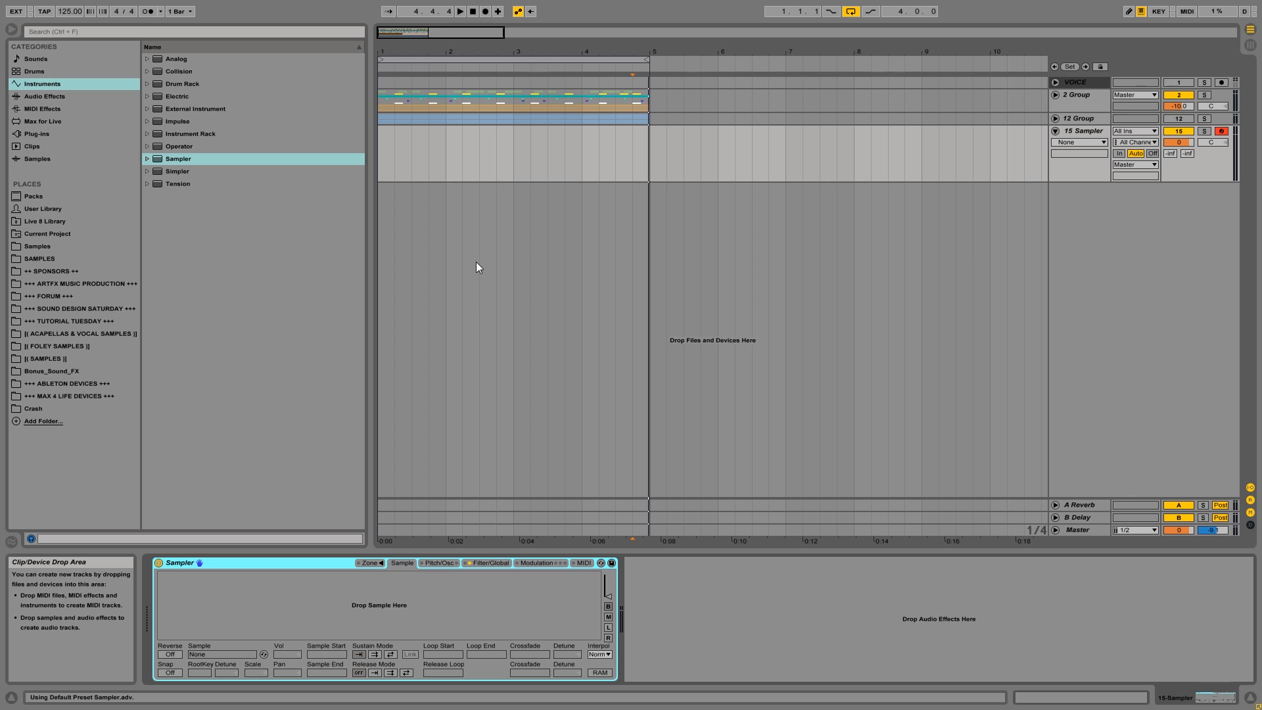
Copy the four-bar MIDI clip from track 14 onto the Sampler track at 1.1.1, refold 12 Group, and solo the Sampler track.
{"action": "left_click", "coordinate": [1054, 119]}
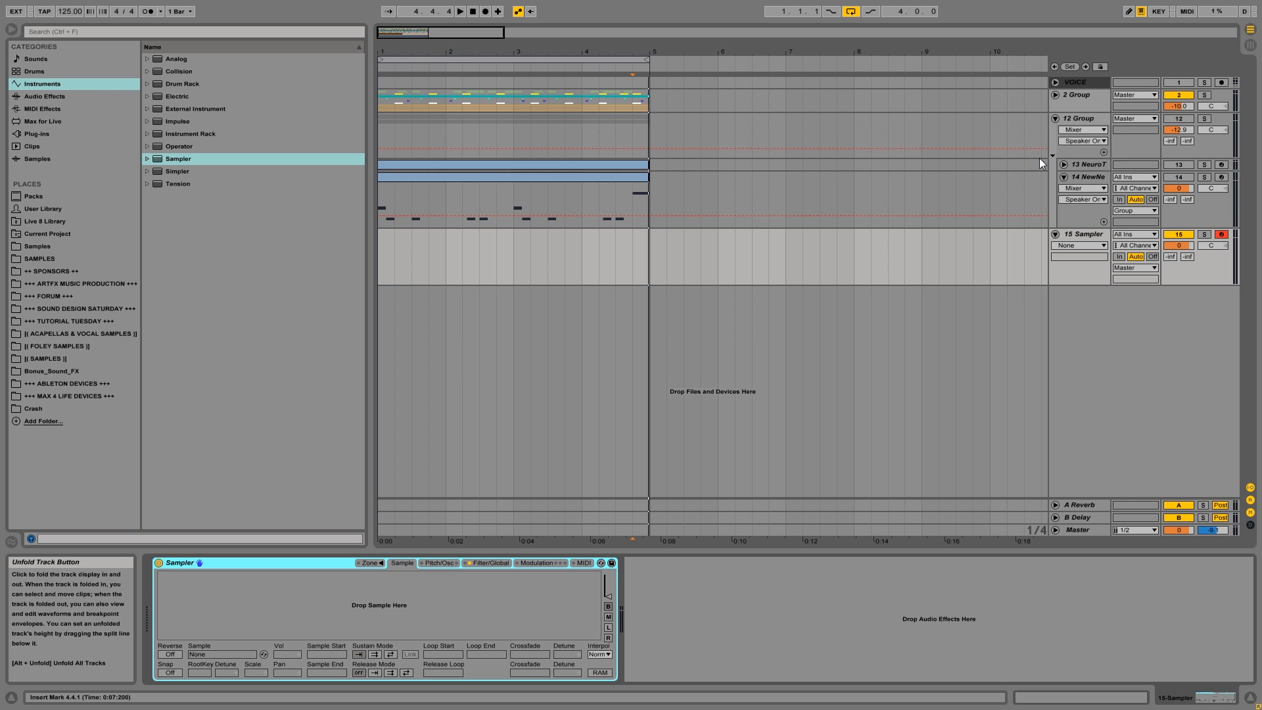
{"action": "left_click", "coordinate": [507, 180]}
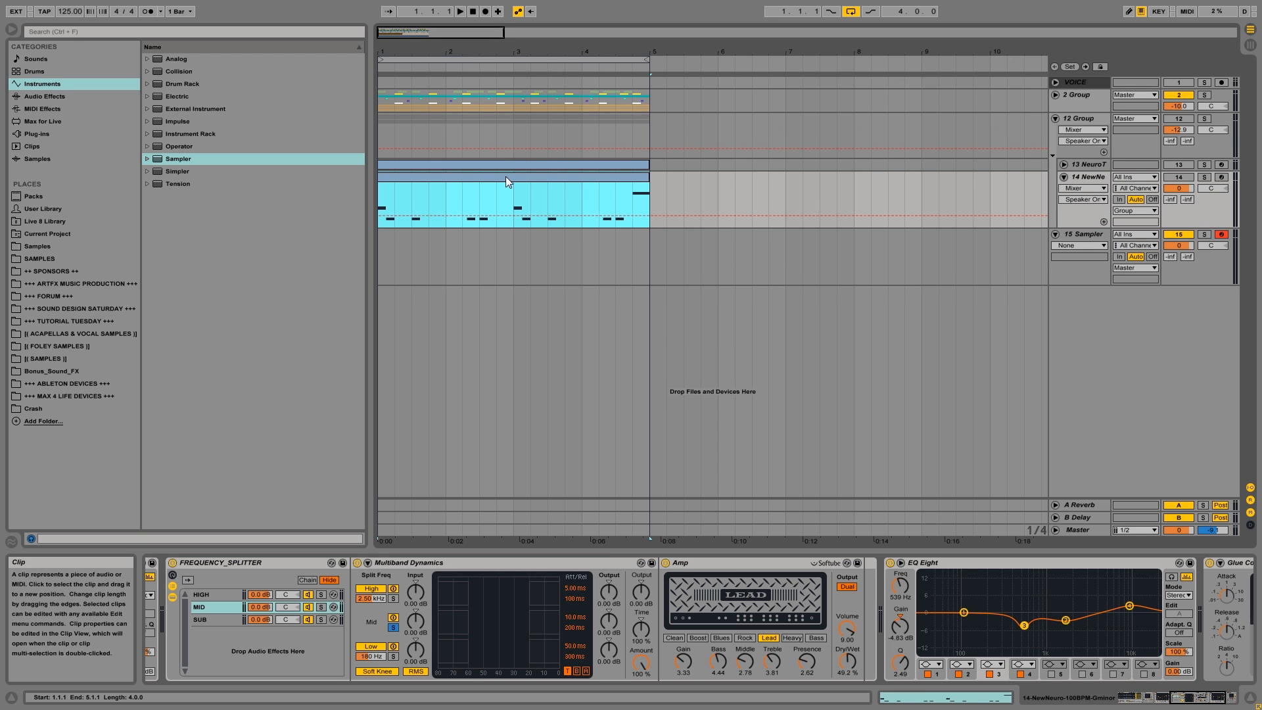
{"action": "left_click_drag", "start_coordinate": [506, 176], "coordinate": [507, 234]}
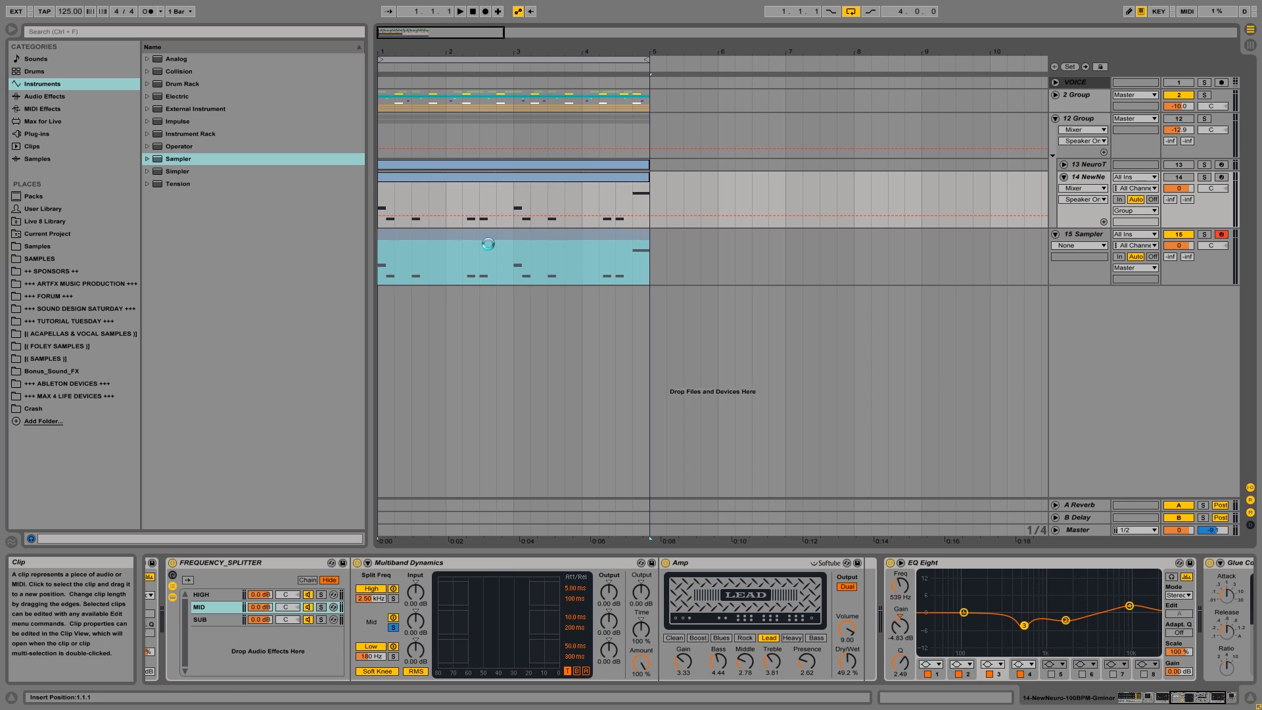
{"action": "left_click", "coordinate": [1055, 118]}
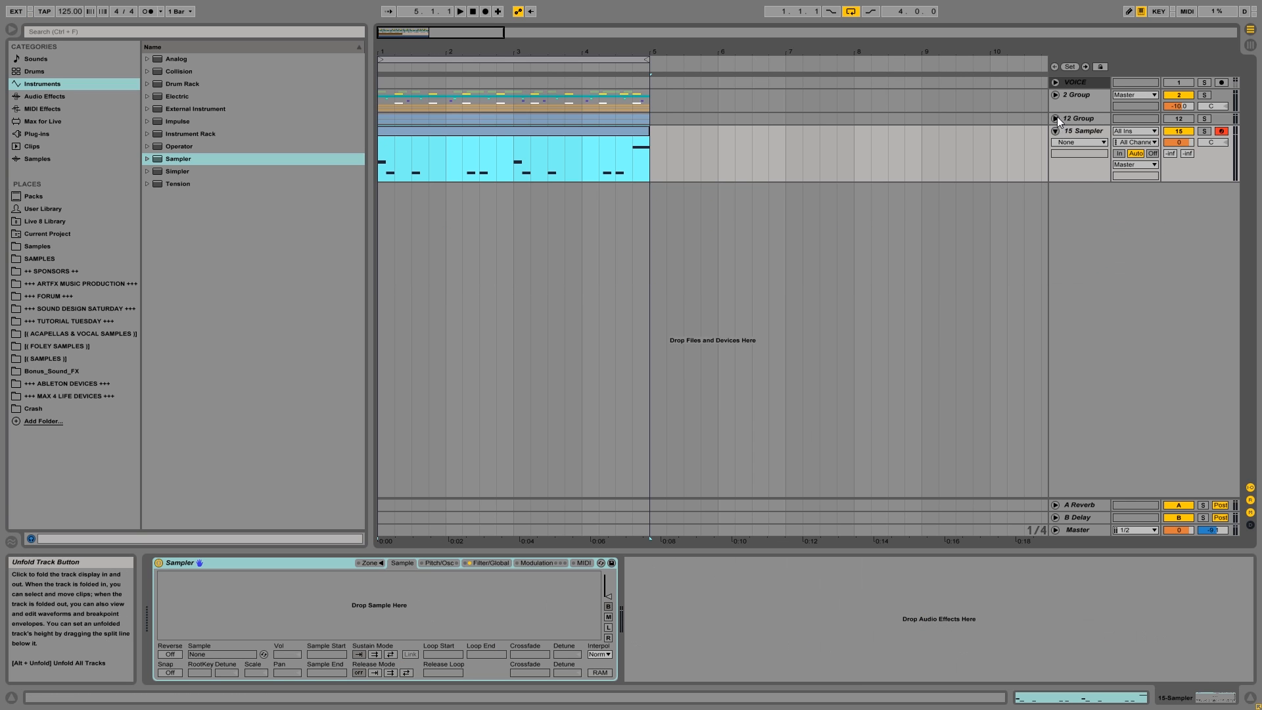
{"action": "left_click", "coordinate": [1204, 131]}
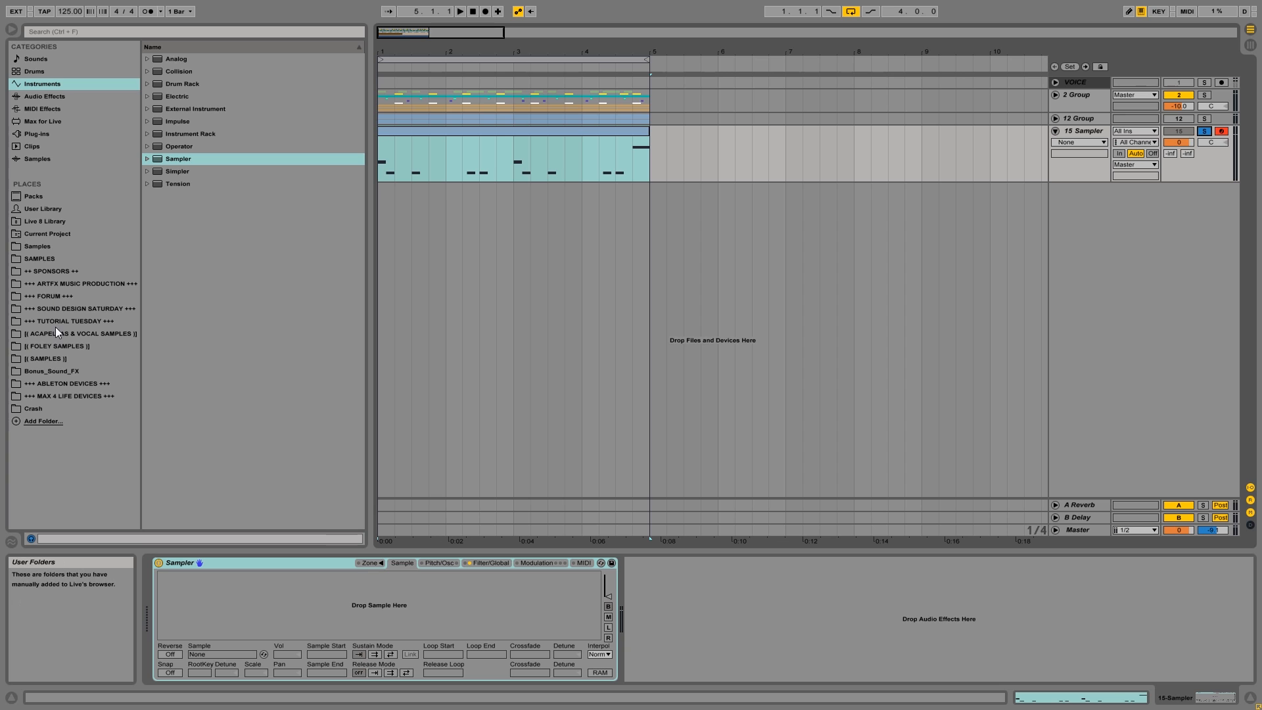
Browse the ARTFX Bass samples, open Full Basslines Finished Tracks, and preview NeuroTryout013.wav and 125BPM NEUROBANDPASS.wav.
{"action": "left_click", "coordinate": [41, 358]}
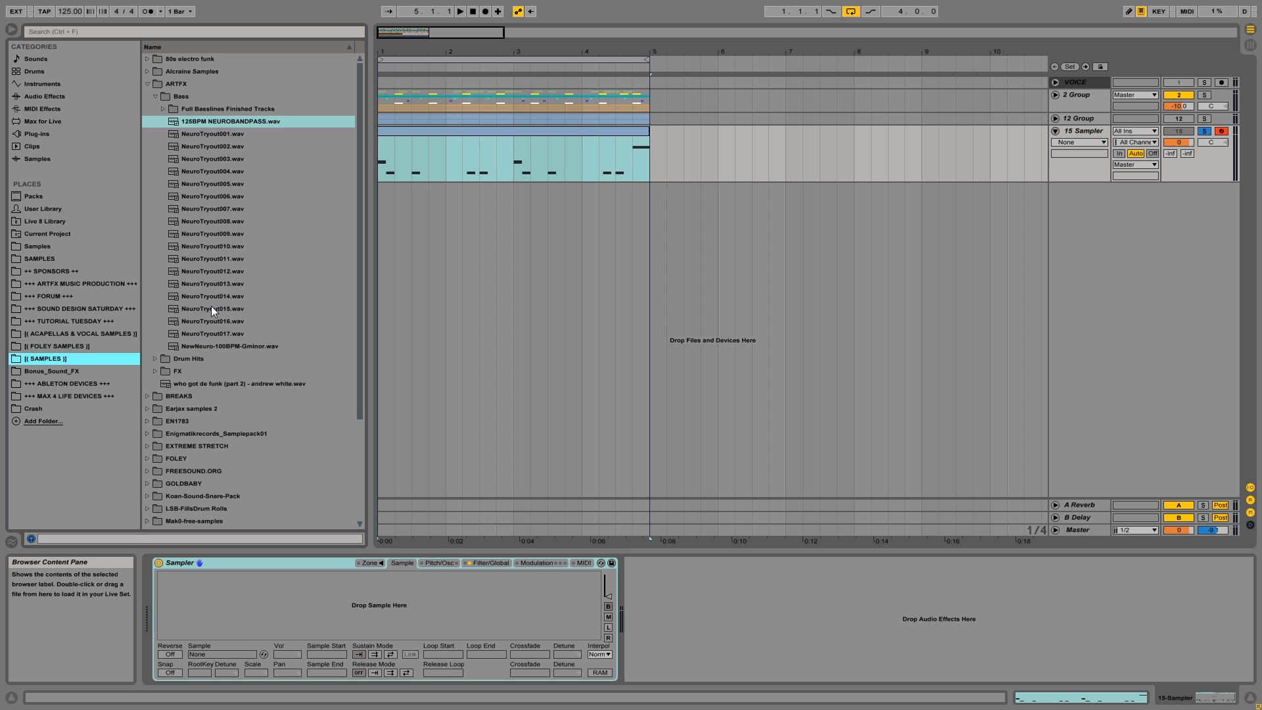
{"action": "left_click", "coordinate": [162, 108]}
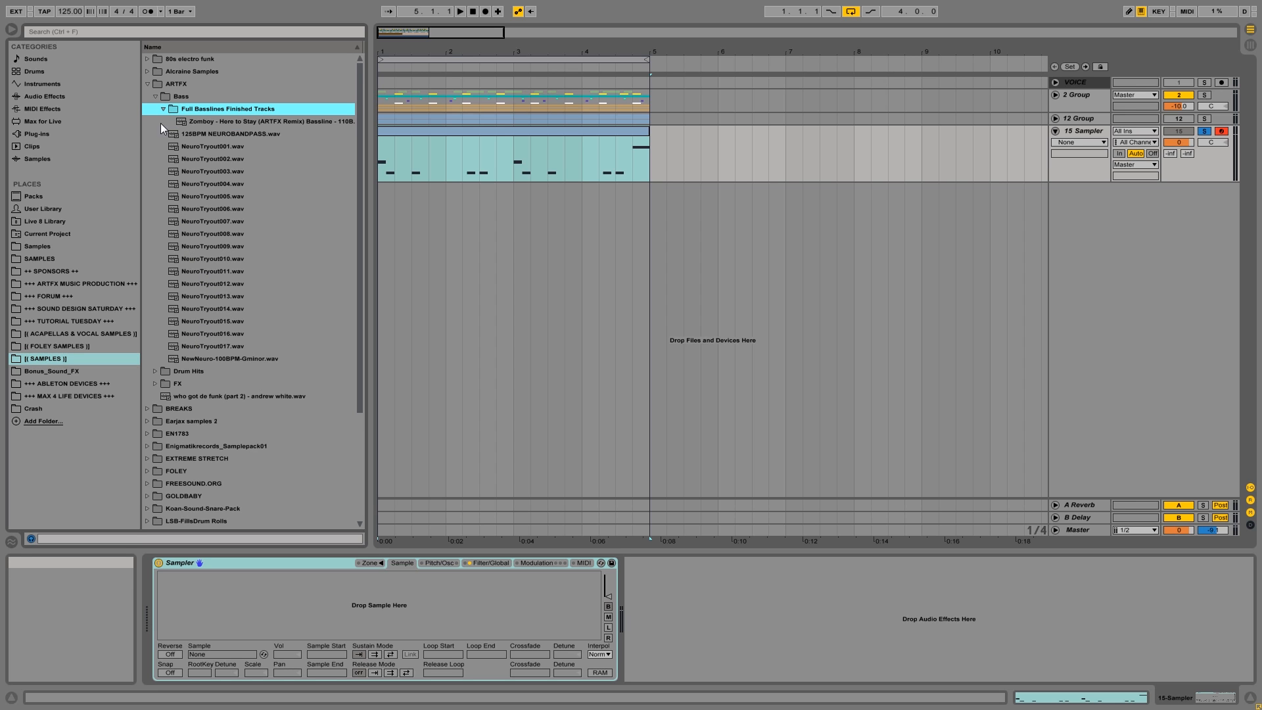
{"action": "left_click", "coordinate": [204, 297]}
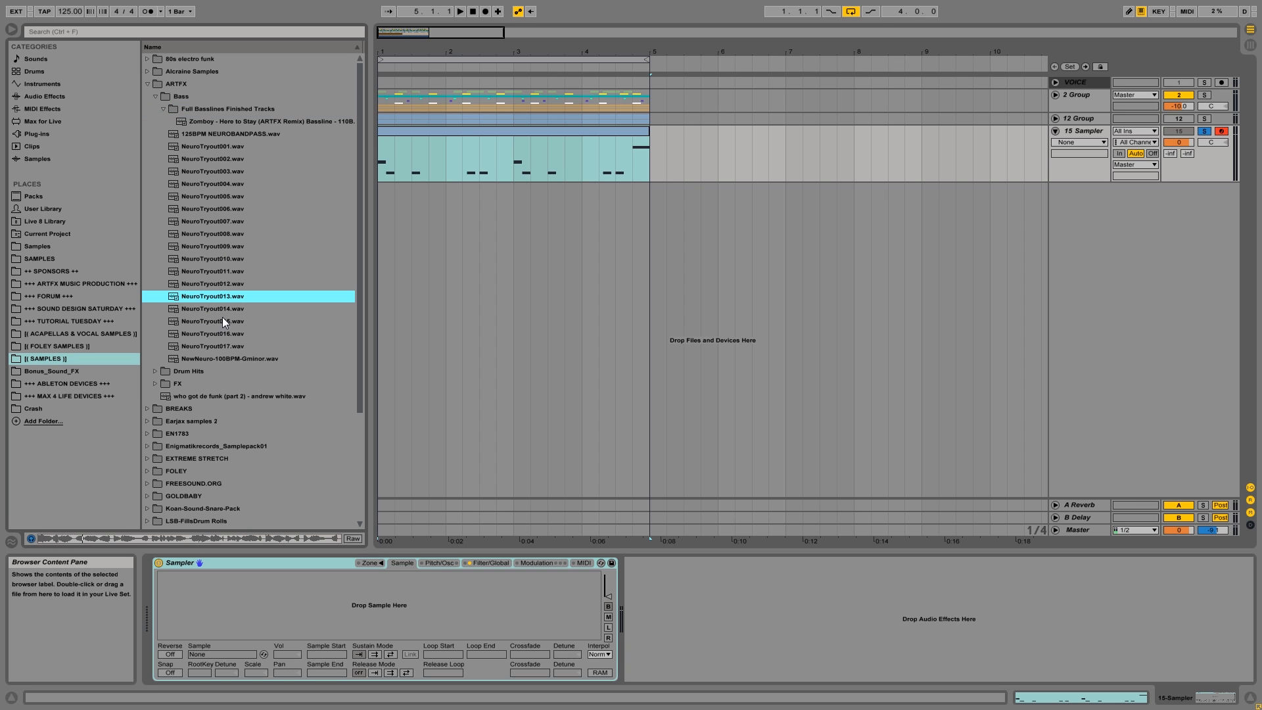
{"action": "left_click_drag", "start_coordinate": [209, 305], "coordinate": [316, 540]}
{"action": "left_click_drag", "start_coordinate": [310, 602], "coordinate": [272, 562]}
{"action": "left_click", "coordinate": [222, 135]}
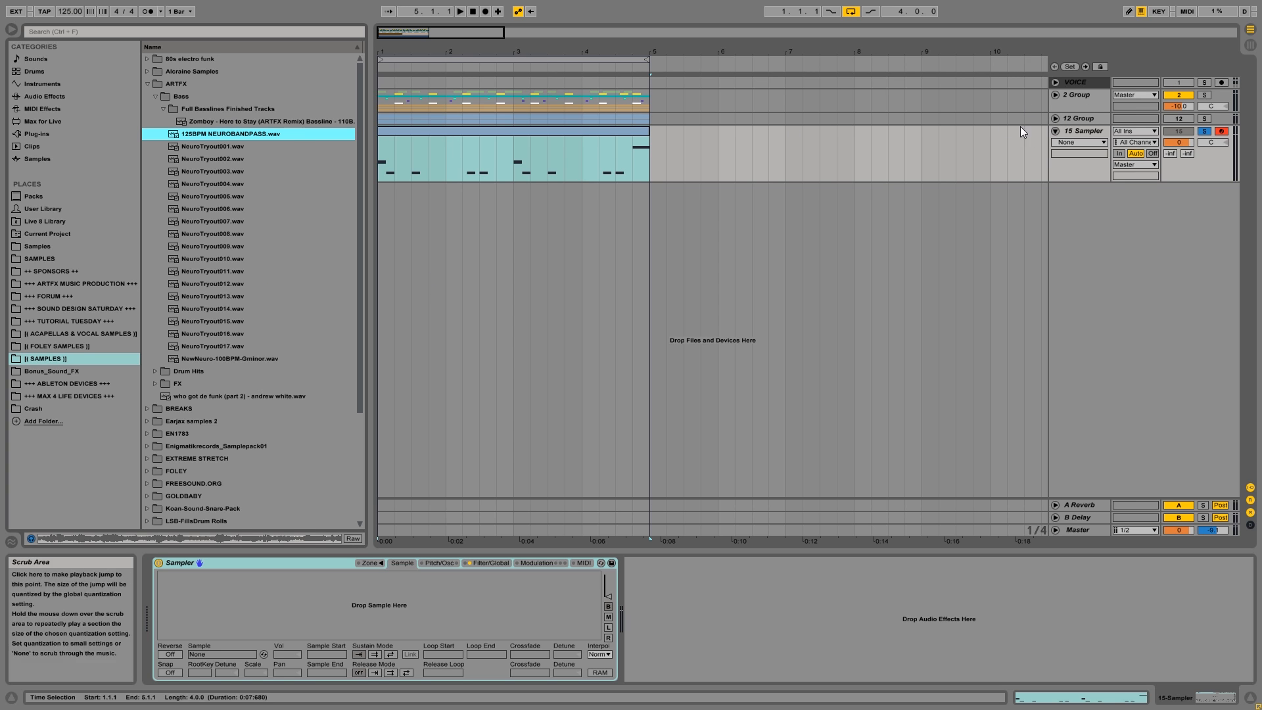
Unfold 12 Group, select the track 14 clip, and examine the Sampler at the start of its device chain.
{"action": "left_click", "coordinate": [1078, 118]}
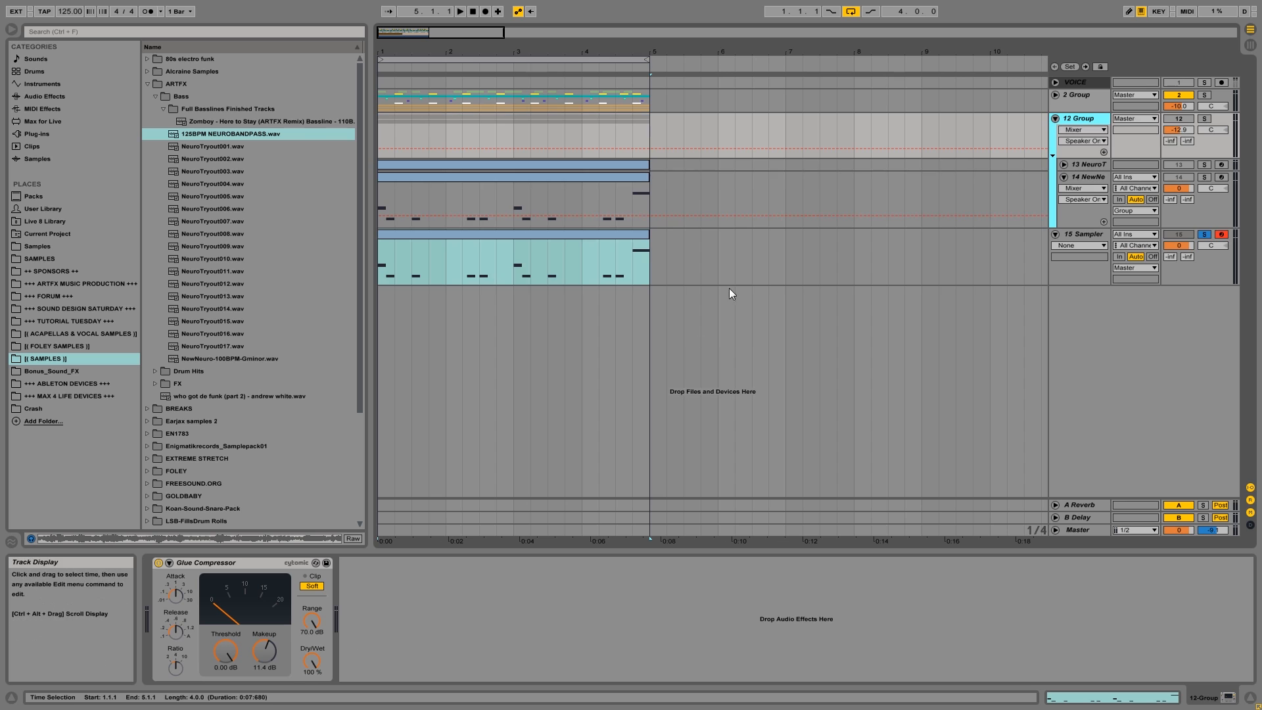
{"action": "left_click", "coordinate": [636, 178]}
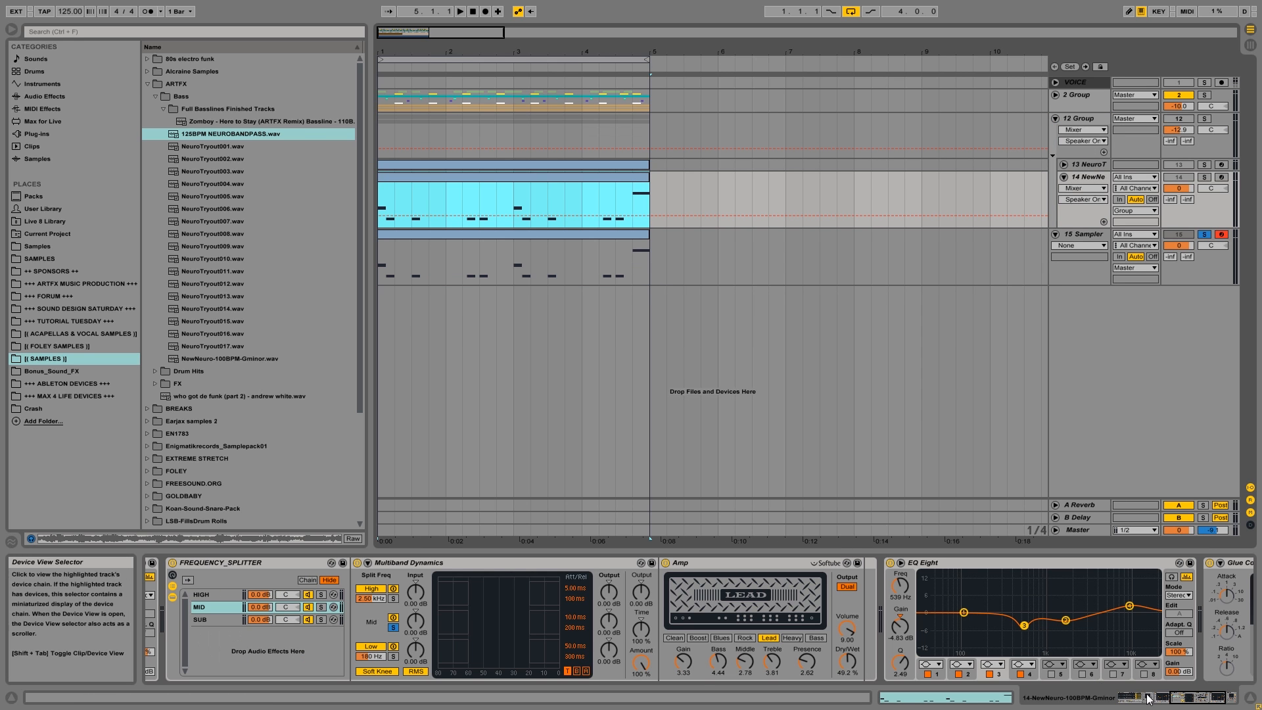
{"action": "left_click", "coordinate": [1197, 703]}
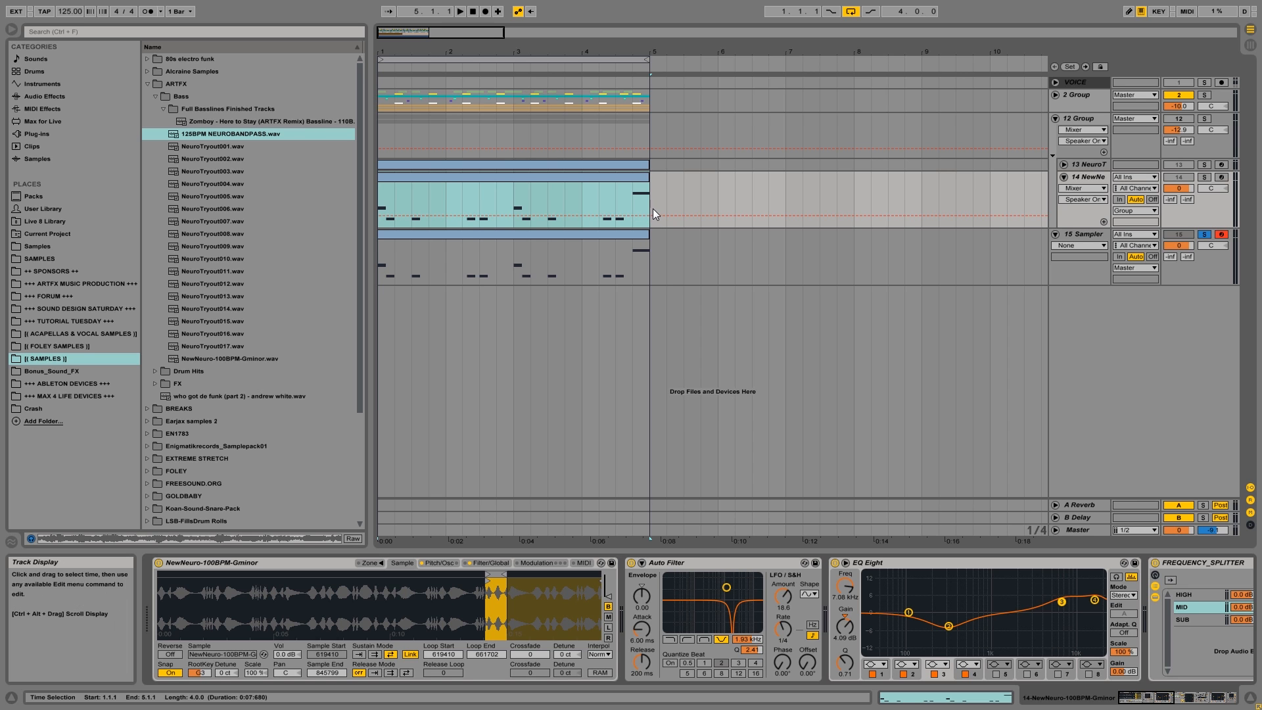
Place NewNeuro-100BPM-Gminor.wav and 125BPM NEUROBANDPASS.wav at 1.1.1, each on its own new audio track.
{"action": "left_click_drag", "start_coordinate": [230, 359], "coordinate": [426, 323]}
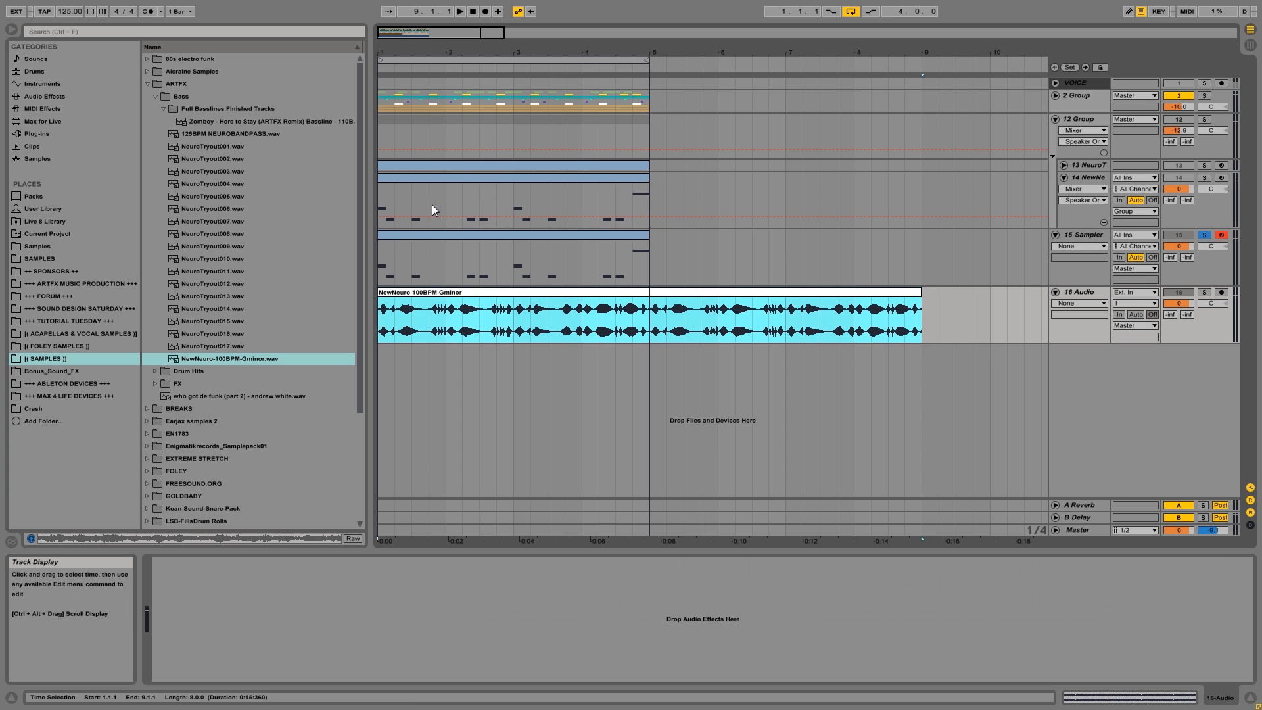
{"action": "left_click_drag", "start_coordinate": [214, 133], "coordinate": [388, 426]}
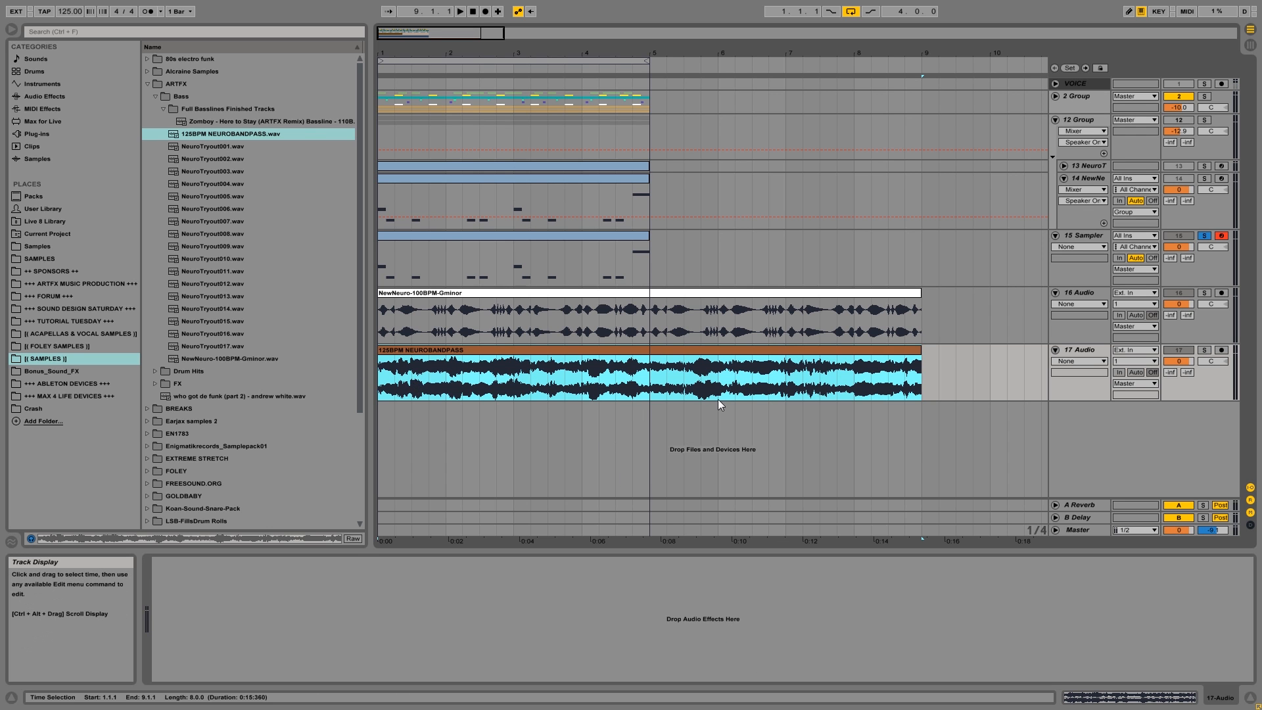
{"action": "mouse_move", "coordinate": [430, 51]}
{"action": "left_mouse_down"}
{"action": "mouse_move", "coordinate": [430, 66]}
{"action": "mouse_move", "coordinate": [411, 52]}
{"action": "left_mouse_up"}
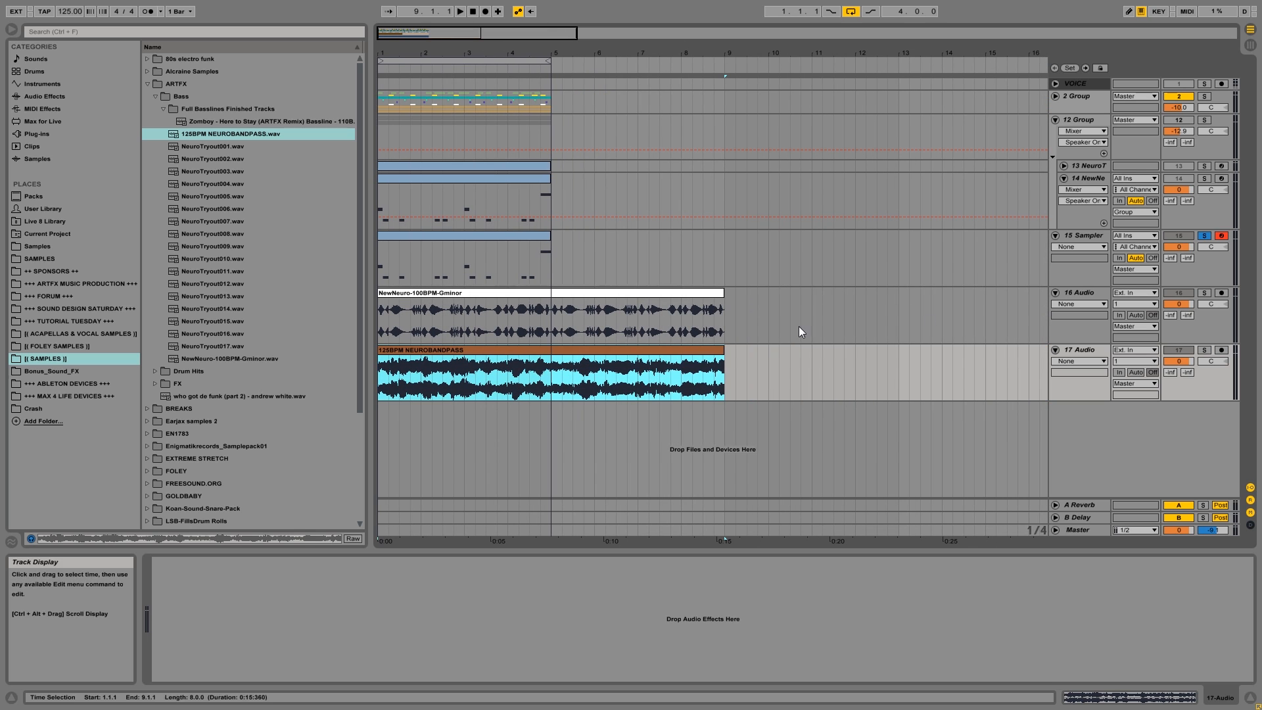
Solo track 16 and listen to the NewNeuro-100BPM-Gminor clip from the start.
{"action": "left_click", "coordinate": [1204, 293]}
{"action": "key", "text": "space"}
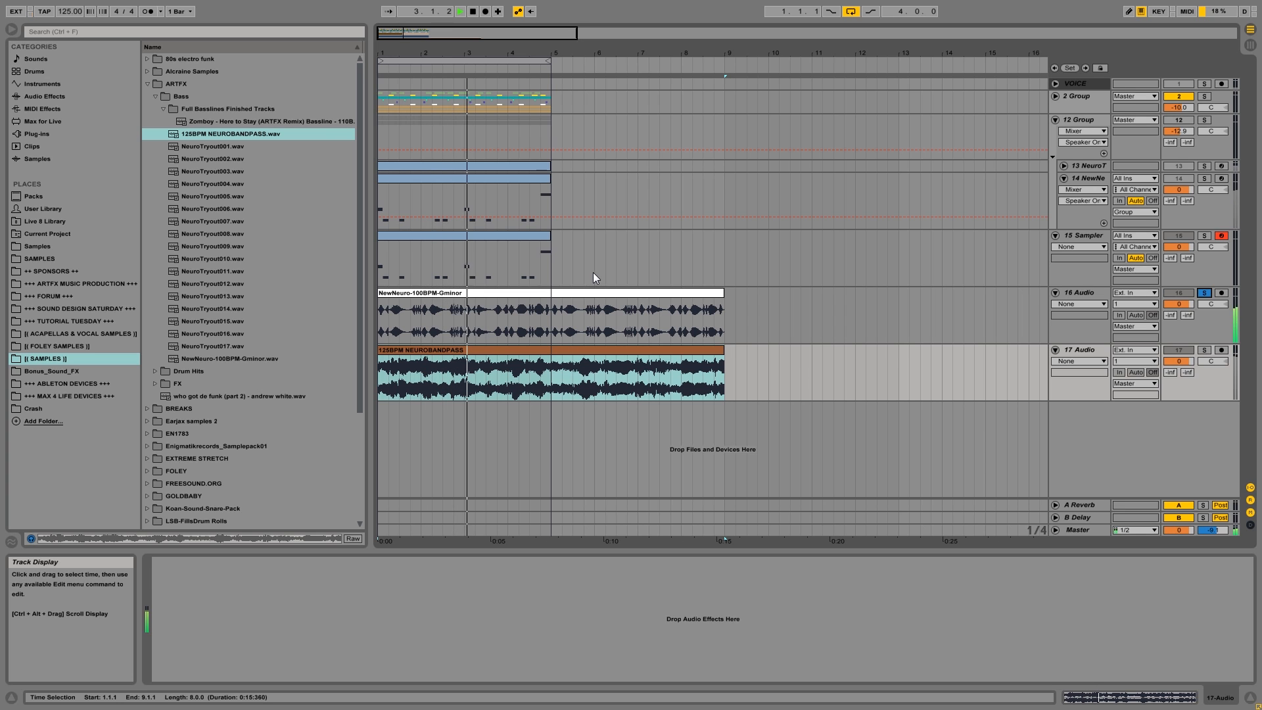
{"action": "key", "text": "space"}
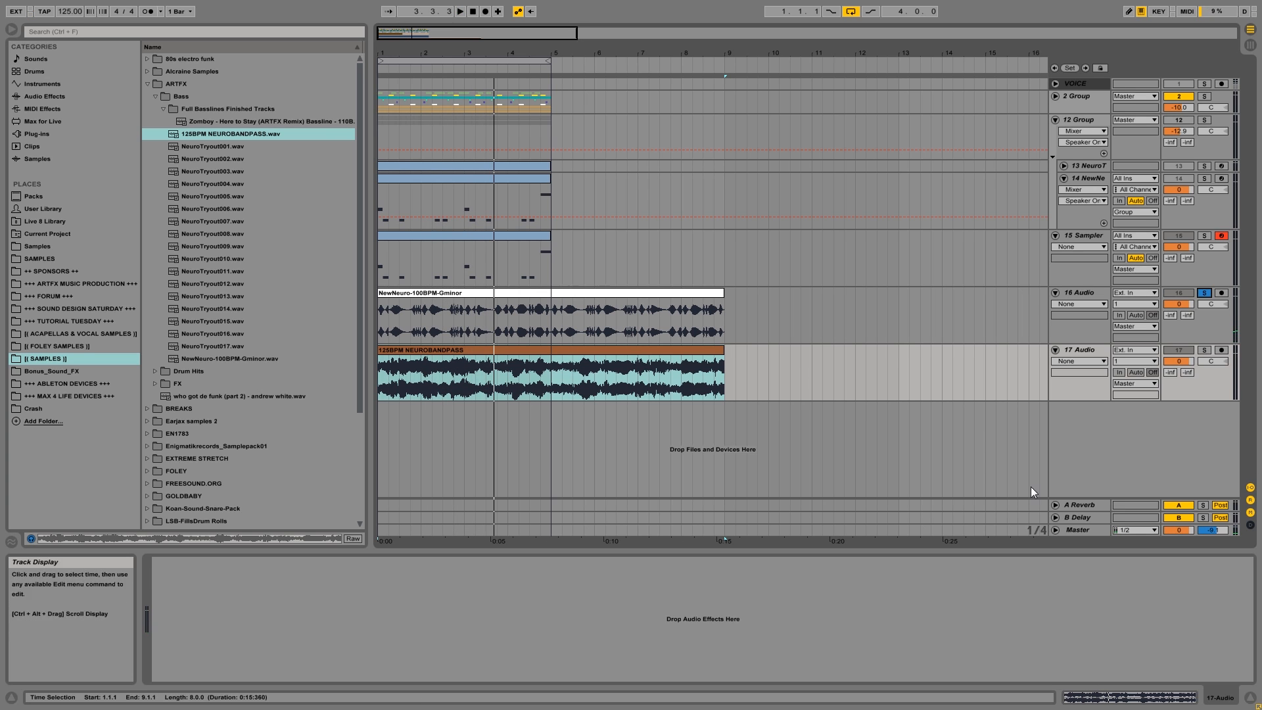
Solo track 17, lower its volume to -17.4 dB, and listen to the 125BPM NEUROBANDPASS clip.
{"action": "key", "text": "space"}
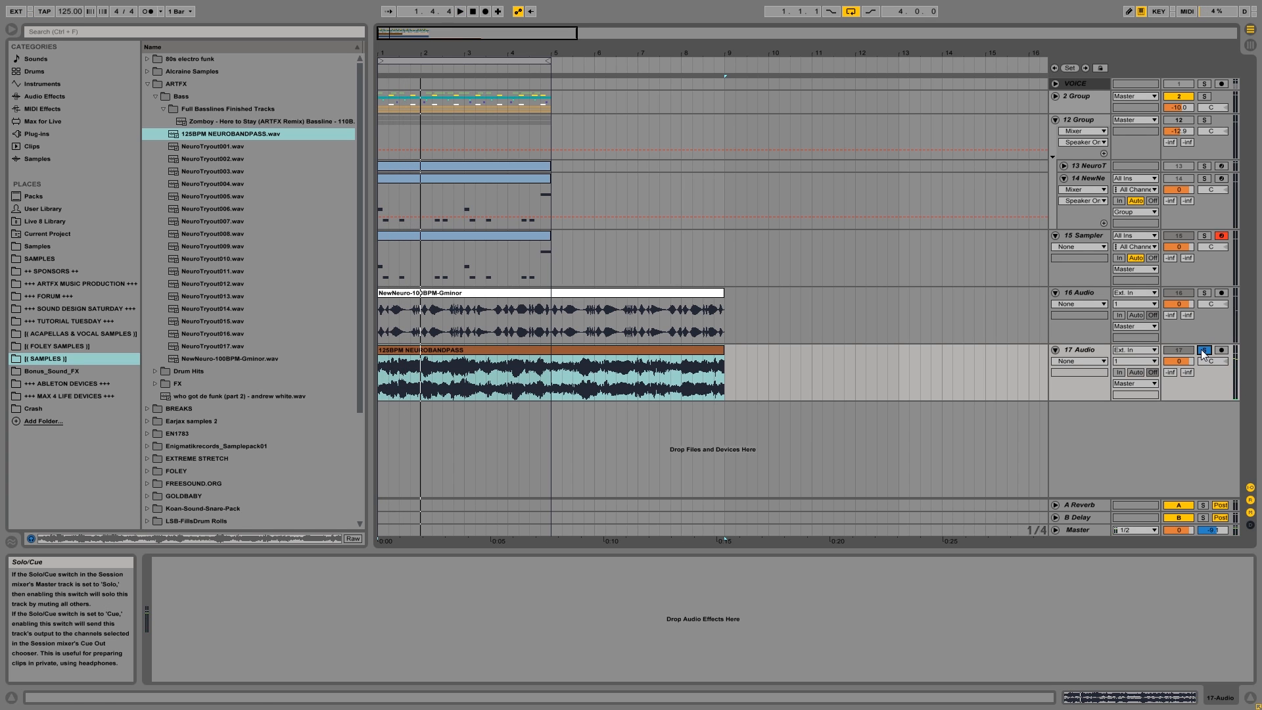
{"action": "mouse_move", "coordinate": [1179, 361]}
{"action": "left_mouse_down"}
{"action": "mouse_move", "coordinate": [1179, 394]}
{"action": "mouse_move", "coordinate": [1179, 358]}
{"action": "left_mouse_up"}
{"action": "key", "text": "space"}
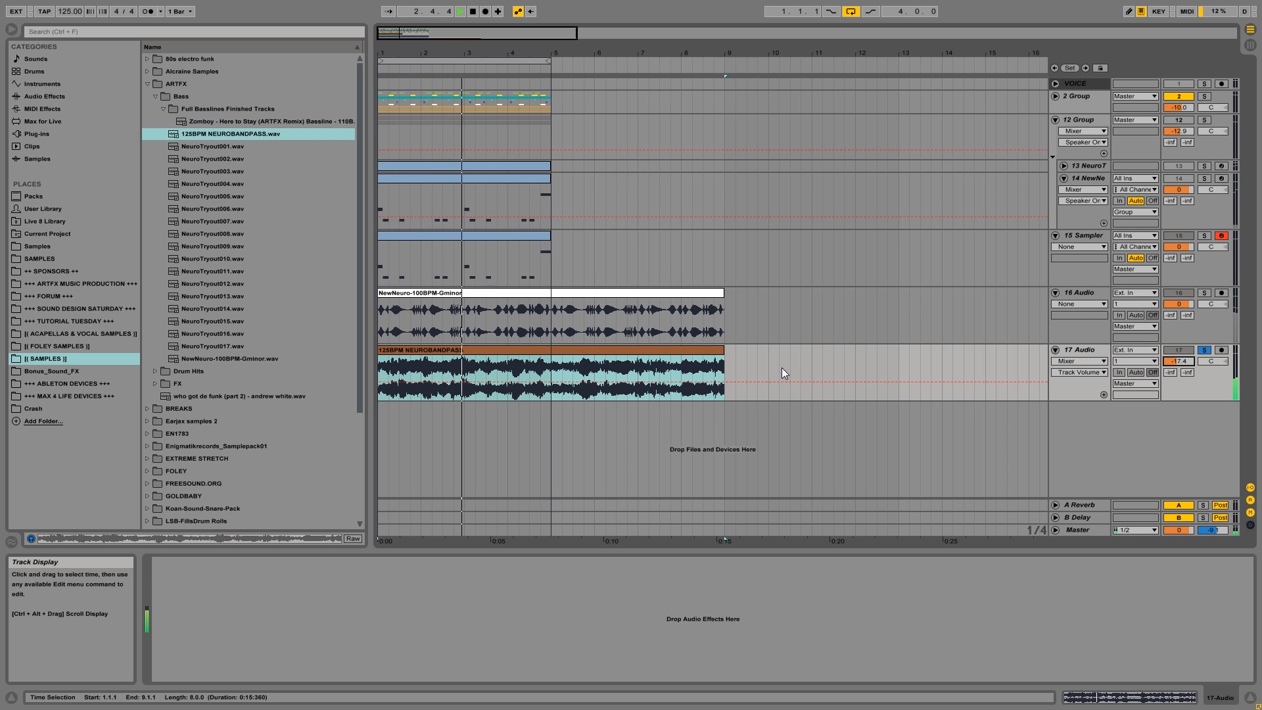
{"action": "key", "text": "space"}
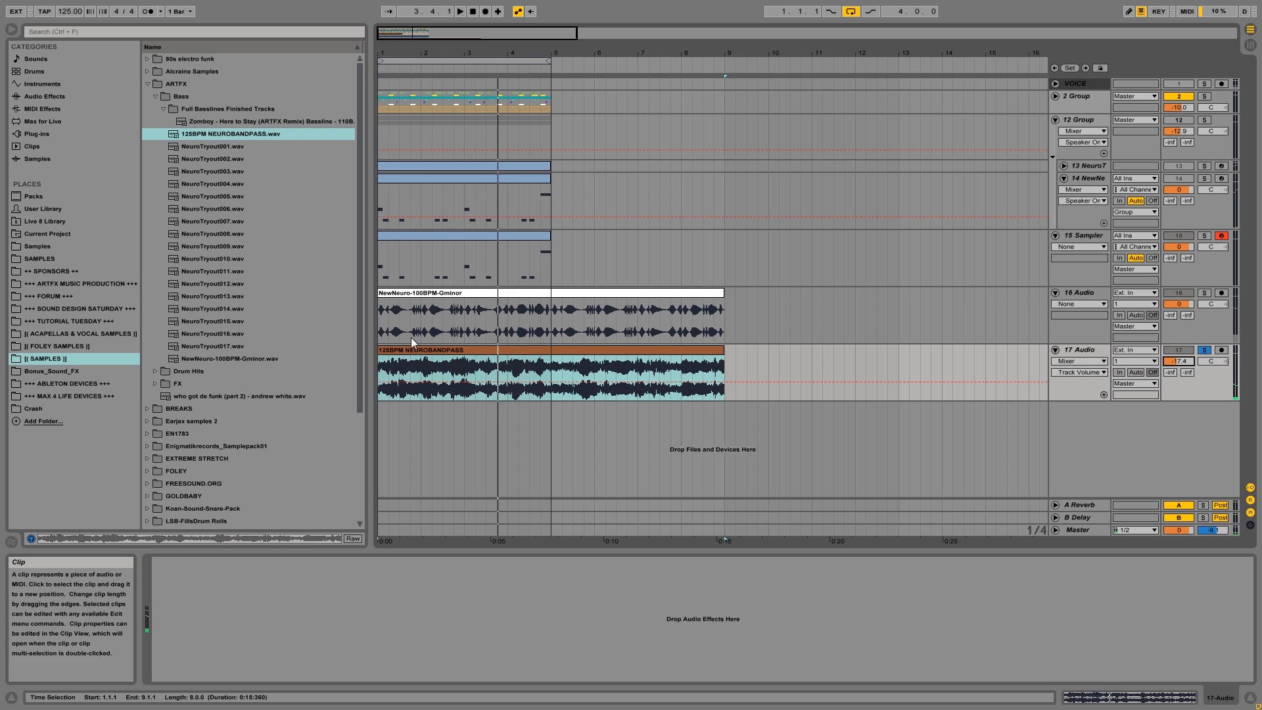
Delete the two audition clips NewNeuro-100BPM-Gminor and 125BPM NEUROBANDPASS along with their audio tracks 16 and 17.
{"action": "left_click", "coordinate": [1074, 348]}
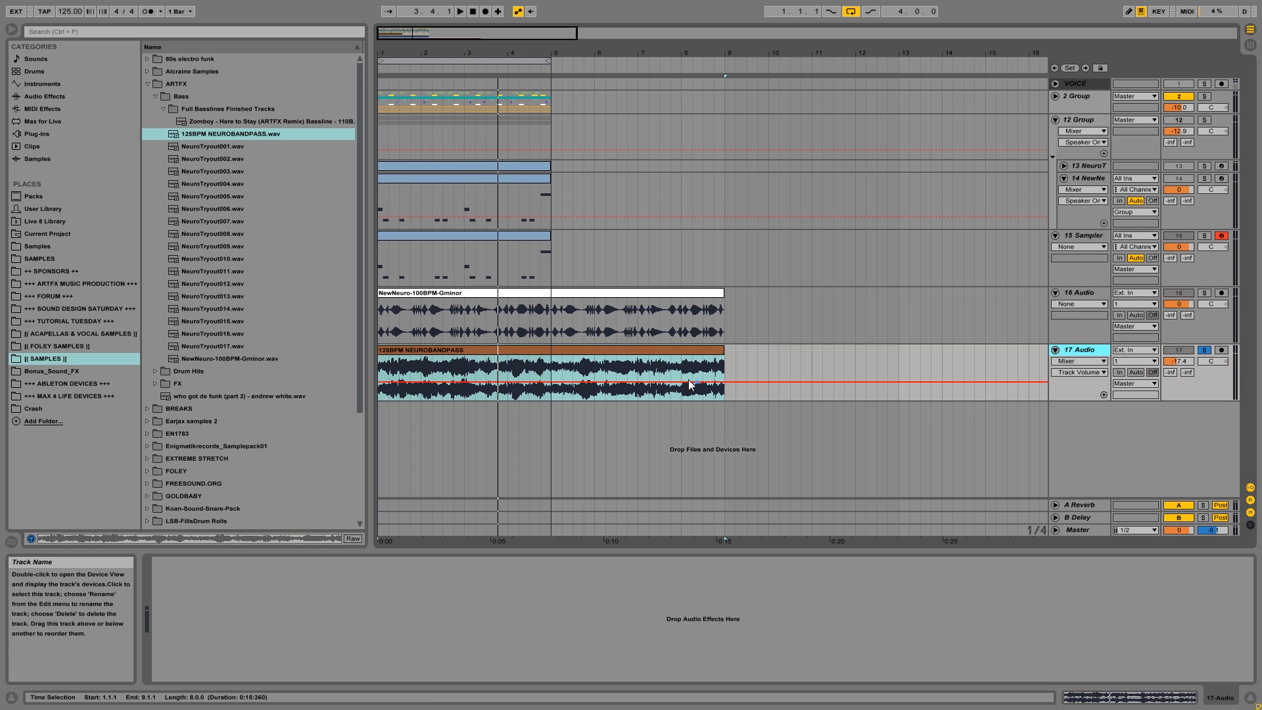
{"action": "left_click", "coordinate": [587, 349]}
{"action": "left_click", "coordinate": [577, 294], "text": "shift"}
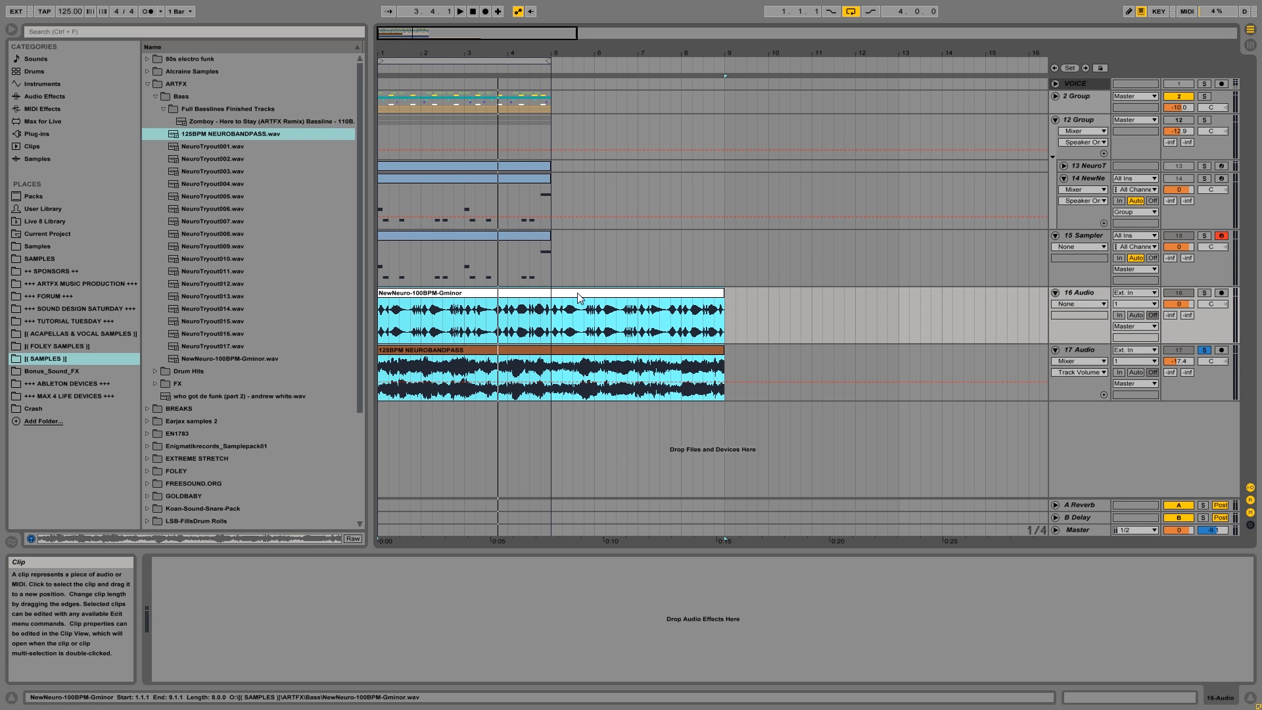
{"action": "key", "text": "Delete"}
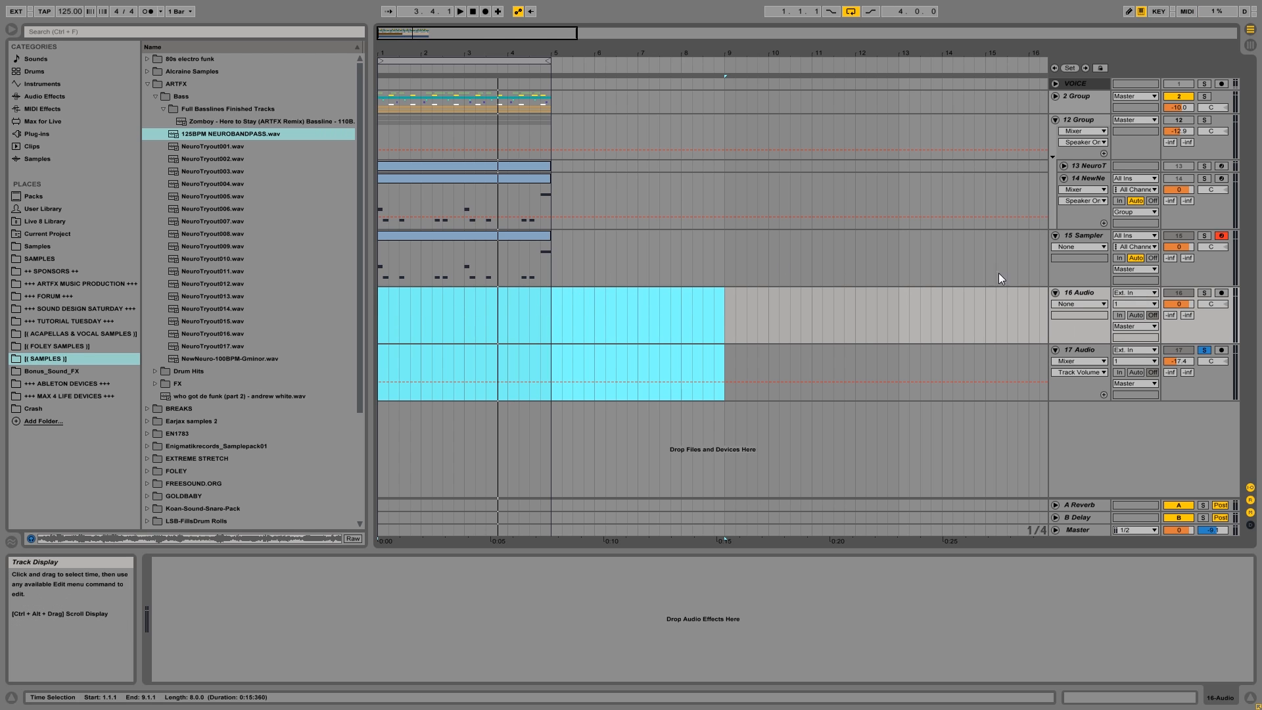
{"action": "left_click", "coordinate": [1099, 290]}
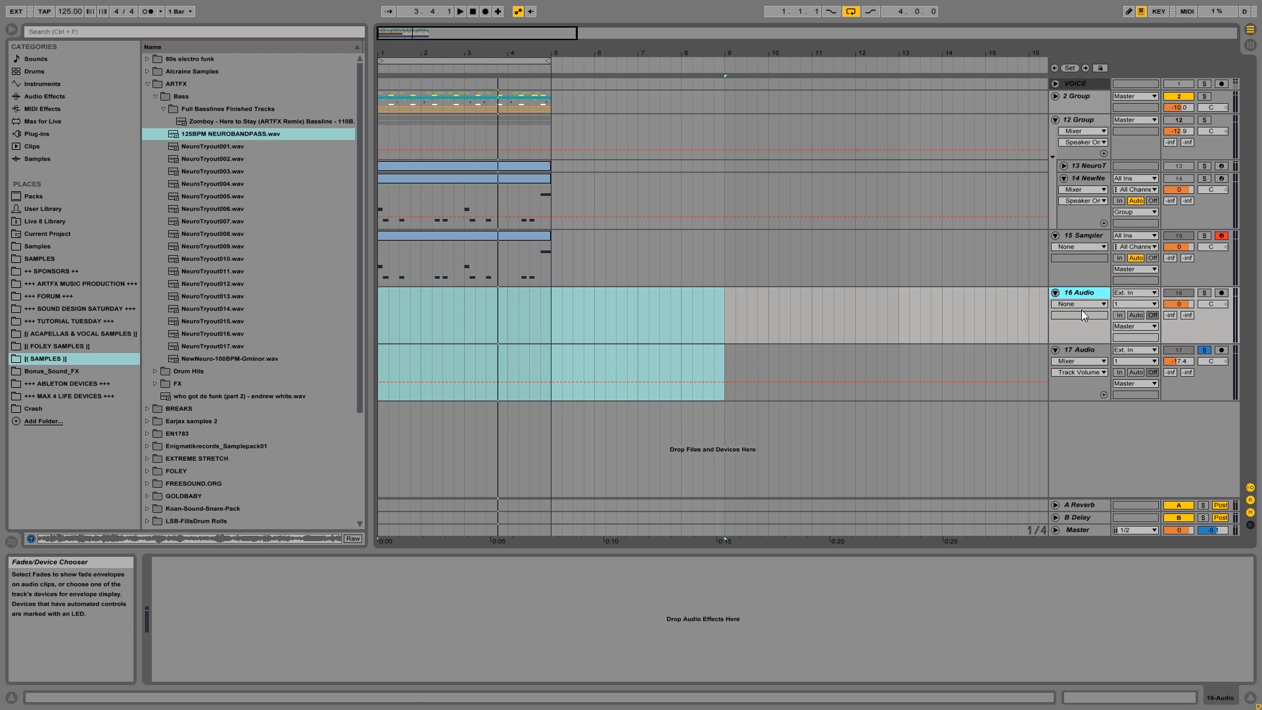
{"action": "left_click", "coordinate": [1098, 354], "text": "shift"}
{"action": "key", "text": "Delete"}
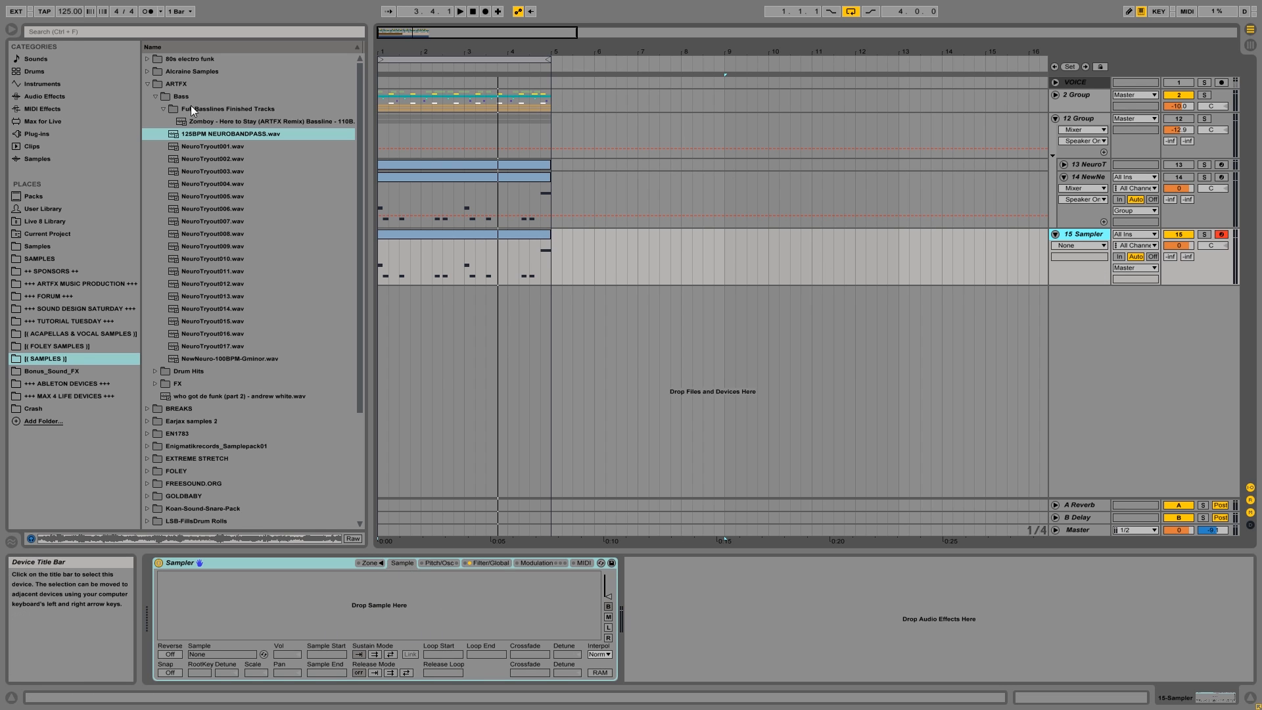
Load 110BPM Fminor Reese 2-reverserd.wav from the Bass Loops samples into track 15's Sampler and set its root key to F3.
{"action": "mouse_move", "coordinate": [359, 282]}
{"action": "left_mouse_down"}
{"action": "mouse_move", "coordinate": [364, 341]}
{"action": "mouse_move", "coordinate": [365, 282]}
{"action": "left_mouse_up"}
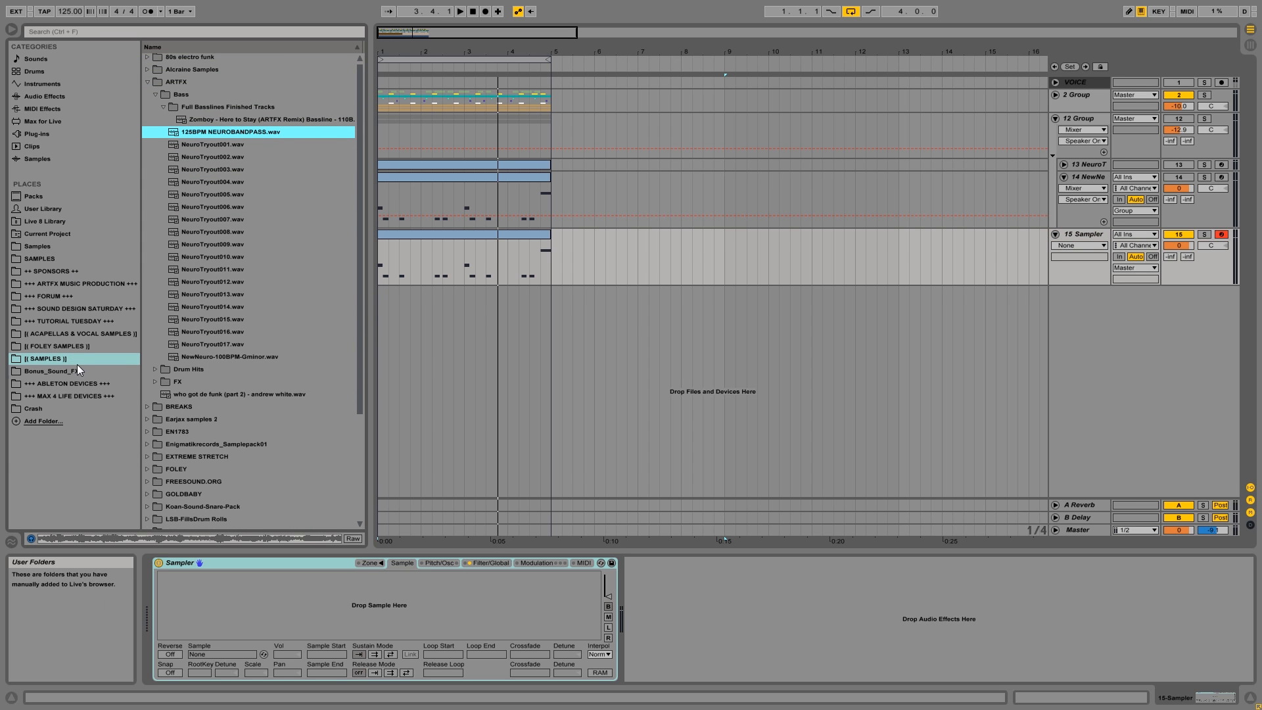
{"action": "left_click", "coordinate": [66, 286]}
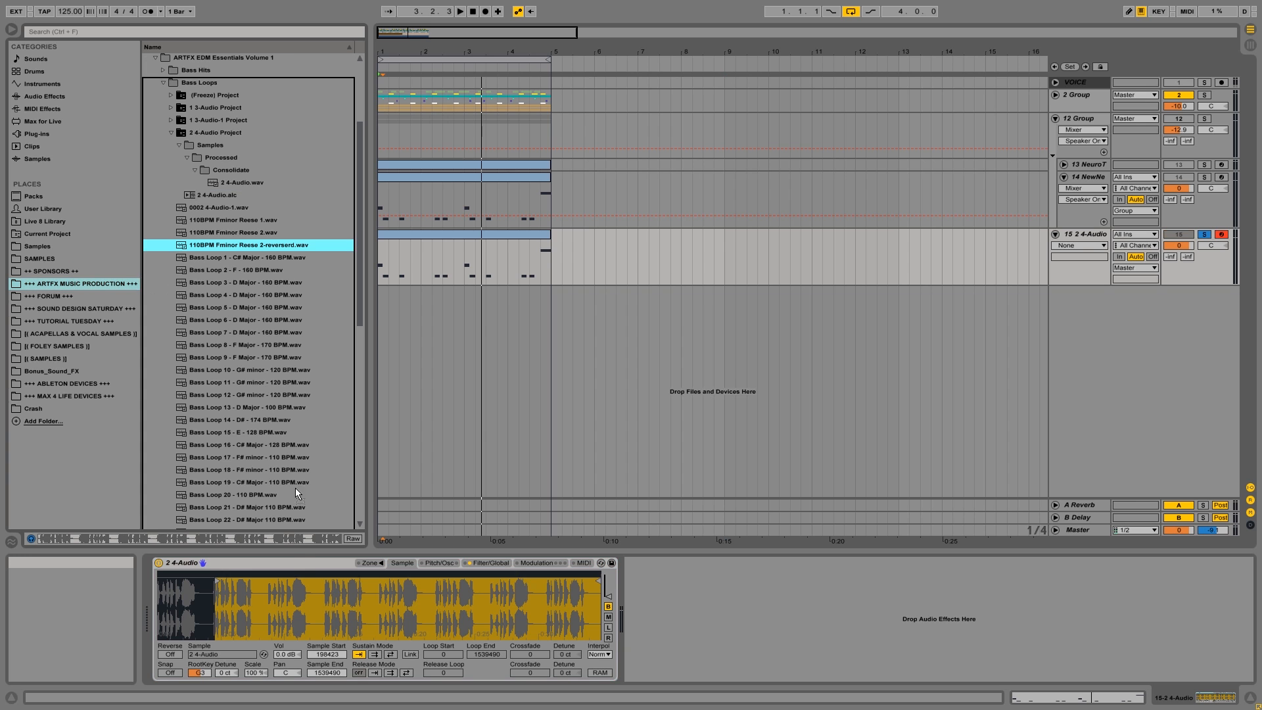
{"action": "mouse_move", "coordinate": [295, 487]}
{"action": "left_mouse_down"}
{"action": "mouse_move", "coordinate": [282, 615]}
{"action": "mouse_move", "coordinate": [235, 590]}
{"action": "mouse_move", "coordinate": [26, 581]}
{"action": "left_mouse_up"}
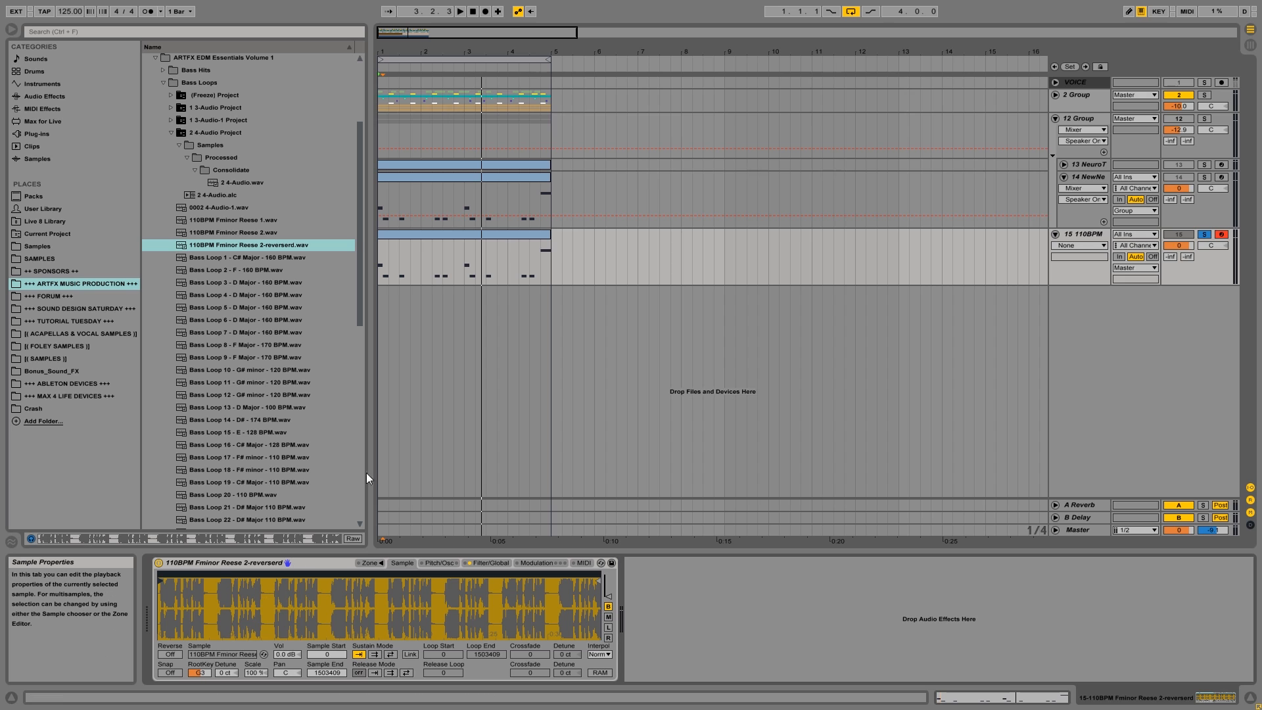
{"action": "left_click_drag", "start_coordinate": [201, 671], "coordinate": [200, 679]}
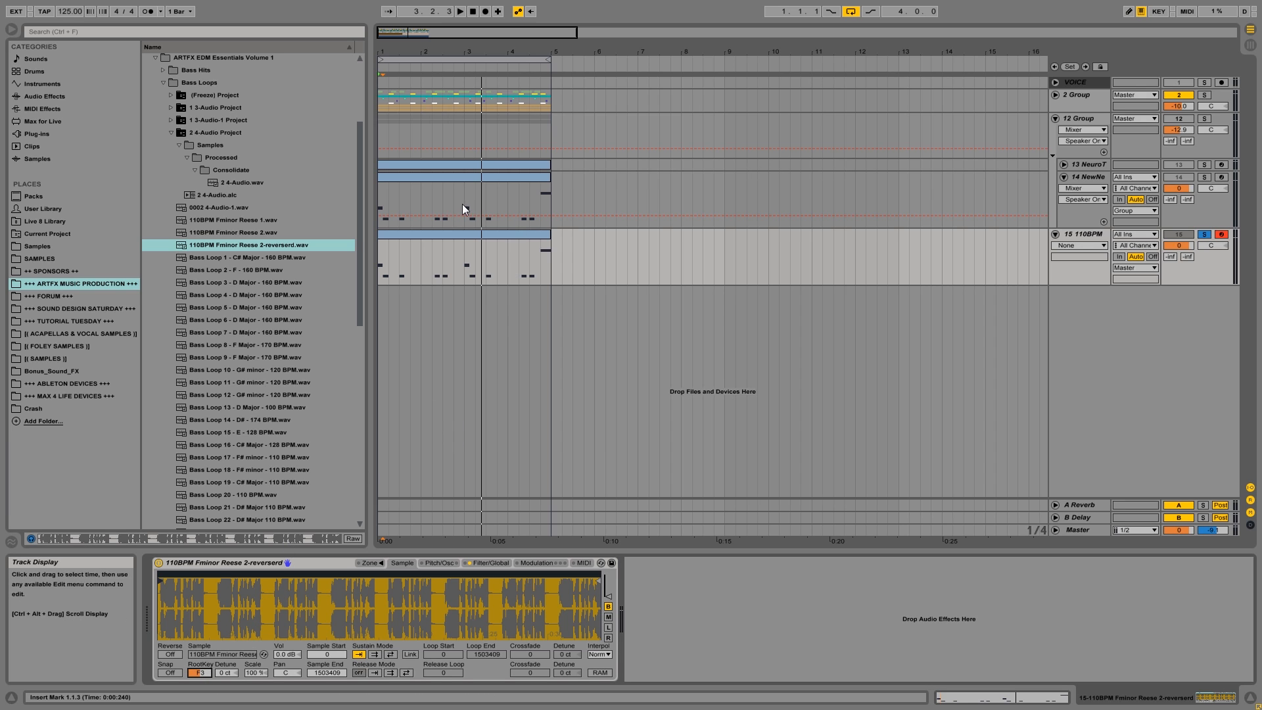
Transpose all notes of track 15's MIDI clip down two semitones, to the range F3-C4, and play the result.
{"action": "double_click", "coordinate": [429, 234]}
{"action": "key", "text": "ctrl+a"}
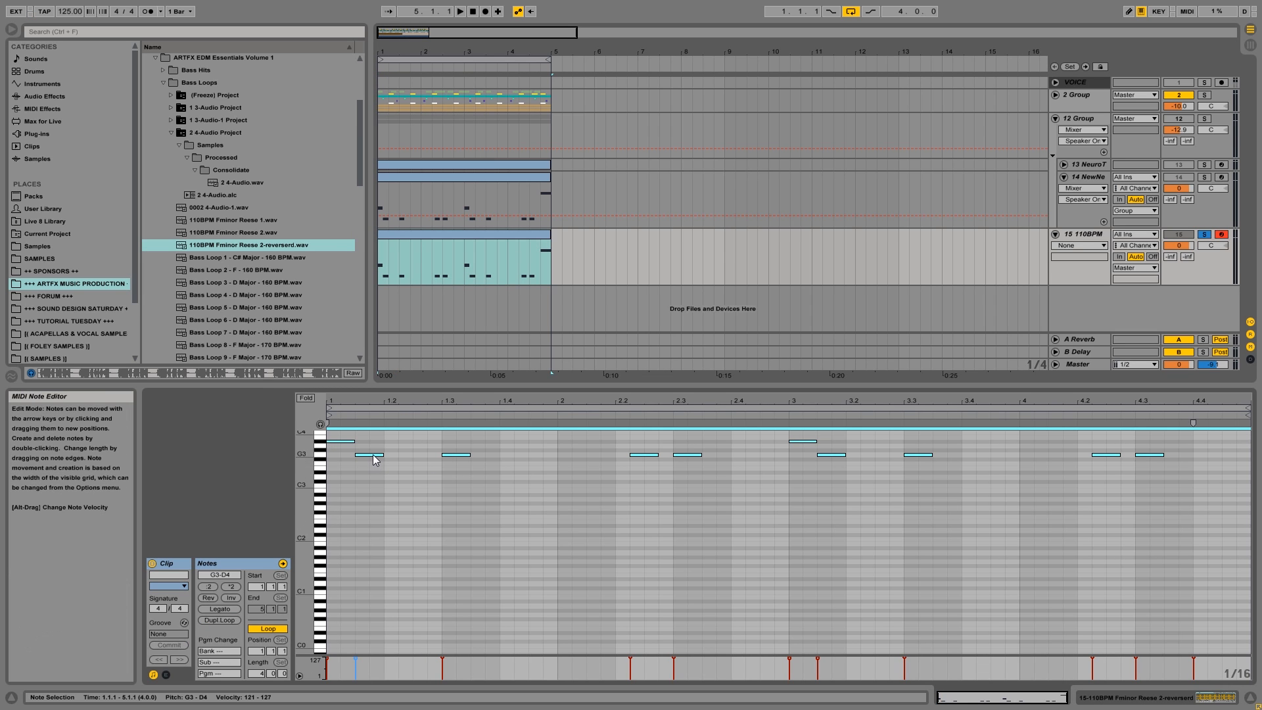
{"action": "left_click_drag", "start_coordinate": [372, 455], "coordinate": [370, 464]}
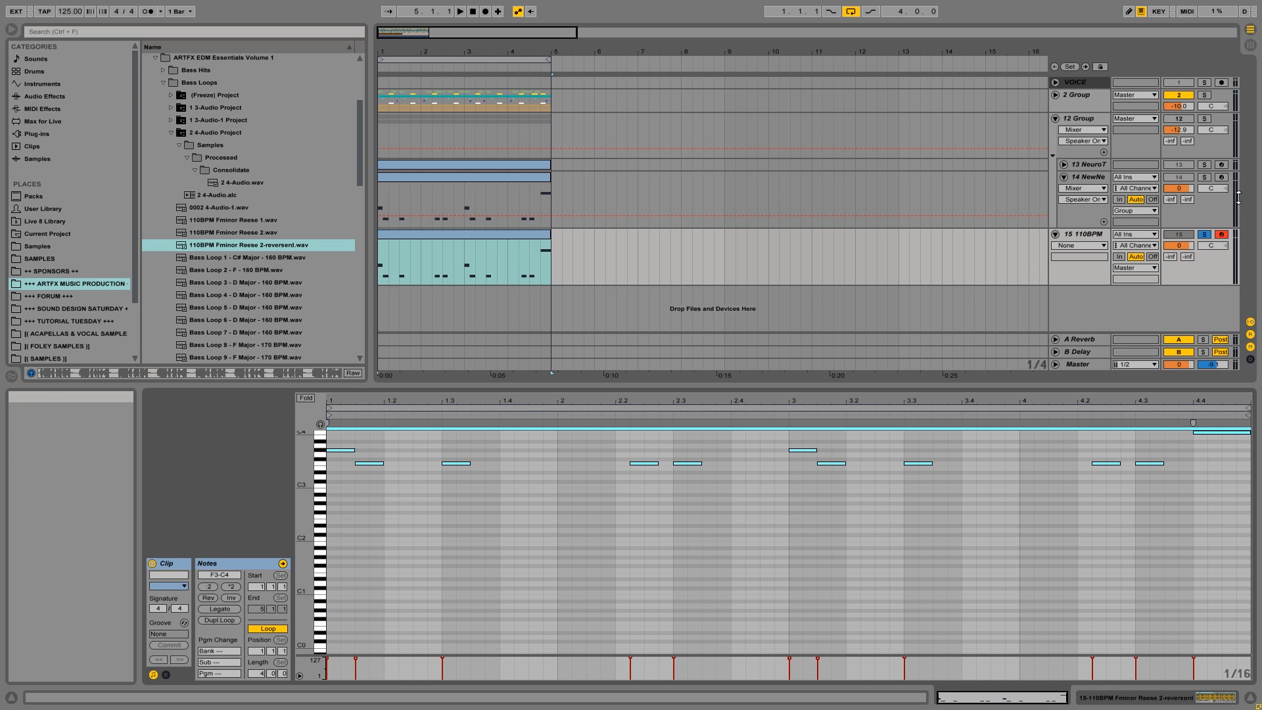
{"action": "key", "text": "space"}
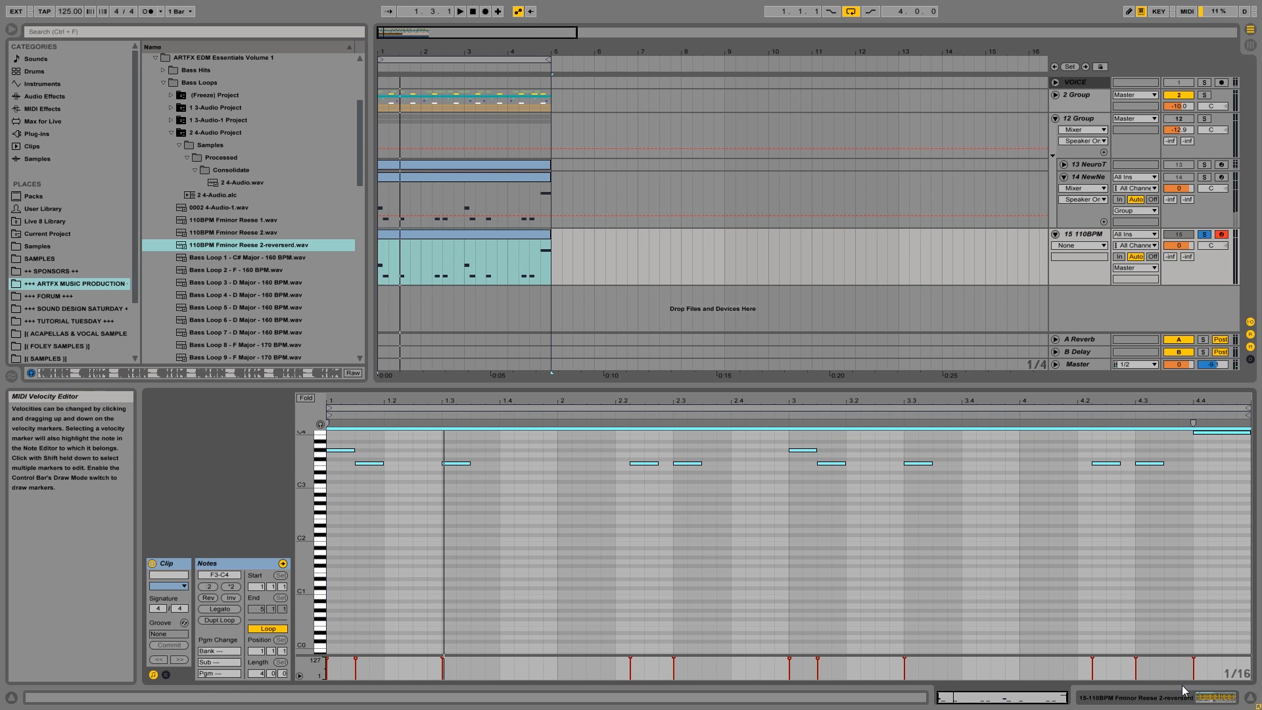
Enable Sampler's back-and-forth sustain loop from 423182 to 652591 and link the sample start to the loop start.
{"action": "left_click", "coordinate": [1216, 697]}
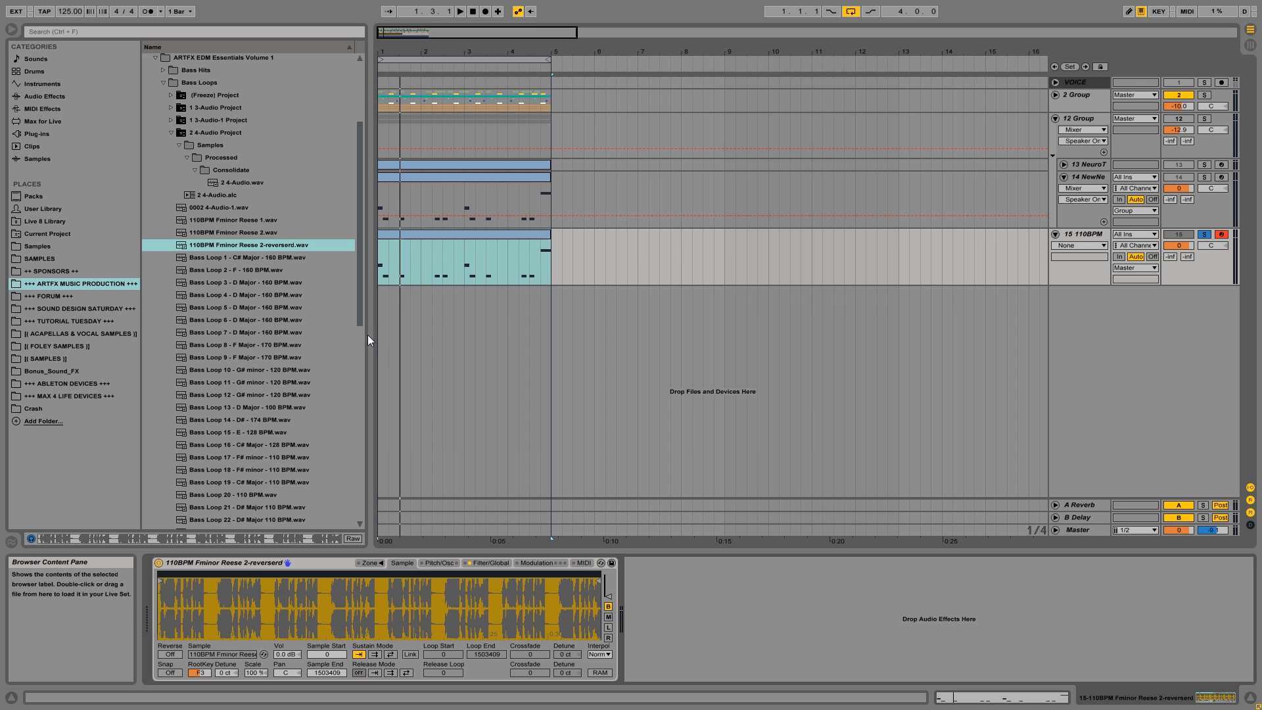
{"action": "left_click", "coordinate": [377, 656]}
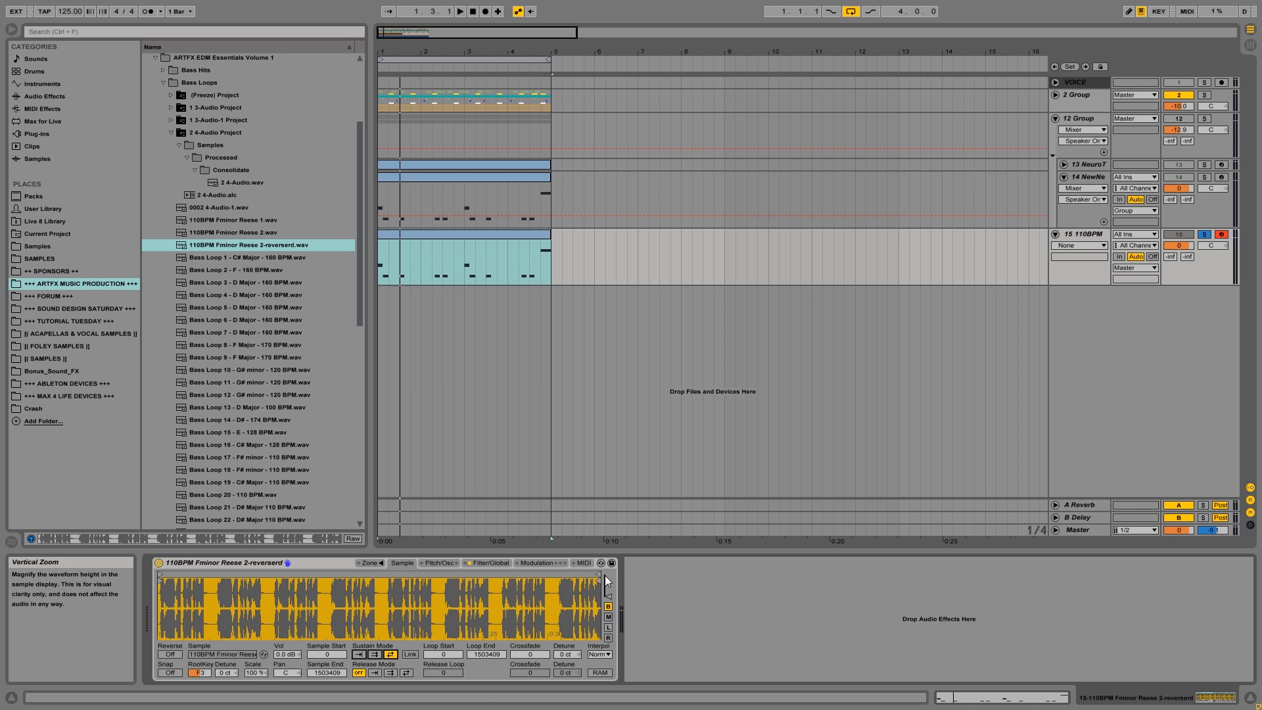
{"action": "left_click_drag", "start_coordinate": [595, 574], "coordinate": [345, 587]}
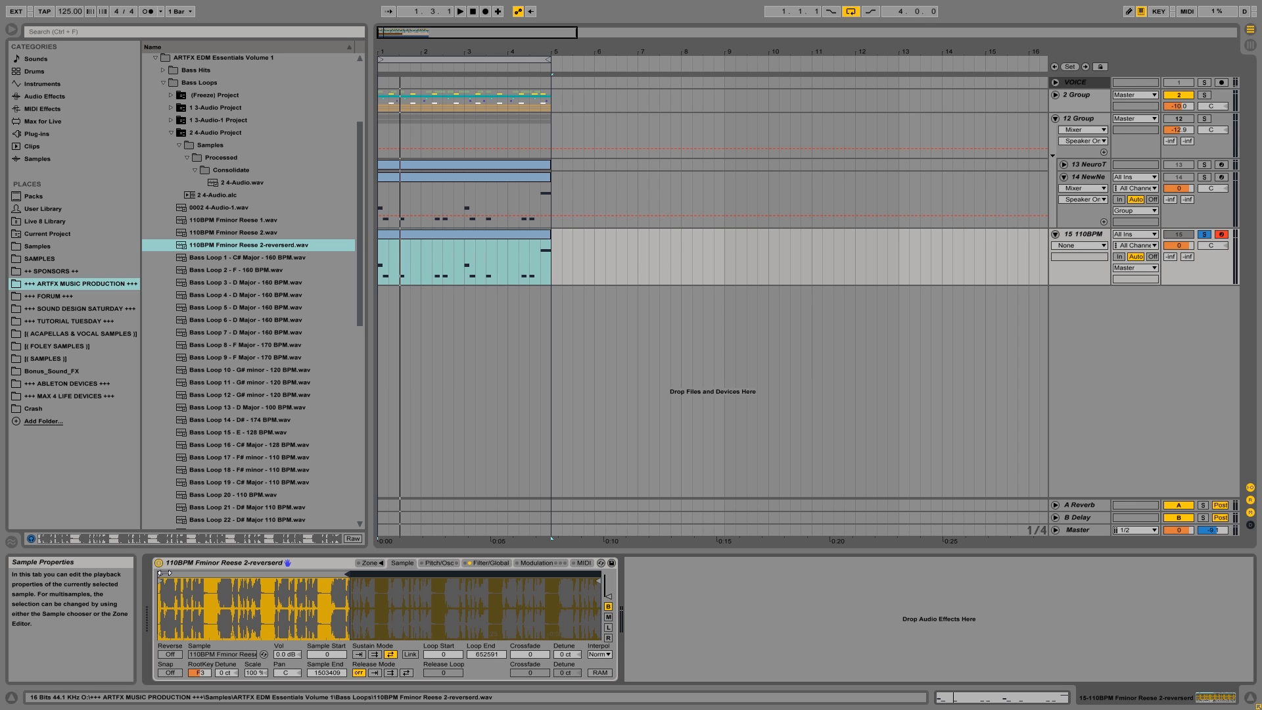
{"action": "mouse_move", "coordinate": [163, 573]}
{"action": "left_mouse_down"}
{"action": "mouse_move", "coordinate": [309, 574]}
{"action": "mouse_move", "coordinate": [285, 574]}
{"action": "left_mouse_up"}
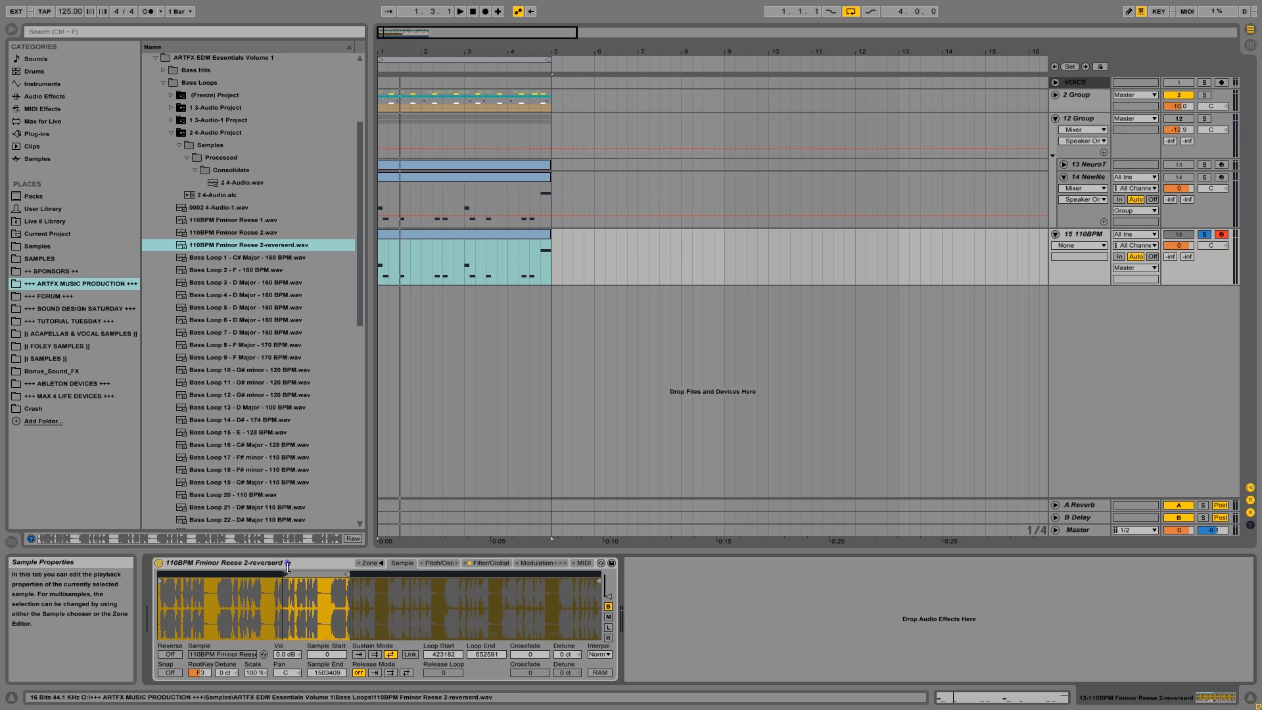
{"action": "left_click", "coordinate": [415, 653]}
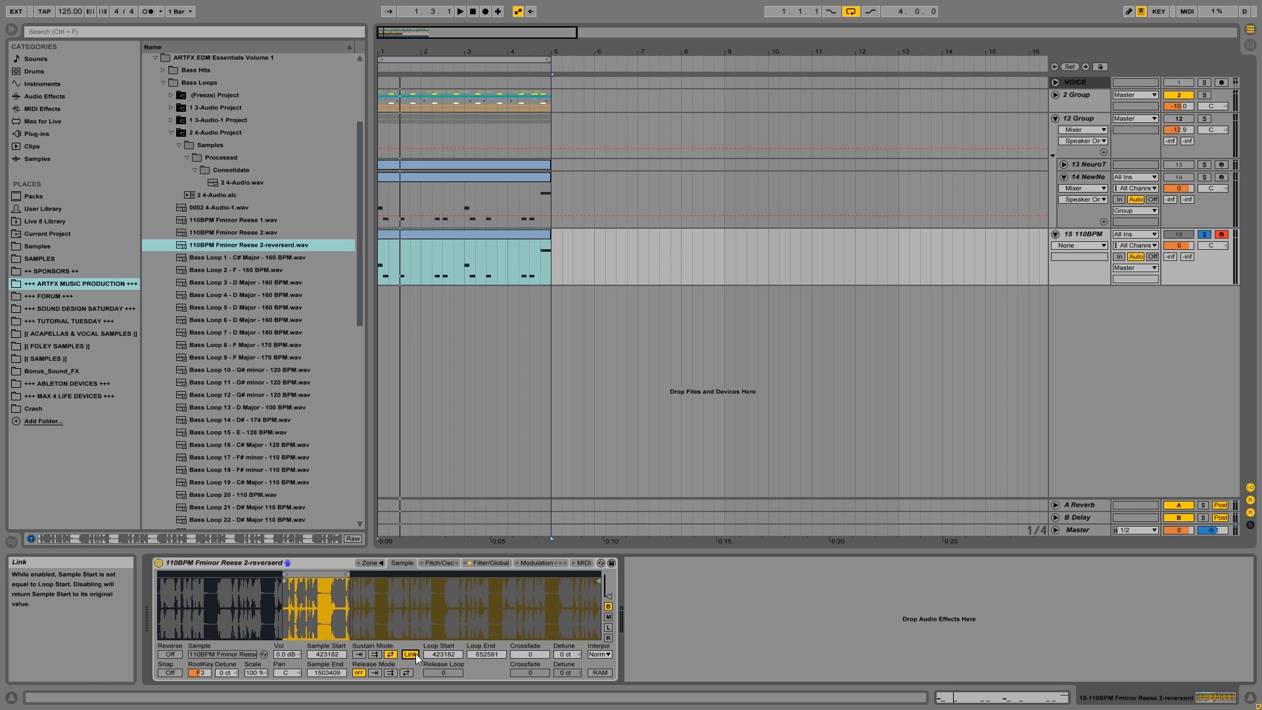
{"action": "left_click_drag", "start_coordinate": [303, 586], "coordinate": [344, 647]}
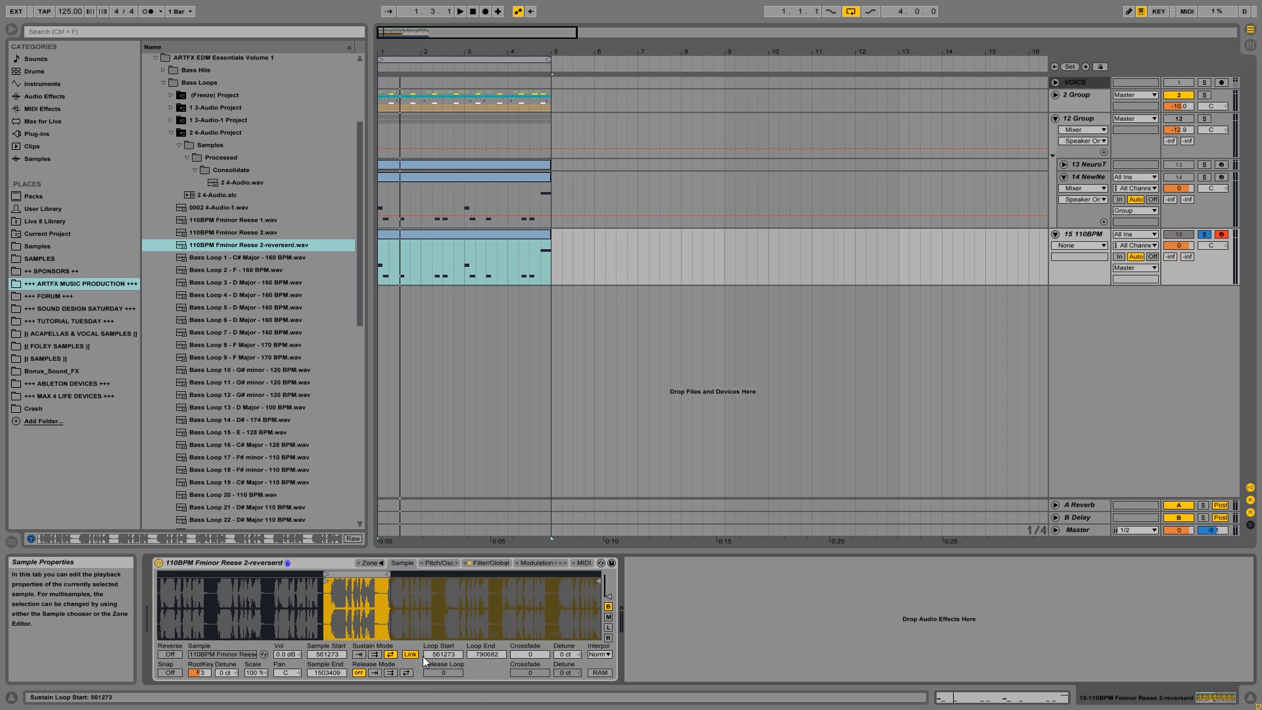
{"action": "left_click_drag", "start_coordinate": [348, 572], "coordinate": [191, 574]}
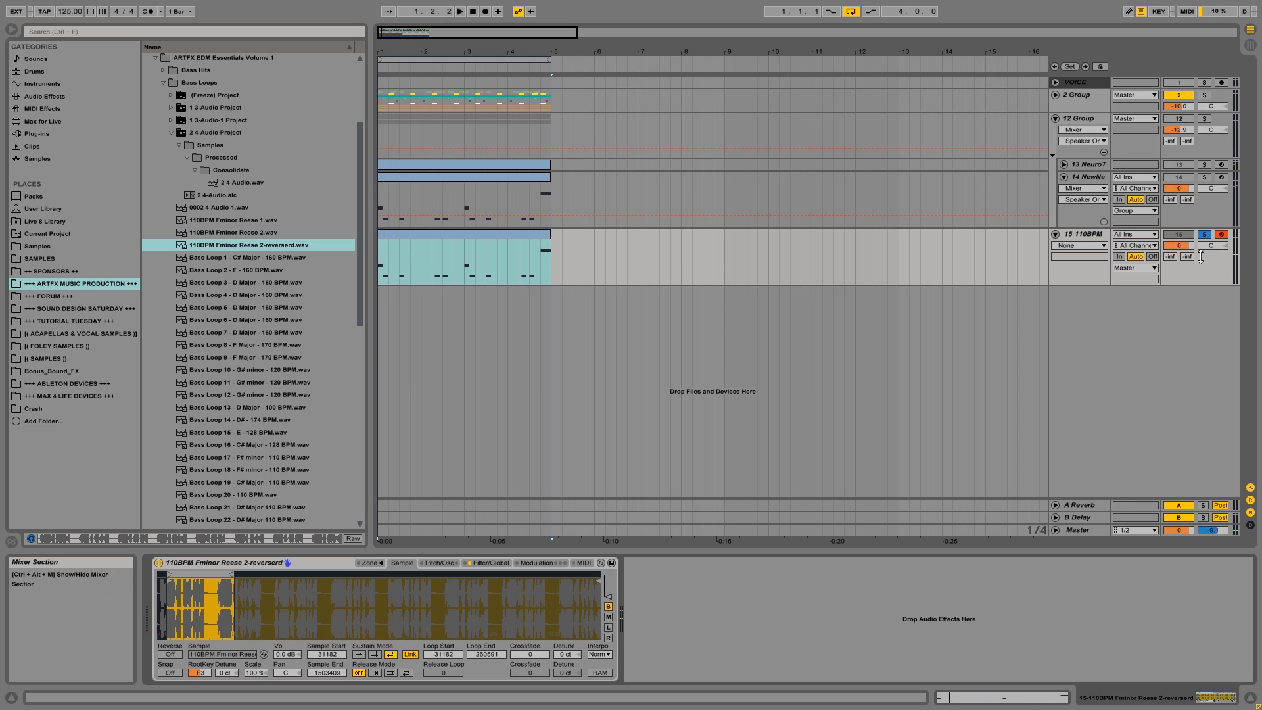
{"action": "left_click_drag", "start_coordinate": [1178, 246], "coordinate": [1178, 291]}
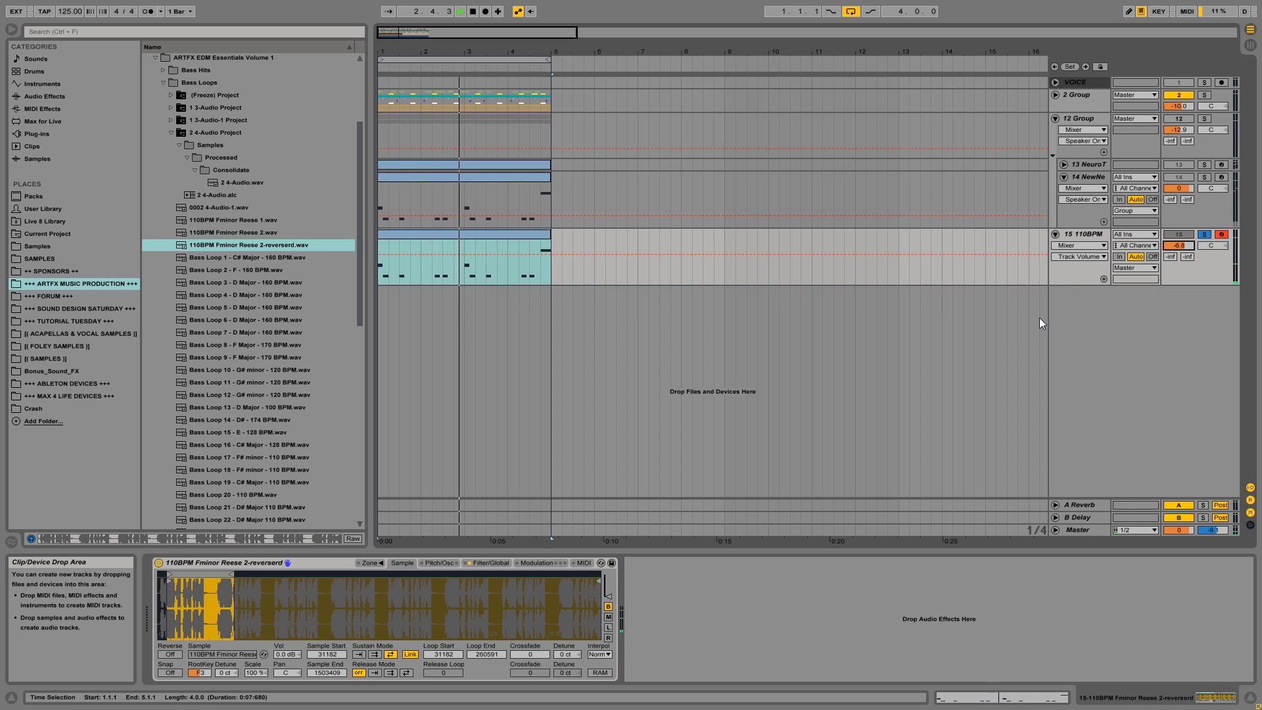
{"action": "key", "text": "space"}
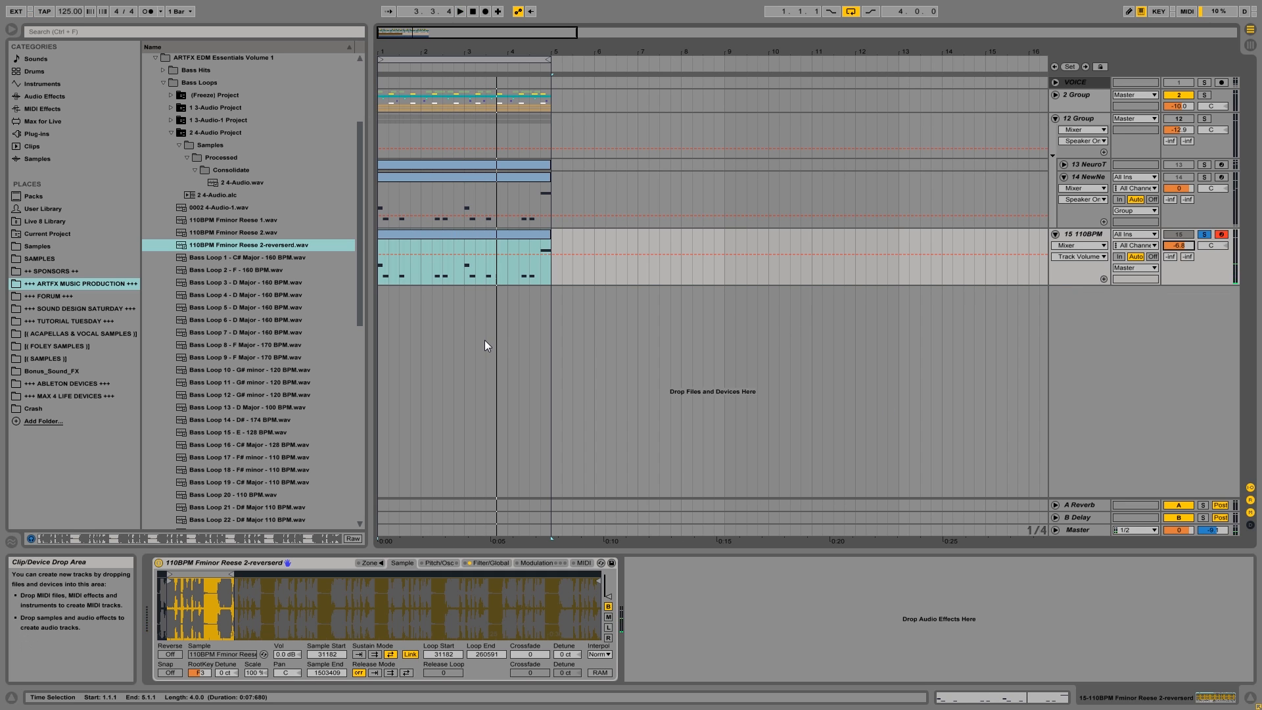
{"action": "left_click_drag", "start_coordinate": [186, 597], "coordinate": [481, 576]}
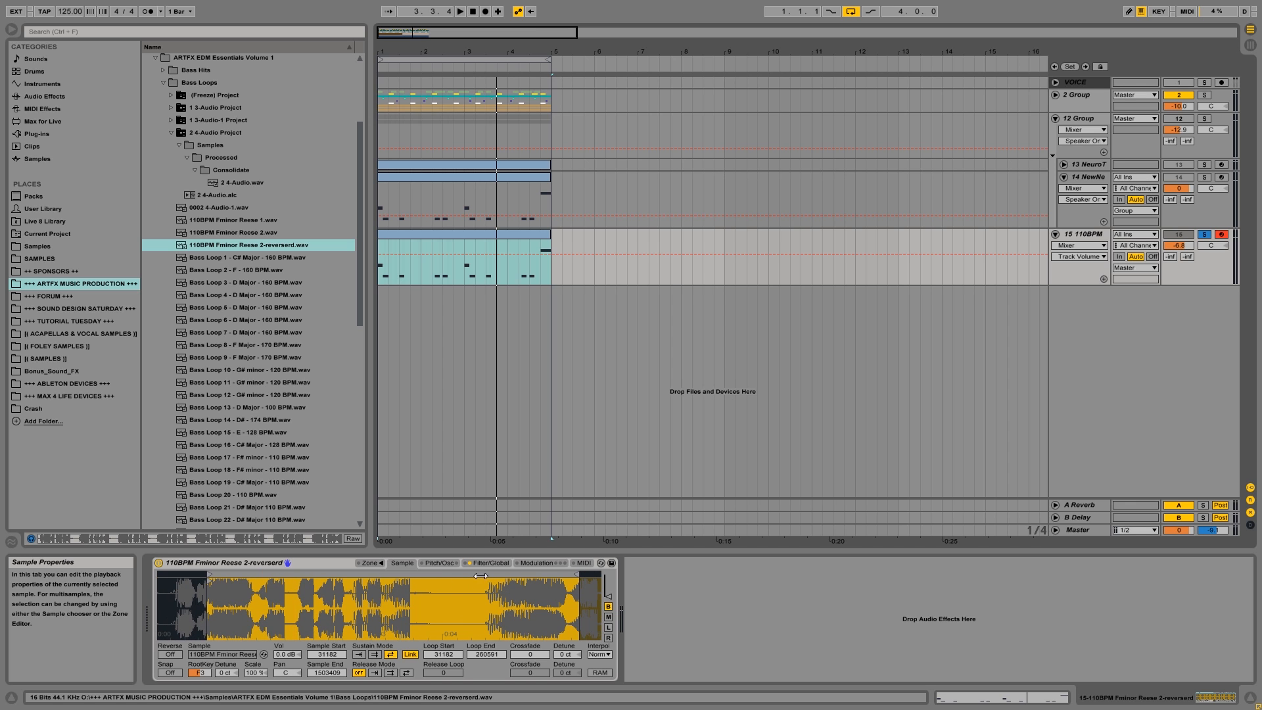
{"action": "mouse_move", "coordinate": [579, 576]}
{"action": "left_mouse_down"}
{"action": "mouse_move", "coordinate": [301, 578]}
{"action": "mouse_move", "coordinate": [402, 576]}
{"action": "left_mouse_up"}
{"action": "key", "text": "space"}
{"action": "key", "text": "space"}
{"action": "key", "text": "space"}
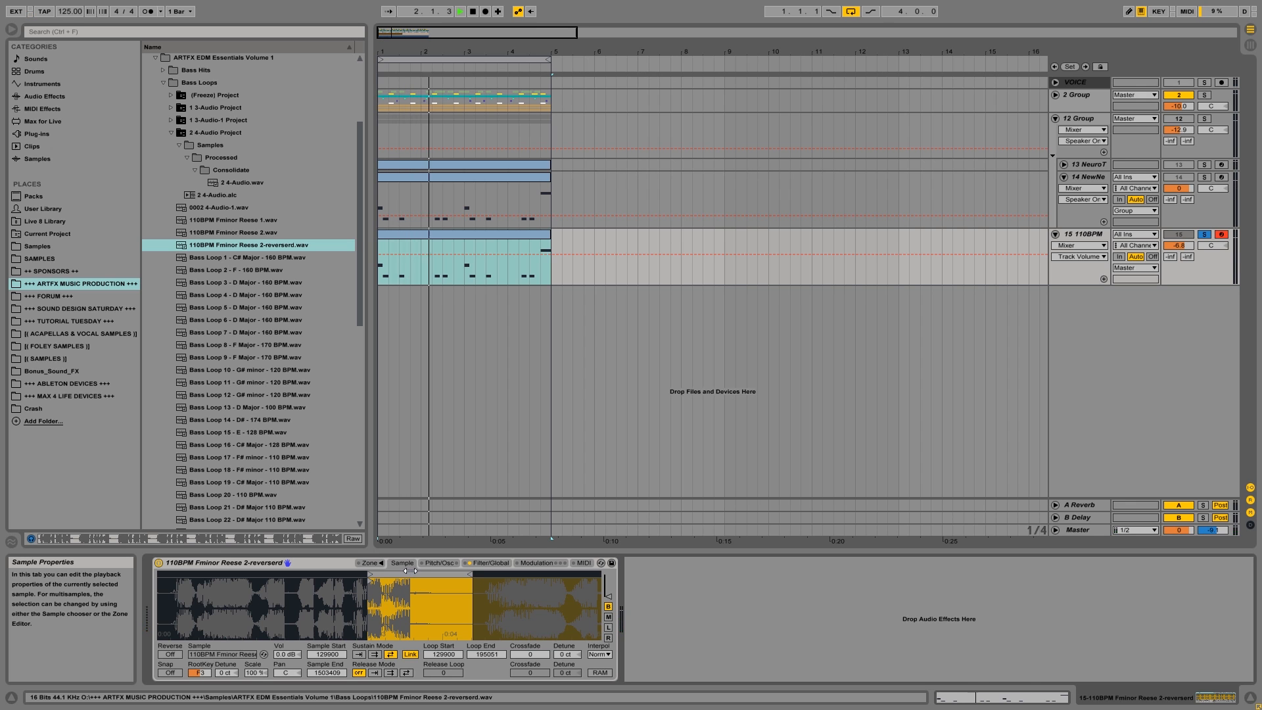
{"action": "left_click_drag", "start_coordinate": [404, 575], "coordinate": [532, 575]}
{"action": "key", "text": "space"}
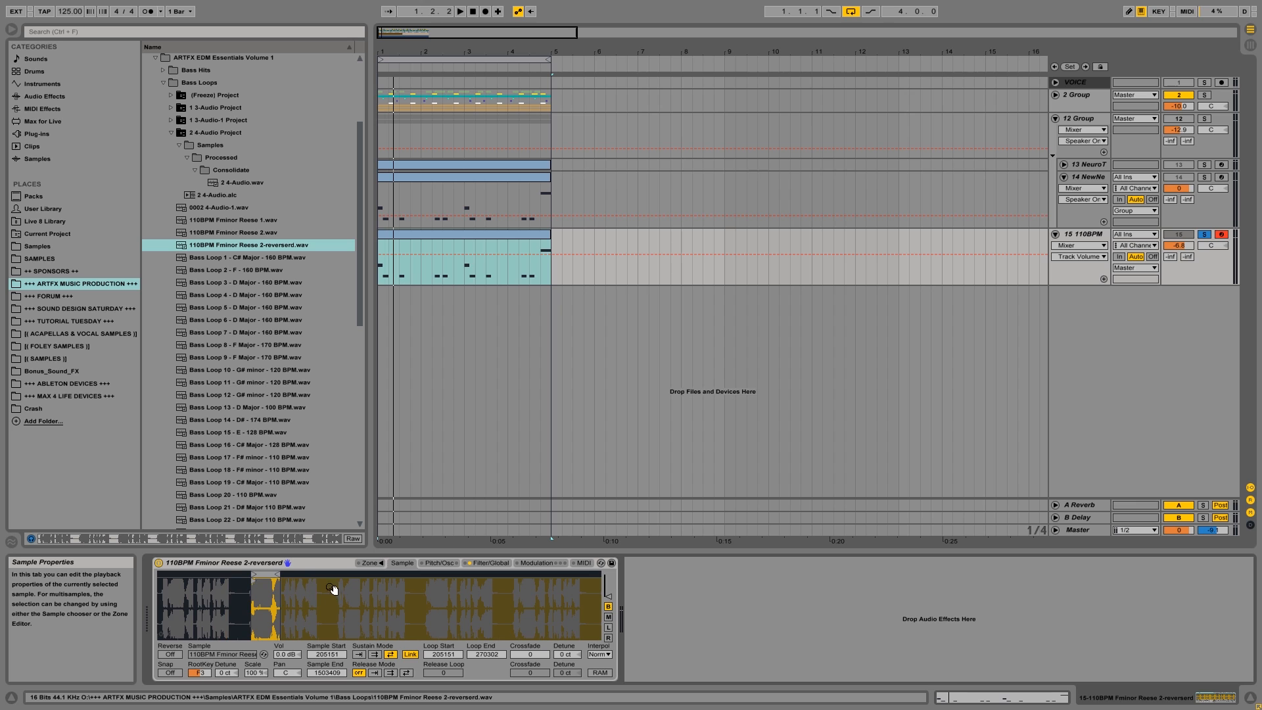
{"action": "left_click_drag", "start_coordinate": [259, 577], "coordinate": [293, 577]}
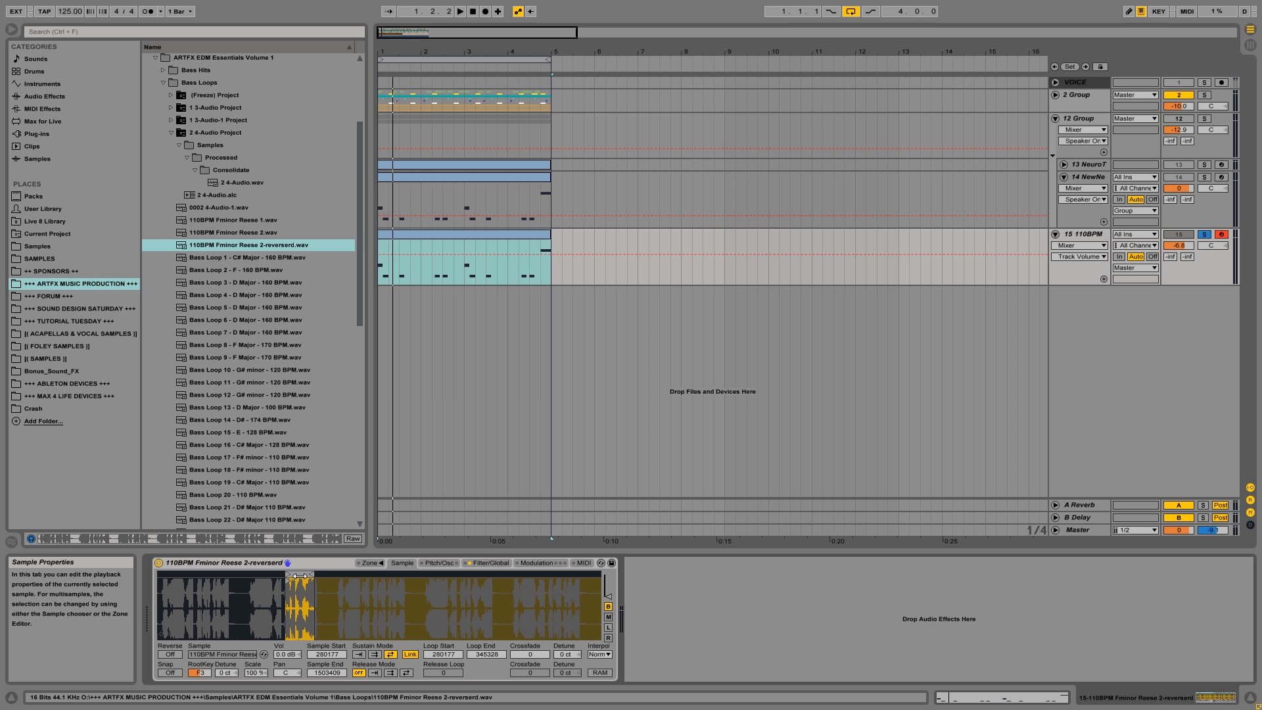
Enable Sampler's pitch envelope, set its amount to +36 st, and listen to the bass.
{"action": "left_click", "coordinate": [440, 563]}
{"action": "left_click", "coordinate": [182, 633]}
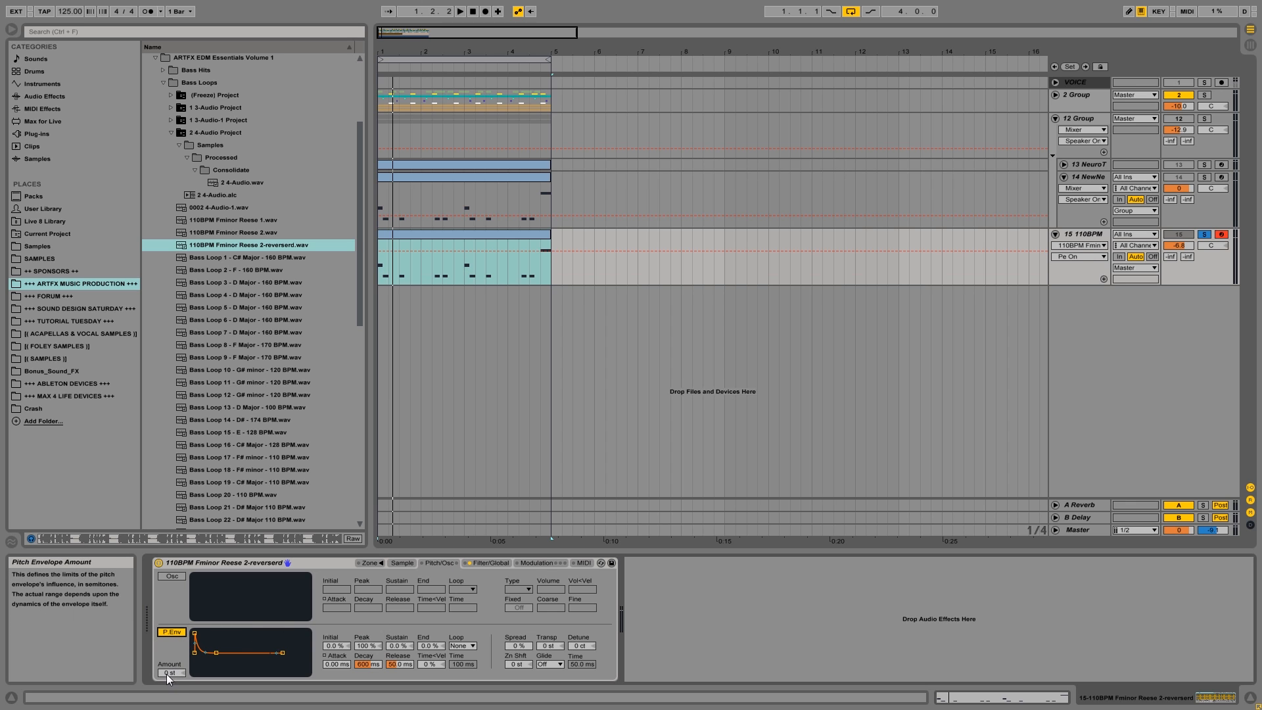
{"action": "left_click", "coordinate": [171, 632]}
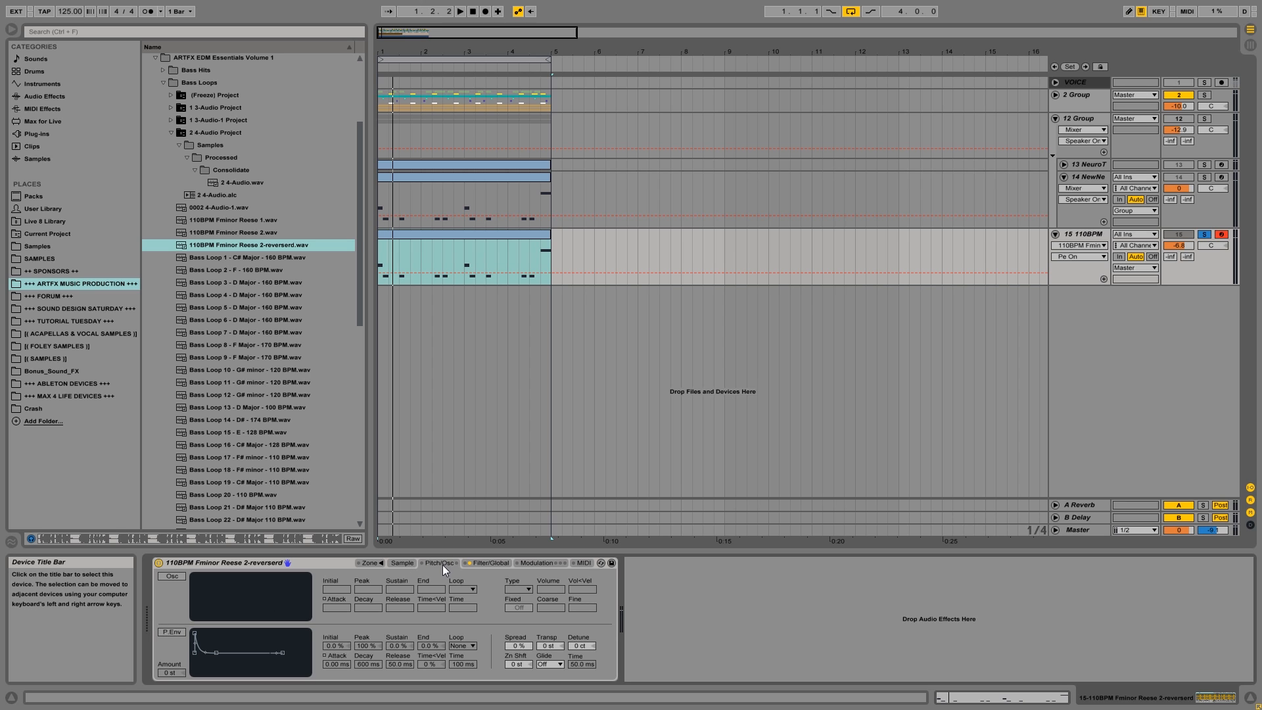
{"action": "left_click", "coordinate": [170, 633]}
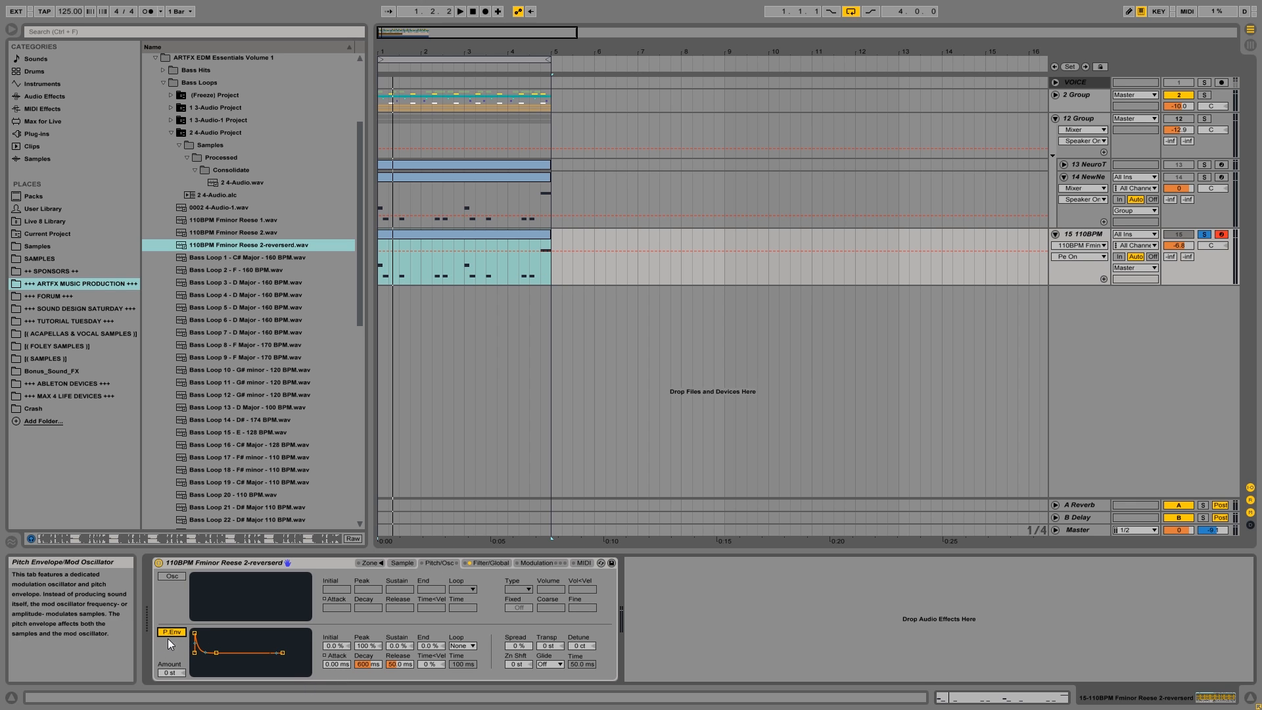
{"action": "left_click", "coordinate": [171, 673]}
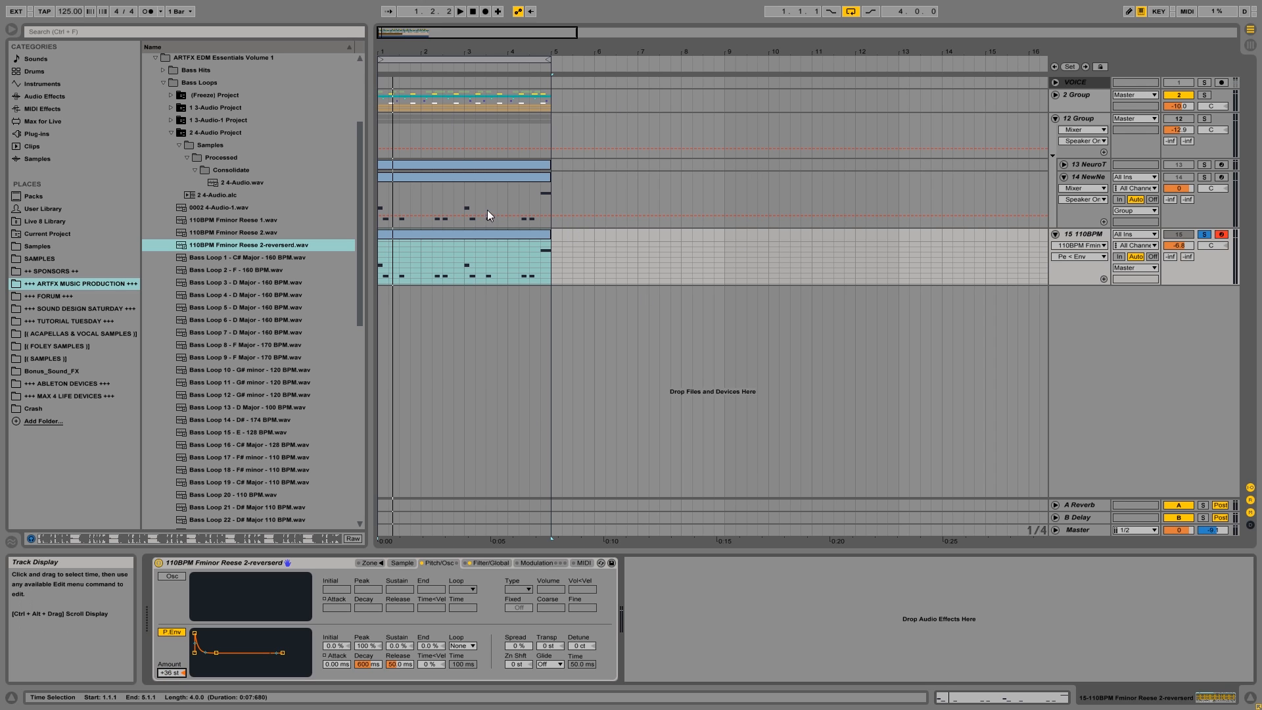
{"action": "key", "text": "space"}
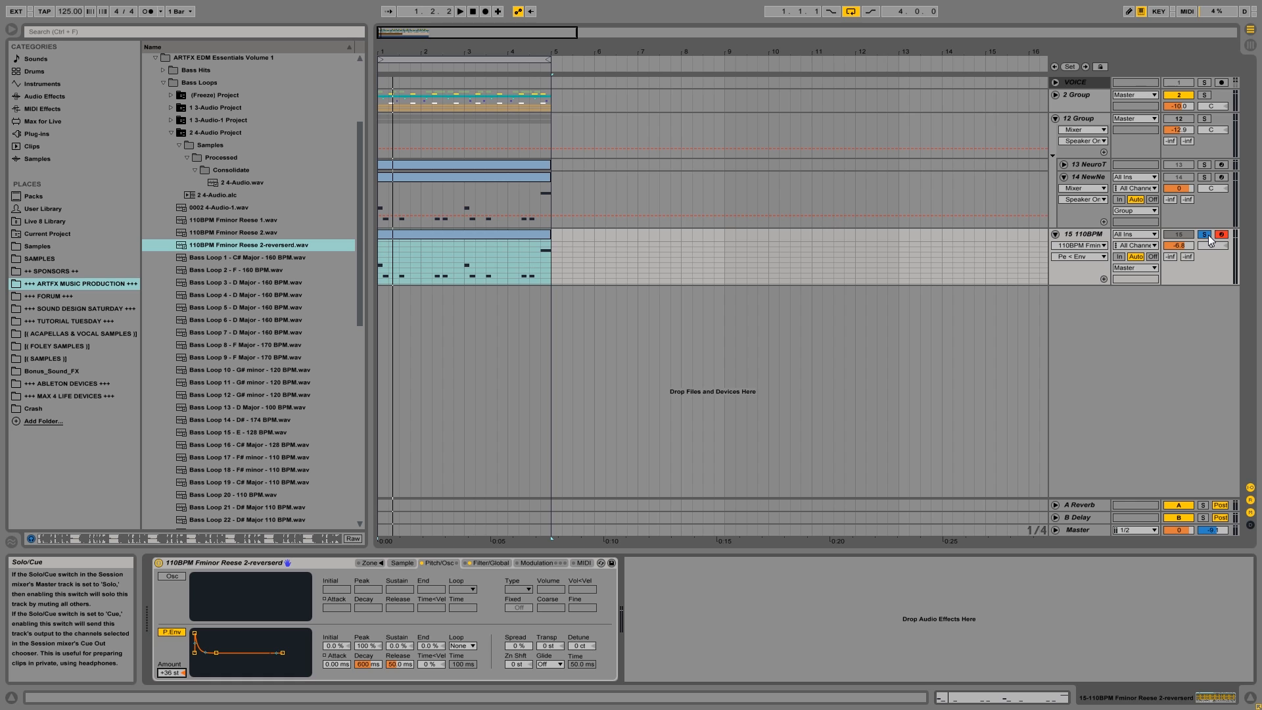
Unsolo track 15 and compare playback in the full mix with the pitch envelope off and on again.
{"action": "left_click", "coordinate": [1208, 235]}
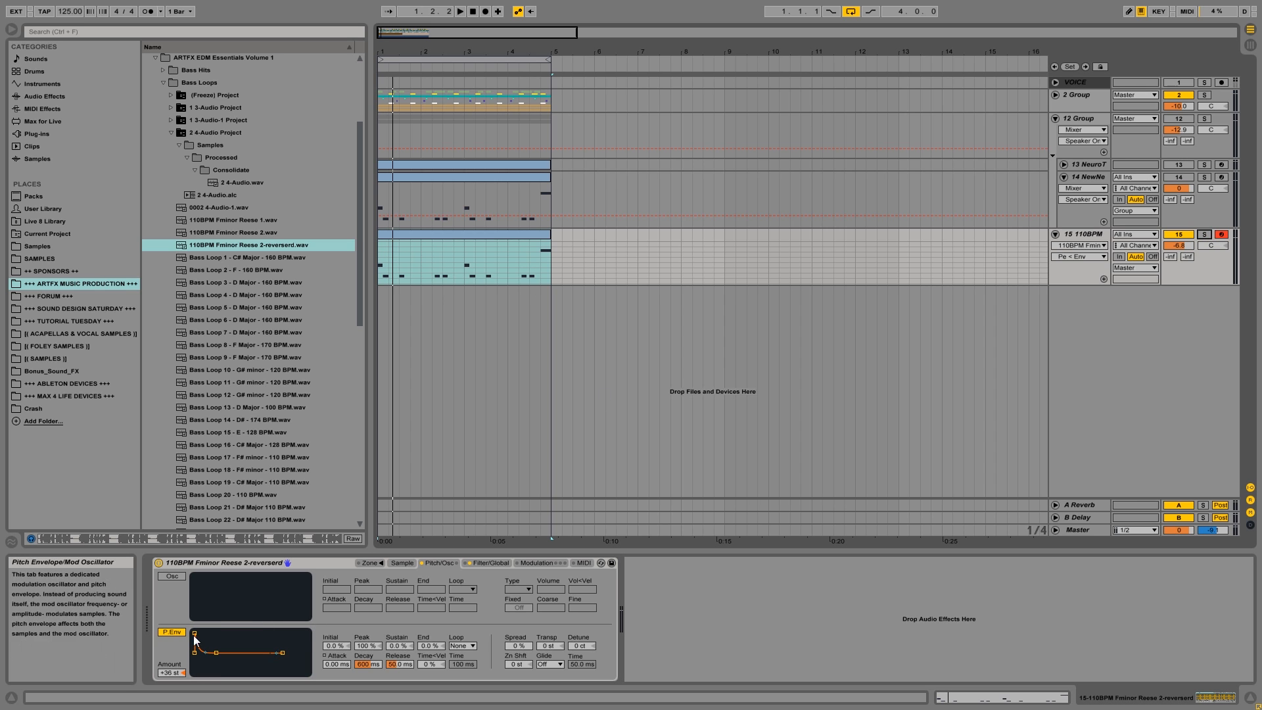
{"action": "left_click", "coordinate": [171, 632]}
{"action": "key", "text": "space"}
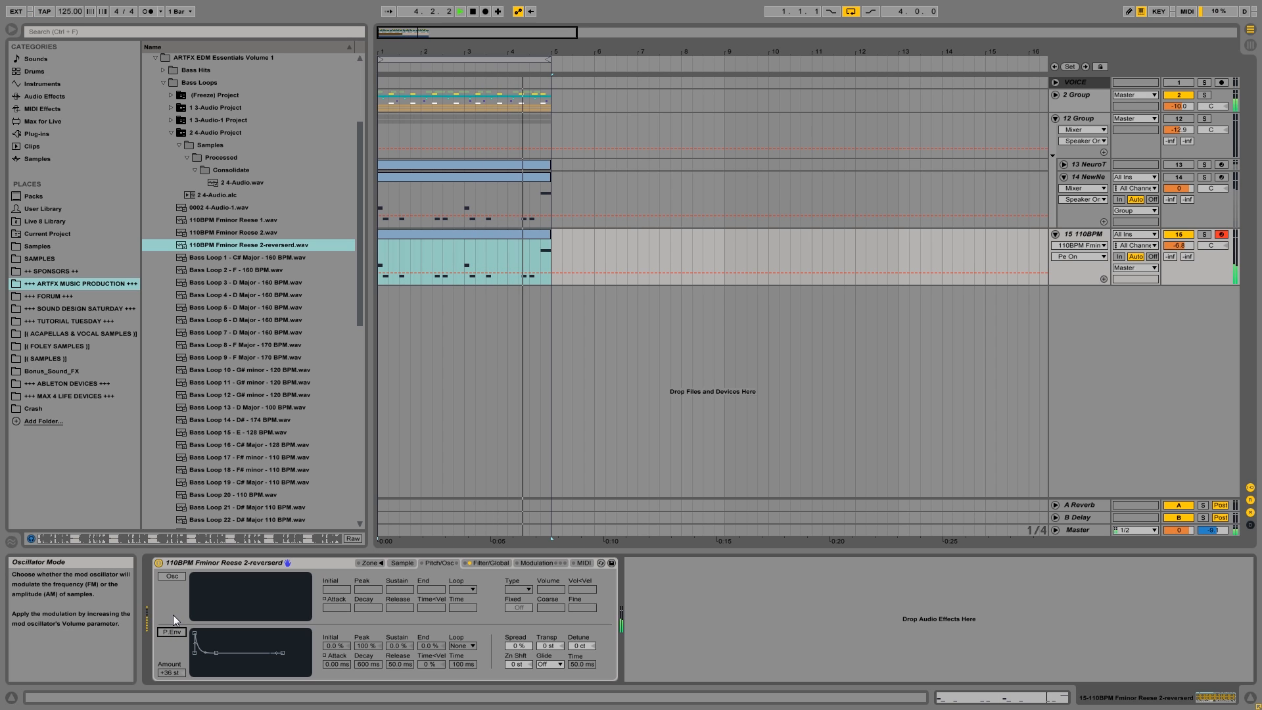
{"action": "key", "text": "space"}
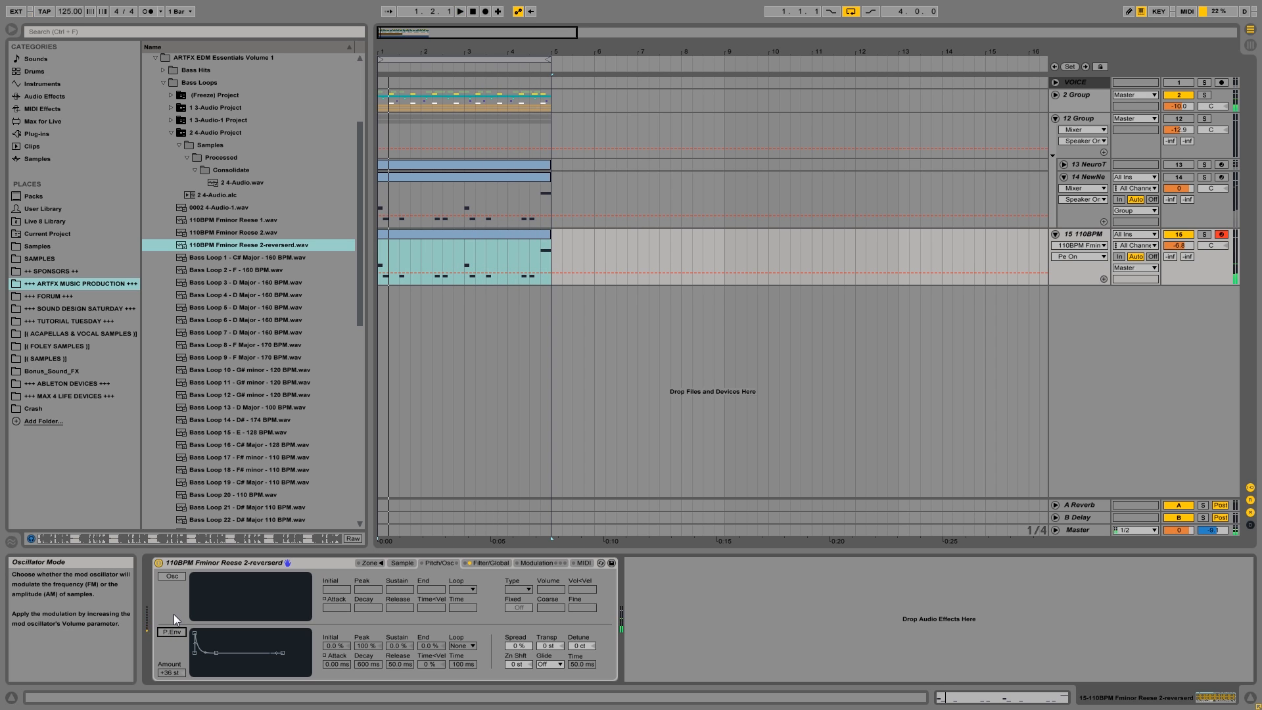
{"action": "left_click", "coordinate": [167, 632]}
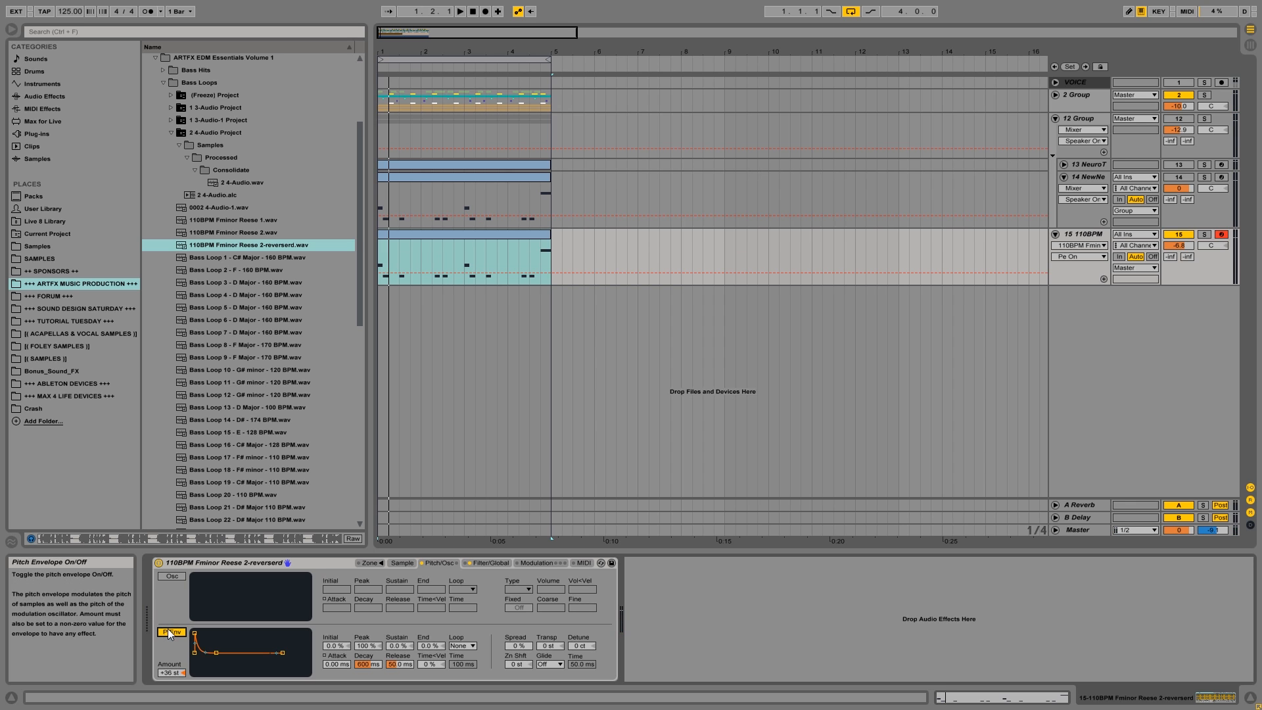
{"action": "key", "text": "space"}
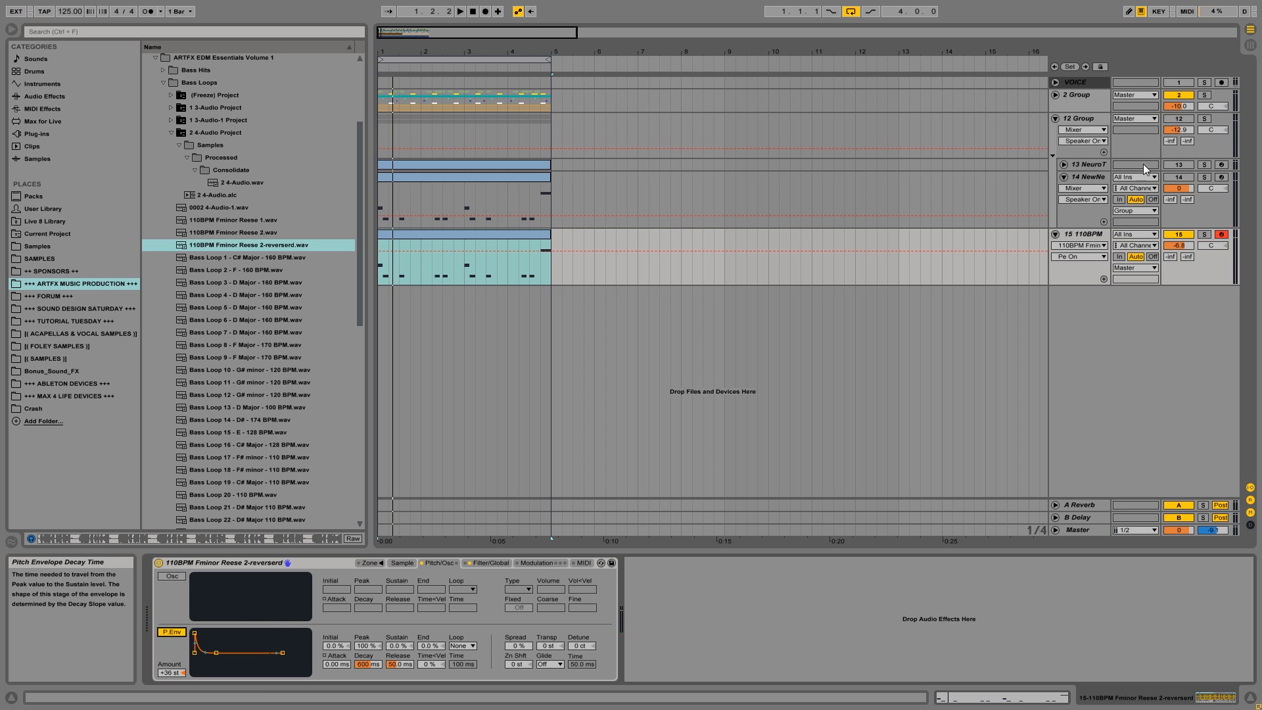
Solo track 15, shorten Sampler's pitch envelope decay to 67.5 ms, and play the bass.
{"action": "left_click", "coordinate": [1203, 234]}
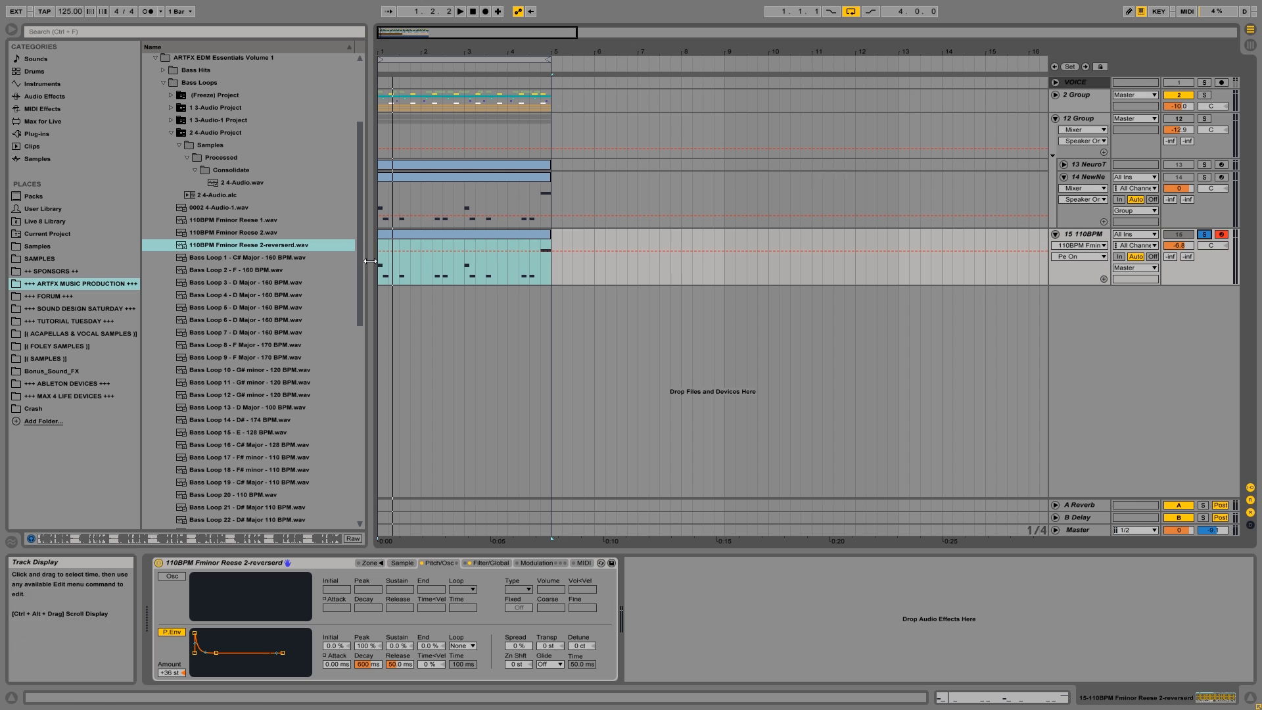
{"action": "left_click", "coordinate": [413, 234]}
{"action": "key", "text": "space"}
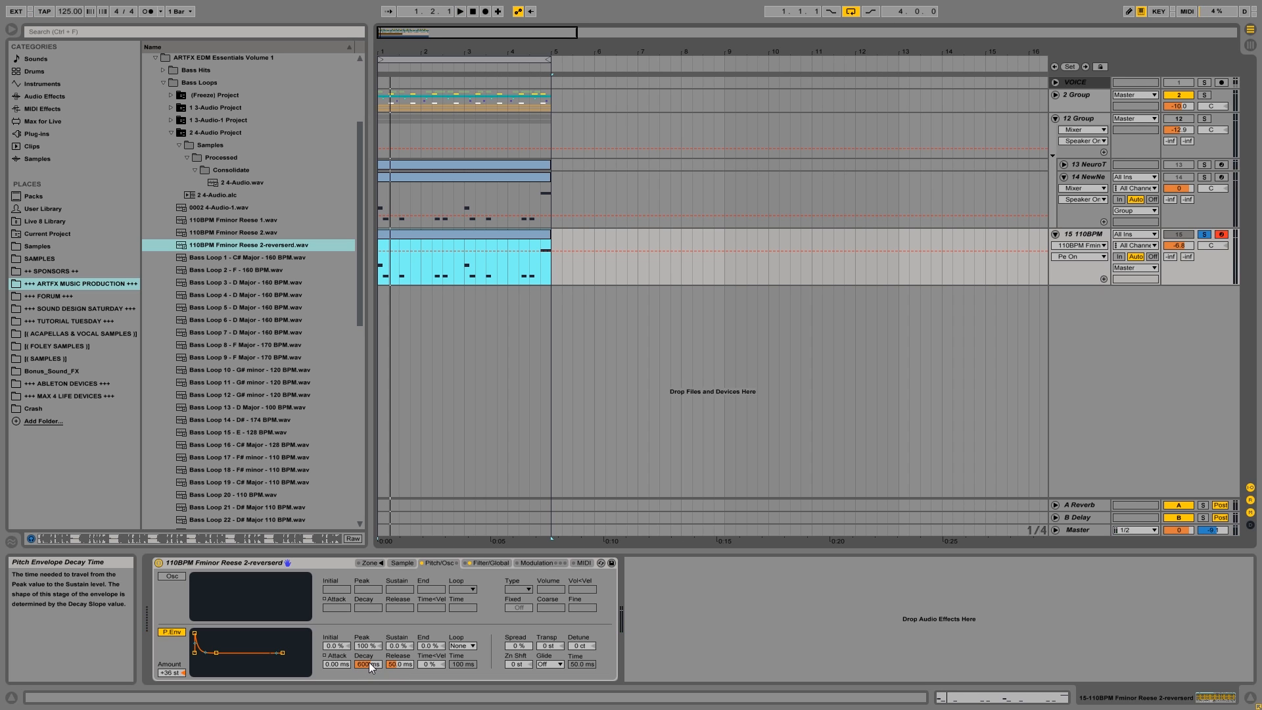
{"action": "left_click_drag", "start_coordinate": [372, 664], "coordinate": [372, 697]}
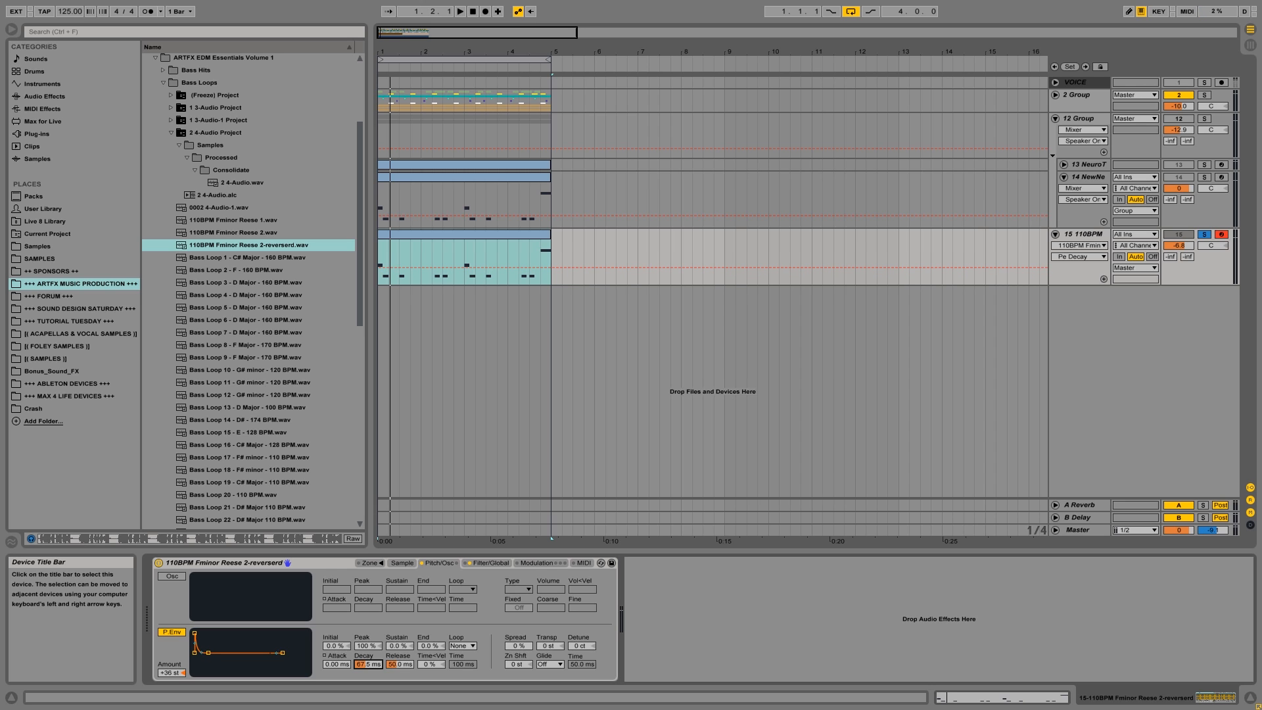
{"action": "key", "text": "space"}
Set the pitch envelope's decay to about 33.9 ms, repeatedly restarting playback to judge the attack of the bass.
{"action": "key", "text": "space"}
{"action": "key", "text": "space"}
{"action": "mouse_move", "coordinate": [370, 665]}
{"action": "left_mouse_down"}
{"action": "mouse_move", "coordinate": [370, 628]}
{"action": "mouse_move", "coordinate": [369, 683]}
{"action": "mouse_move", "coordinate": [370, 658]}
{"action": "left_mouse_up"}
{"action": "key", "text": "space"}
{"action": "key", "text": "space"}
{"action": "key", "text": "space"}
{"action": "key", "text": "space"}
{"action": "key", "text": "space"}
{"action": "key", "text": "space"}
{"action": "key", "text": "space"}
{"action": "key", "text": "space"}
{"action": "key", "text": "space"}
{"action": "key", "text": "space"}
{"action": "key", "text": "space"}
{"action": "key", "text": "space"}
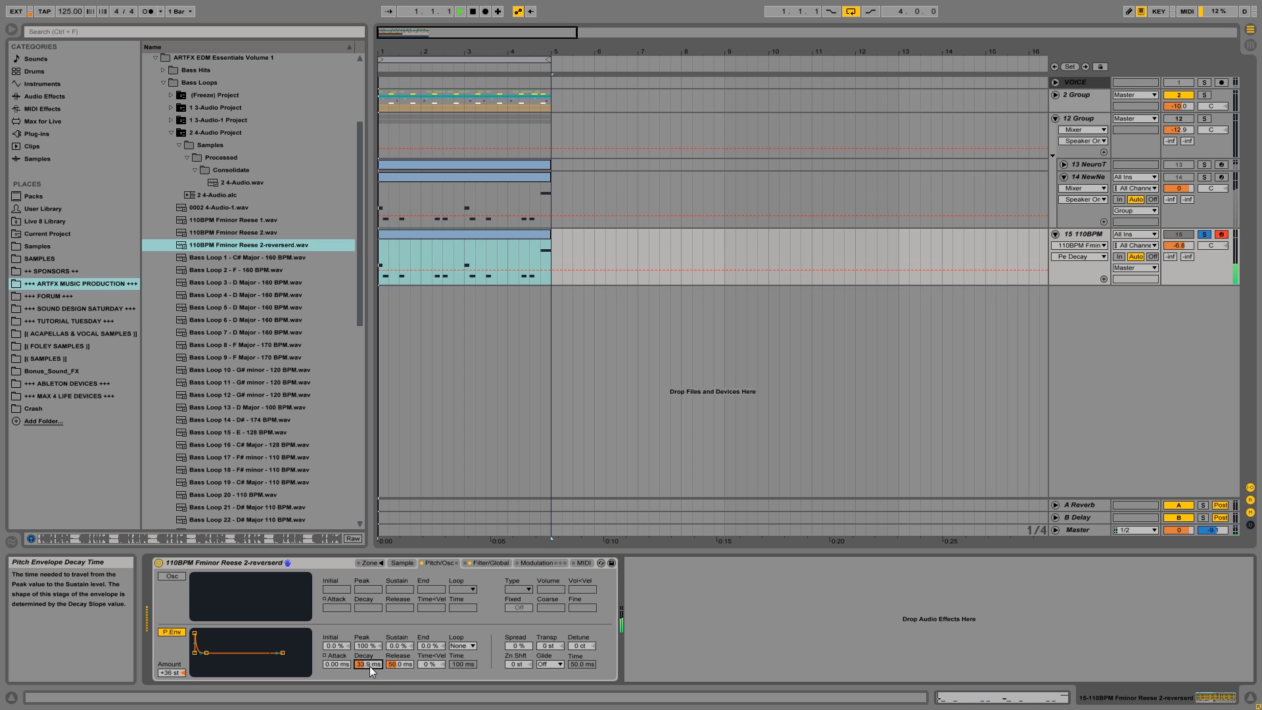
Raise track 15's Pe Decay automation over 4.4.1–5.1.1 to about 787 ms and play from the start.
{"action": "left_click", "coordinate": [542, 258]}
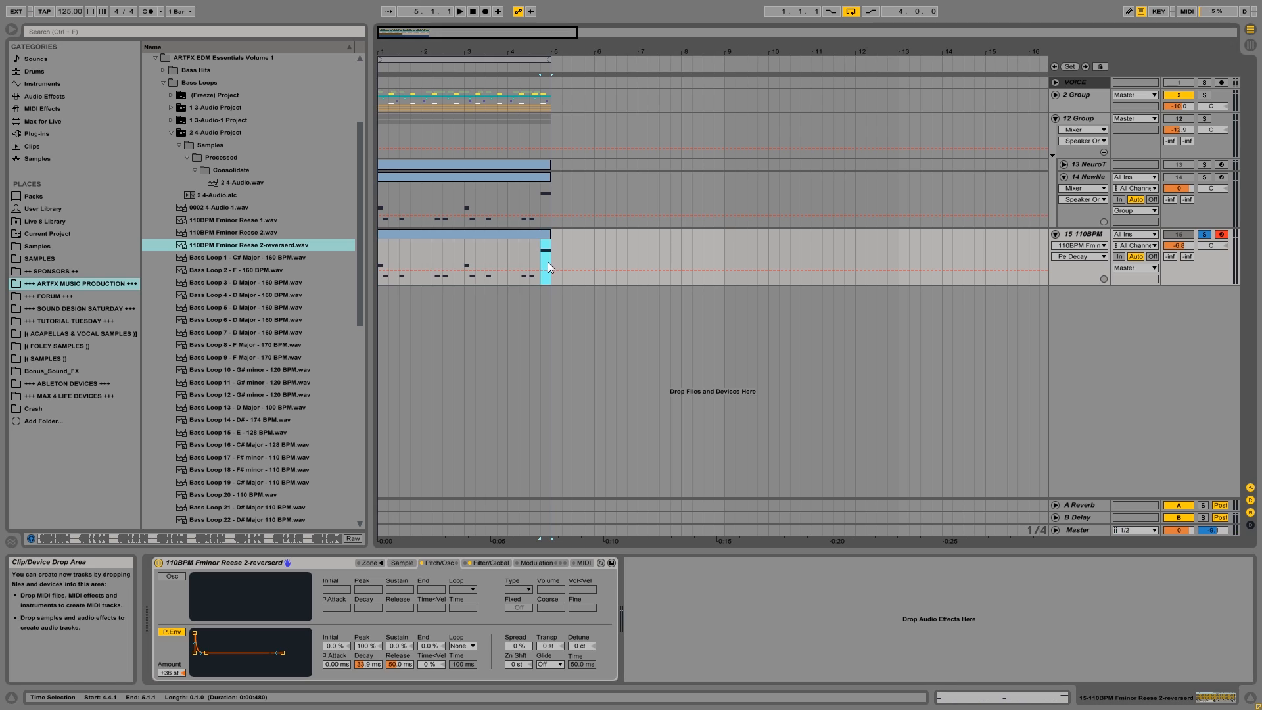
{"action": "left_click_drag", "start_coordinate": [548, 268], "coordinate": [547, 263]}
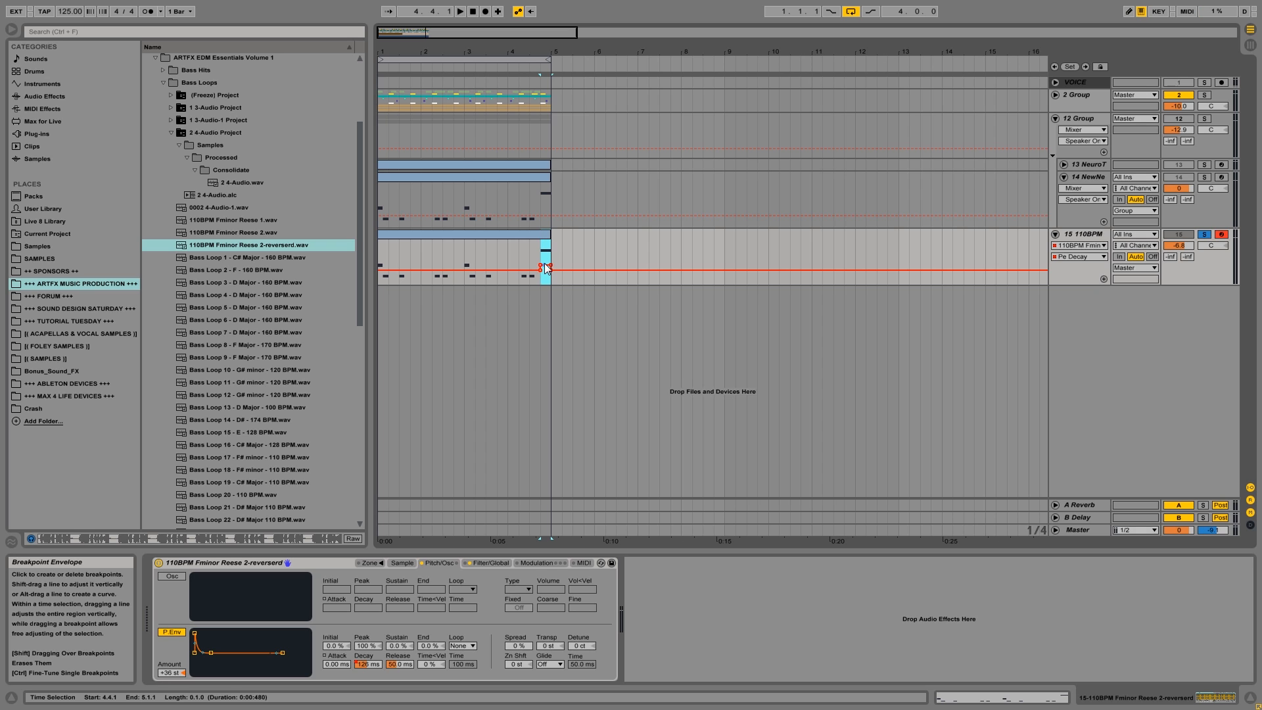
{"action": "left_click_drag", "start_coordinate": [545, 261], "coordinate": [546, 254]}
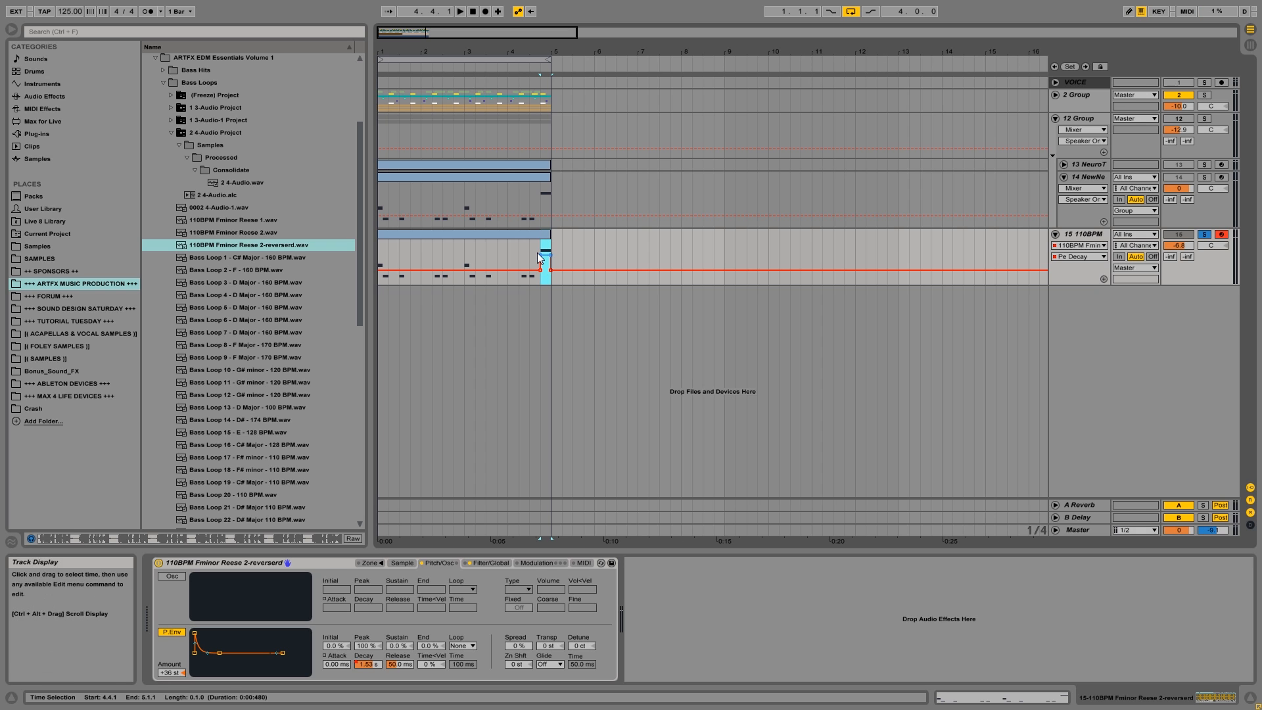
{"action": "left_click_drag", "start_coordinate": [547, 251], "coordinate": [547, 257]}
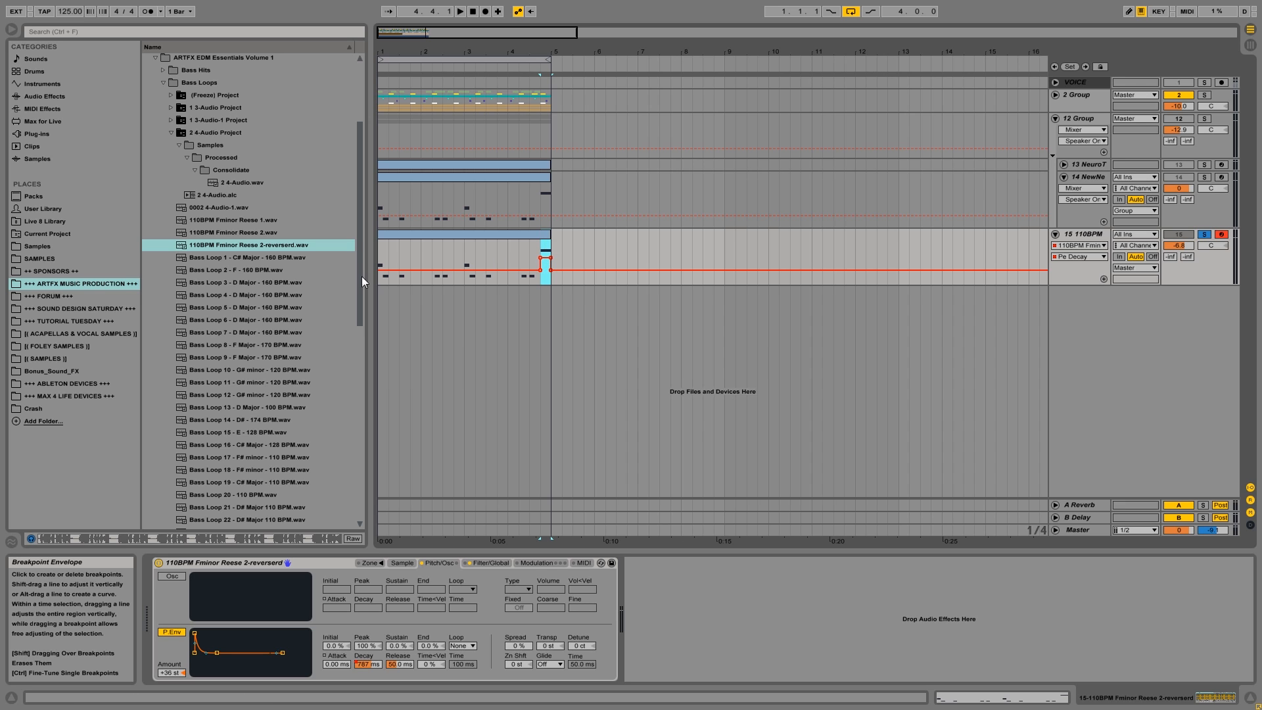
{"action": "left_click", "coordinate": [384, 250]}
{"action": "key", "text": "space"}
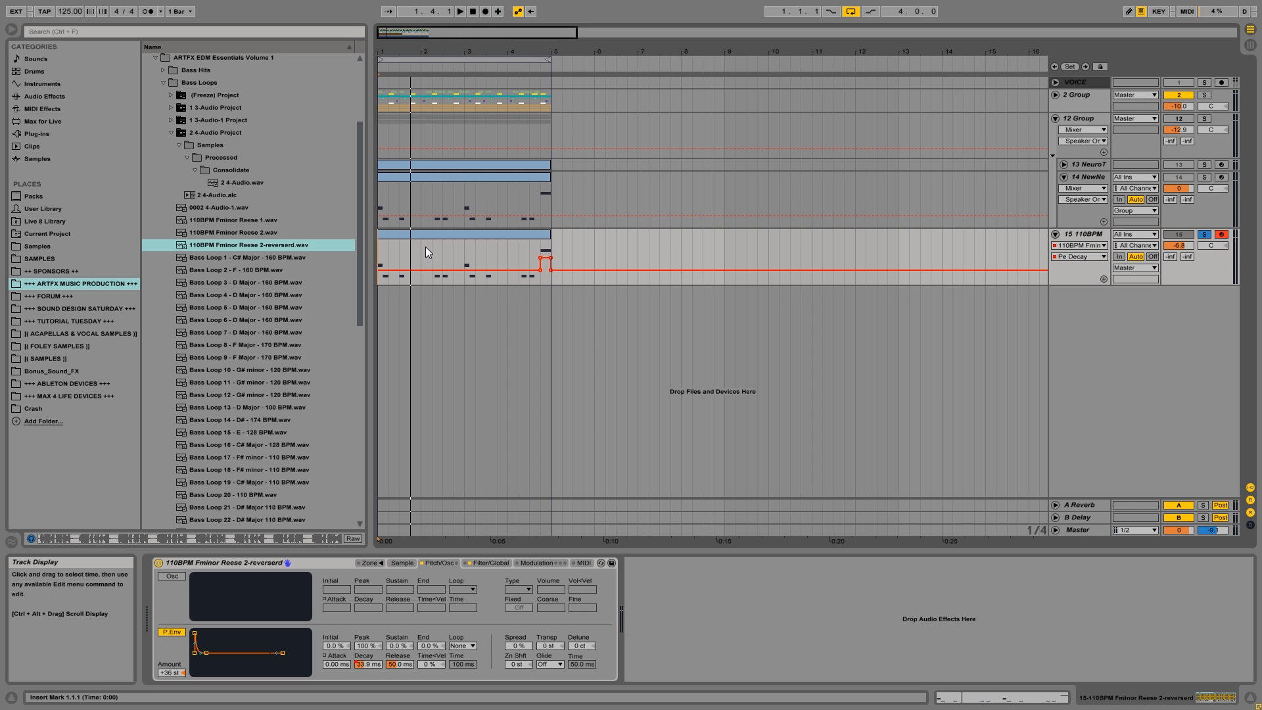
Raise the Pe Decay automation as a block over the second note, 1.1.3–1.2.1, and play it.
{"action": "left_click_drag", "start_coordinate": [388, 50], "coordinate": [384, 83]}
{"action": "left_click_drag", "start_coordinate": [400, 243], "coordinate": [402, 247]}
{"action": "left_click", "coordinate": [381, 255]}
{"action": "key", "text": "space"}
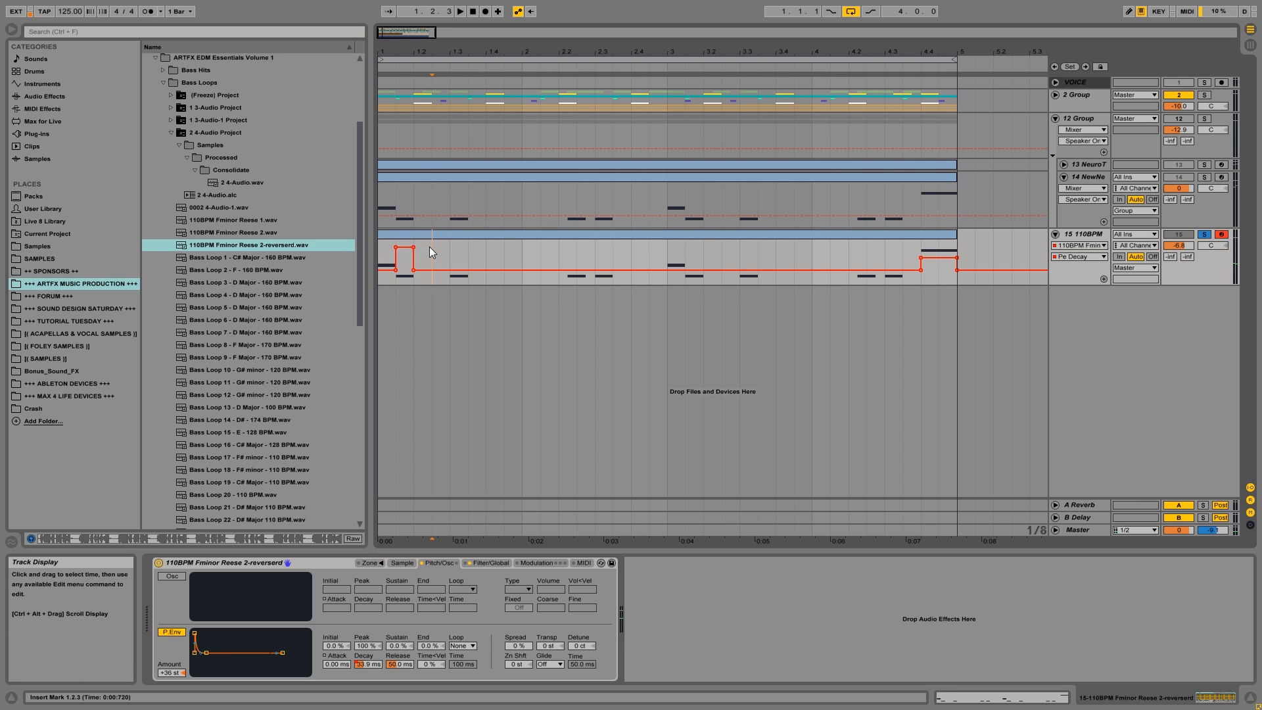
Try a rising Pe Decay ramp on the second note by removing the block's first raised breakpoint, and play it.
{"action": "left_click", "coordinate": [396, 247]}
{"action": "key", "text": "space"}
{"action": "left_click", "coordinate": [383, 250]}
{"action": "key", "text": "space"}
{"action": "key", "text": "space"}
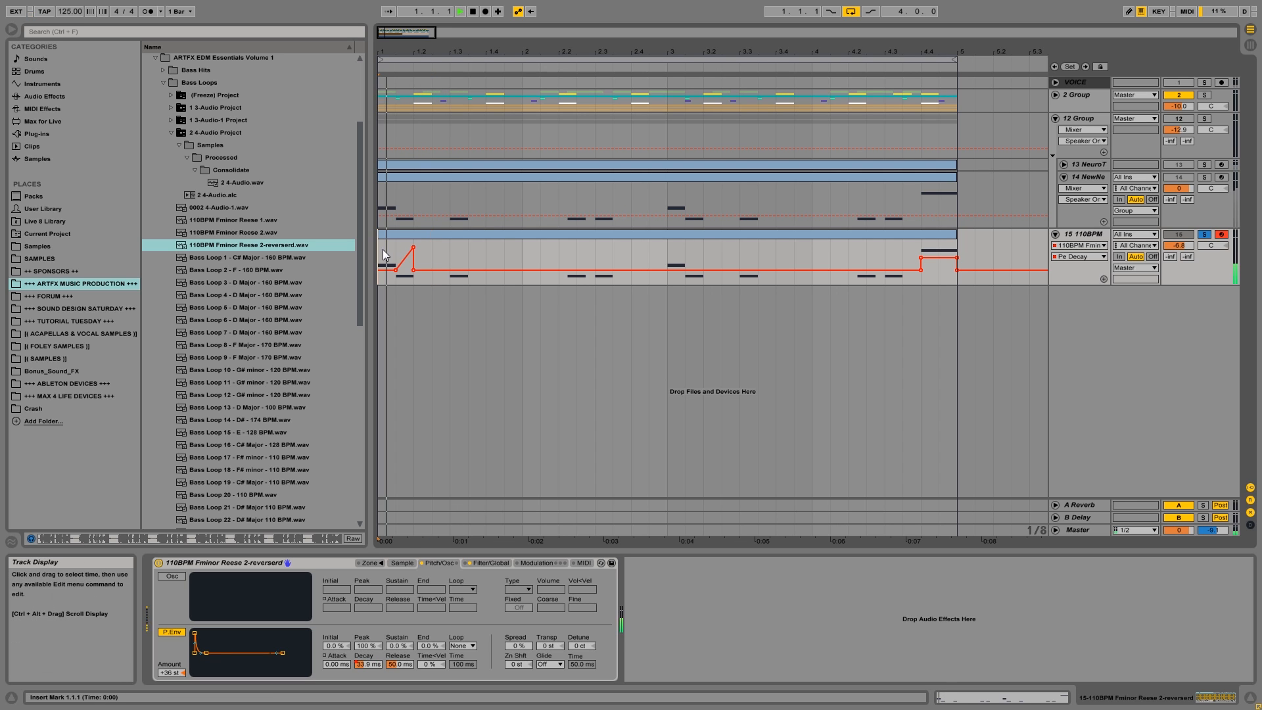
{"action": "key", "text": "space"}
Reshape the second note's Pe Decay automation into a falling ramp starting at about 5.82 s and audition it repeatedly.
{"action": "mouse_move", "coordinate": [413, 247]}
{"action": "left_mouse_down"}
{"action": "mouse_move", "coordinate": [407, 258]}
{"action": "mouse_move", "coordinate": [402, 244]}
{"action": "mouse_move", "coordinate": [396, 281]}
{"action": "mouse_move", "coordinate": [395, 250]}
{"action": "left_mouse_up"}
{"action": "key", "text": "space"}
{"action": "key", "text": "space"}
{"action": "key", "text": "space"}
{"action": "key", "text": "space"}
{"action": "key", "text": "space"}
{"action": "key", "text": "space"}
{"action": "key", "text": "space"}
{"action": "key", "text": "space"}
{"action": "key", "text": "space"}
{"action": "key", "text": "space"}
{"action": "key", "text": "space"}
Unsolo track 15 and play the falling decay ramp in the full mix.
{"action": "key", "text": "space"}
{"action": "key", "text": "space"}
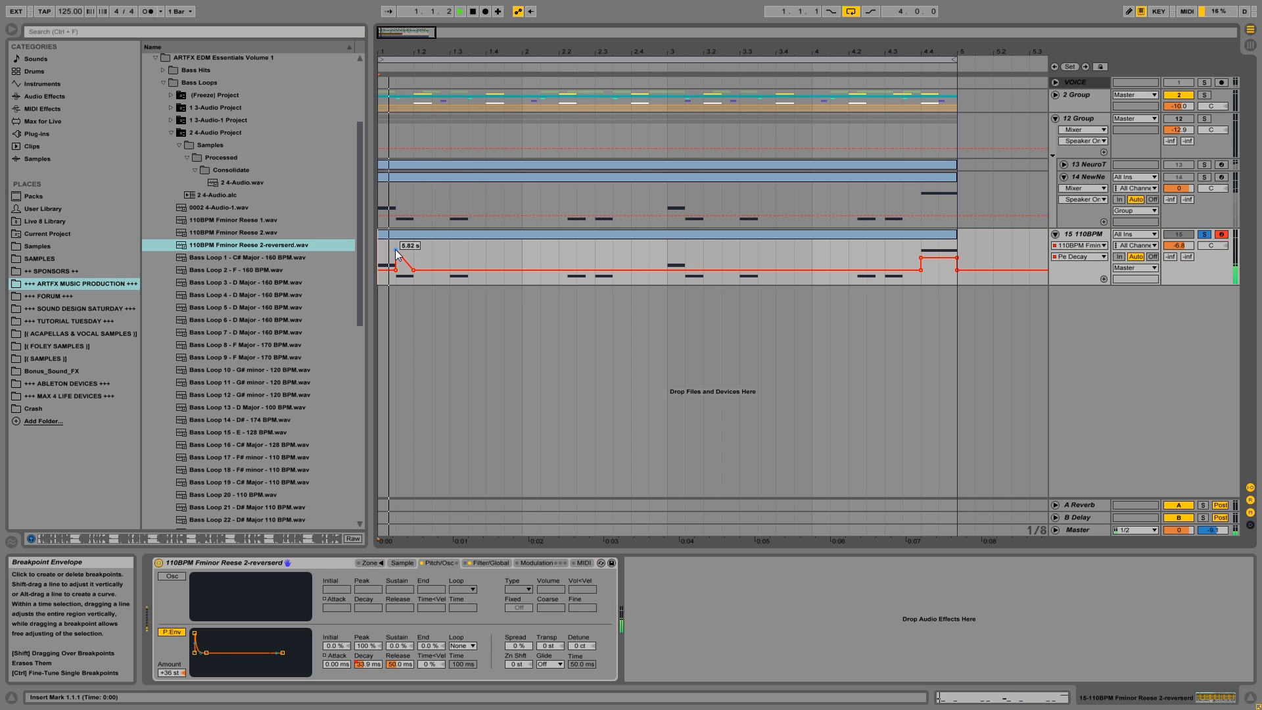
{"action": "key", "text": "space"}
{"action": "left_click", "coordinate": [1179, 234]}
{"action": "left_click", "coordinate": [1202, 234]}
{"action": "key", "text": "space"}
{"action": "key", "text": "space"}
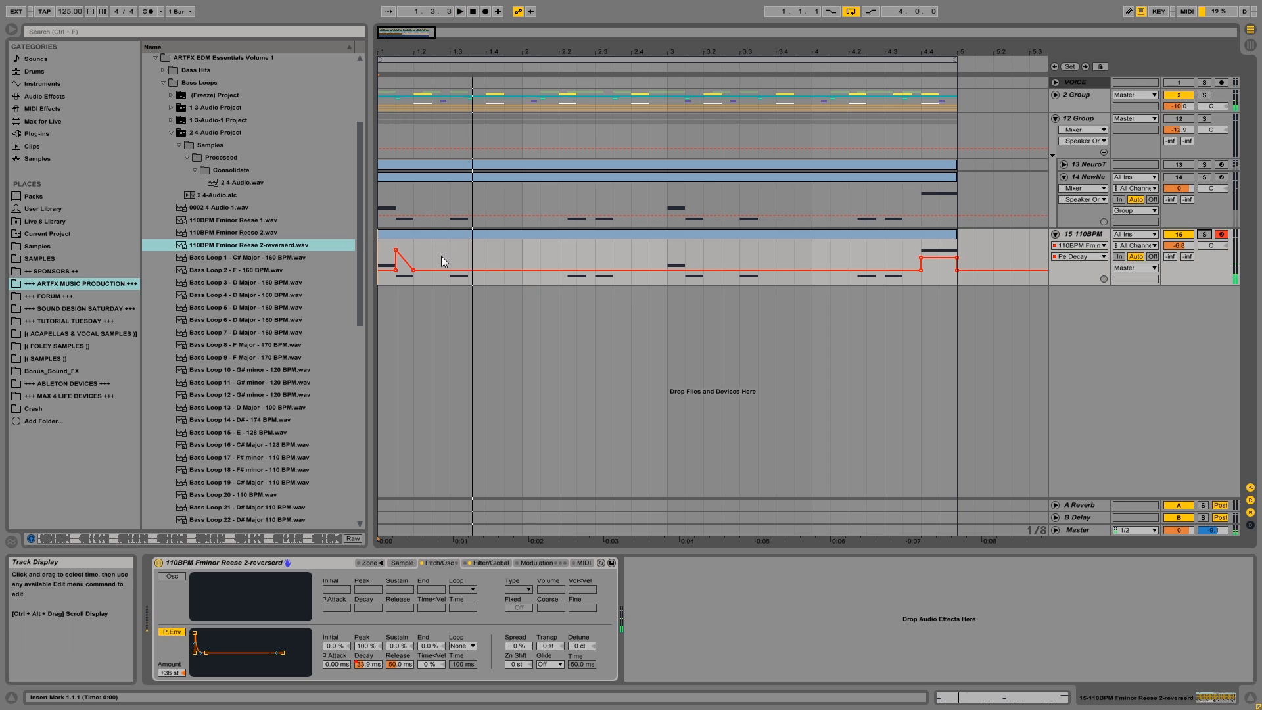
Try raising Pe Decay over 1.3.1–1.3.3 to about 1.10 s with its end sloping down, and play it.
{"action": "left_click_drag", "start_coordinate": [454, 248], "coordinate": [468, 254]}
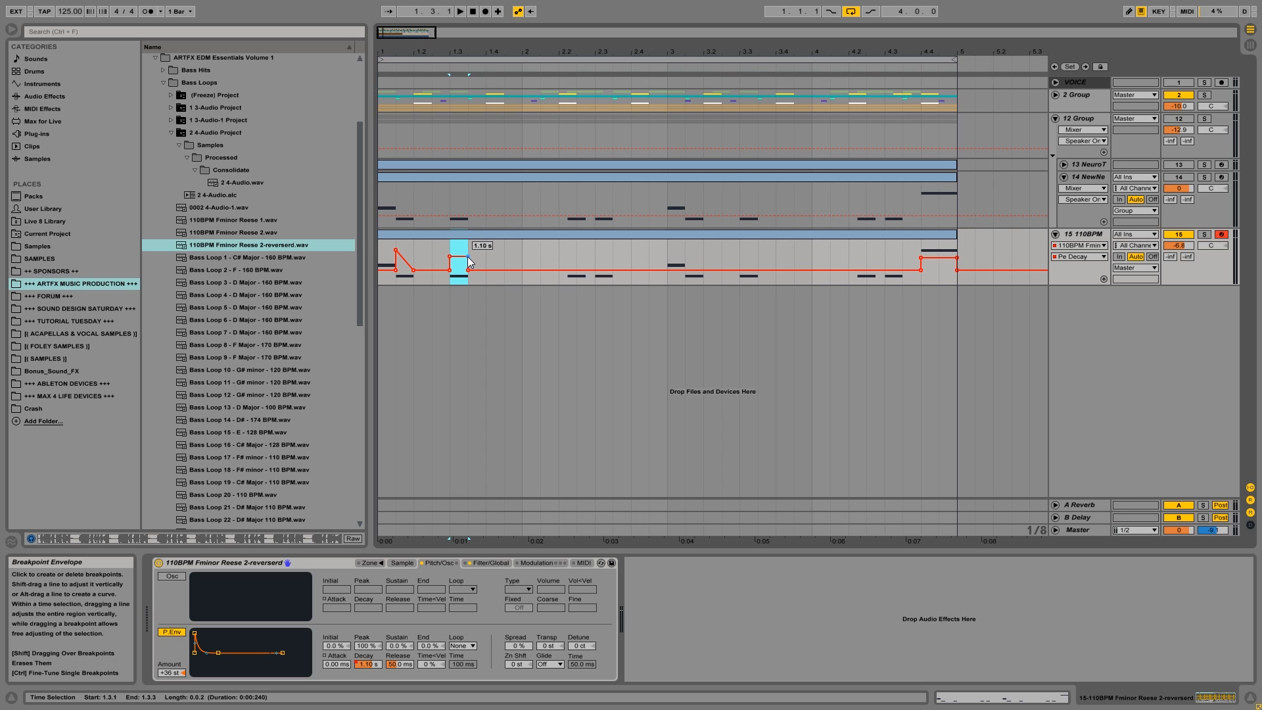
{"action": "left_click", "coordinate": [452, 247]}
{"action": "key", "text": "space"}
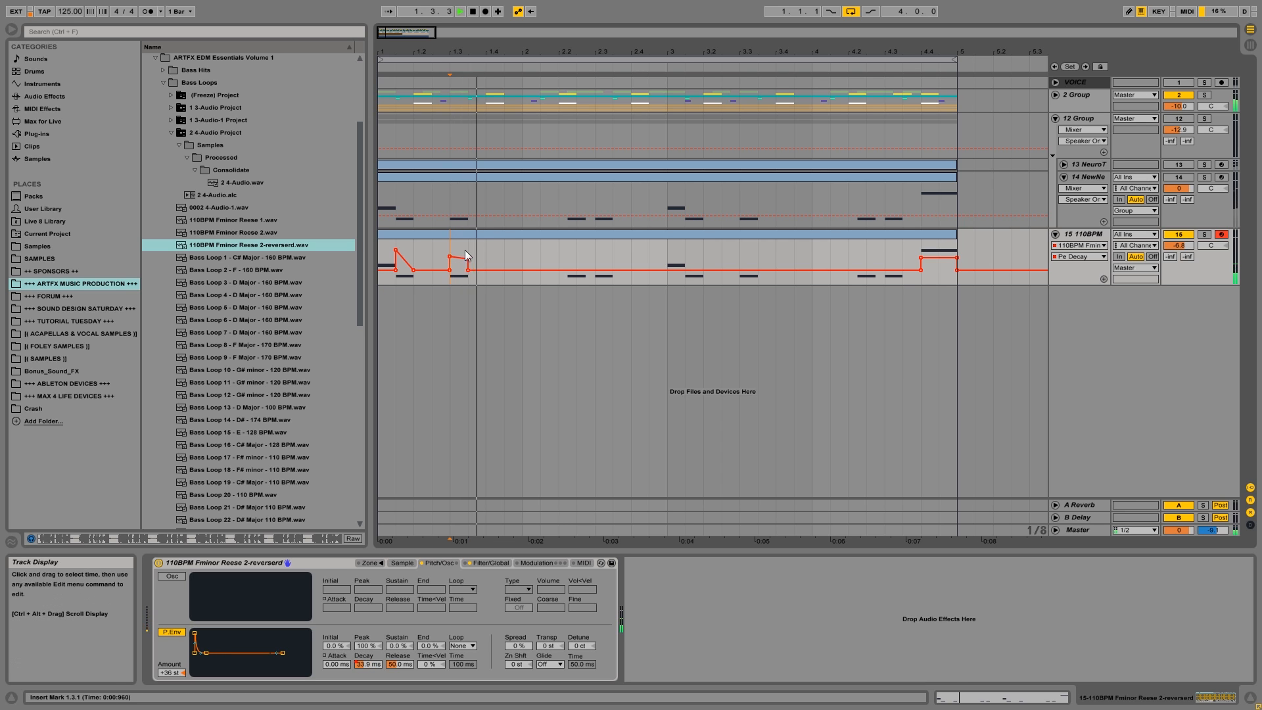
{"action": "left_click_drag", "start_coordinate": [470, 258], "coordinate": [469, 262]}
{"action": "key", "text": "space"}
{"action": "key", "text": "space"}
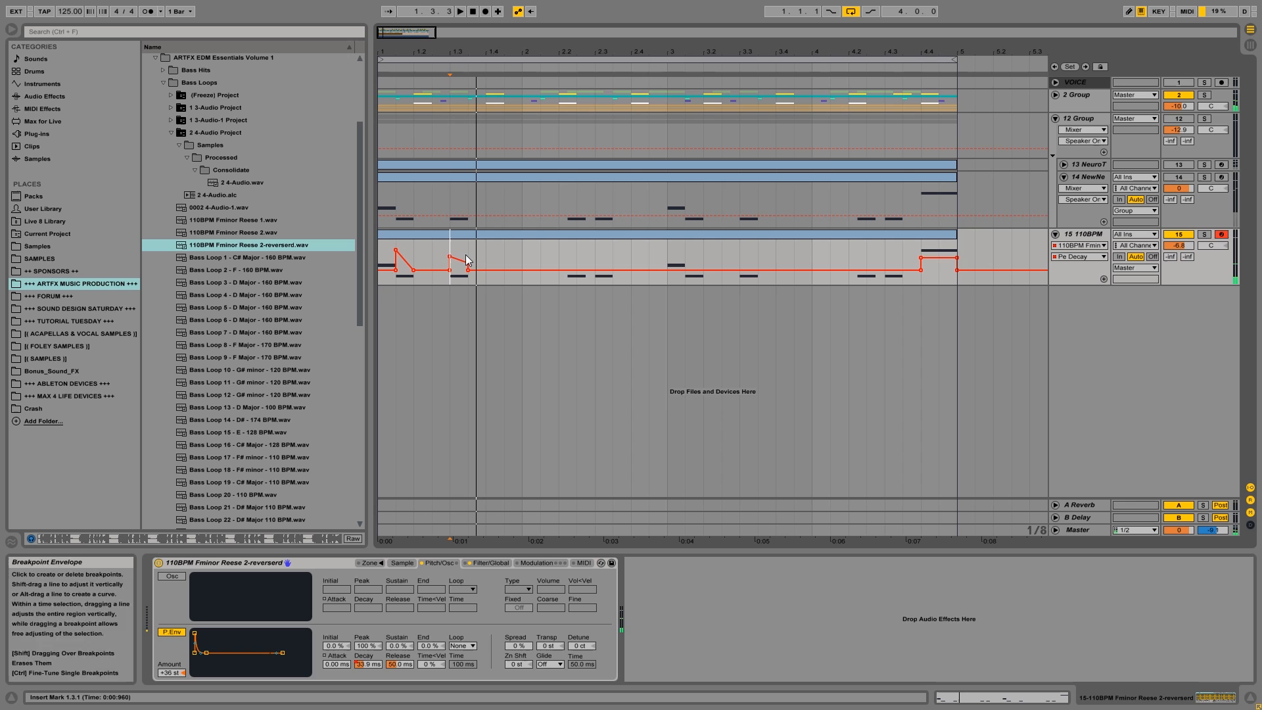
{"action": "left_click", "coordinate": [385, 248]}
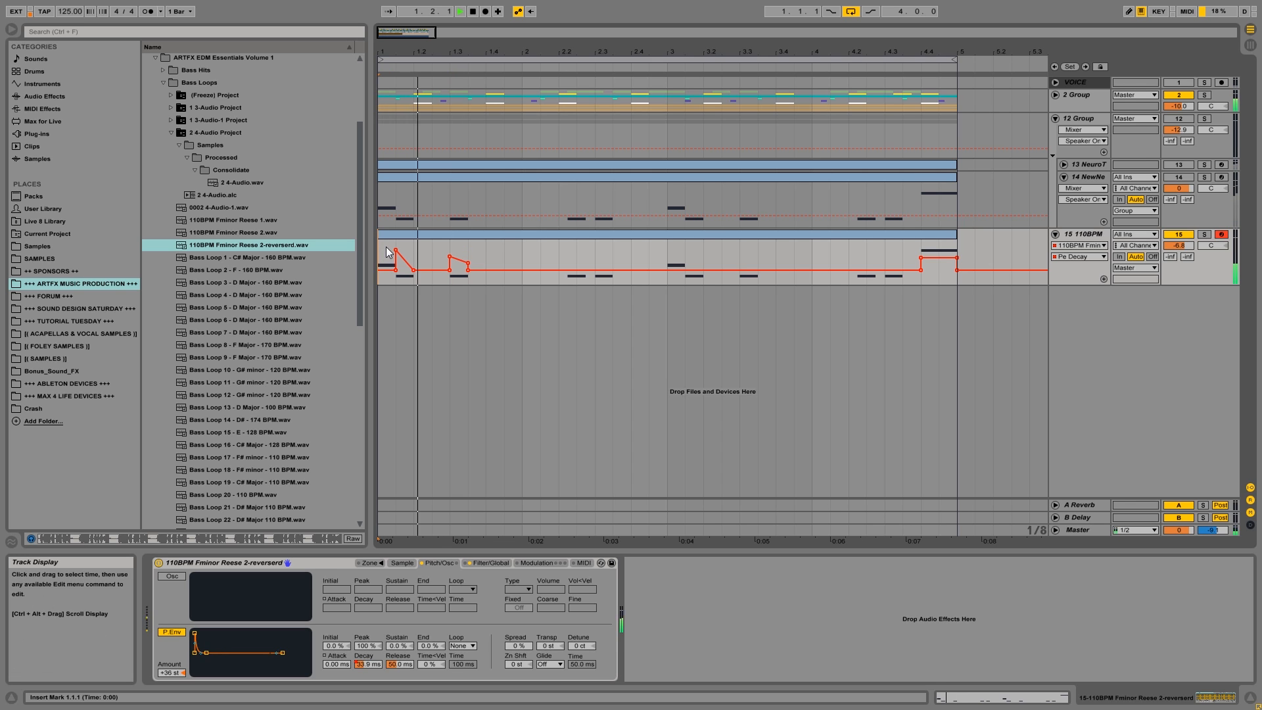
{"action": "key", "text": "space"}
Remove the raised Pe Decay breakpoints over 1.3.1–1.3.3 one after the other, listening in between.
{"action": "left_click", "coordinate": [448, 257]}
{"action": "key", "text": "space"}
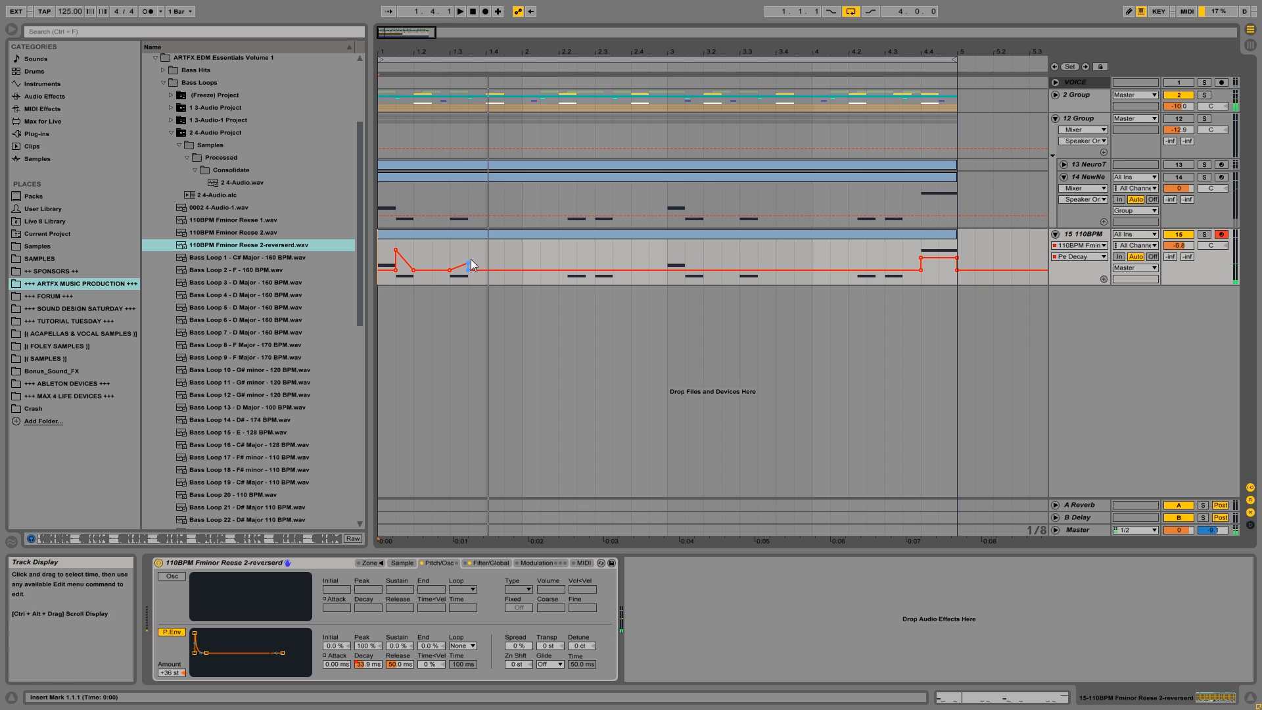
{"action": "key", "text": "space"}
{"action": "left_click", "coordinate": [468, 263]}
{"action": "left_click_drag", "start_coordinate": [397, 248], "coordinate": [411, 248]}
{"action": "right_click", "coordinate": [404, 244]}
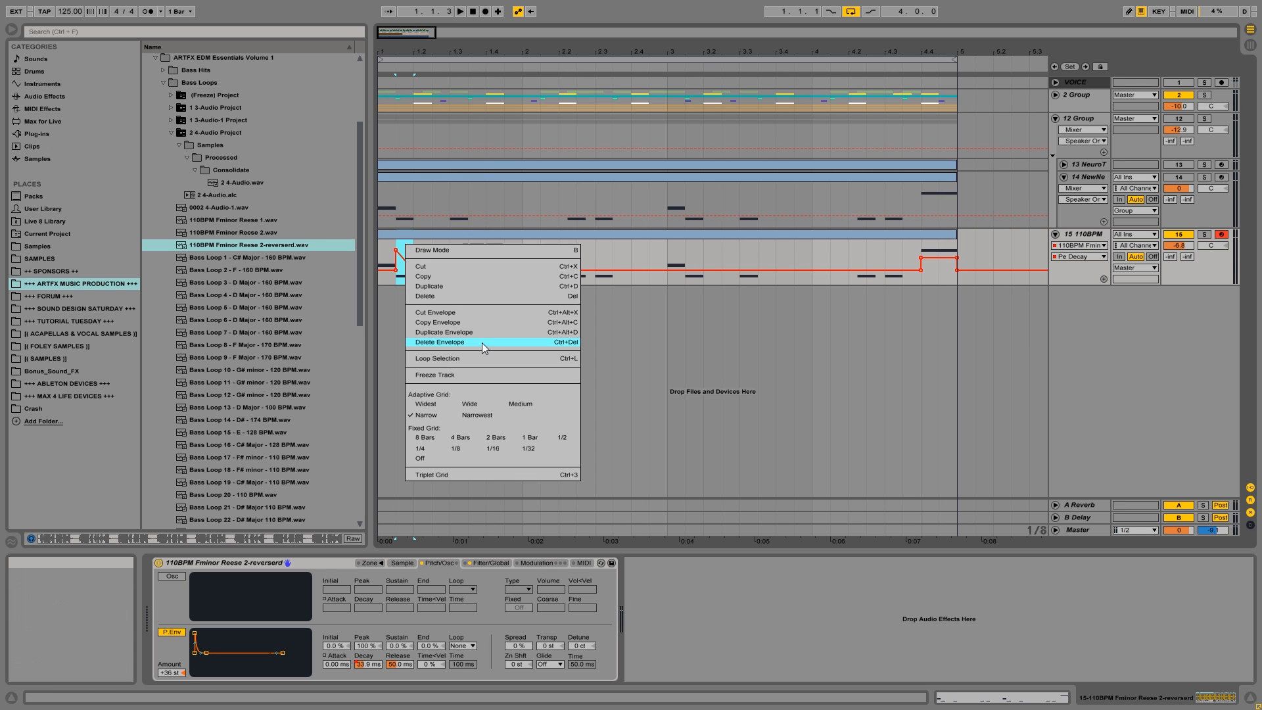
{"action": "left_click", "coordinate": [471, 322]}
{"action": "left_click", "coordinate": [686, 258]}
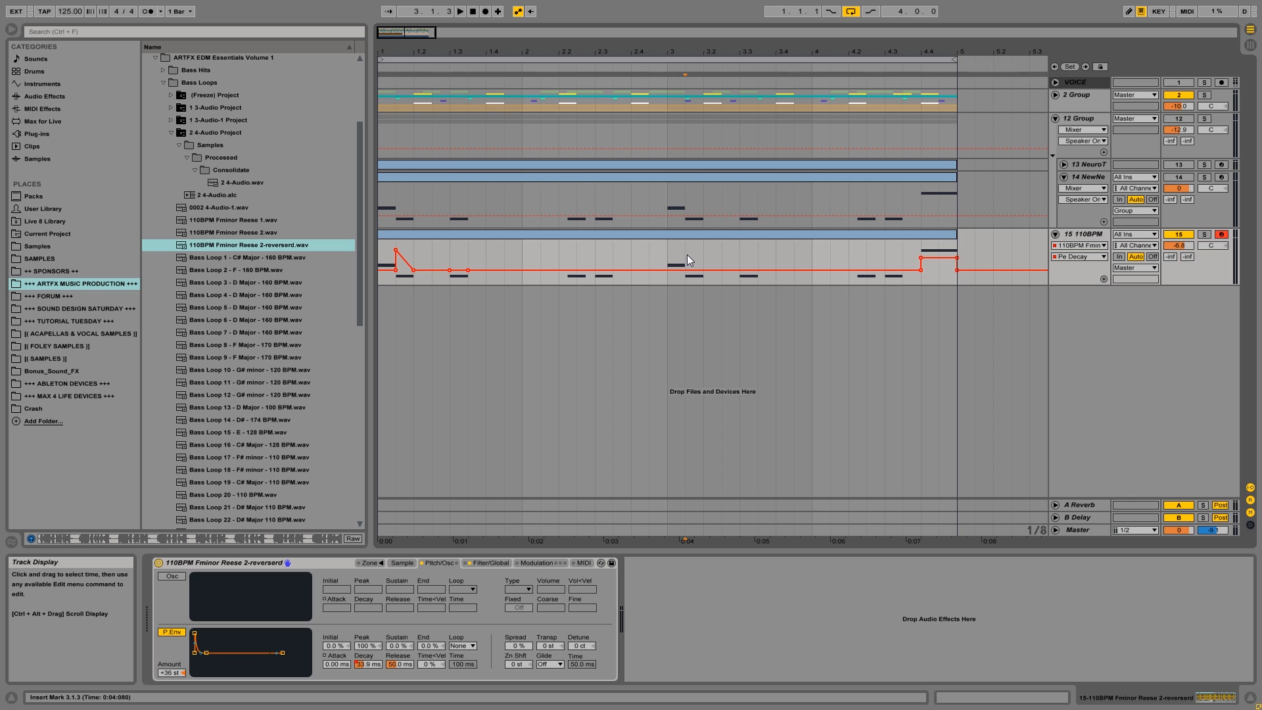
{"action": "left_click", "coordinate": [472, 12]}
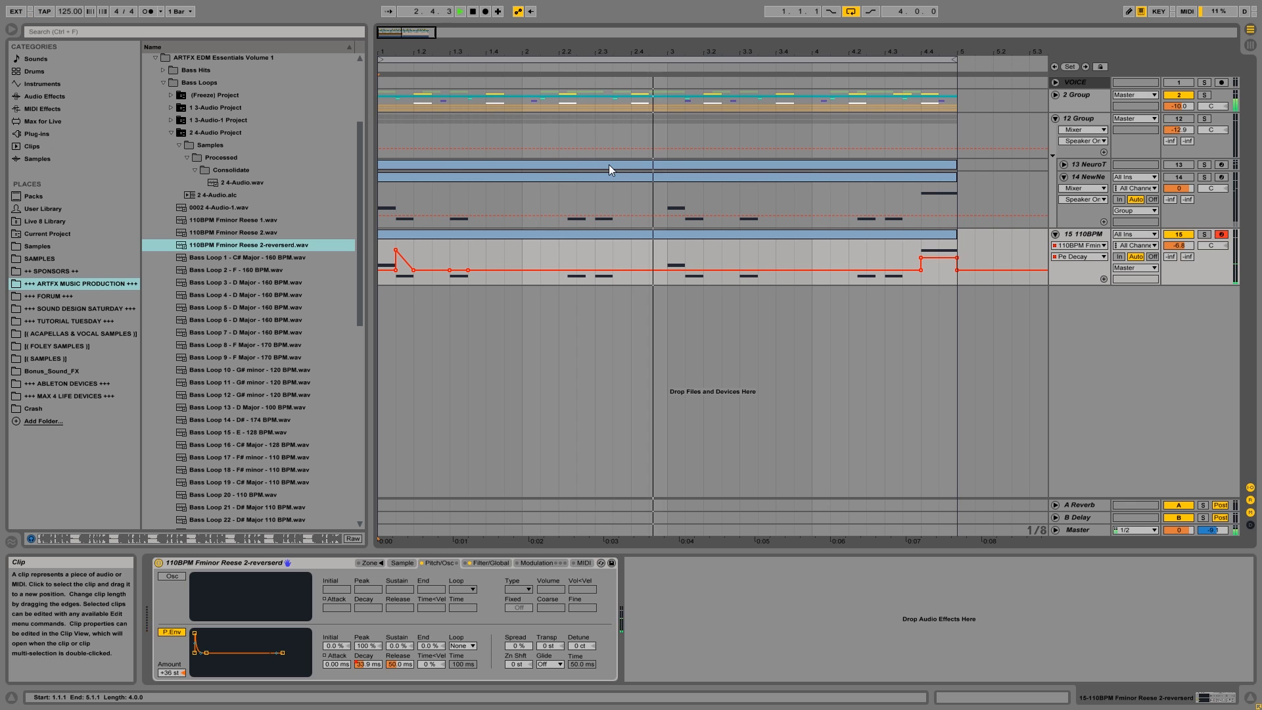
{"action": "left_click_drag", "start_coordinate": [405, 256], "coordinate": [419, 262]}
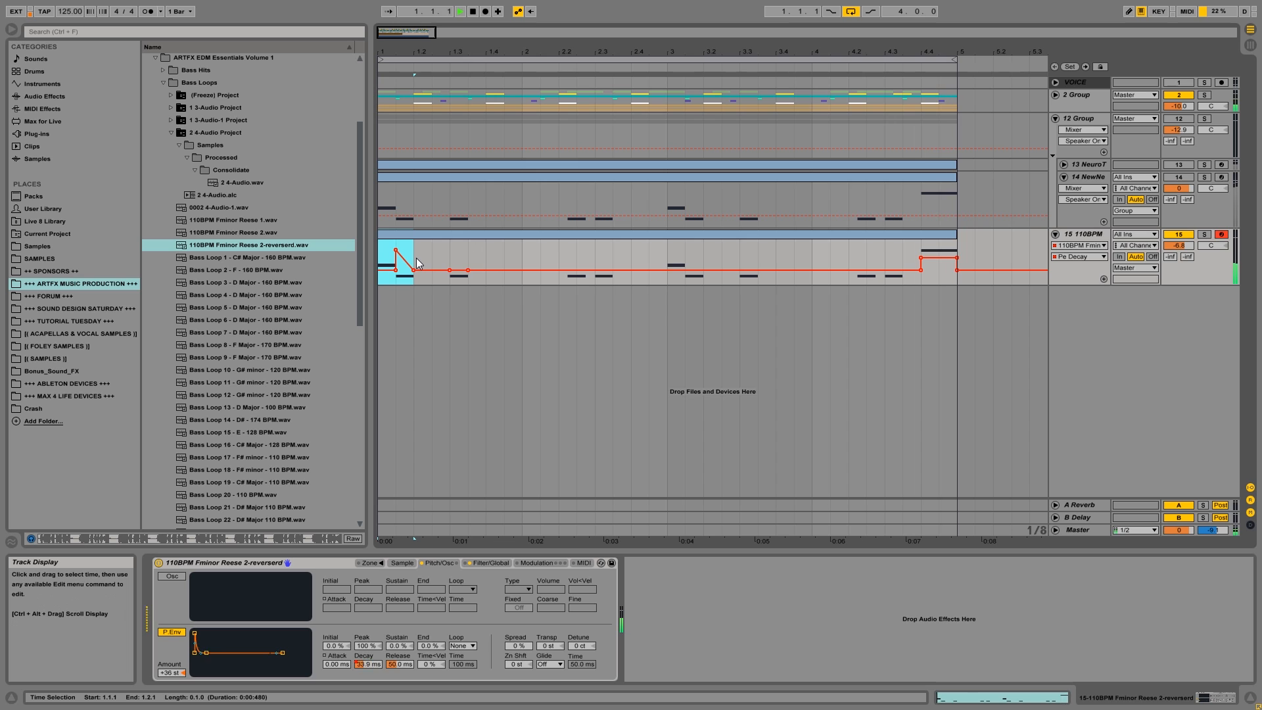
{"action": "right_click", "coordinate": [419, 257]}
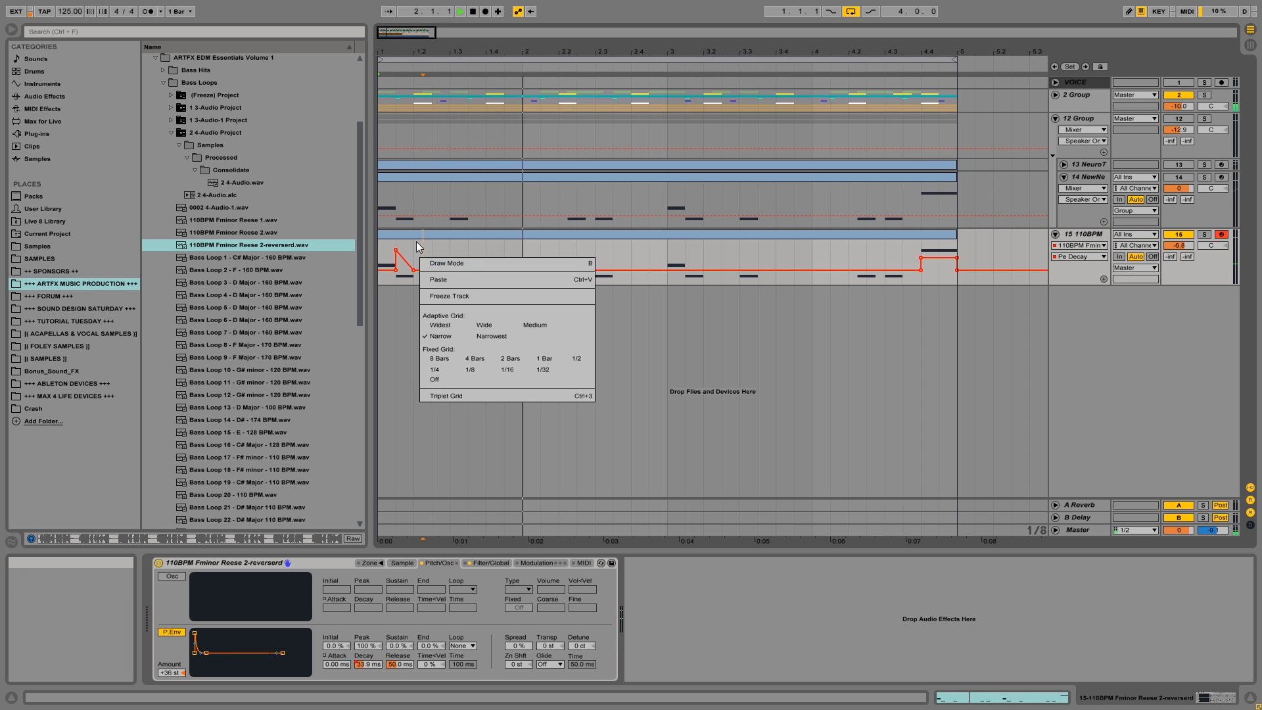
{"action": "left_click", "coordinate": [422, 255]}
Copy the Pe Decay envelope over 1.1.1–1.2.3, paste it at 3.1.1, and play from the start.
{"action": "left_click_drag", "start_coordinate": [432, 255], "coordinate": [380, 257]}
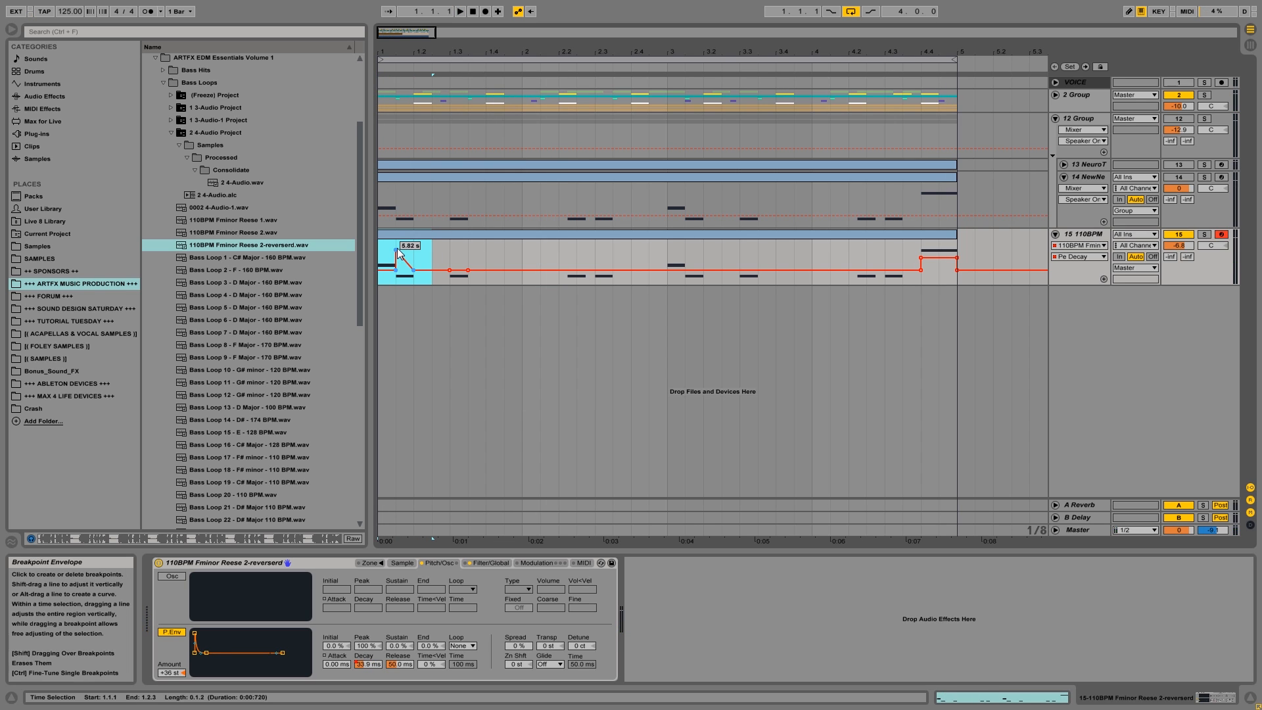
{"action": "right_click", "coordinate": [398, 250]}
{"action": "left_click", "coordinate": [450, 336]}
{"action": "left_click", "coordinate": [672, 258]}
{"action": "key", "text": "ctrl+v"}
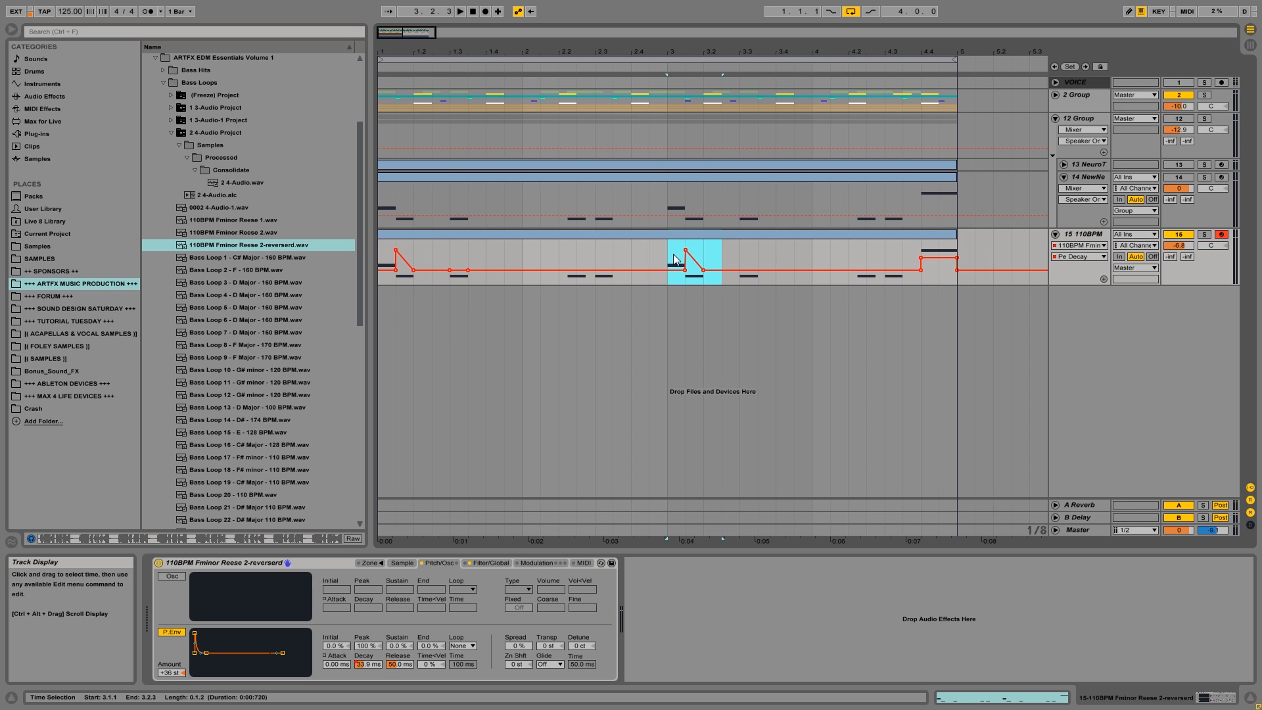
{"action": "left_click", "coordinate": [385, 255]}
{"action": "key", "text": "space"}
{"action": "key", "text": "space"}
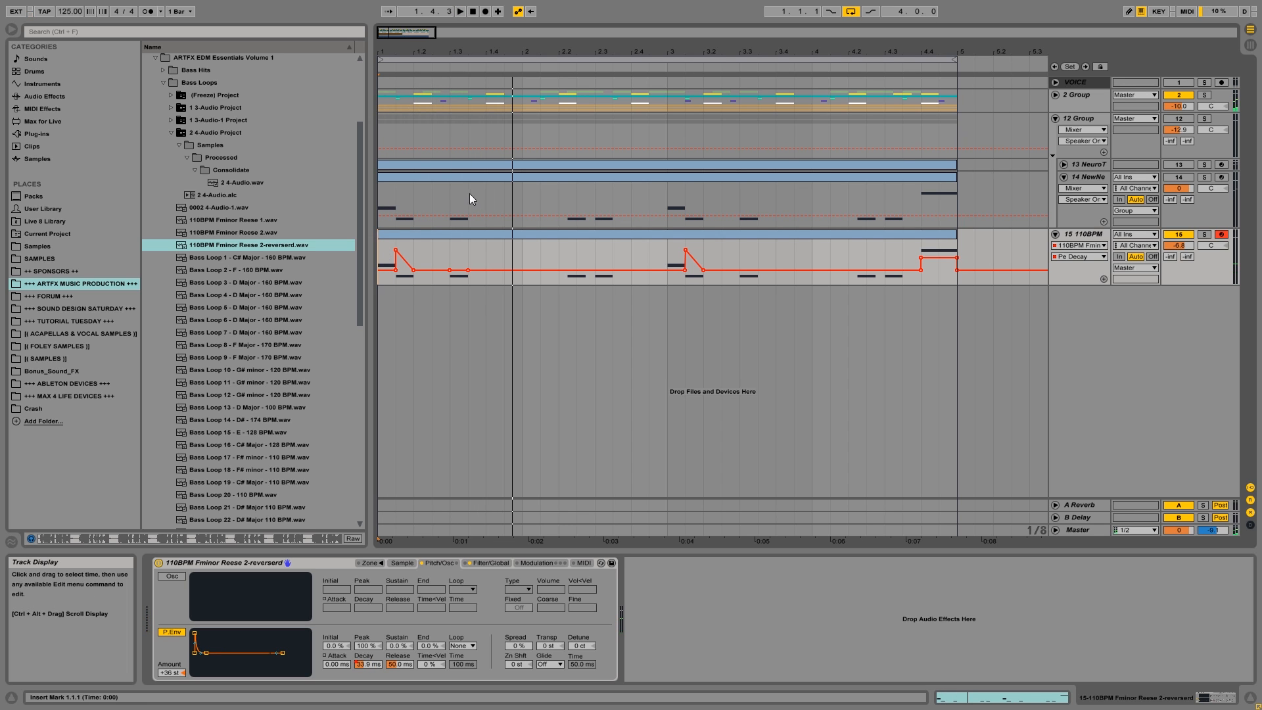
Open track 15's MIDI clip, copy the second F3 note to 1.2.1, and play it with the track soloed.
{"action": "double_click", "coordinate": [425, 234]}
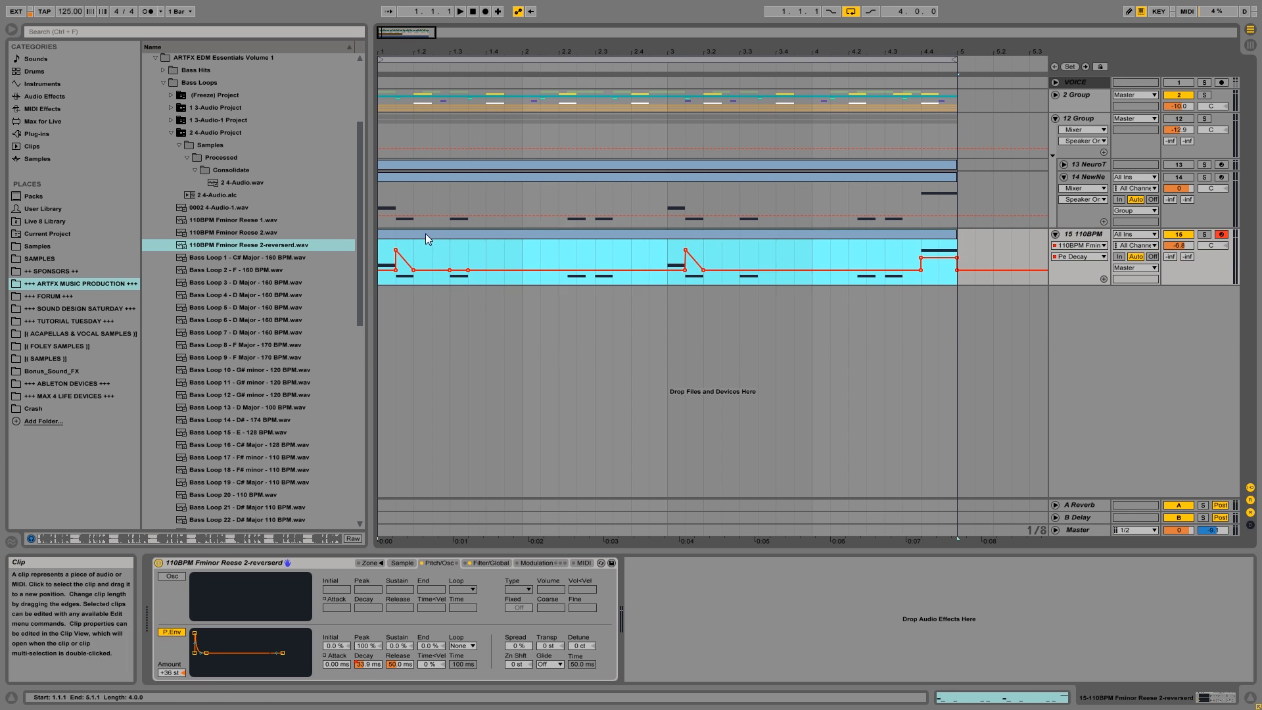
{"action": "left_click_drag", "start_coordinate": [388, 463], "coordinate": [421, 462]}
{"action": "key", "text": "space"}
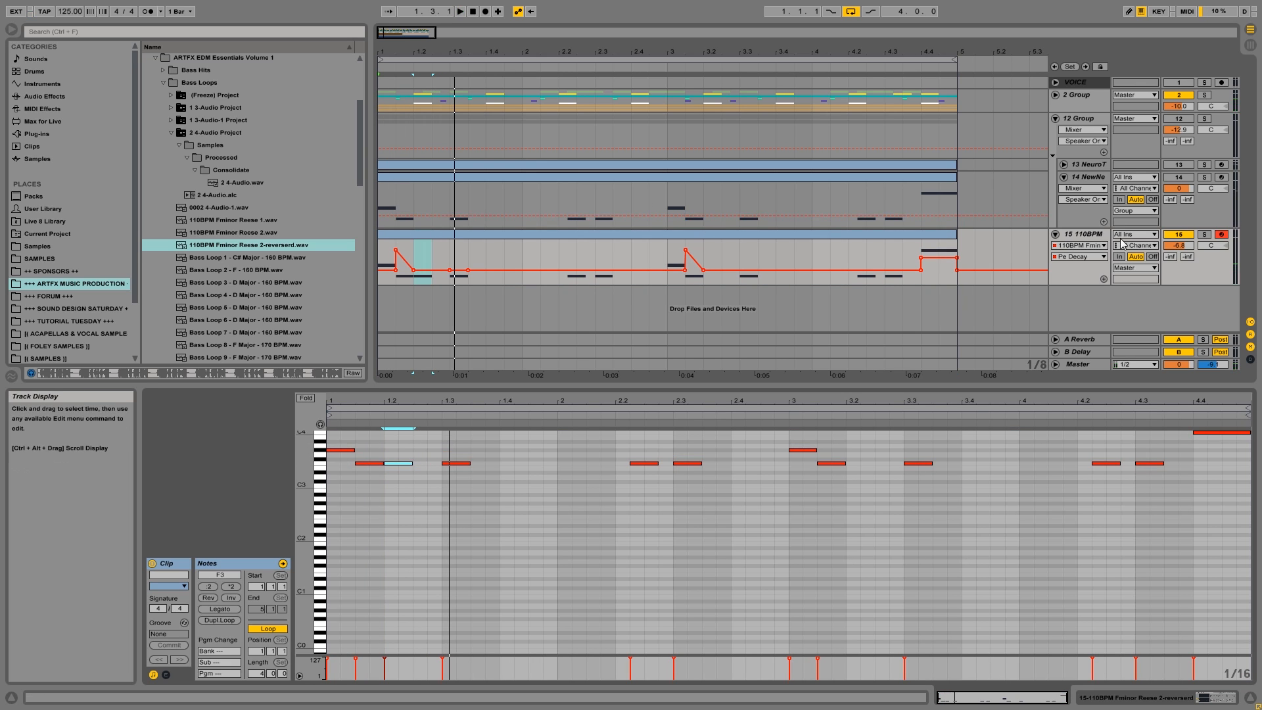
{"action": "left_click", "coordinate": [1205, 235]}
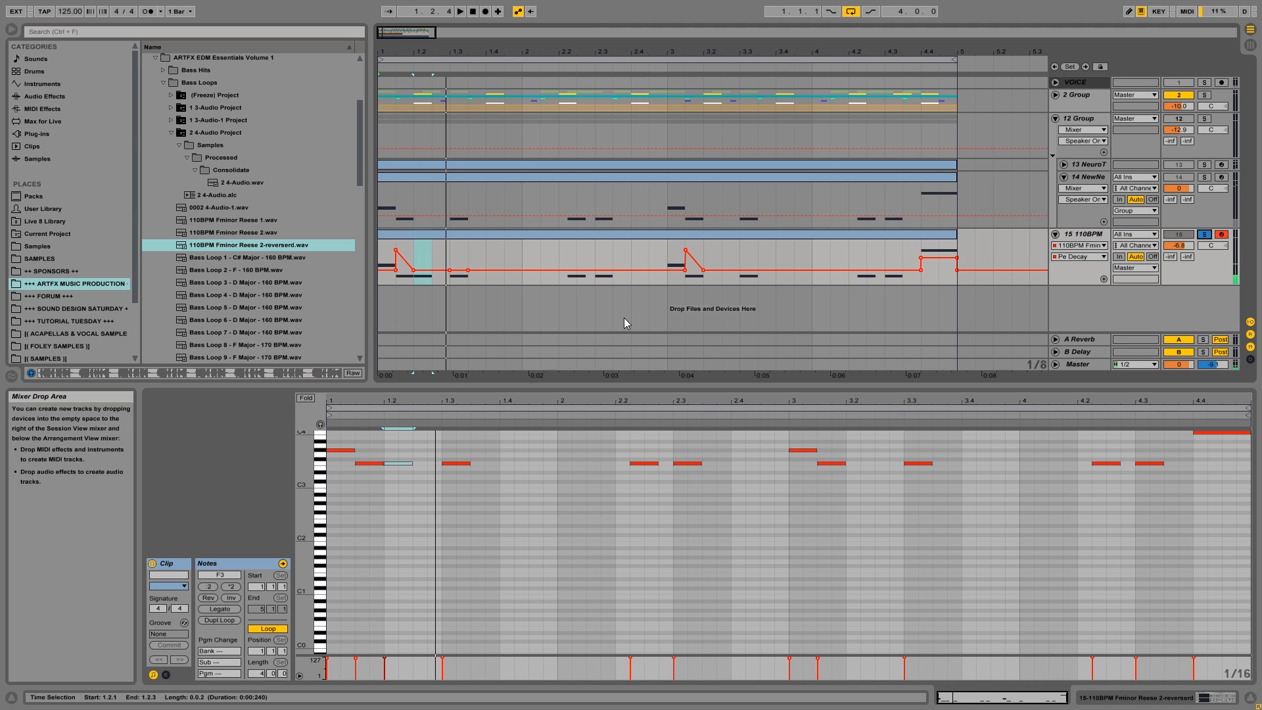
{"action": "key", "text": "space"}
Move the copied F3 note to 1.2.2, listen to it, and unsolo track 15.
{"action": "left_click", "coordinate": [412, 464]}
{"action": "left_click_drag", "start_coordinate": [414, 466], "coordinate": [423, 466]}
{"action": "key", "text": "space"}
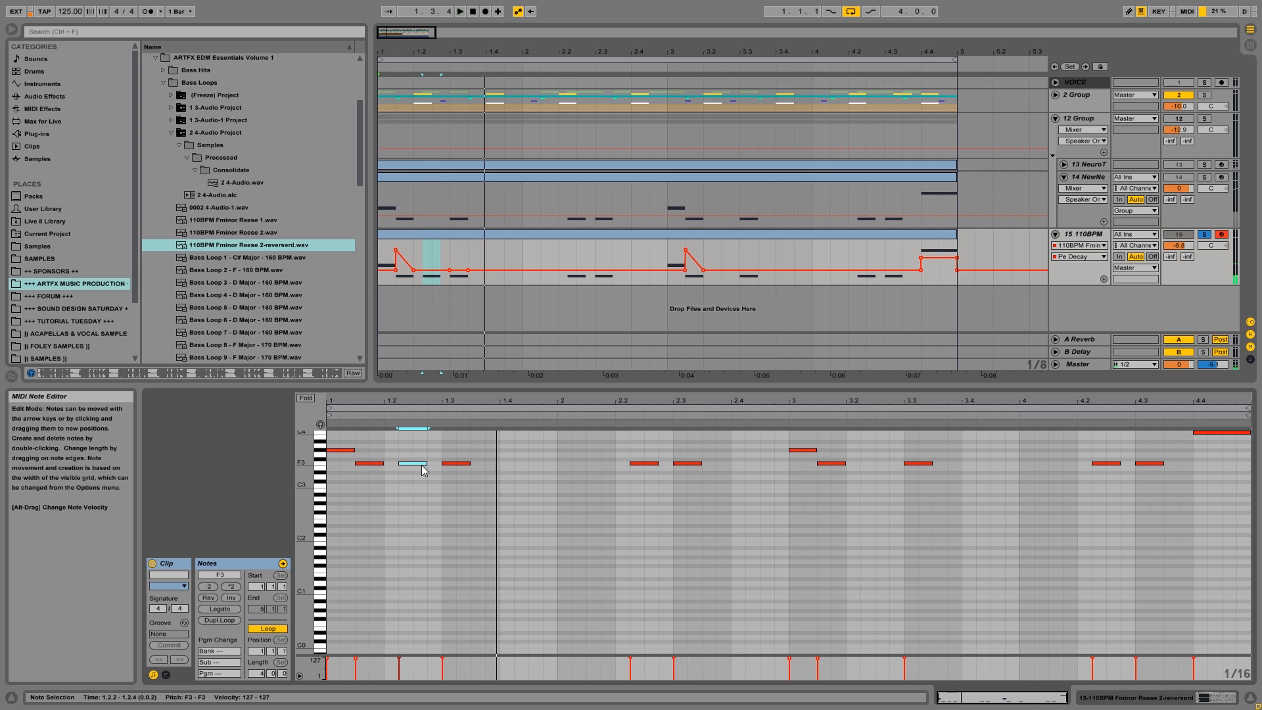
{"action": "left_click", "coordinate": [1209, 237]}
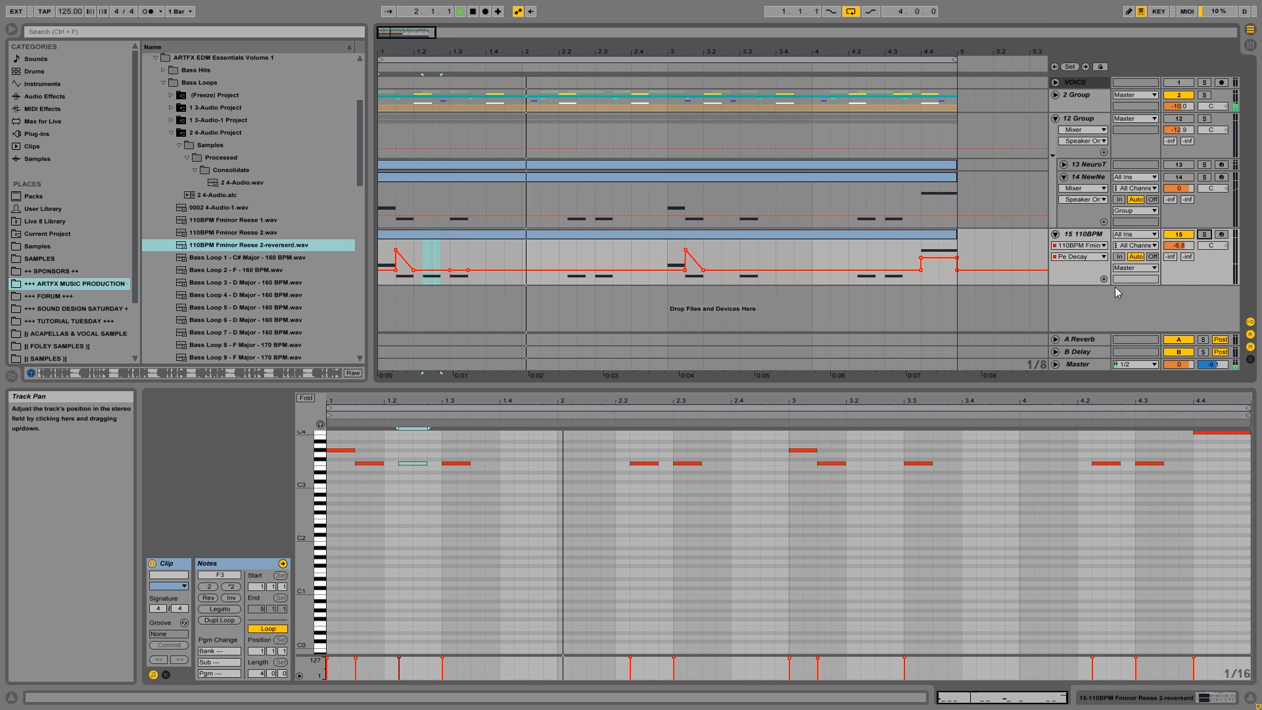
Automate Pe Decay over the new note at 1.2.2–1.2.4, raising its end to about 4.17 s and then its start, and play it.
{"action": "left_click", "coordinate": [430, 269]}
{"action": "left_click", "coordinate": [432, 259]}
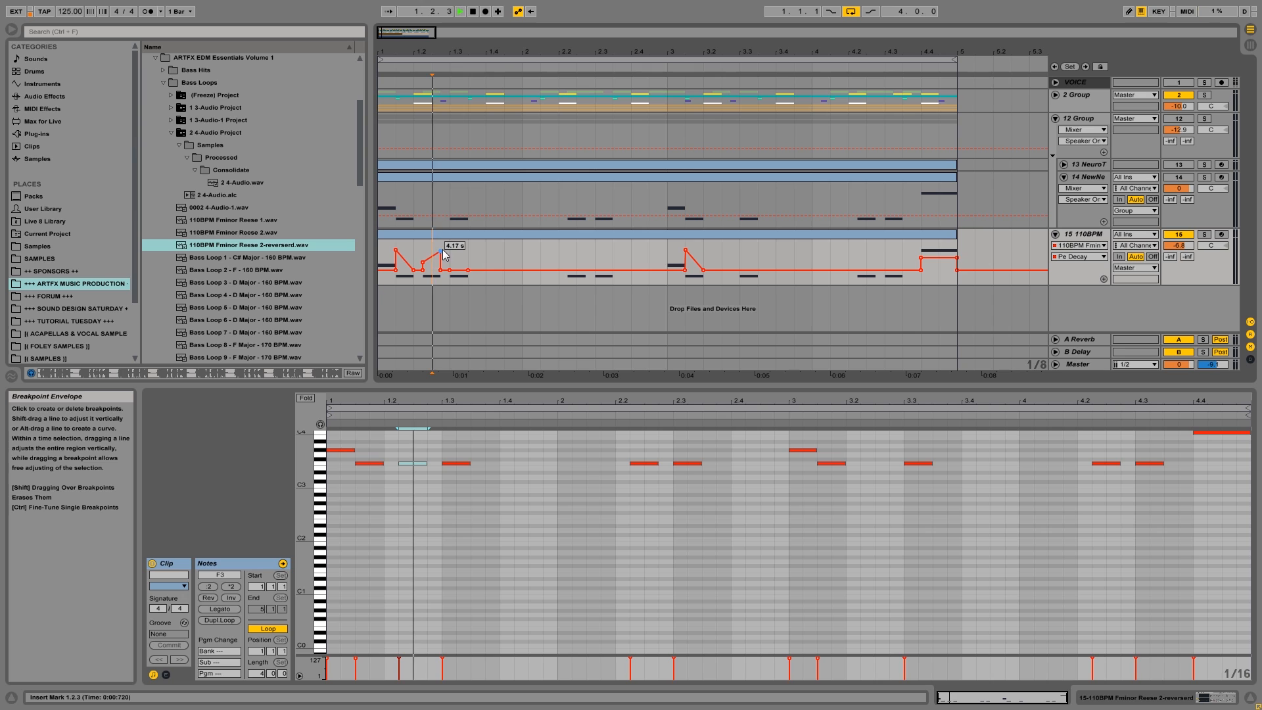
{"action": "left_click", "coordinate": [391, 235]}
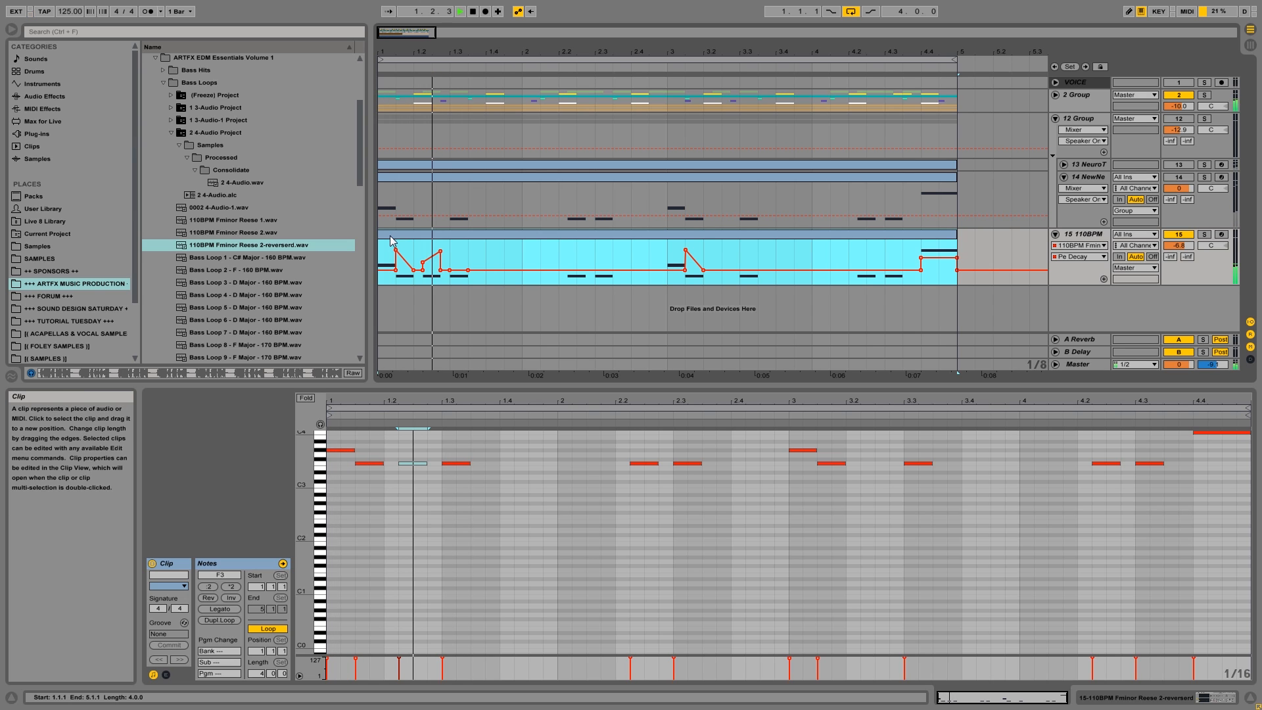
{"action": "left_click", "coordinate": [439, 261]}
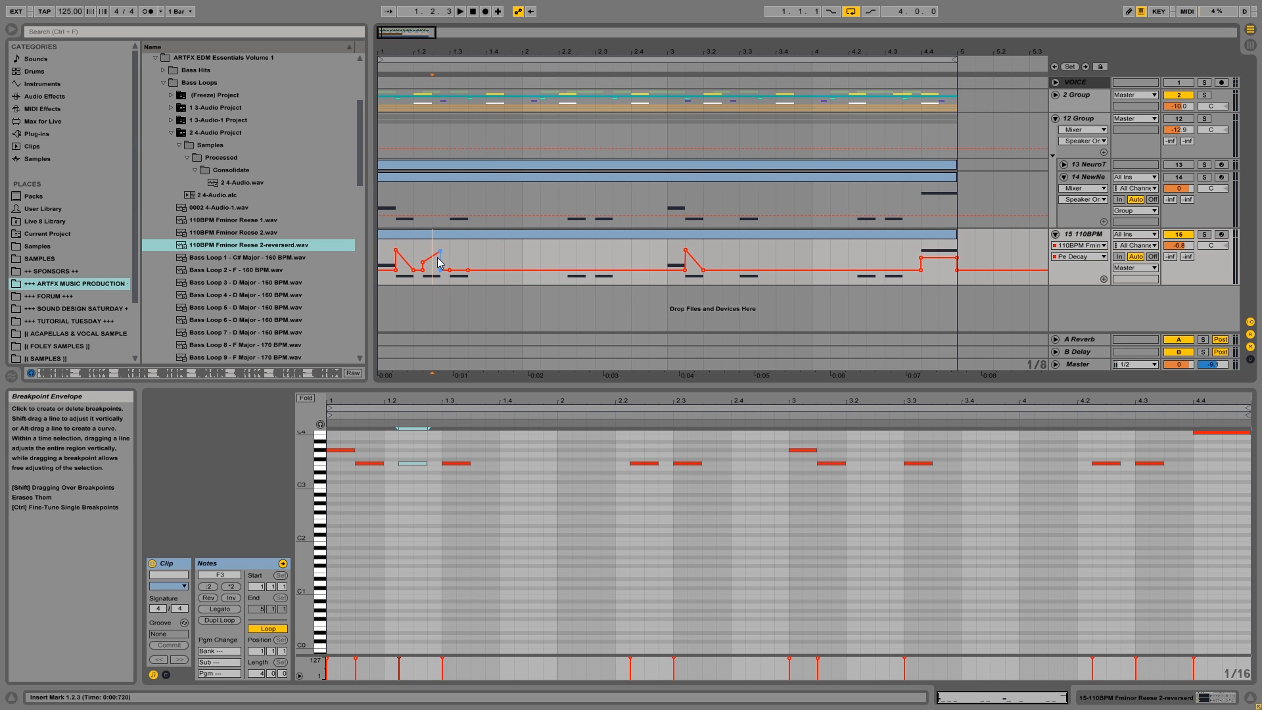
{"action": "key", "text": "space"}
{"action": "left_click", "coordinate": [381, 233]}
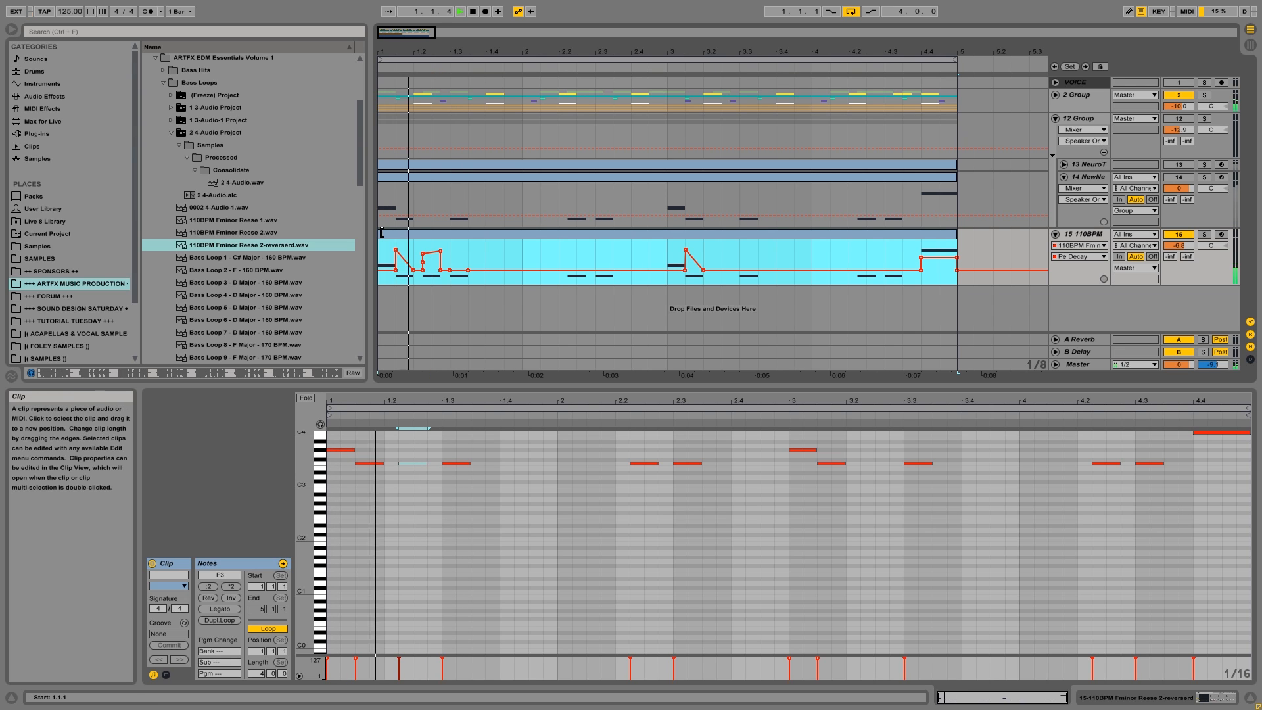
Stop playback, reopen track 15's MIDI clip, and copy the F3 note at 1.2.2 to 3.2.2.
{"action": "key", "text": "space"}
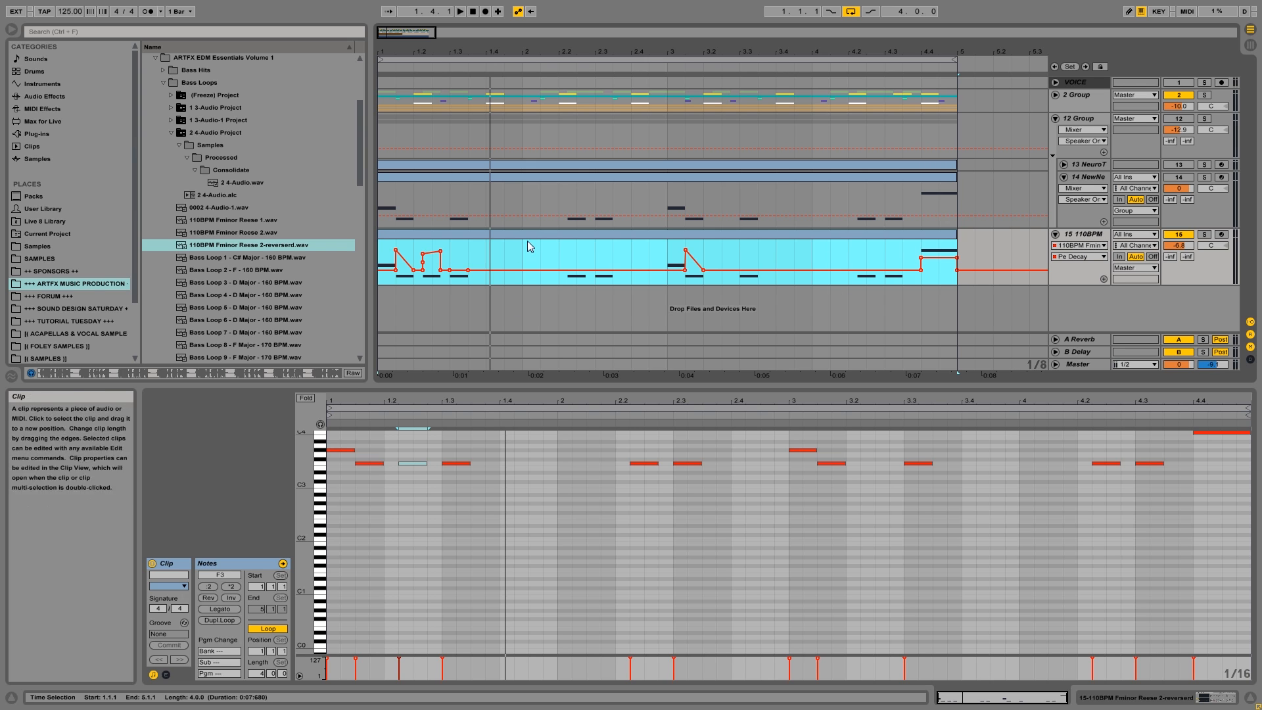
{"action": "left_click", "coordinate": [1172, 698]}
{"action": "left_click", "coordinate": [402, 563]}
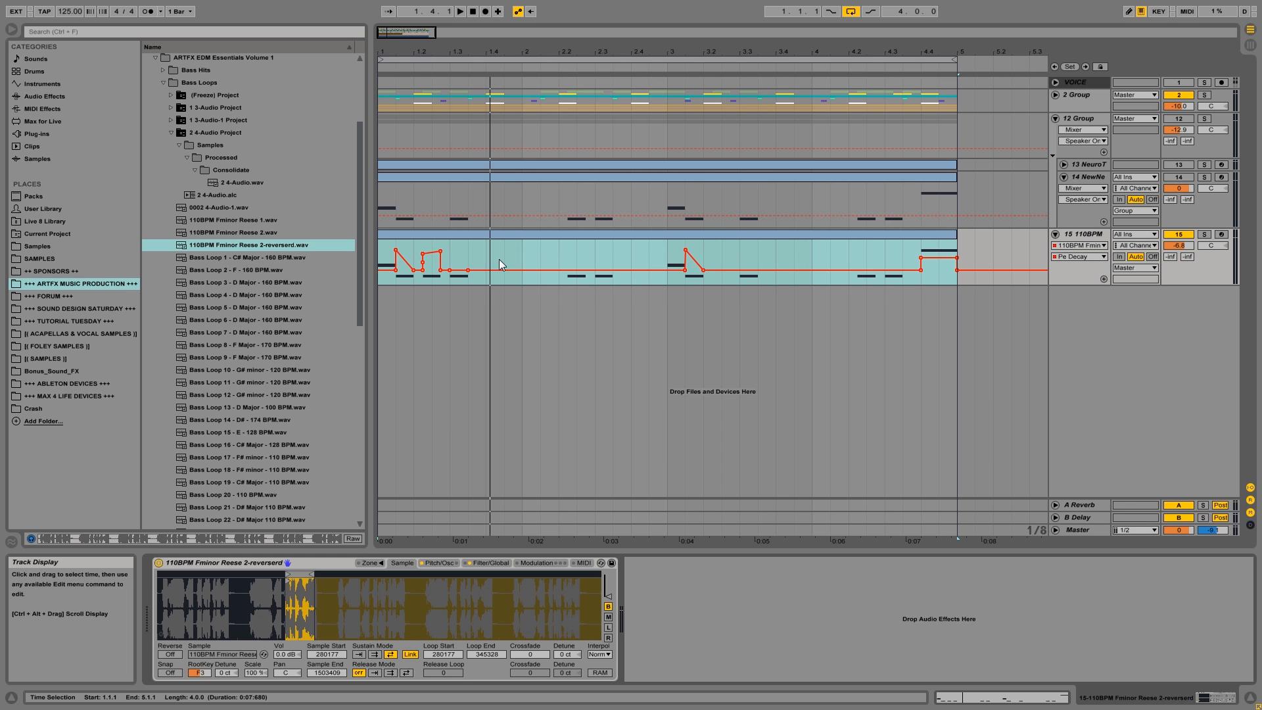
{"action": "double_click", "coordinate": [715, 235]}
{"action": "left_click_drag", "start_coordinate": [413, 464], "coordinate": [878, 464]}
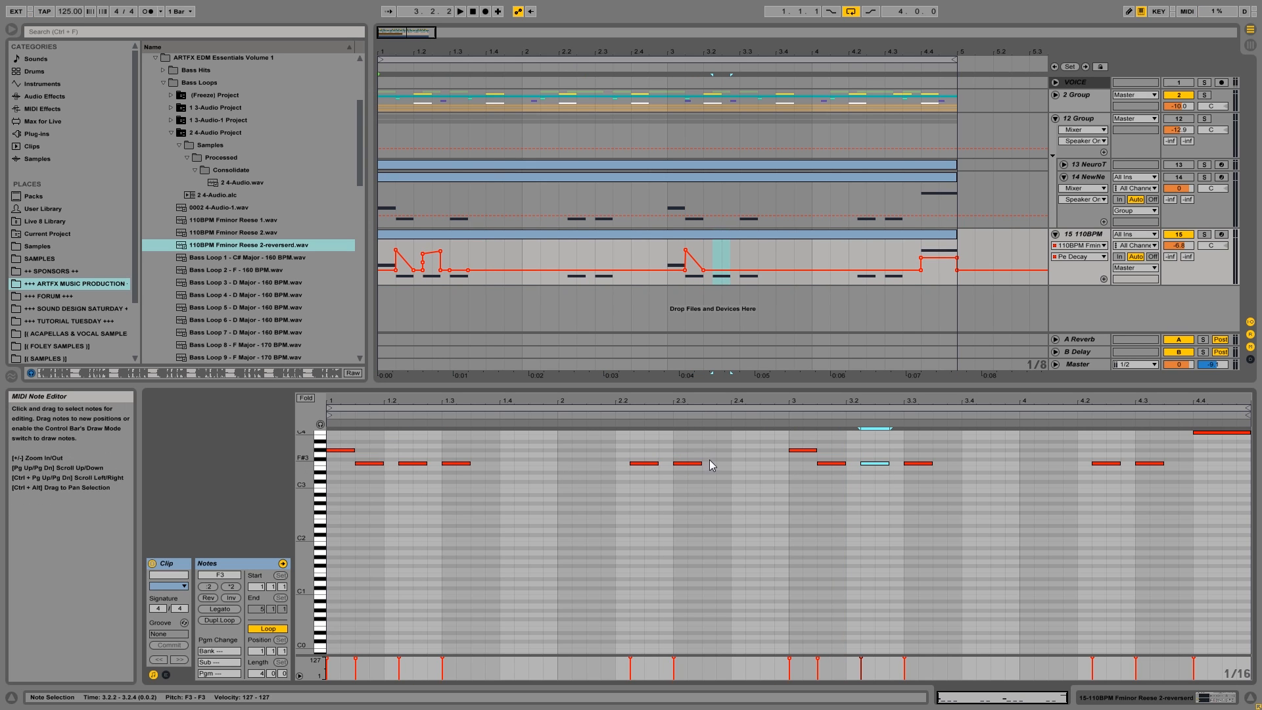
Automate Pe Decay over the new note at 3.2.2–3.2.4, raising its start above its end, and play from 3.1.1.
{"action": "left_click", "coordinate": [723, 273]}
{"action": "double_click", "coordinate": [721, 266]}
{"action": "left_click", "coordinate": [722, 265]}
{"action": "left_click_drag", "start_coordinate": [713, 260], "coordinate": [712, 255]}
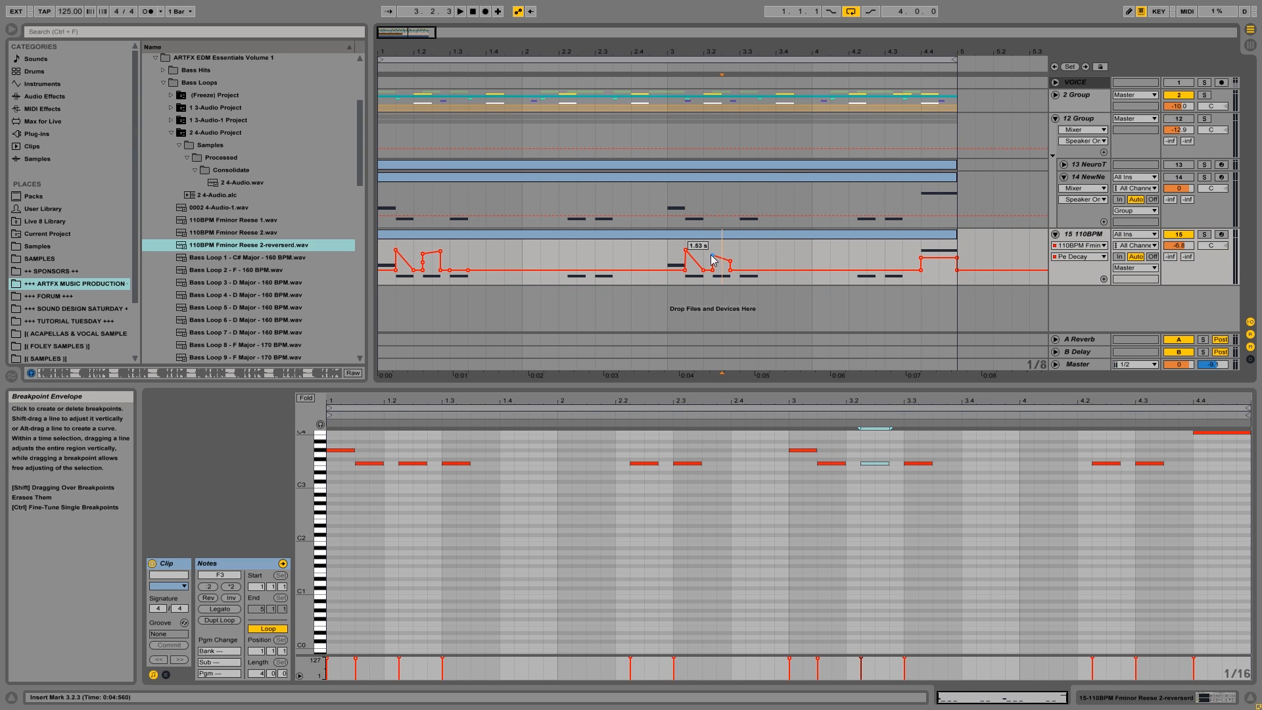
{"action": "left_click", "coordinate": [670, 257]}
{"action": "key", "text": "space"}
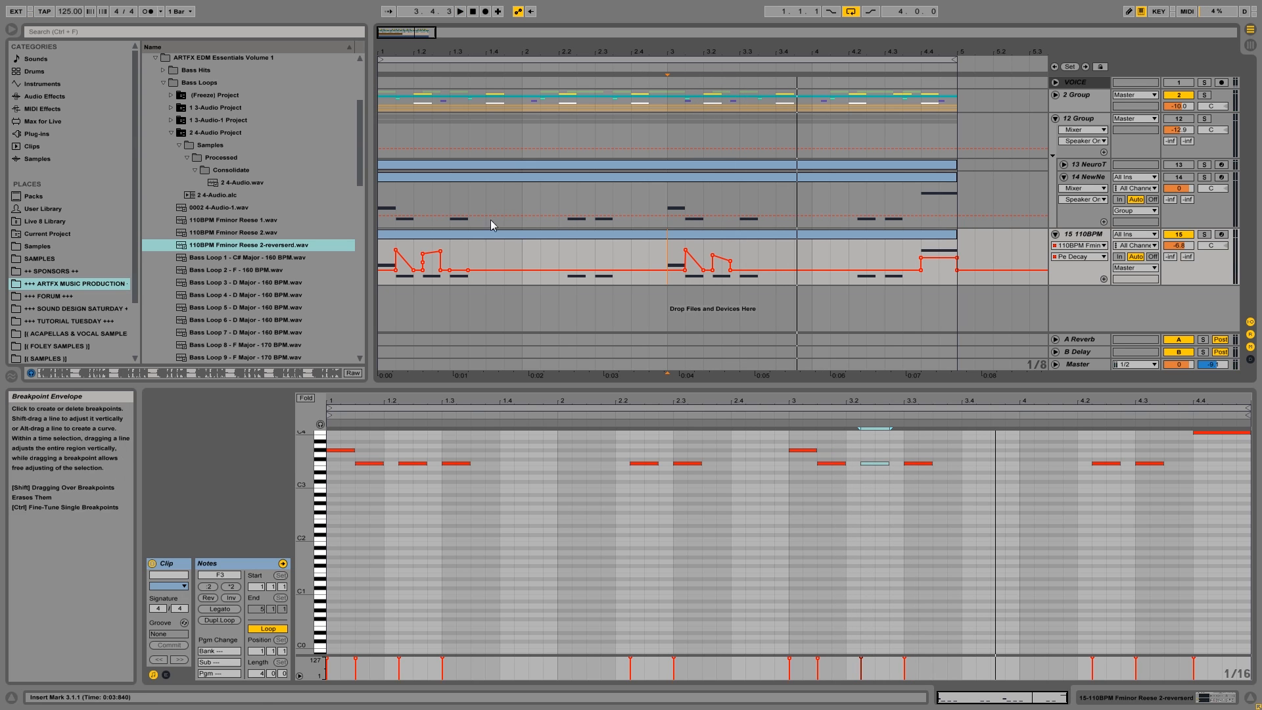
Duplicate track 15 and delete all notes from the duplicate's MIDI clip.
{"action": "left_click", "coordinate": [498, 236]}
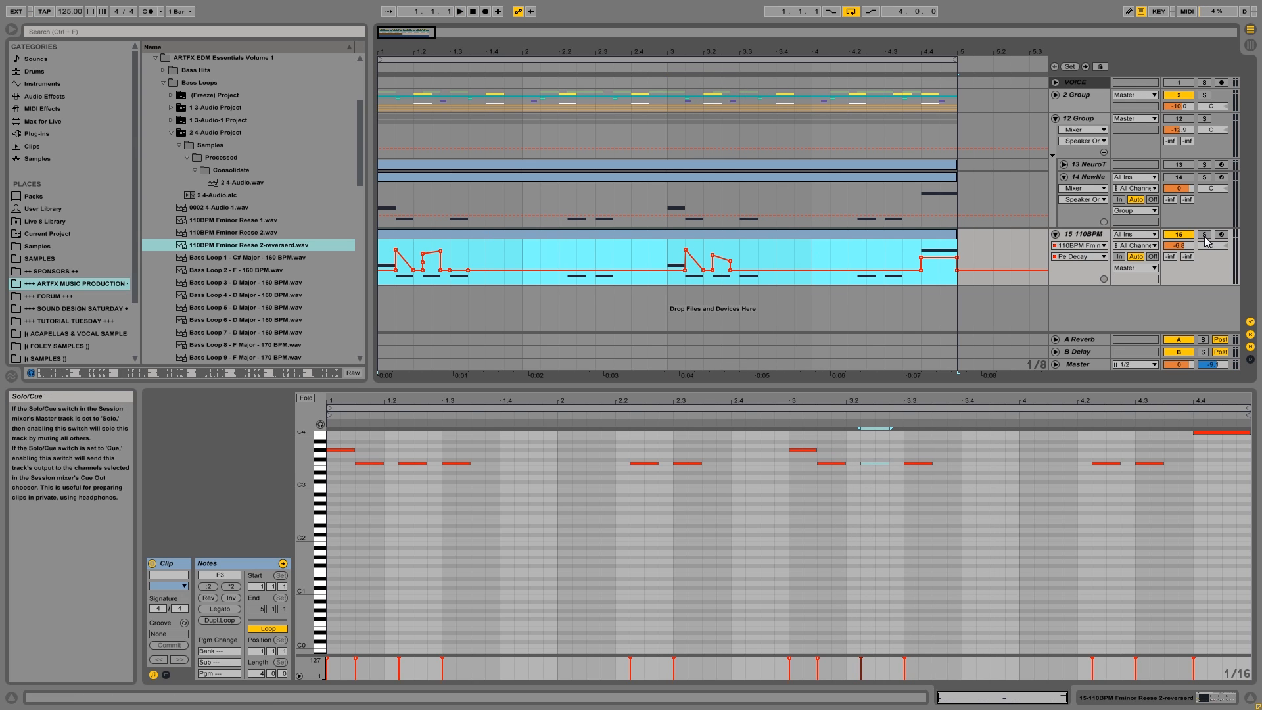
{"action": "right_click", "coordinate": [1078, 235]}
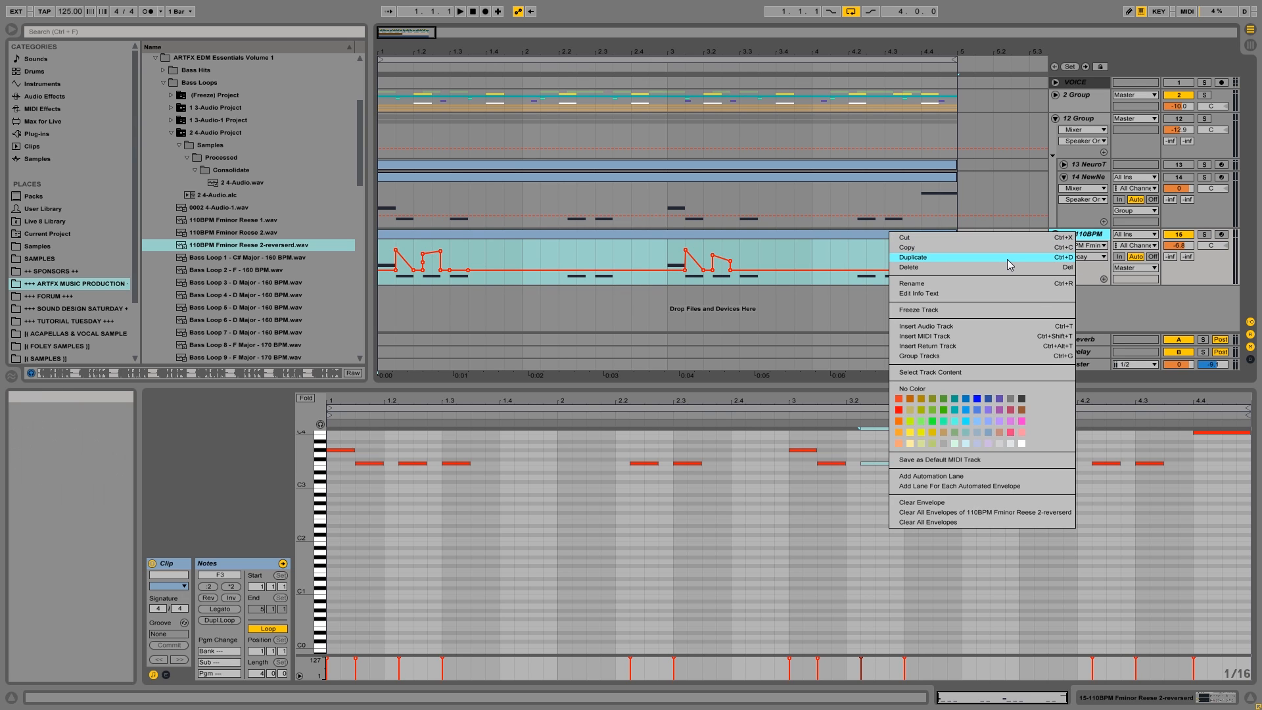
{"action": "left_click", "coordinate": [1007, 258]}
{"action": "left_click_drag", "start_coordinate": [964, 289], "coordinate": [865, 307]}
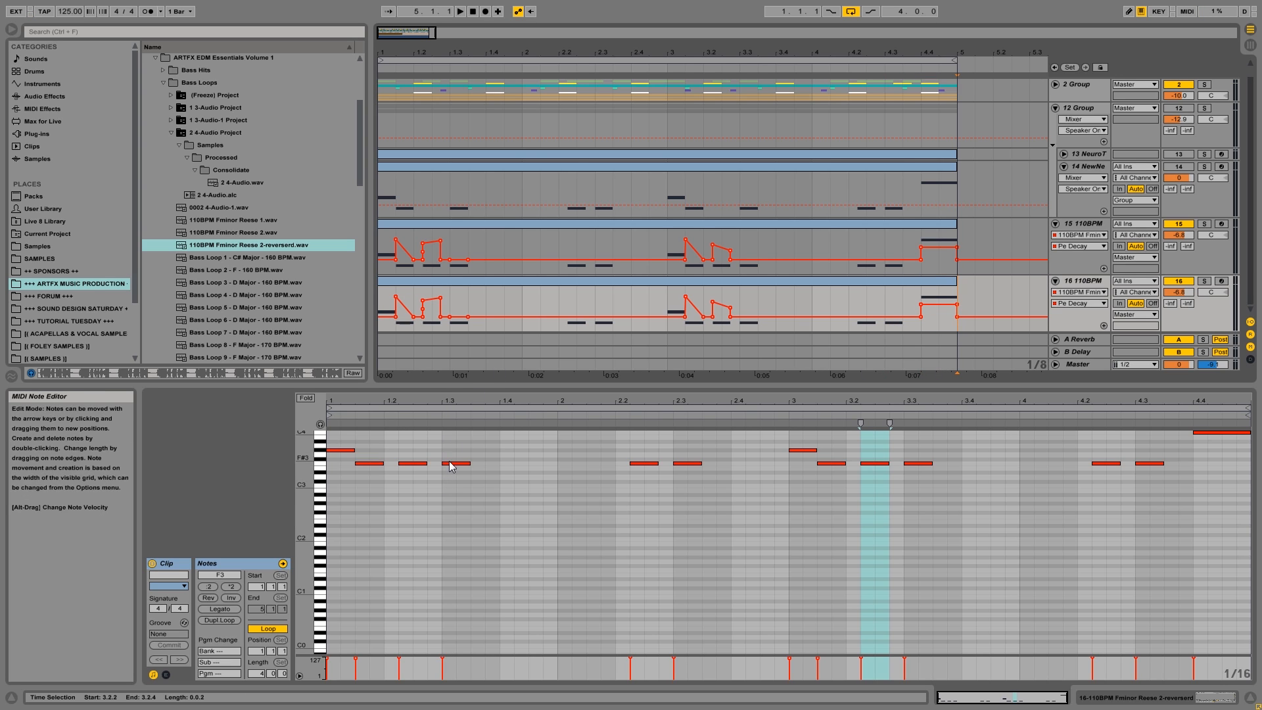
{"action": "key", "text": "ctrl+a"}
{"action": "key", "text": "Delete"}
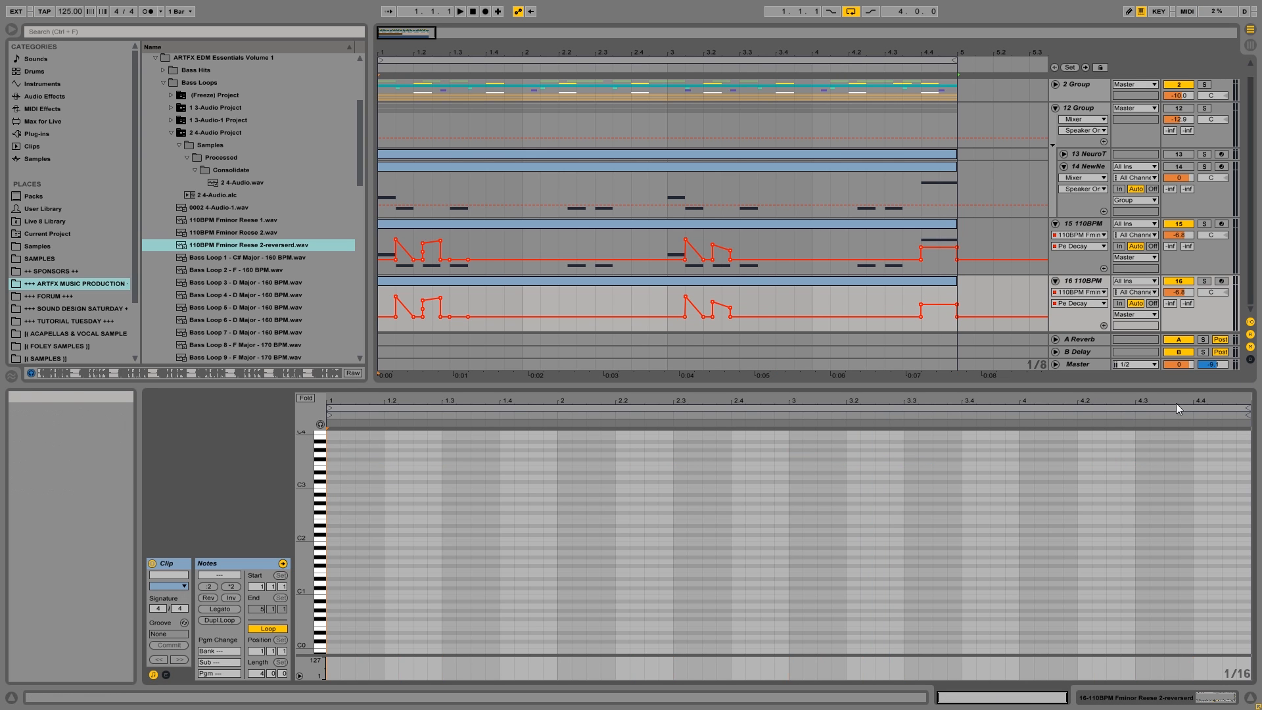
Draw a note over 1.4.1–2.1.1 in track 16's empty clip, listen to it, and raise its pitch to C3.
{"action": "double_click", "coordinate": [504, 495]}
{"action": "left_click_drag", "start_coordinate": [514, 495], "coordinate": [551, 494]}
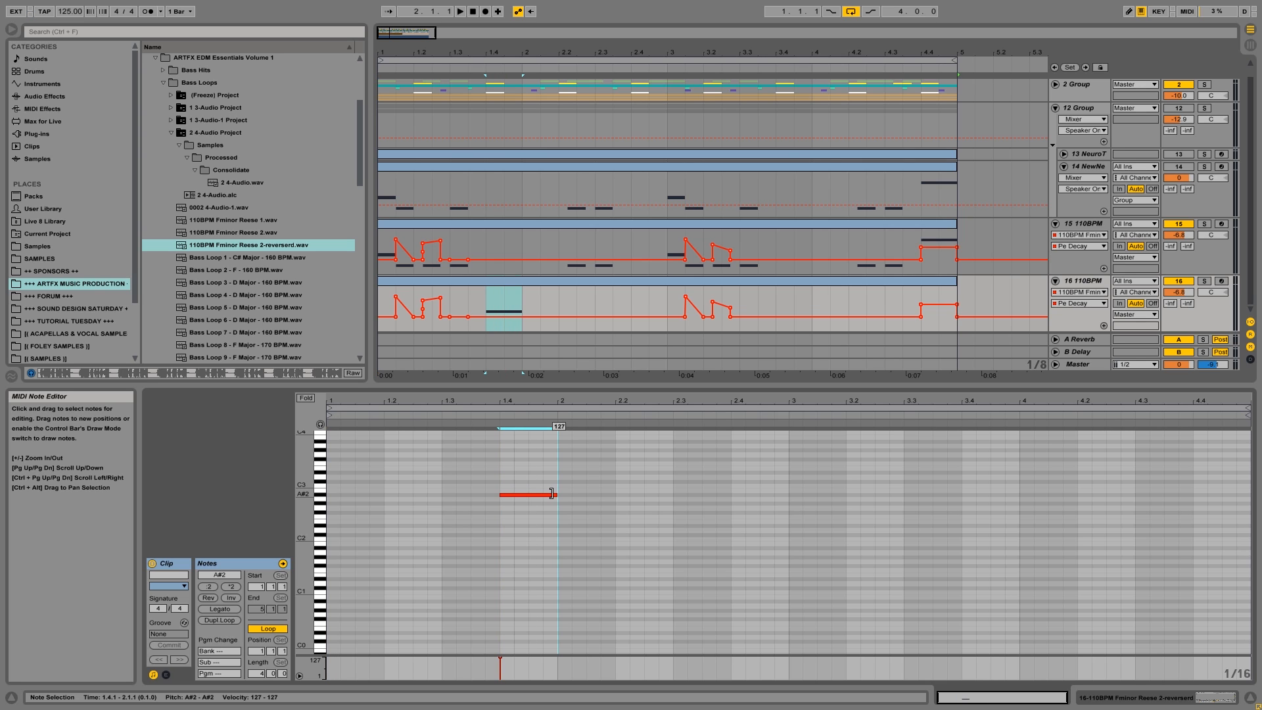
{"action": "left_click", "coordinate": [383, 303]}
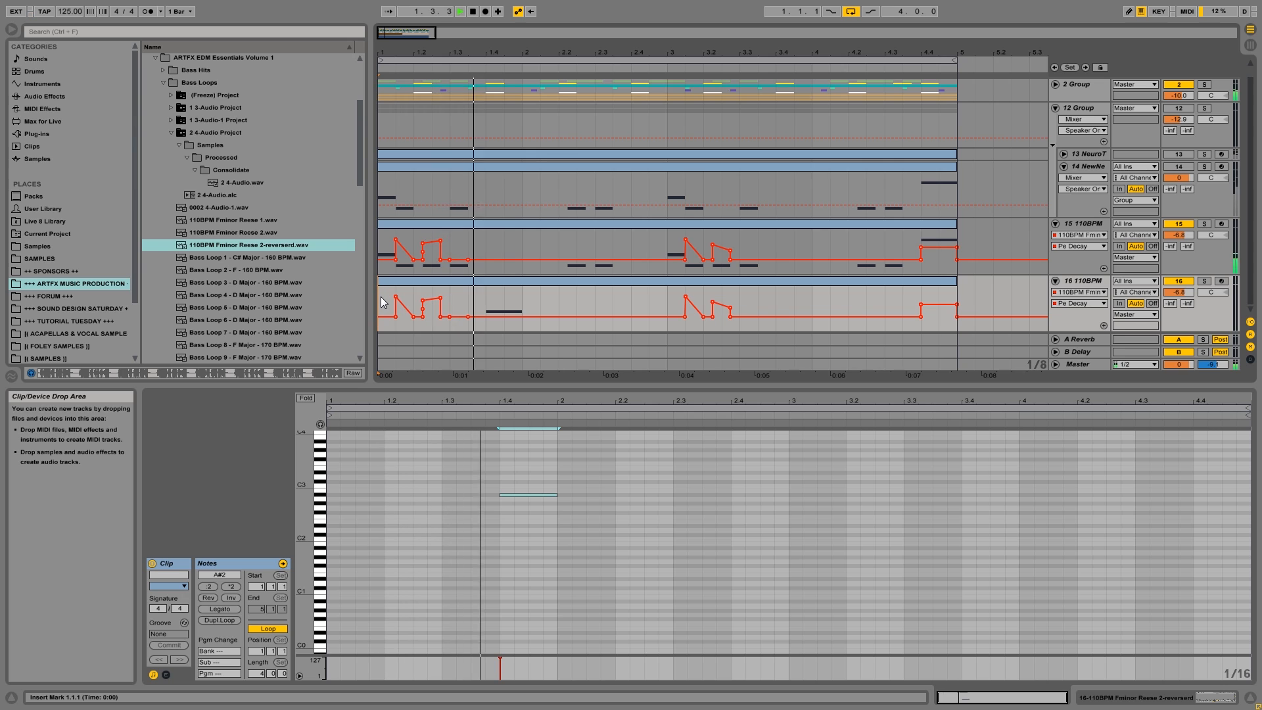
{"action": "left_click_drag", "start_coordinate": [512, 495], "coordinate": [512, 491]}
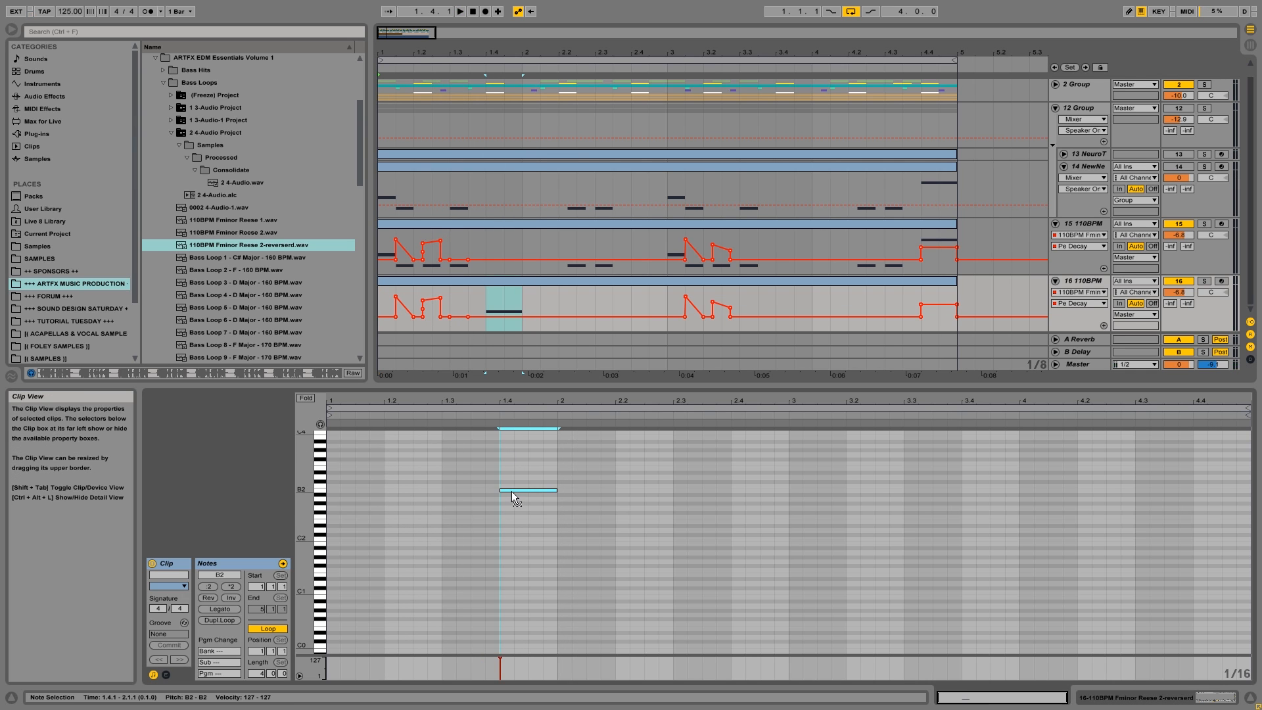
{"action": "key", "text": "space"}
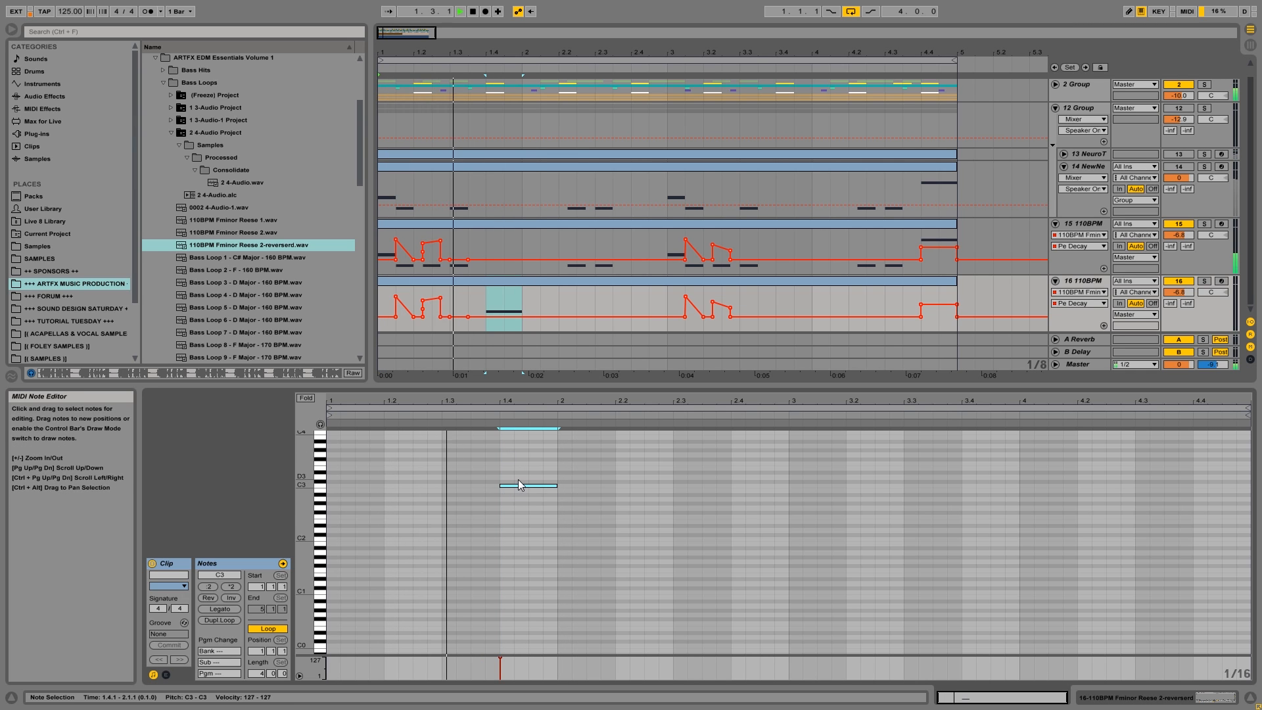
{"action": "key", "text": "space"}
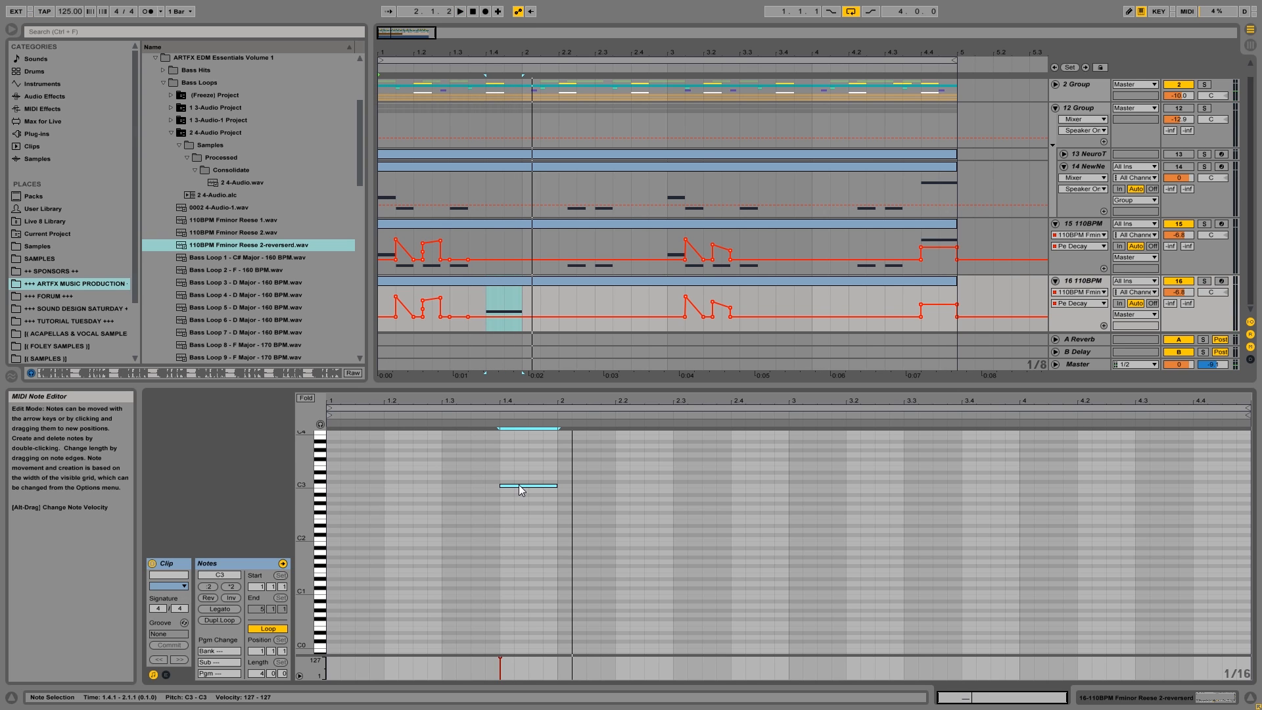
{"action": "left_click_drag", "start_coordinate": [519, 483], "coordinate": [519, 487]}
Move the sample start and loop start in track 16's Sampler to 407131, with the loop end at 472282, and play it.
{"action": "left_click", "coordinate": [1195, 699]}
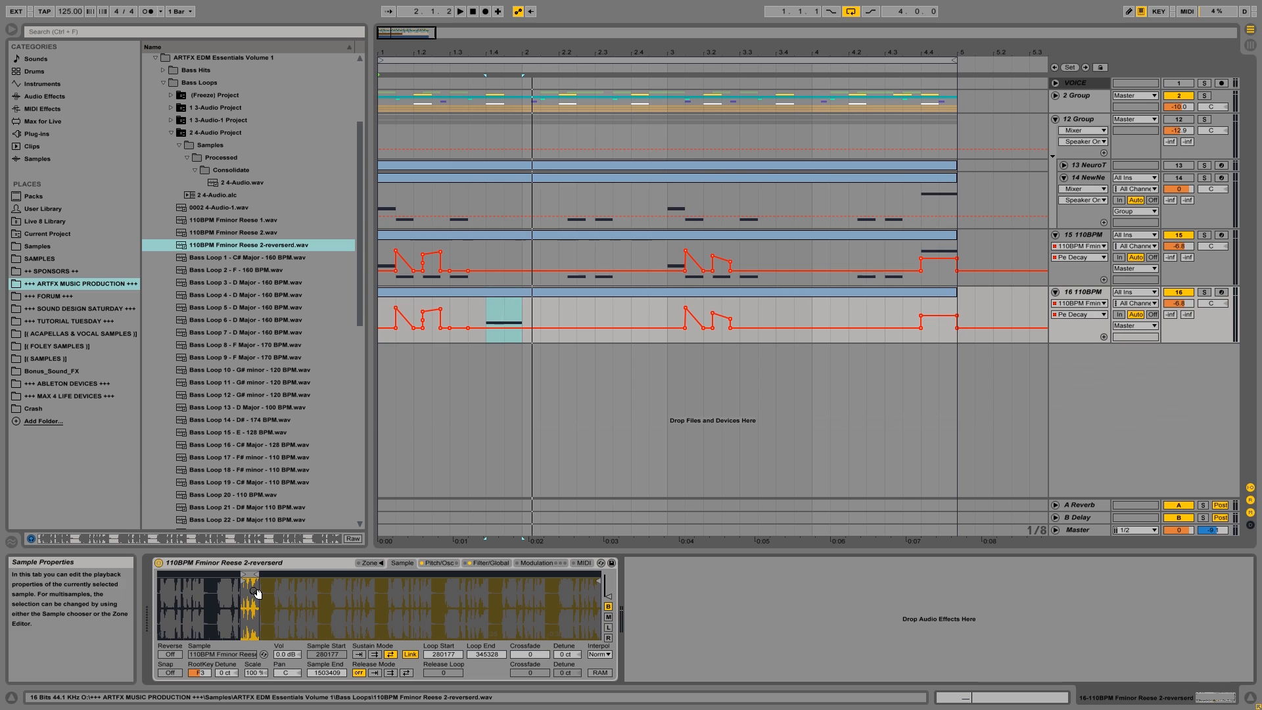
{"action": "left_click_drag", "start_coordinate": [247, 574], "coordinate": [291, 574]}
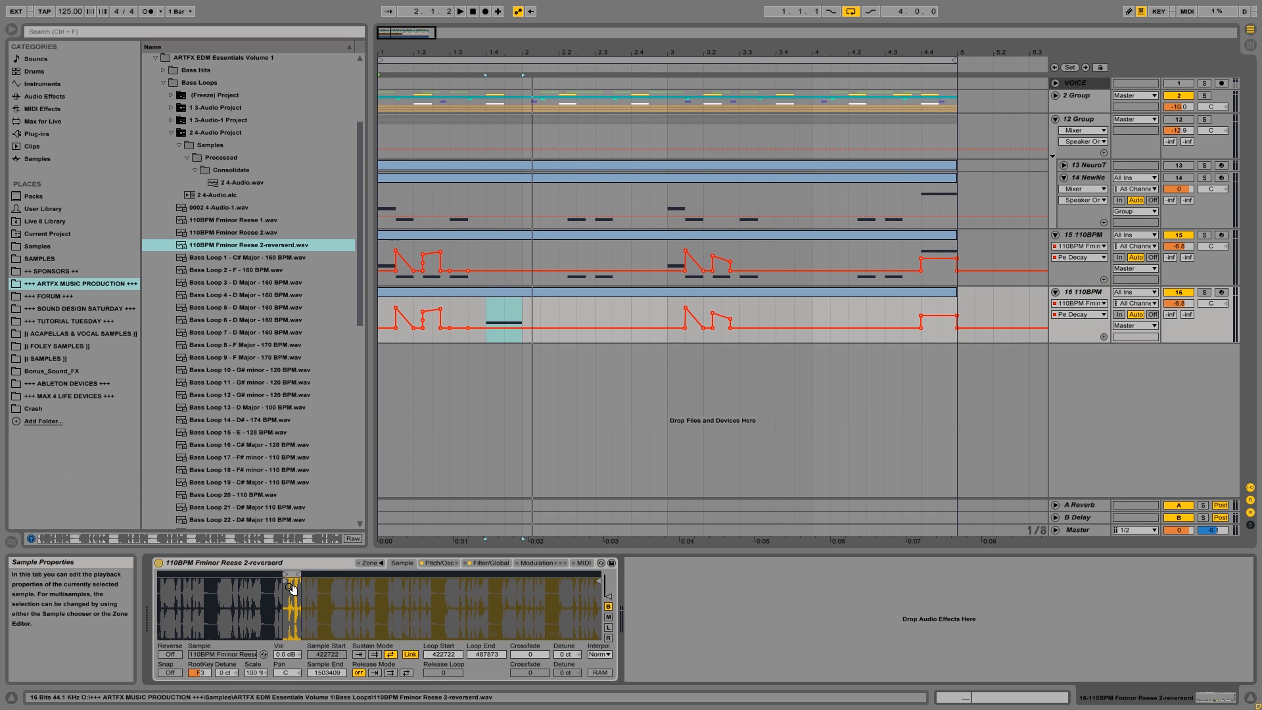
{"action": "key", "text": "space"}
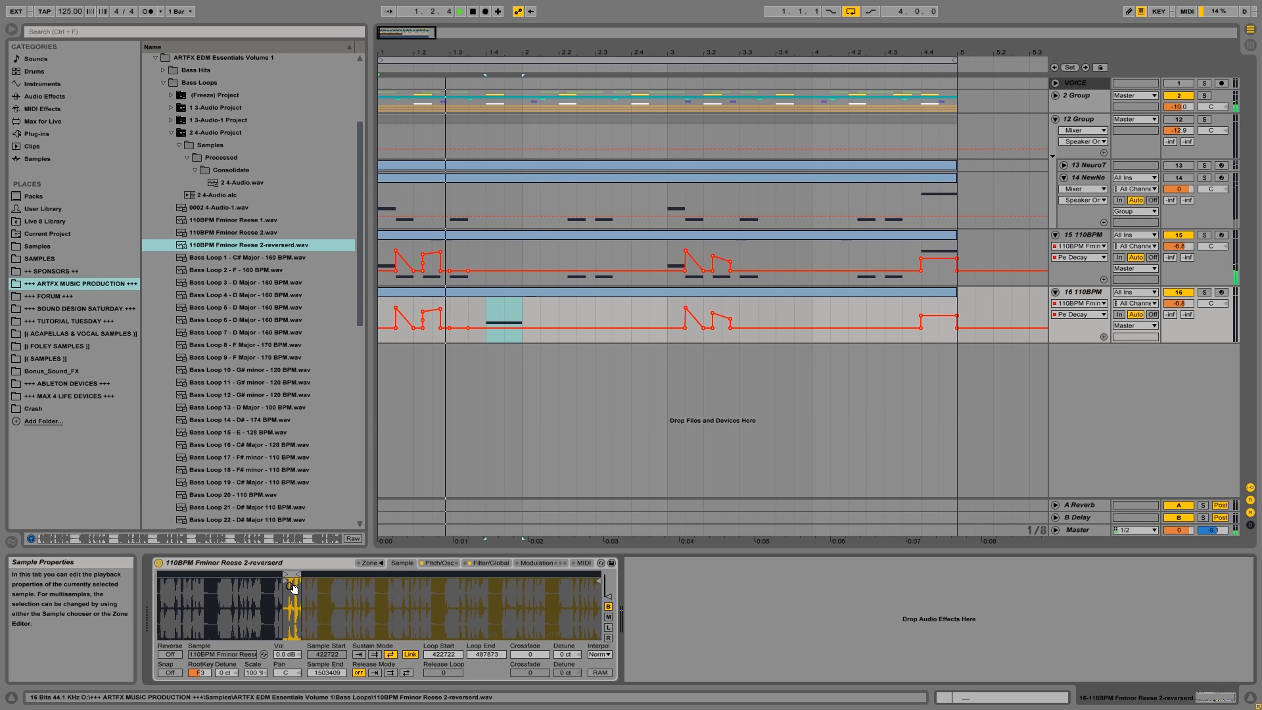
{"action": "key", "text": "space"}
{"action": "key", "text": "space"}
{"action": "key", "text": "space"}
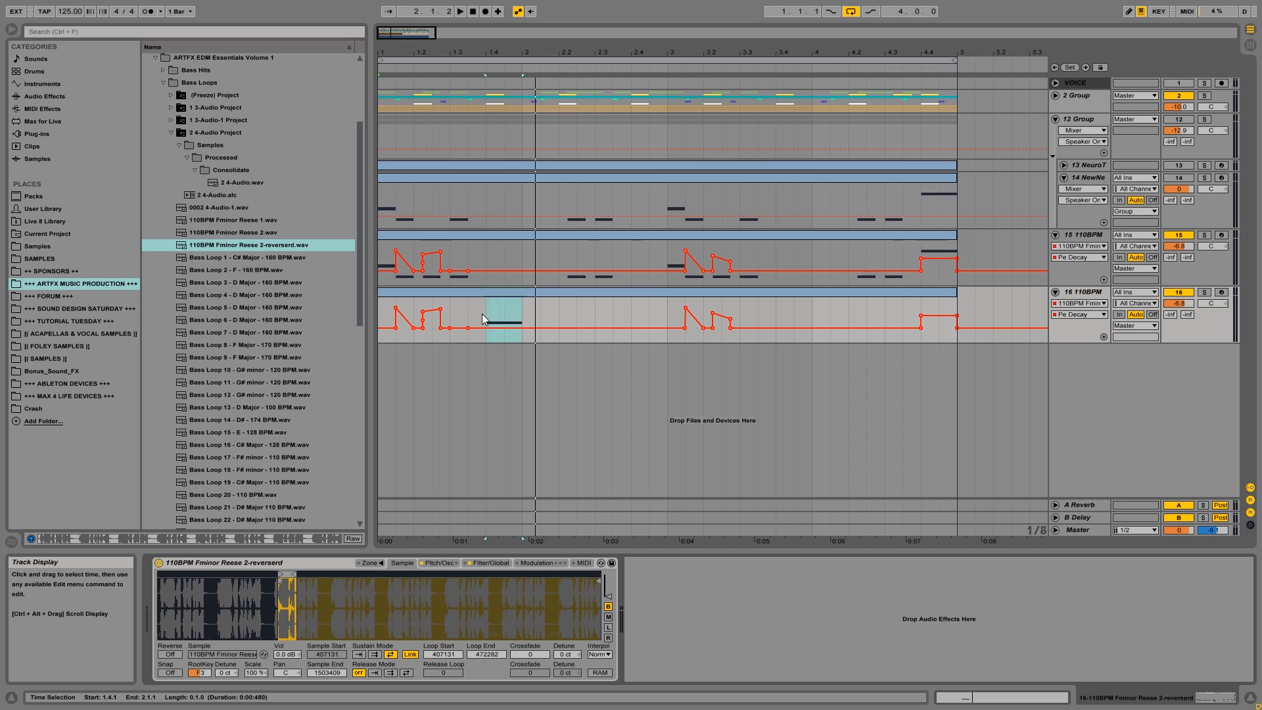
Automate Pe Decay on track 16 as a slightly rising ramp over the note at 1.4.1–2.1.1, and play it.
{"action": "left_click", "coordinate": [499, 311]}
{"action": "left_click_drag", "start_coordinate": [498, 325], "coordinate": [523, 313]}
{"action": "key", "text": "space"}
{"action": "key", "text": "space"}
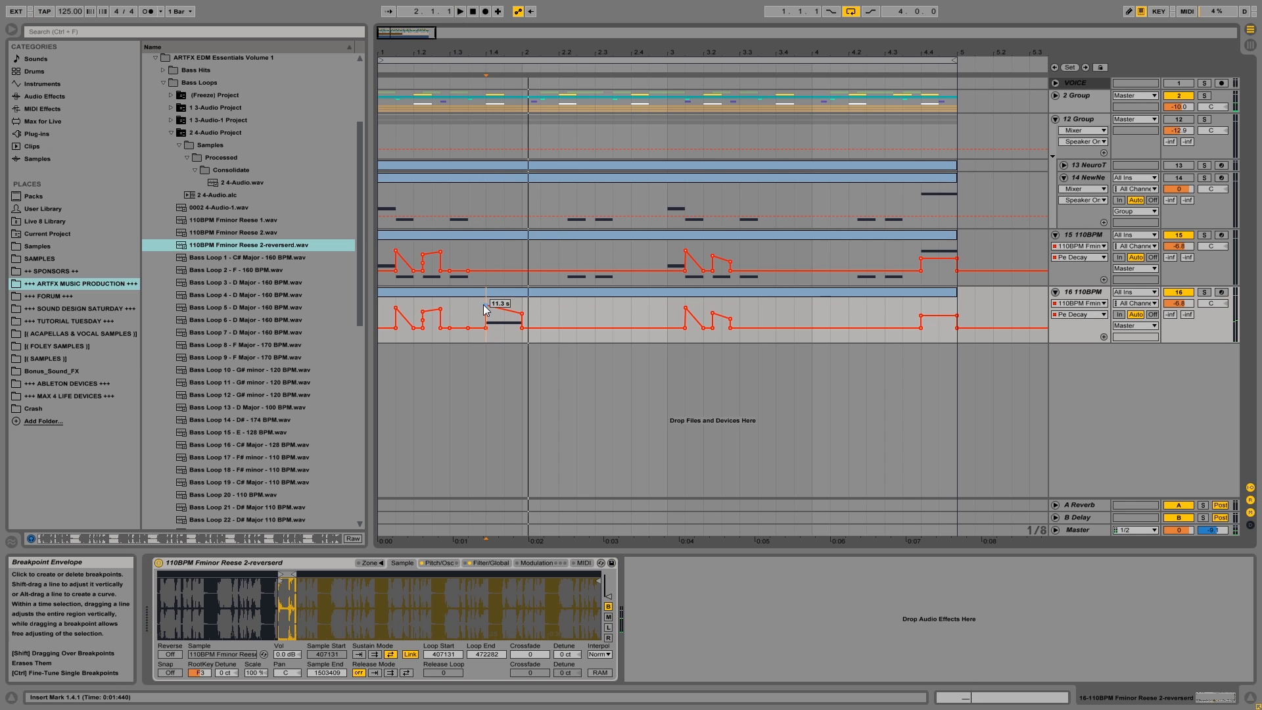
{"action": "key", "text": "space"}
{"action": "key", "text": "space"}
{"action": "key", "text": "space"}
Move the Sampler's sample start and loop start to 649903, with the loop end at 701691, and play from 1.1.1.
{"action": "left_click_drag", "start_coordinate": [286, 575], "coordinate": [341, 576]}
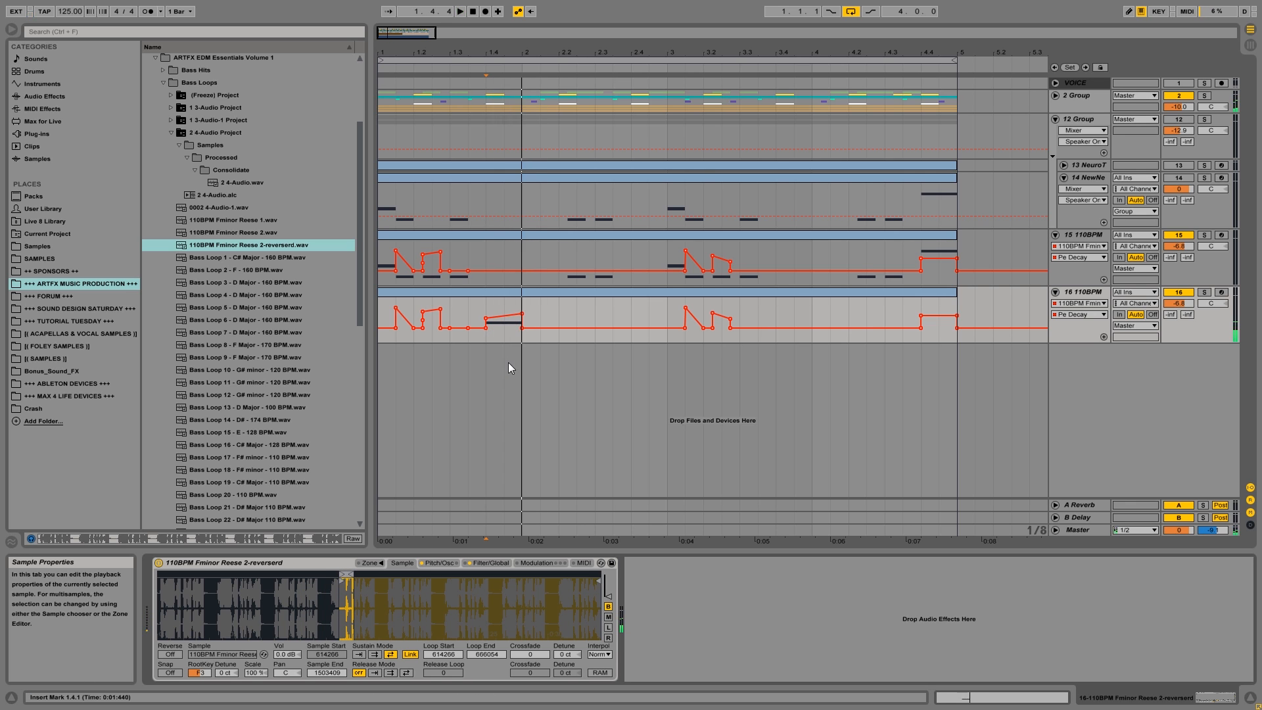
{"action": "left_click_drag", "start_coordinate": [351, 575], "coordinate": [355, 572]}
{"action": "key", "text": "space"}
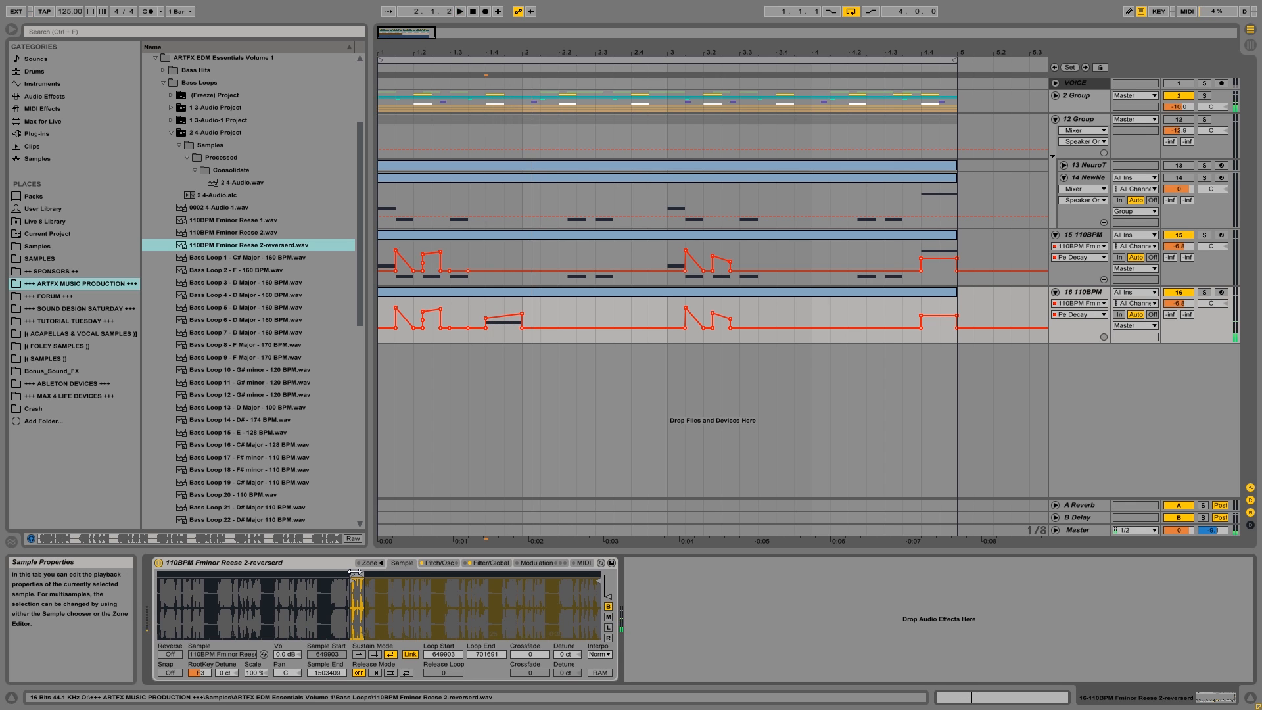
{"action": "left_click", "coordinate": [382, 314]}
{"action": "key", "text": "space"}
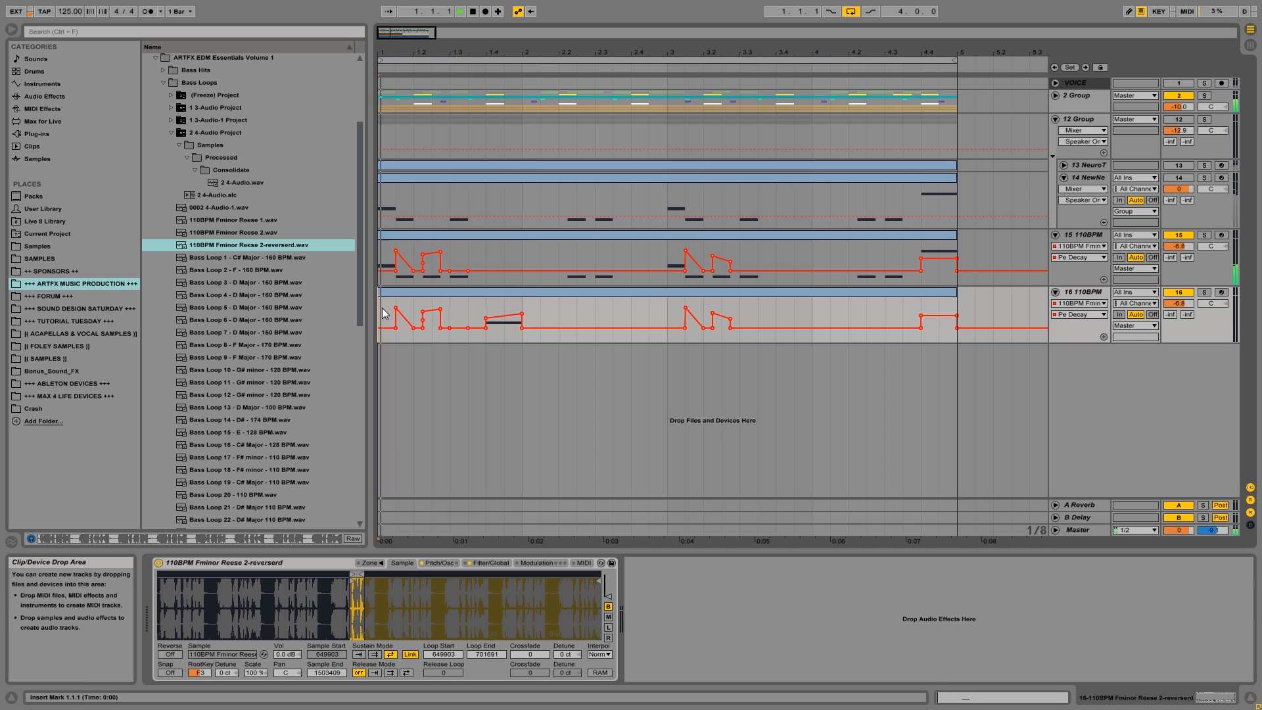
{"action": "key", "text": "space"}
Trim the start of track 16's clip to 1.3.3, move the clip to 1.3.1, and play from the beginning.
{"action": "left_click", "coordinate": [506, 294]}
{"action": "double_click", "coordinate": [508, 290]}
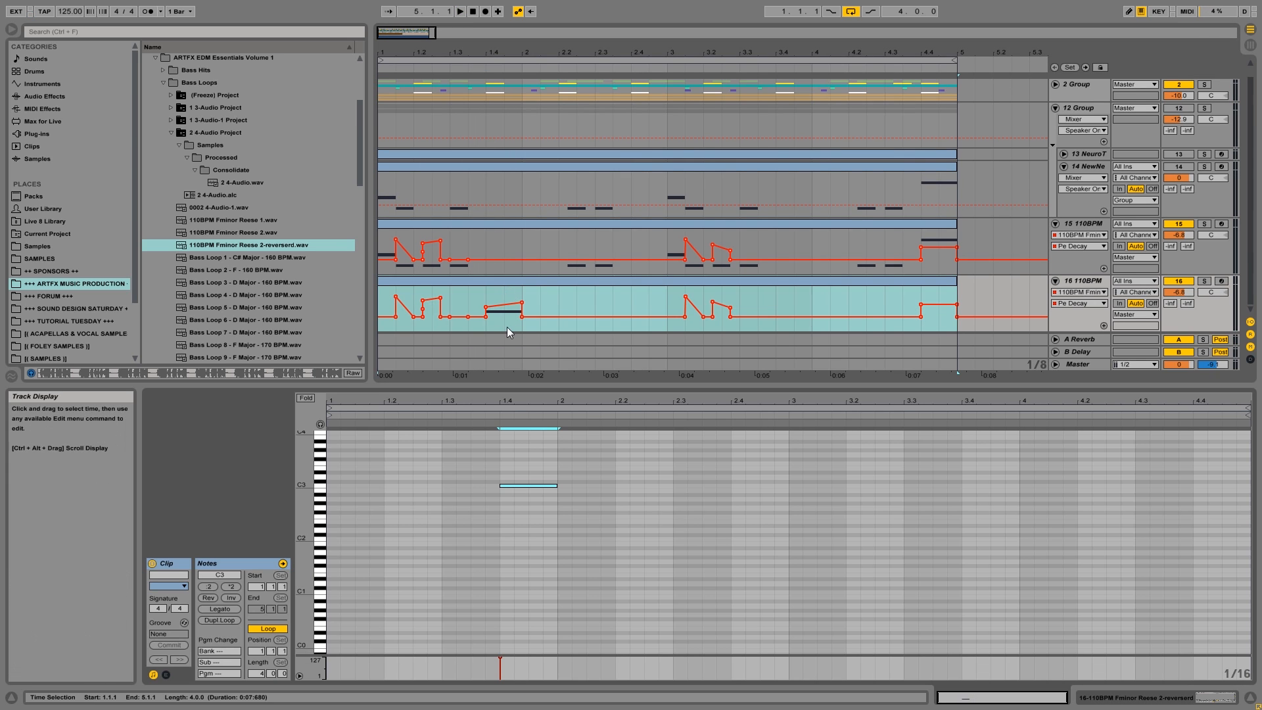
{"action": "left_click_drag", "start_coordinate": [379, 288], "coordinate": [504, 286]}
{"action": "left_click", "coordinate": [384, 289]}
{"action": "key", "text": "space"}
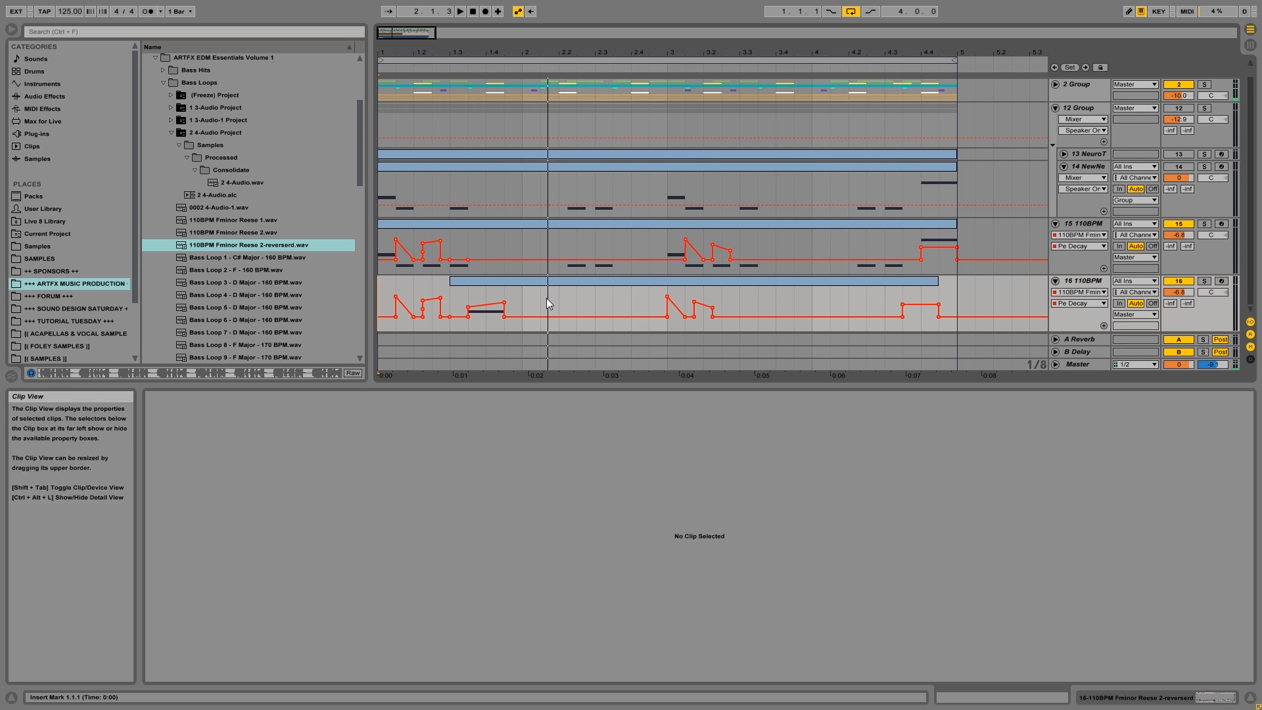
Add an F3 note at 2.1.1–2.1.3 in track 16's clip, directly after the C3 note.
{"action": "left_click", "coordinate": [514, 283]}
{"action": "key", "text": "space"}
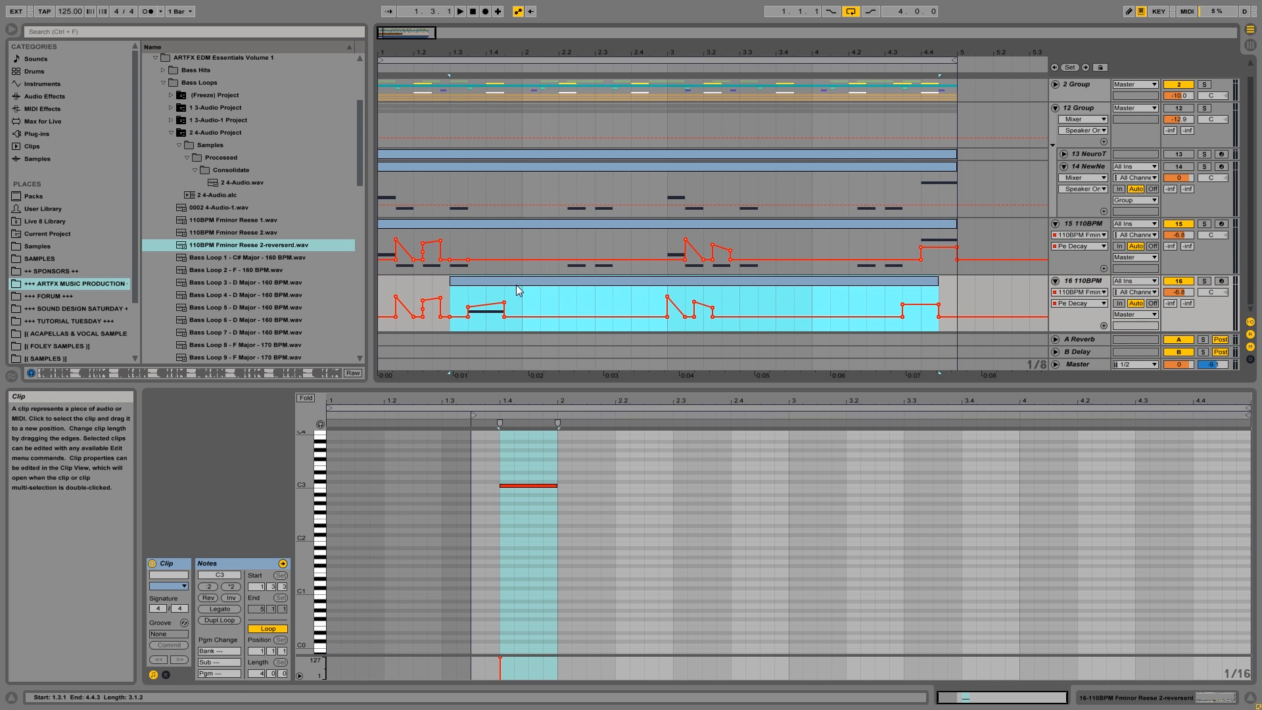
{"action": "left_click", "coordinate": [581, 463]}
{"action": "left_click", "coordinate": [562, 458]}
{"action": "double_click", "coordinate": [562, 458]}
{"action": "mouse_move", "coordinate": [571, 458]}
{"action": "left_mouse_down"}
{"action": "mouse_move", "coordinate": [592, 457]}
{"action": "mouse_move", "coordinate": [571, 464]}
{"action": "left_mouse_up"}
Try a Pe Decay peak of about 22.1 s over the F3 note at 1.4.3–2.1.1 in the arrangement, and play it.
{"action": "left_click_drag", "start_coordinate": [523, 297], "coordinate": [510, 297]}
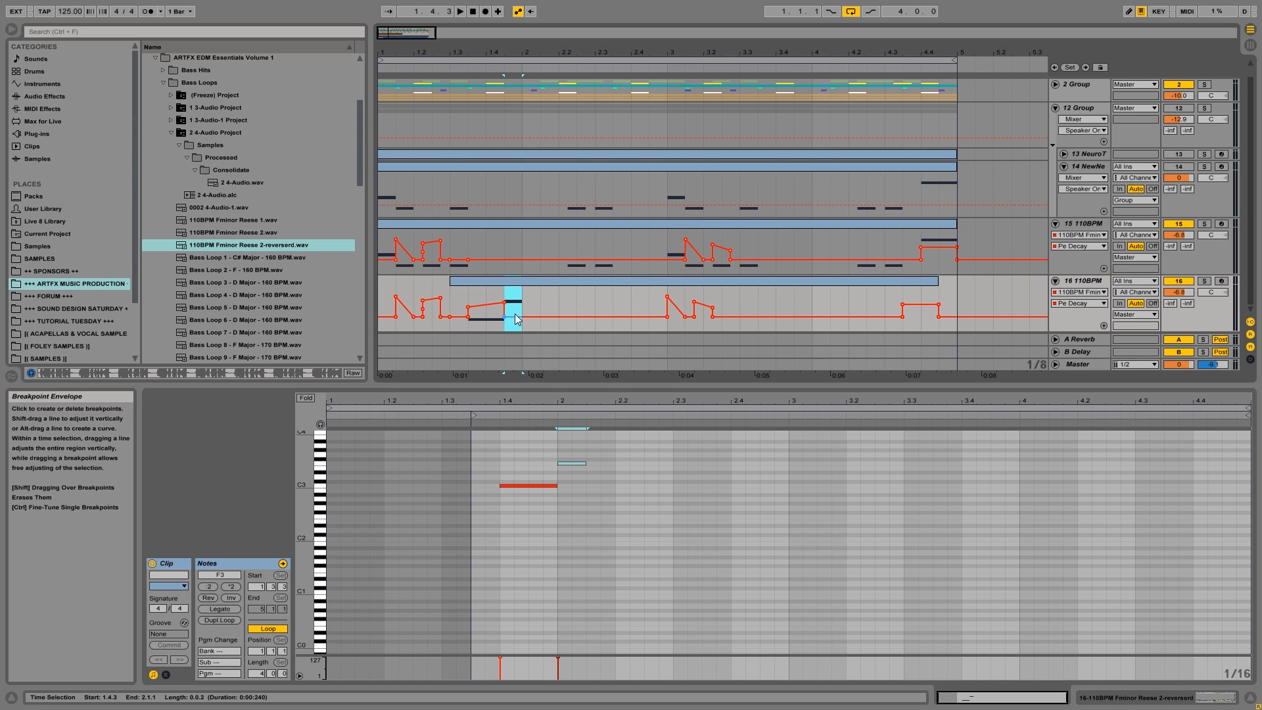
{"action": "key", "text": "space"}
{"action": "key", "text": "space"}
{"action": "key", "text": "space"}
{"action": "left_click", "coordinate": [514, 295]}
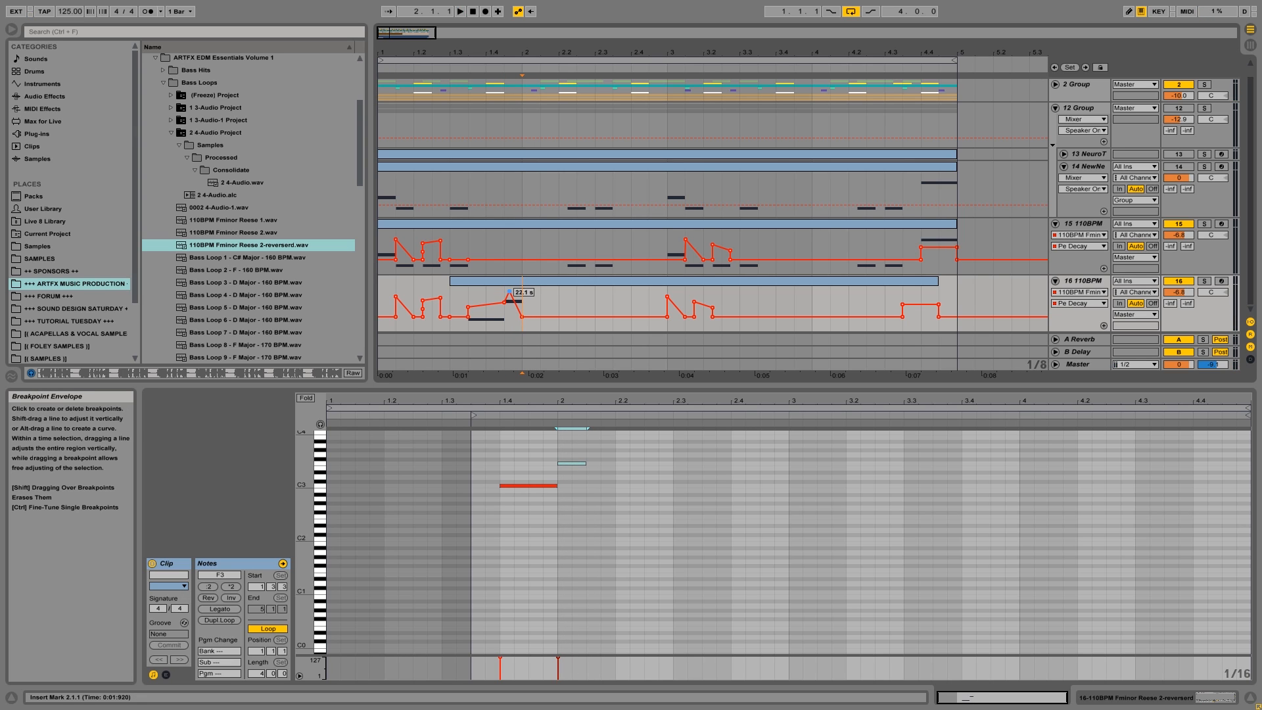
{"action": "left_click", "coordinate": [504, 293]}
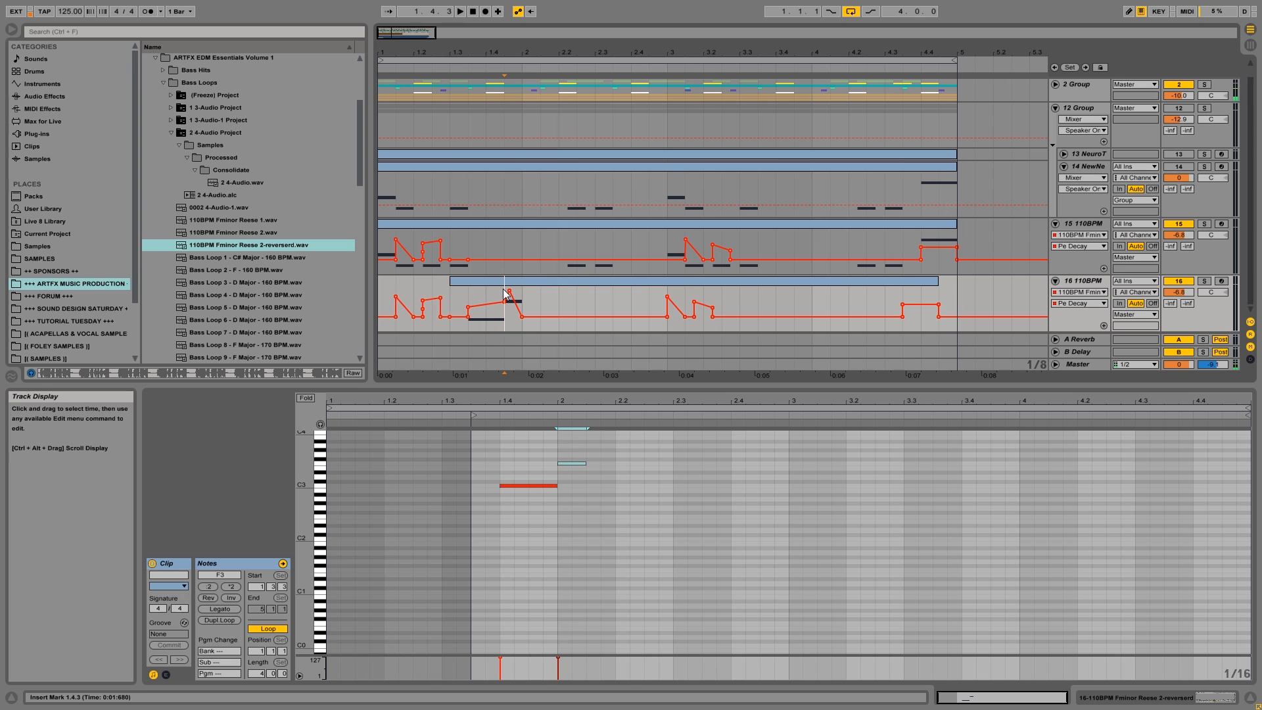
{"action": "key", "text": "space"}
{"action": "key", "text": "space"}
Make Pe Decay fall gradually over the F3 note, with a point at about 404 ms shortly before 2.1.1, and play it.
{"action": "key", "text": "space"}
{"action": "key", "text": "space"}
{"action": "key", "text": "space"}
{"action": "key", "text": "space"}
{"action": "key", "text": "space"}
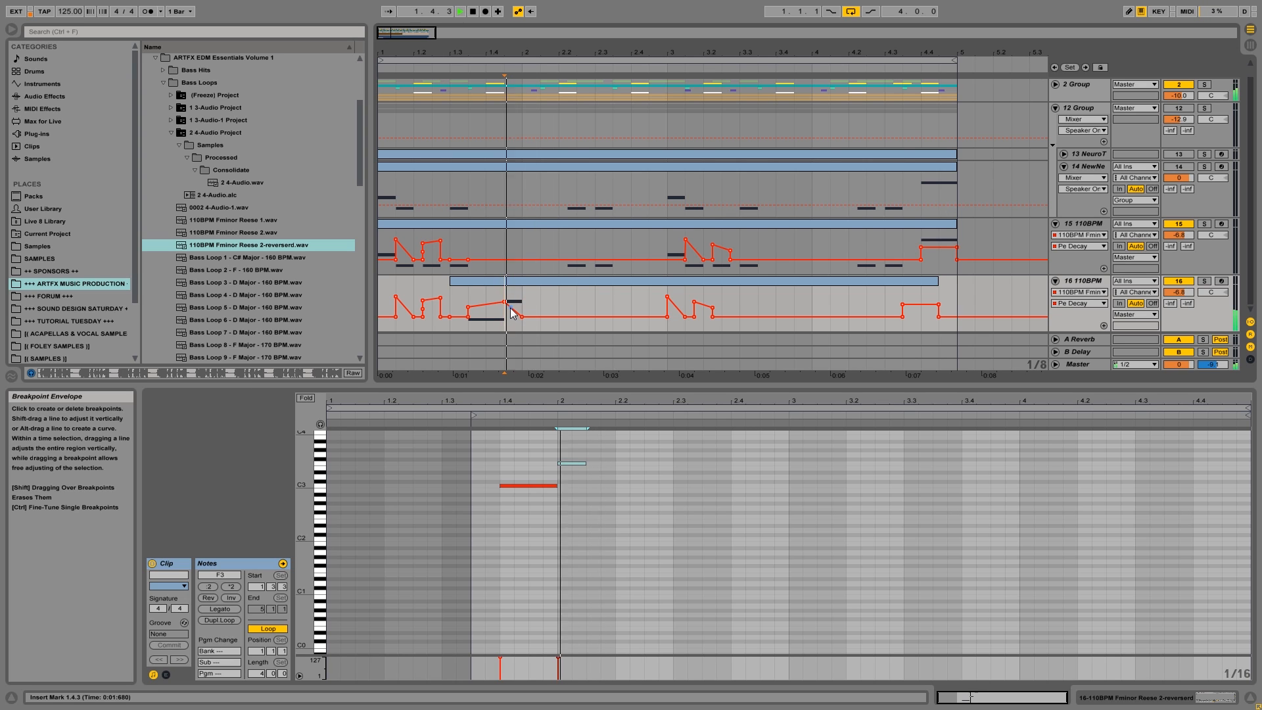
{"action": "left_click_drag", "start_coordinate": [508, 312], "coordinate": [517, 307]}
{"action": "key", "text": "space"}
{"action": "key", "text": "space"}
{"action": "key", "text": "space"}
{"action": "key", "text": "space"}
{"action": "key", "text": "space"}
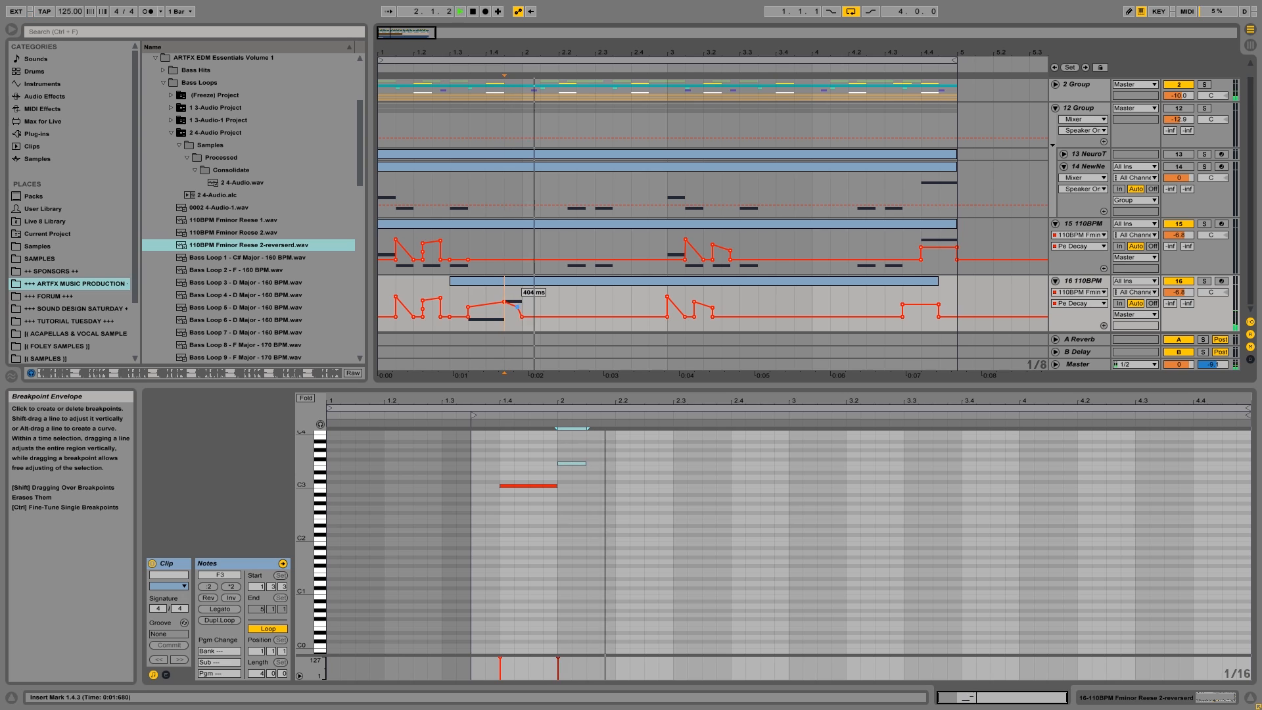
Consolidate track 16 over 1.1.1–5.1.1 into one clip and play it.
{"action": "key", "text": "space"}
{"action": "key", "text": "space"}
{"action": "key", "text": "space"}
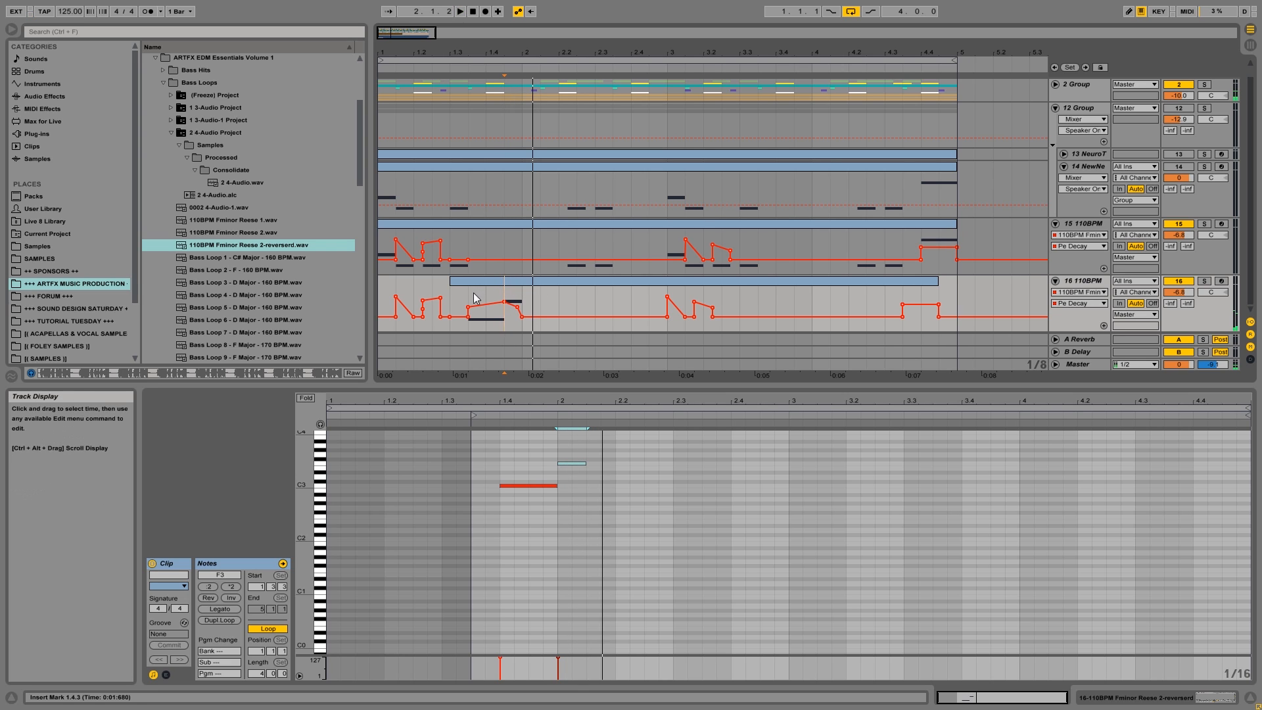
{"action": "left_click_drag", "start_coordinate": [387, 299], "coordinate": [952, 293]}
{"action": "key", "text": "ctrl+j"}
{"action": "key", "text": "space"}
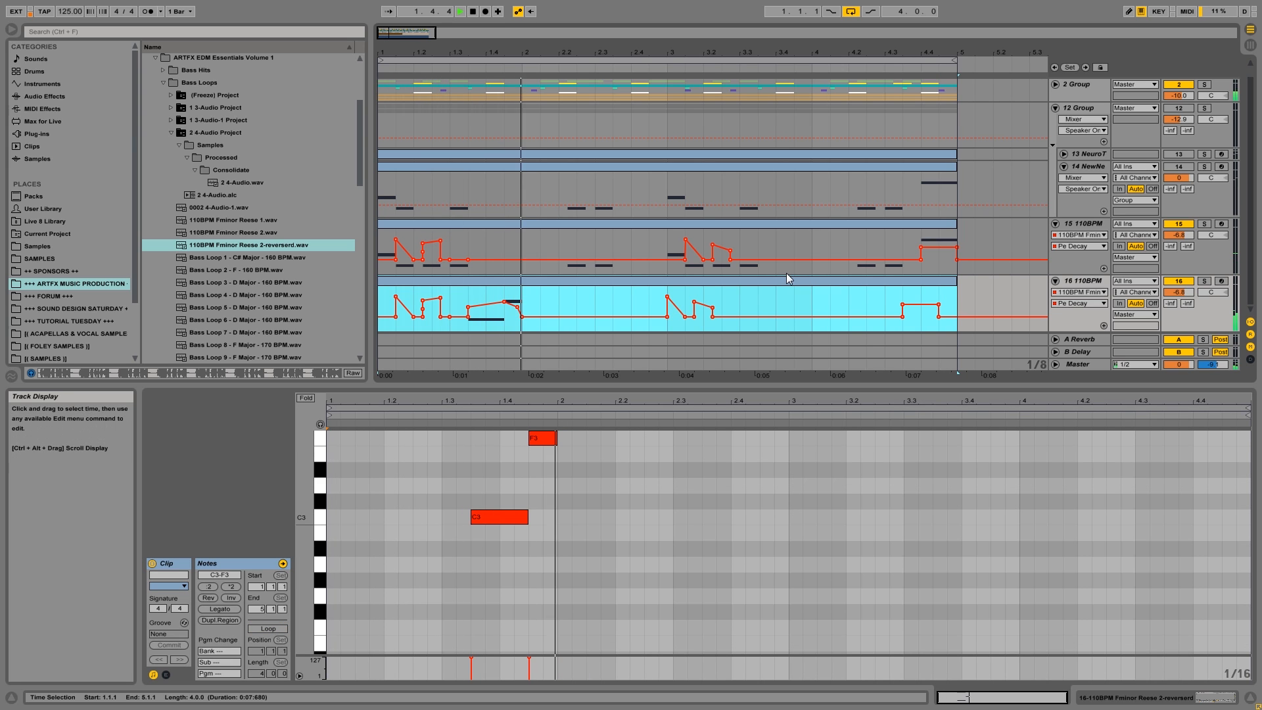
{"action": "key", "text": "space"}
Move the F3 note's clip section from 1.4.3 to 2.1.1, consolidate 1.1.1–5.1.1 on track 16 again, and play it.
{"action": "left_click", "coordinate": [523, 293]}
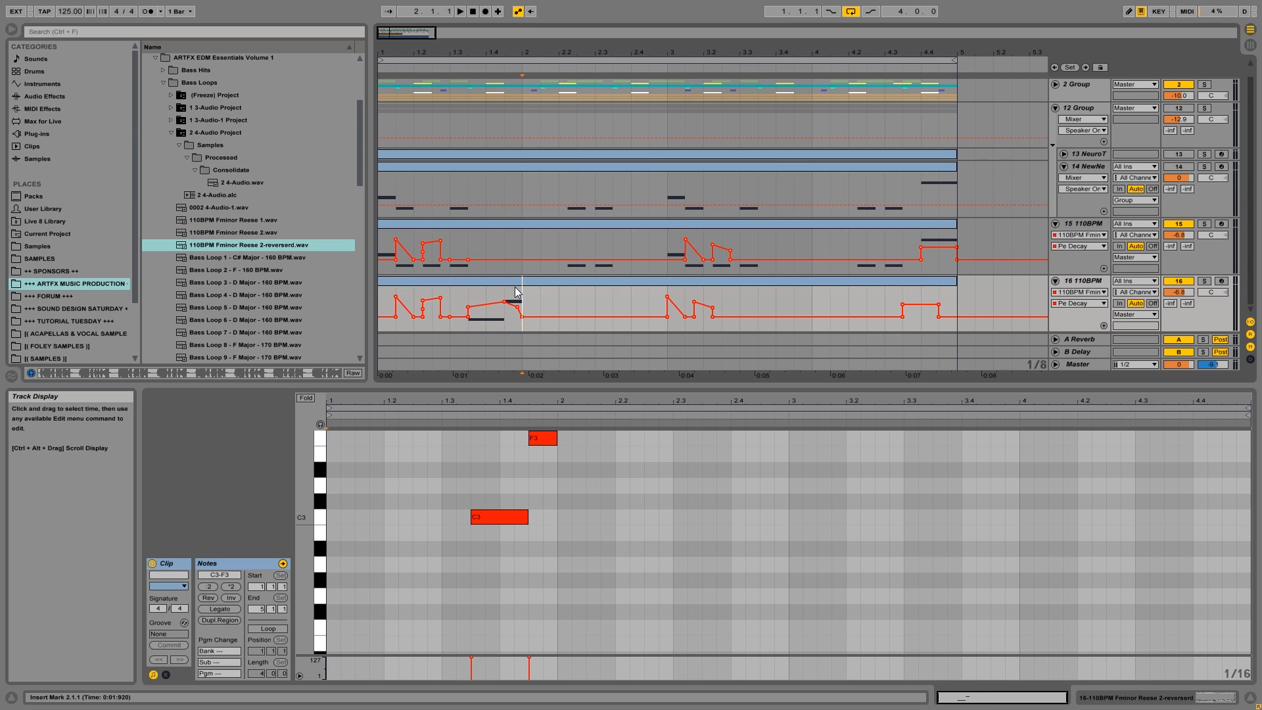
{"action": "left_click_drag", "start_coordinate": [515, 281], "coordinate": [534, 282]}
{"action": "left_click", "coordinate": [543, 293]}
{"action": "left_click_drag", "start_coordinate": [380, 303], "coordinate": [959, 306]}
{"action": "key", "text": "ctrl+j"}
{"action": "key", "text": "space"}
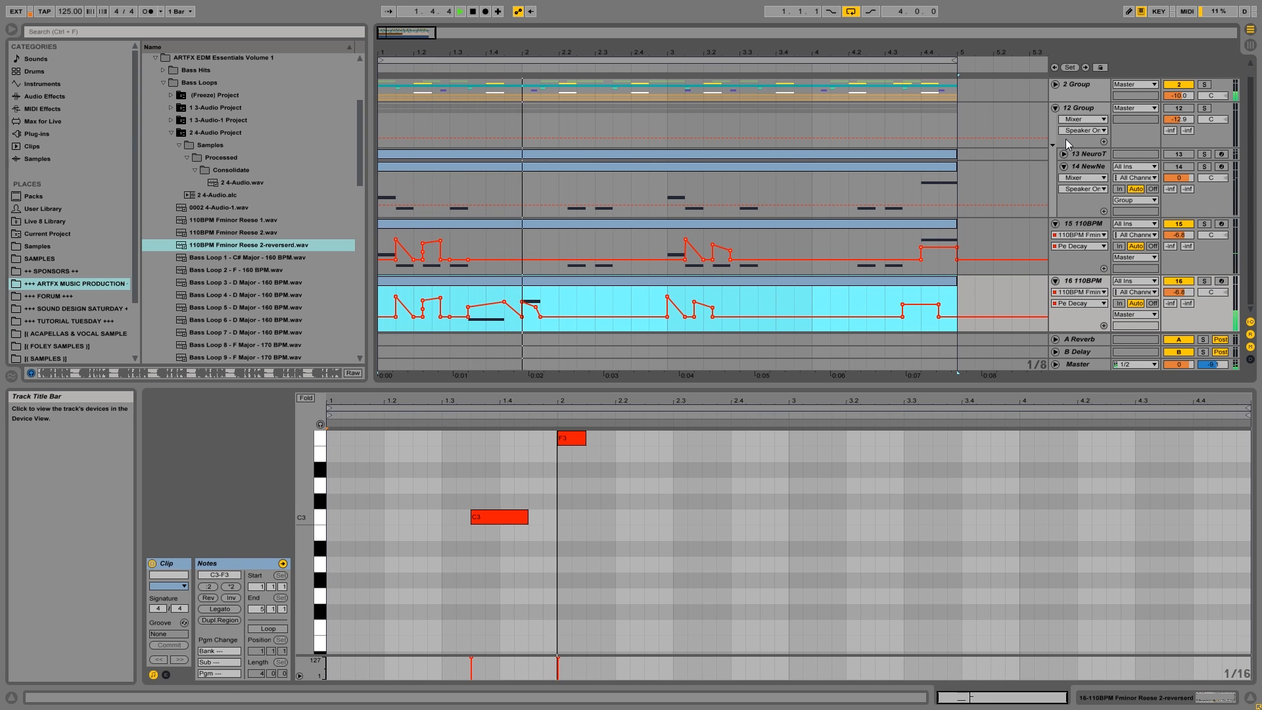
{"action": "key", "text": "space"}
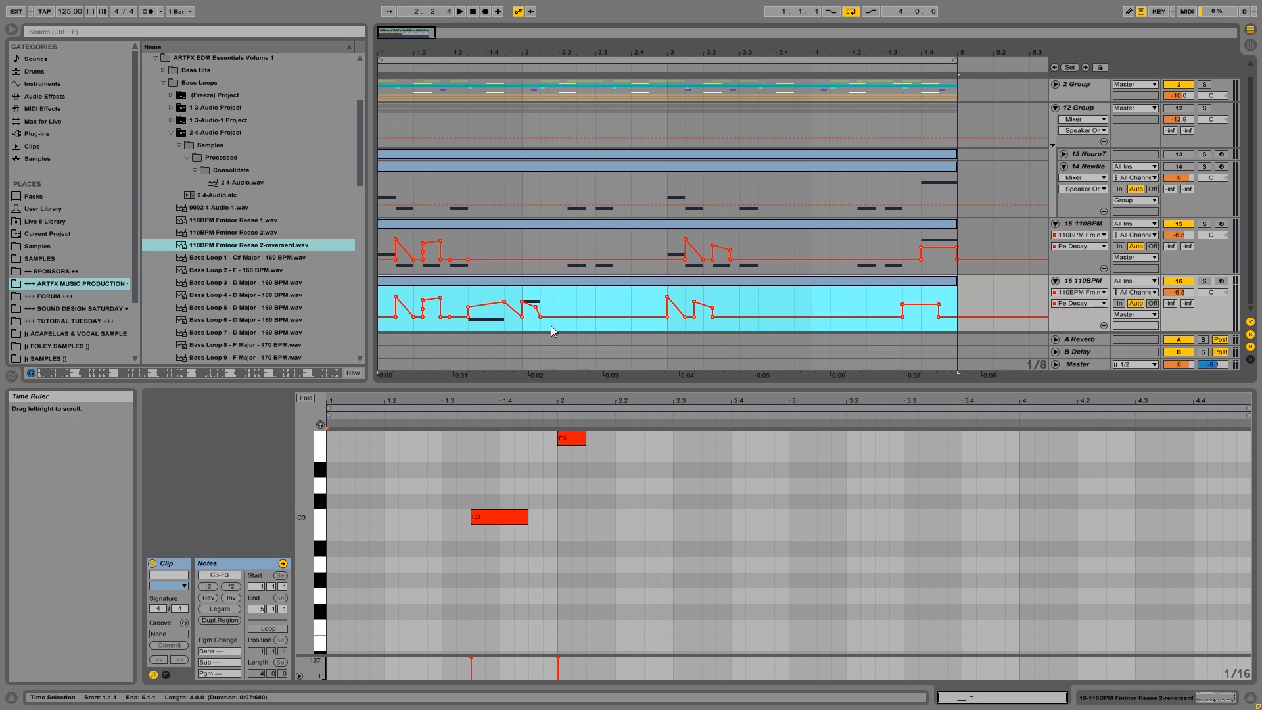
Move the F3 note to 2.1.3, play it, and make Pe Decay fall from a raised point over the note until 2.2.1.
{"action": "left_click_drag", "start_coordinate": [581, 434], "coordinate": [605, 441]}
{"action": "key", "text": "space"}
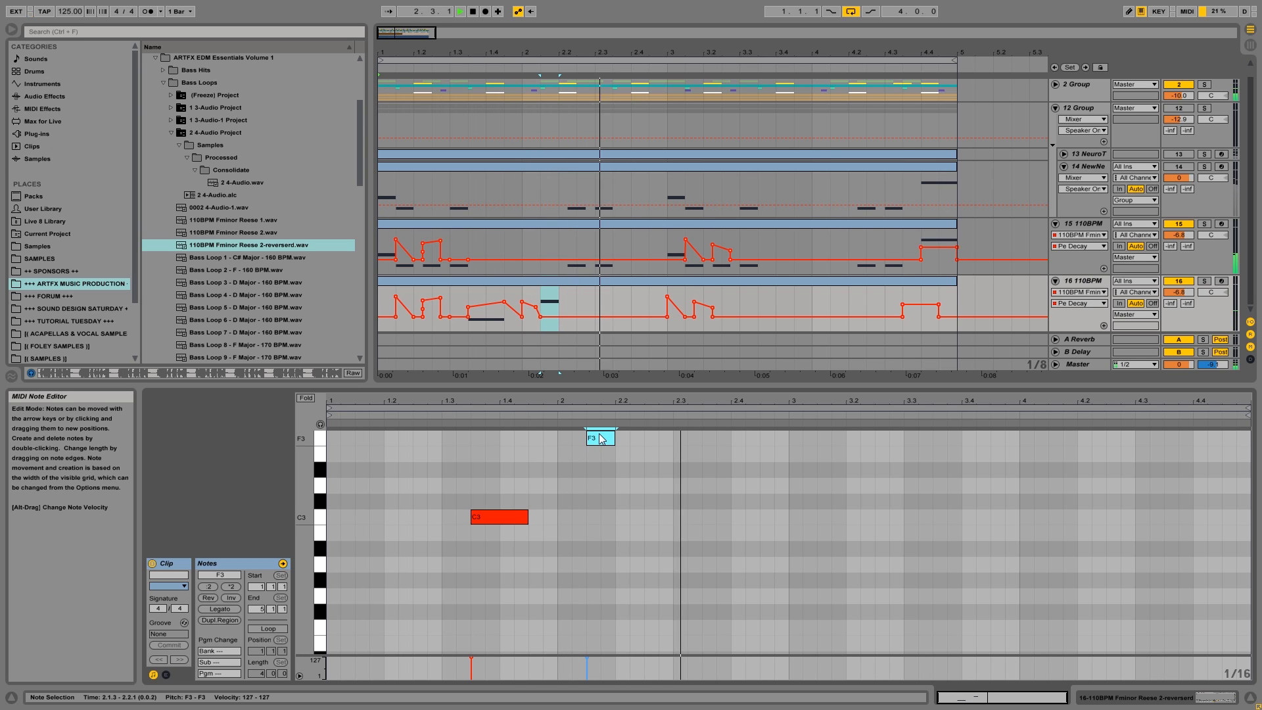
{"action": "left_click", "coordinate": [555, 318]}
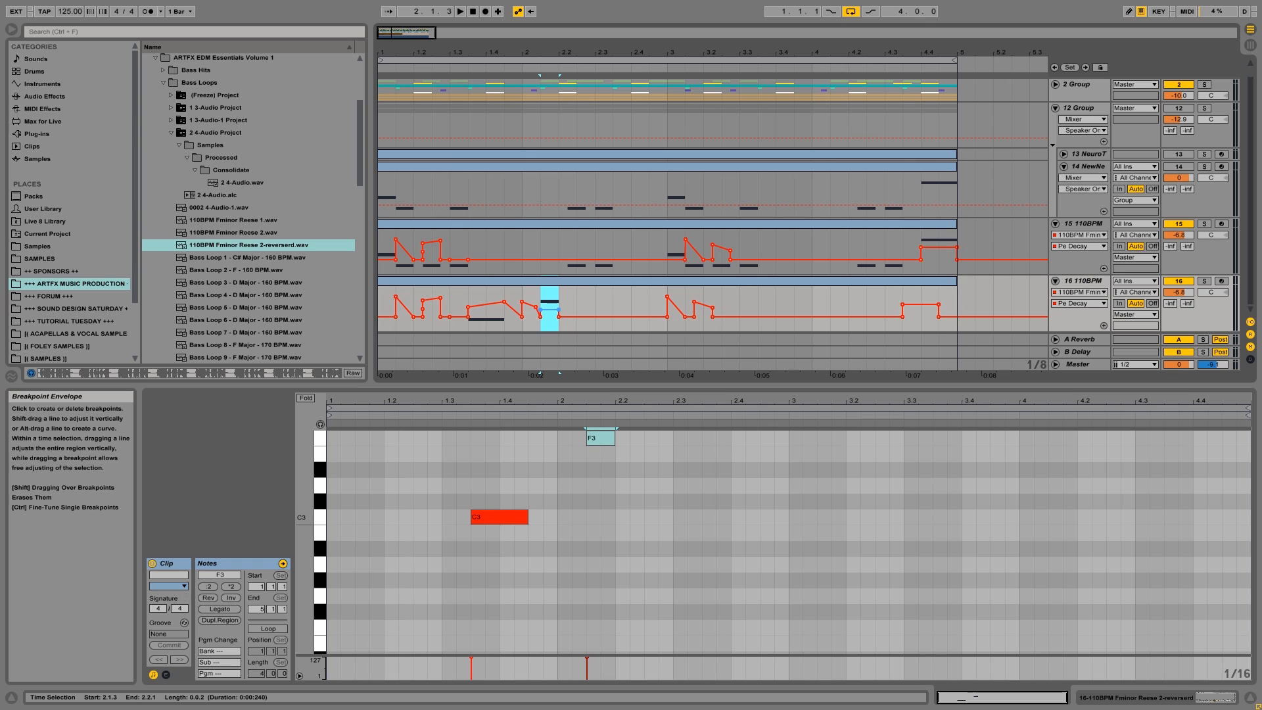
Shorten the F3 note to one sixteenth, add a sixteenth G#3 note at 2.1.4, and play the pair.
{"action": "left_click", "coordinate": [600, 438]}
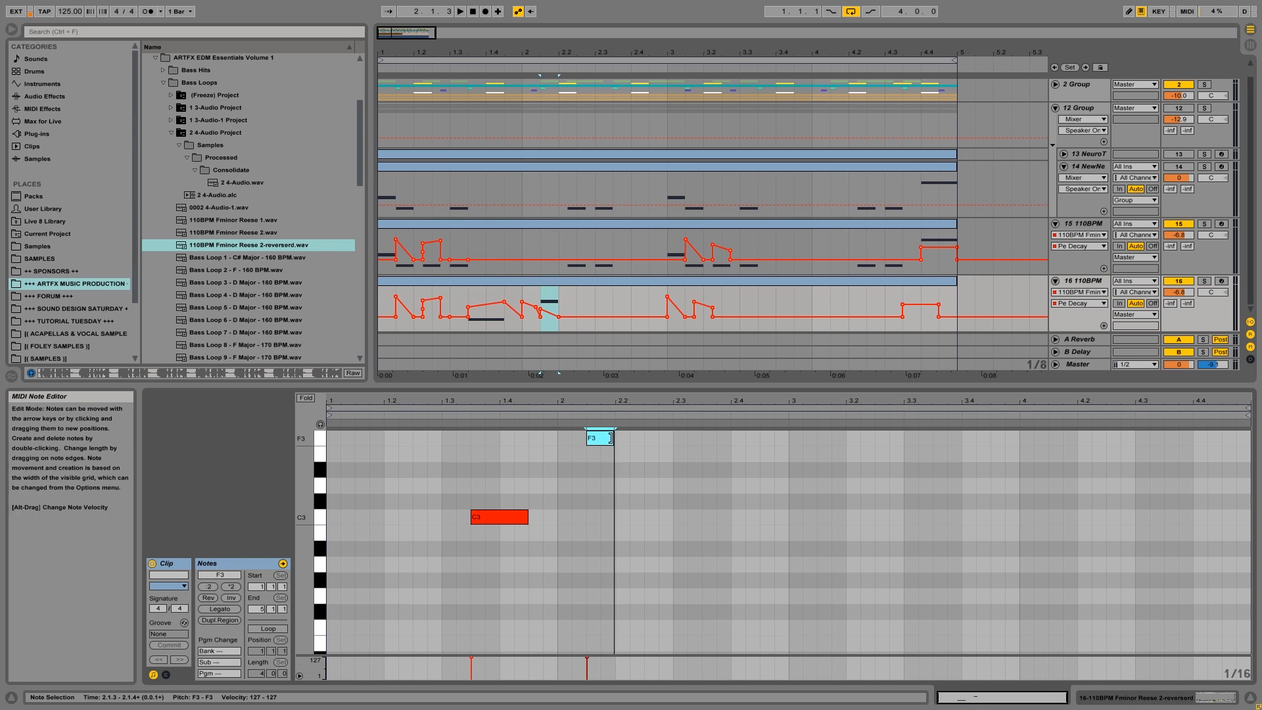
{"action": "scroll", "coordinate": [606, 460], "scroll_direction": "up", "scroll_amount": 2}
{"action": "scroll", "coordinate": [606, 462], "scroll_direction": "up", "scroll_amount": 1}
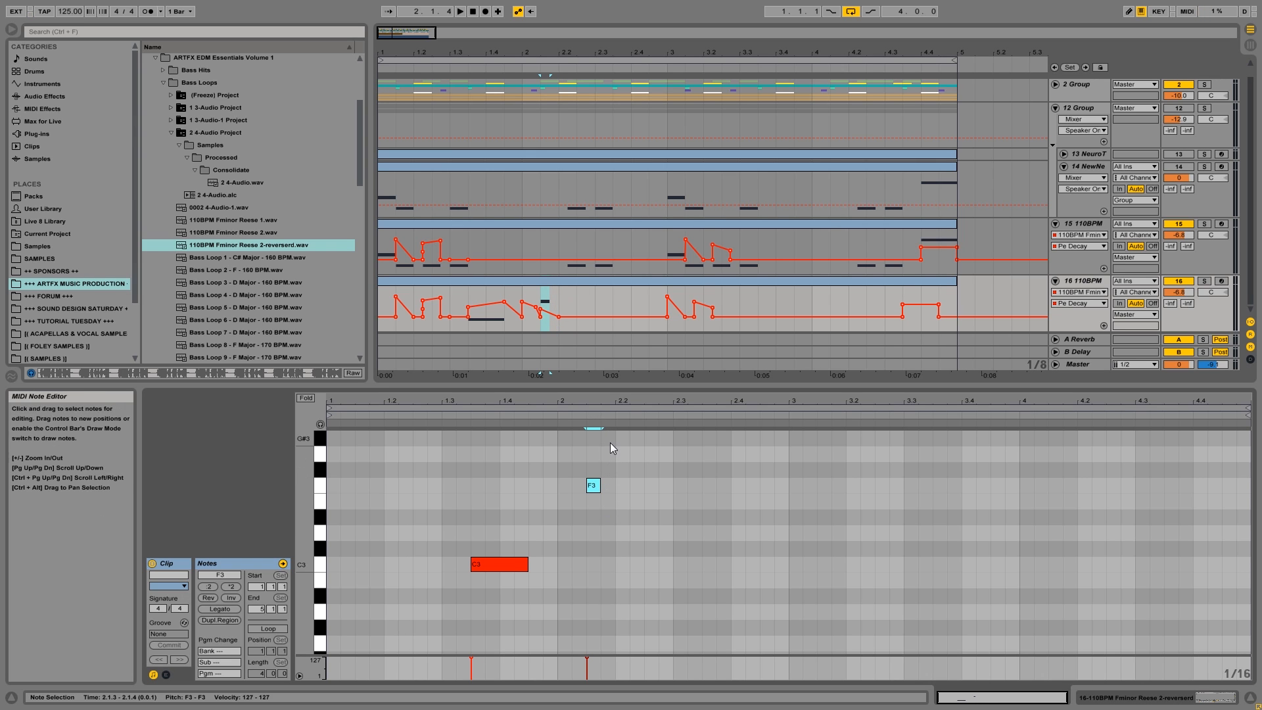
{"action": "double_click", "coordinate": [609, 439]}
{"action": "left_click", "coordinate": [540, 320]}
{"action": "key", "text": "space"}
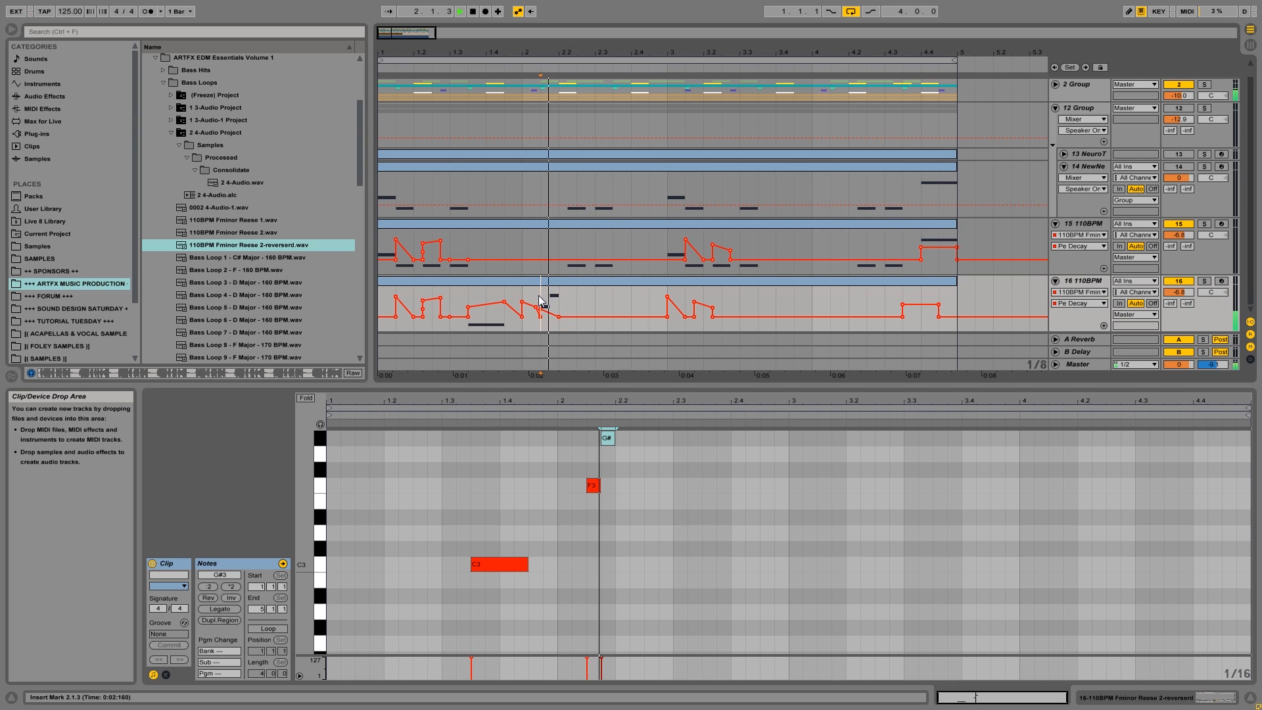
{"action": "key", "text": "space"}
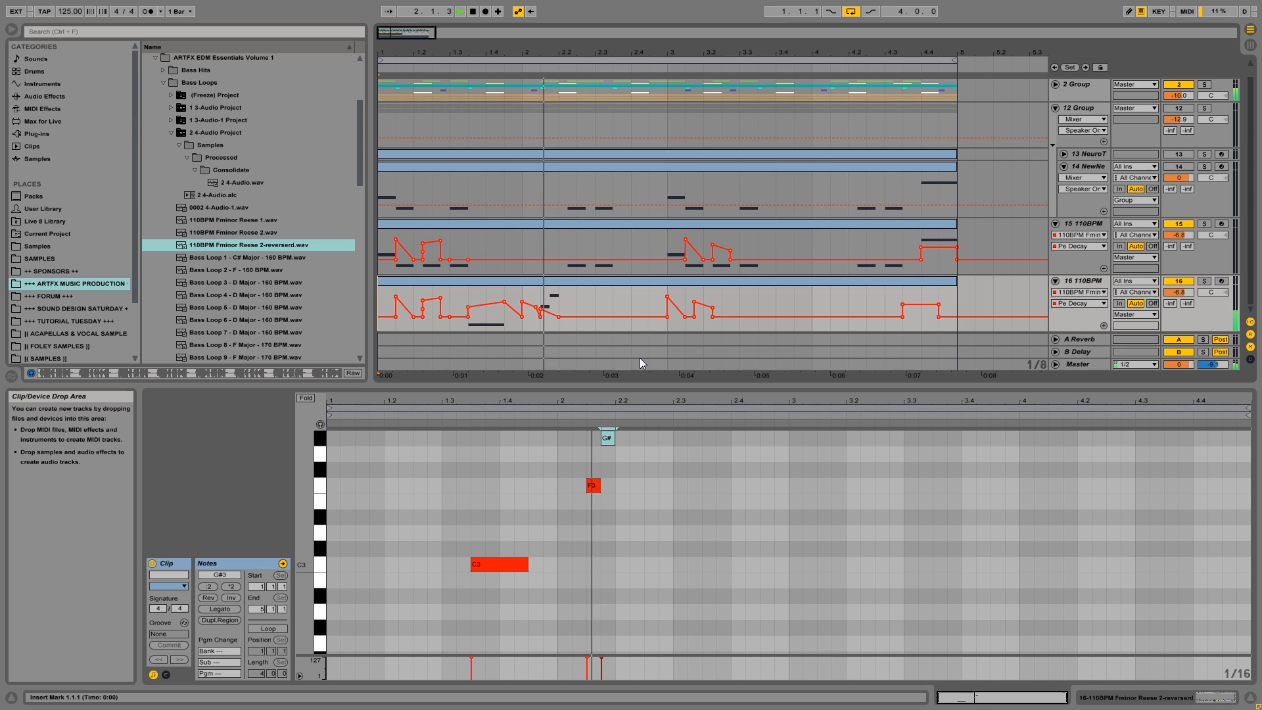
{"action": "key", "text": "space"}
Copy the F3 and G#3 note pair to 2.1.1 and play from there.
{"action": "left_click", "coordinate": [594, 486], "text": "shift"}
{"action": "left_click_drag", "start_coordinate": [593, 486], "coordinate": [559, 487]}
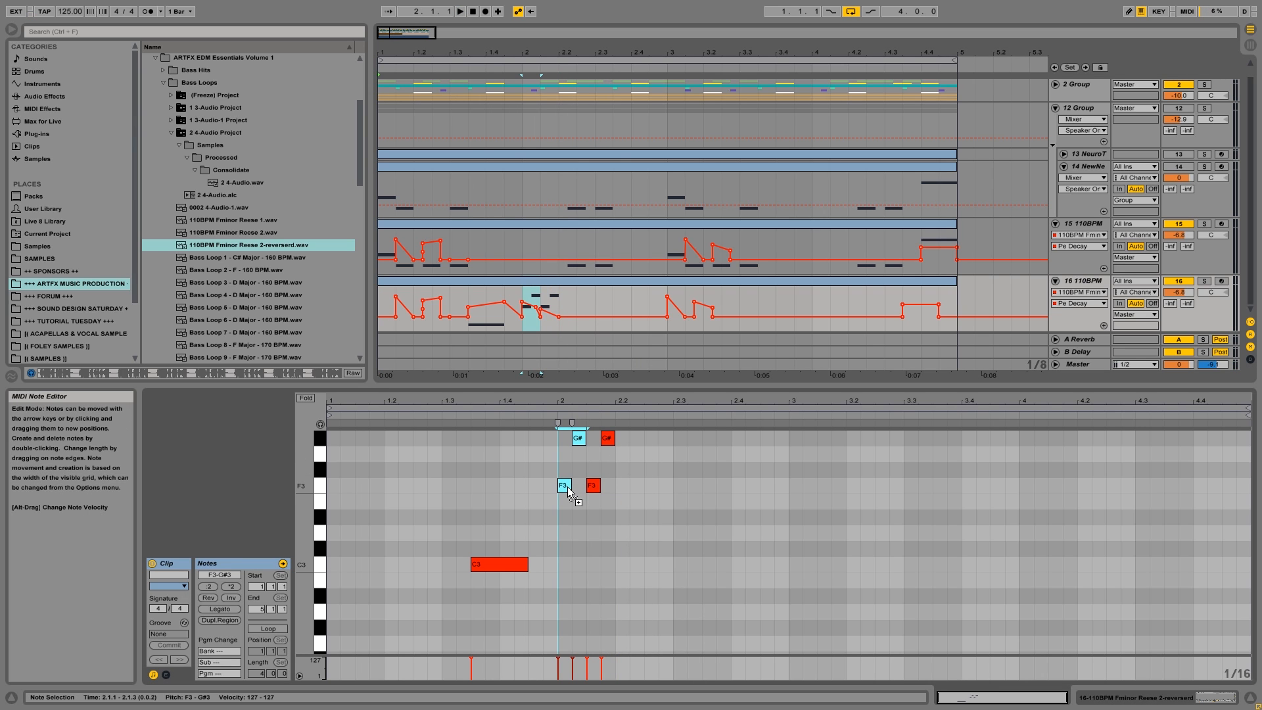
{"action": "left_click", "coordinate": [519, 295]}
{"action": "key", "text": "space"}
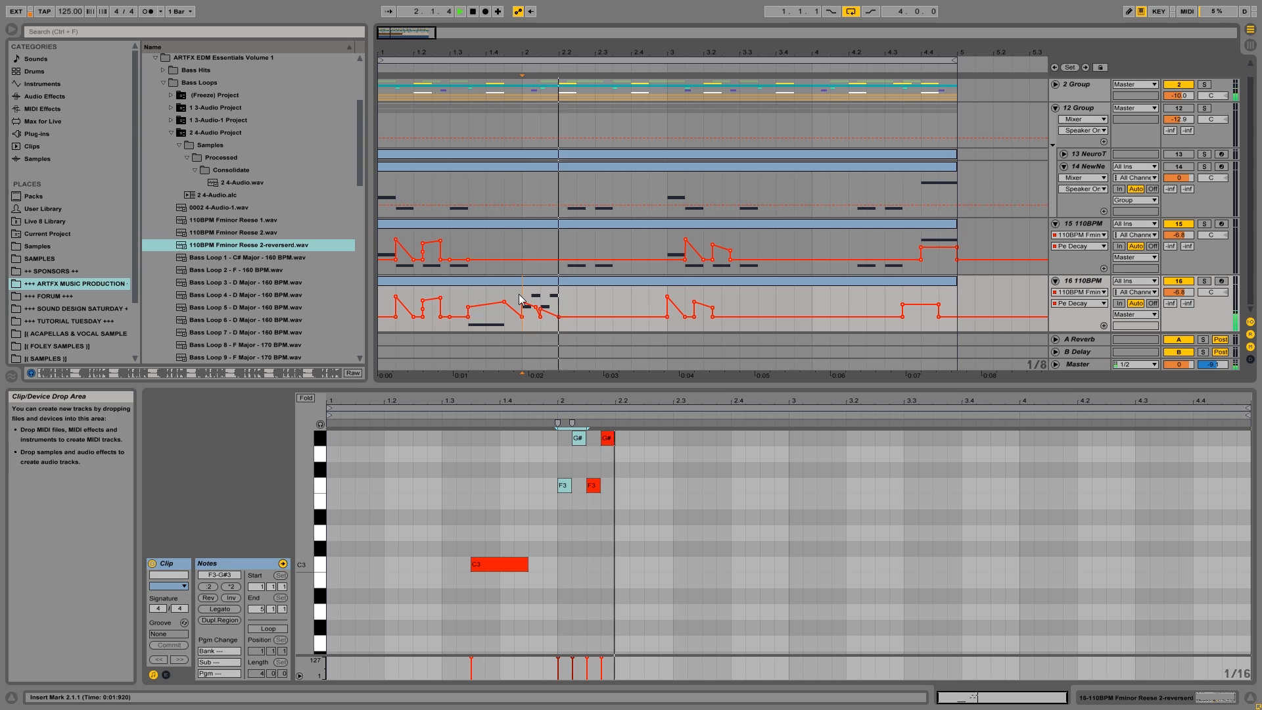
Lower track 16's Pe Decay point at 2.1.1 so the curve rises over the copied pair, and play the phrase.
{"action": "key", "text": "space"}
{"action": "key", "text": "space"}
{"action": "key", "text": "space"}
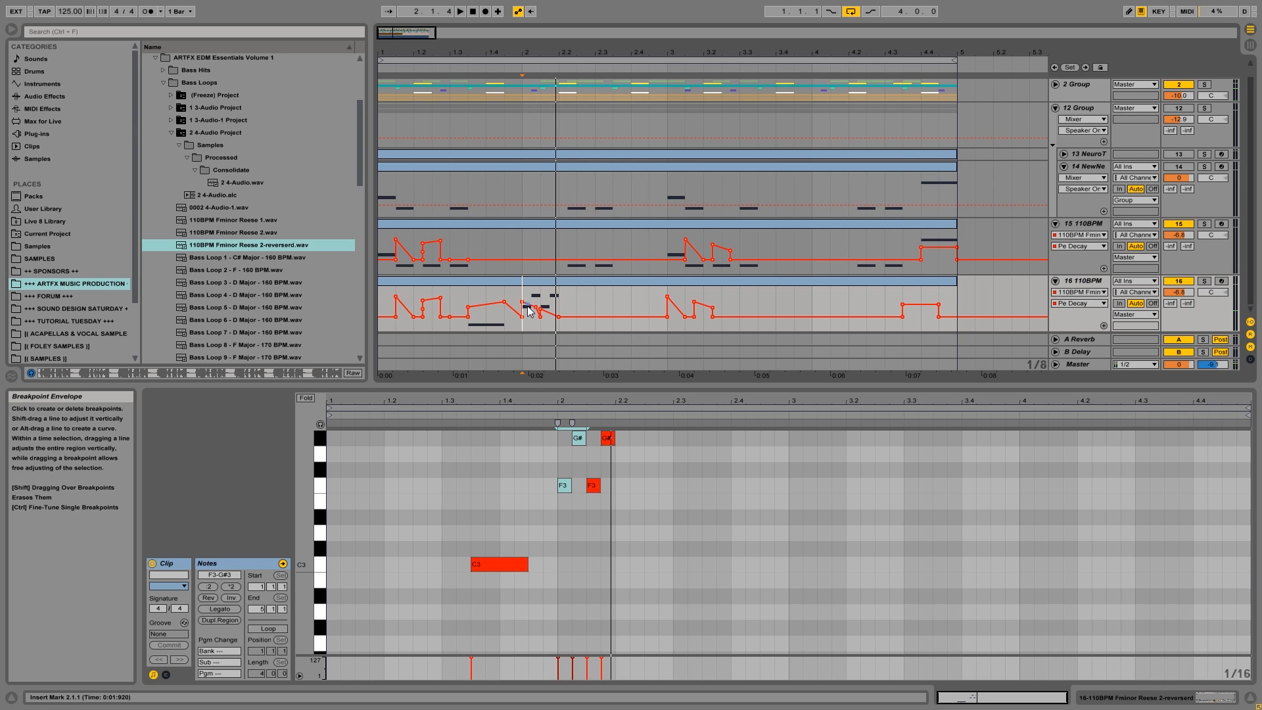
{"action": "key", "text": "space"}
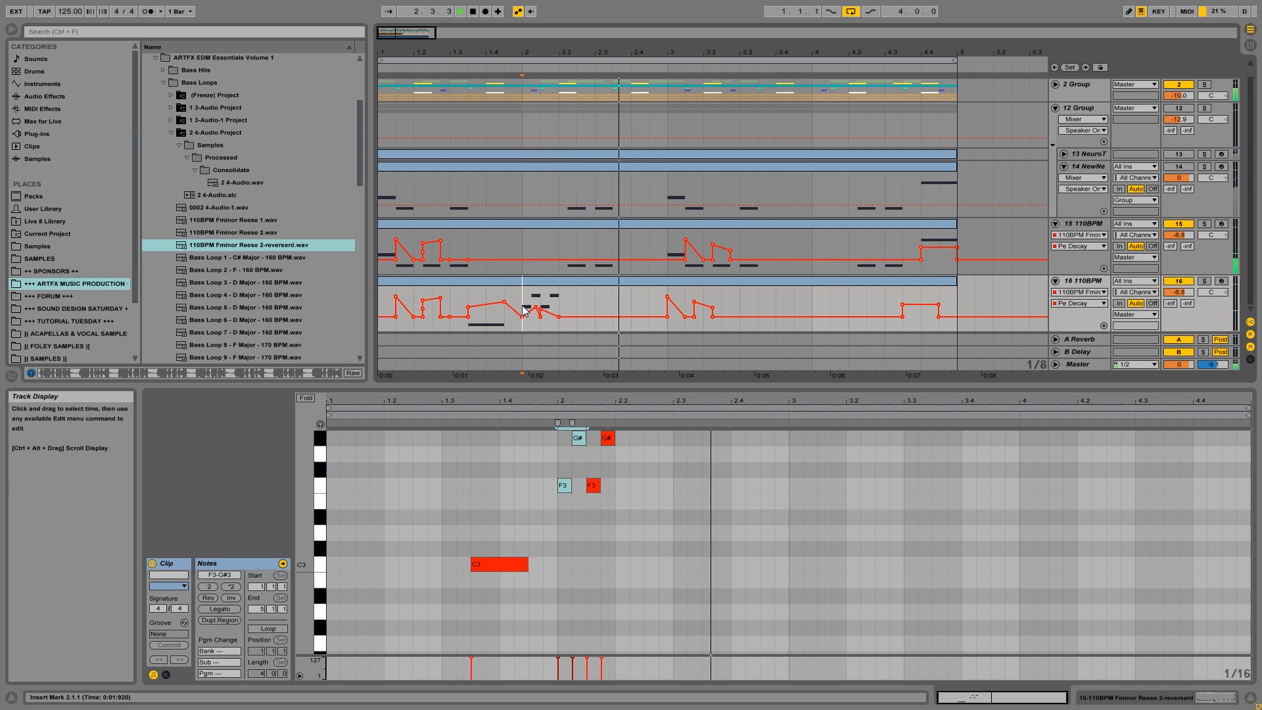
{"action": "left_click", "coordinate": [380, 307]}
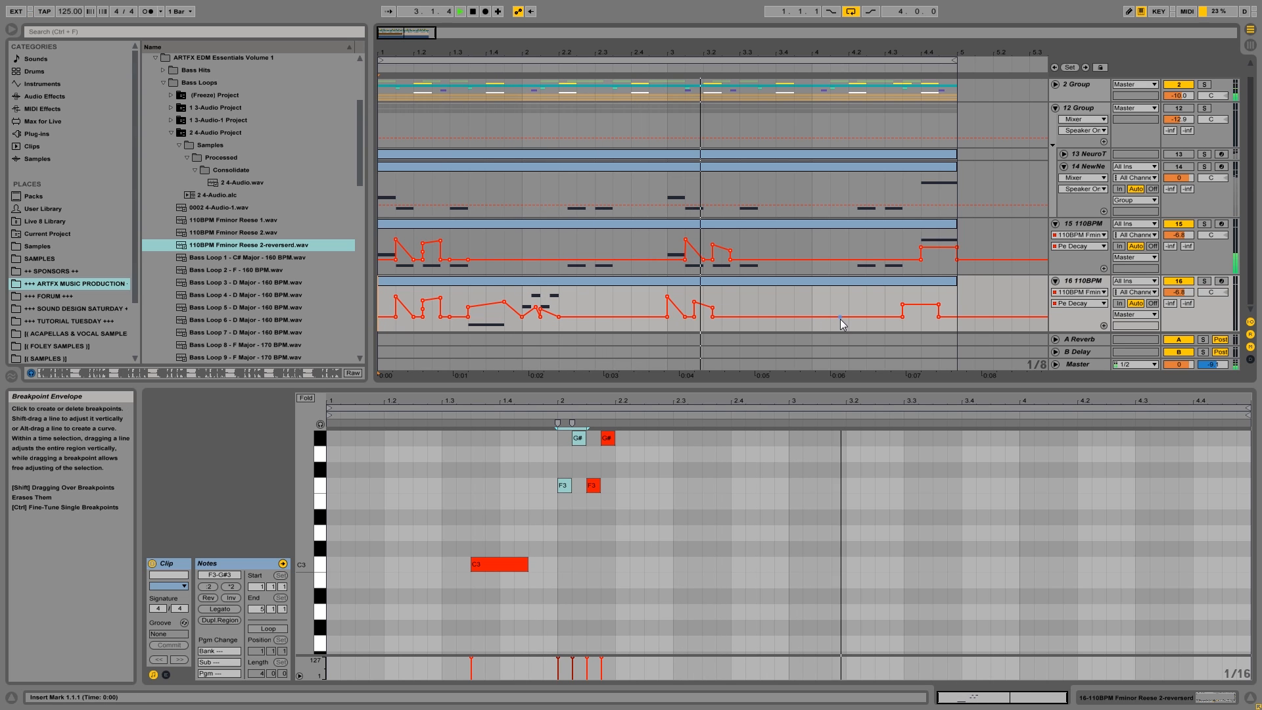
Duplicate track 16's 1.1.1–3.1.1 section, with notes and Pe Decay automation, to 3.1.1–5.1.1.
{"action": "left_click", "coordinate": [670, 287]}
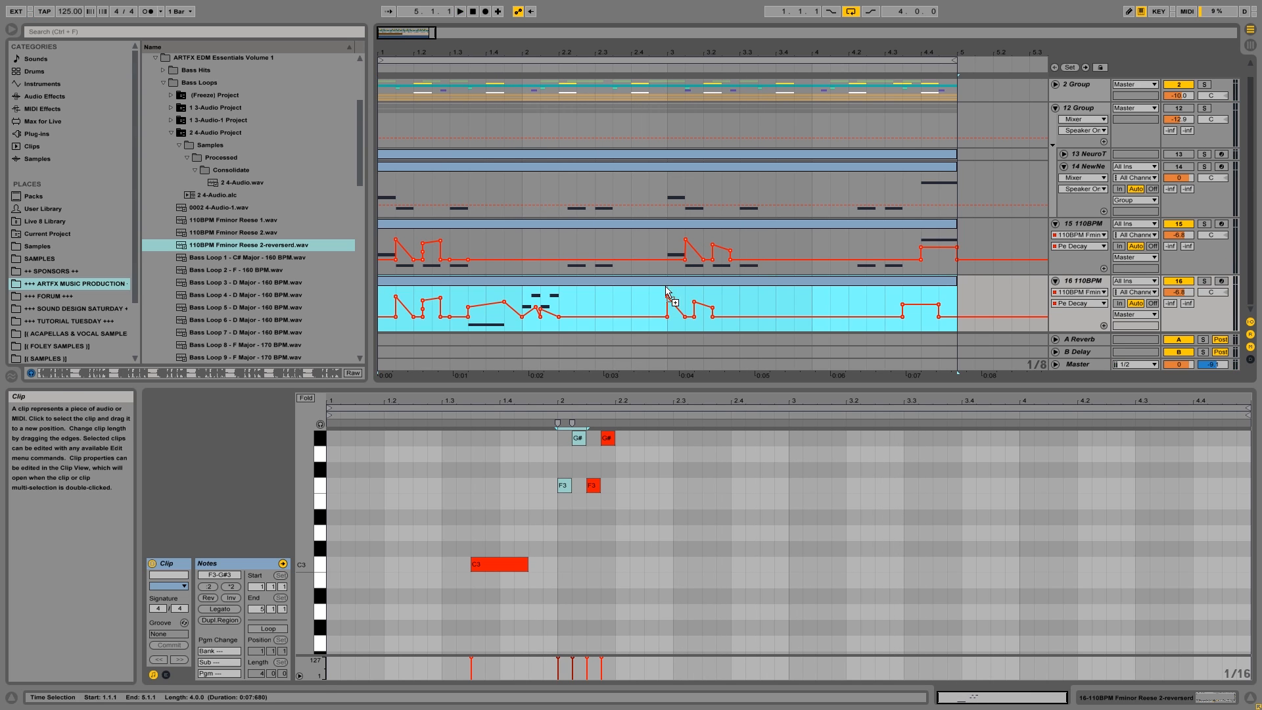
{"action": "key", "text": "ctrl+z"}
{"action": "left_click_drag", "start_coordinate": [669, 291], "coordinate": [381, 314]}
{"action": "key", "text": "ctrl+d"}
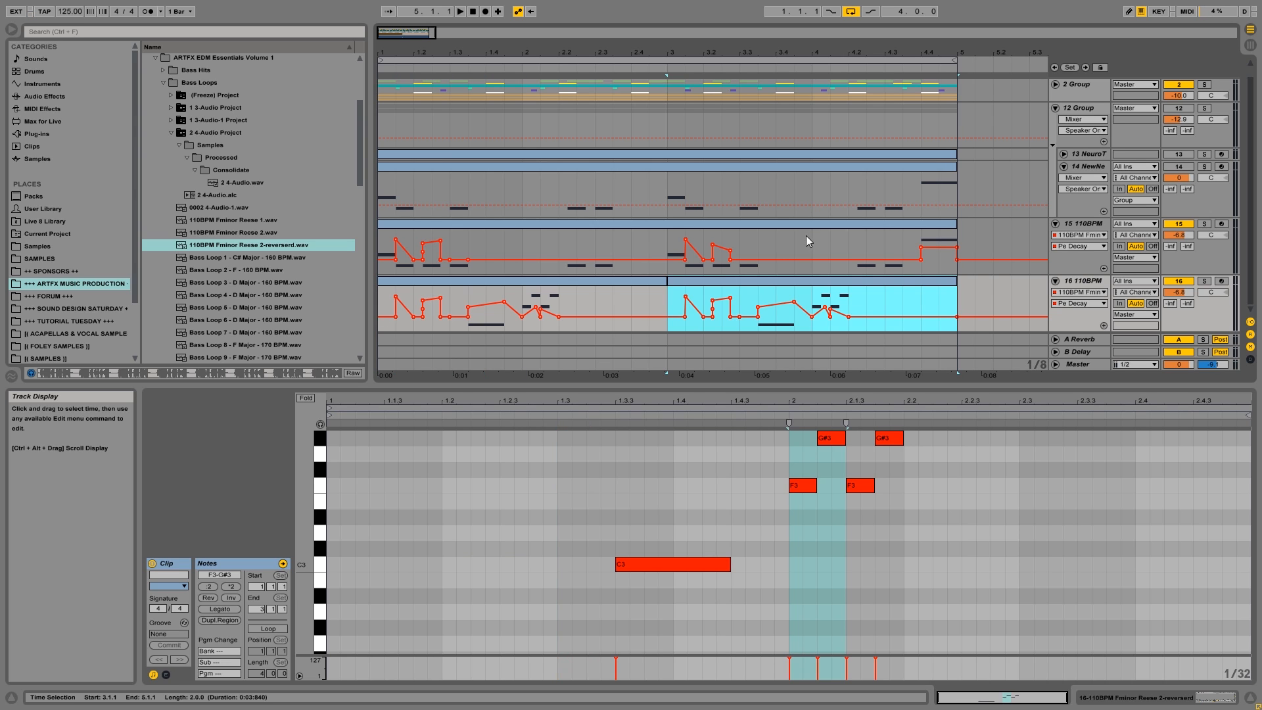
{"action": "key", "text": "Home"}
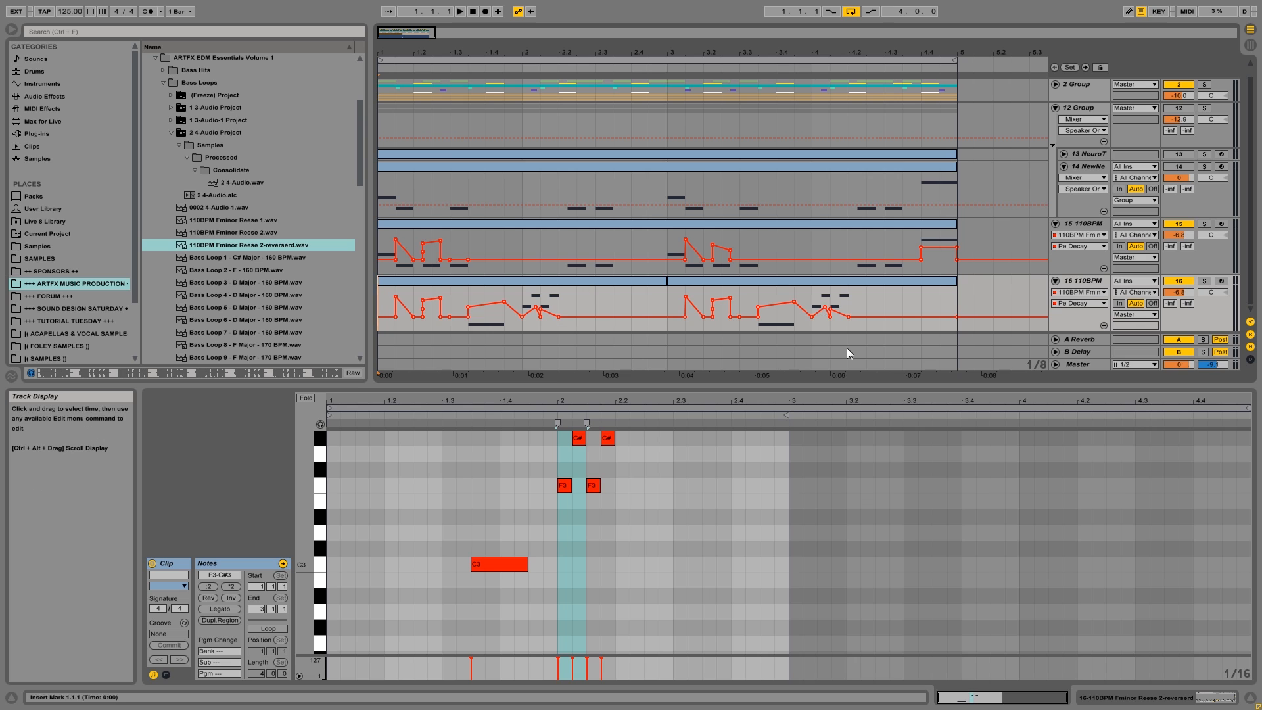
Duplicate track 16 and delete all clips and automation from 1.1.1 to 5.1.1 on the new track 17.
{"action": "left_click", "coordinate": [1078, 282]}
{"action": "right_click", "coordinate": [1071, 281]}
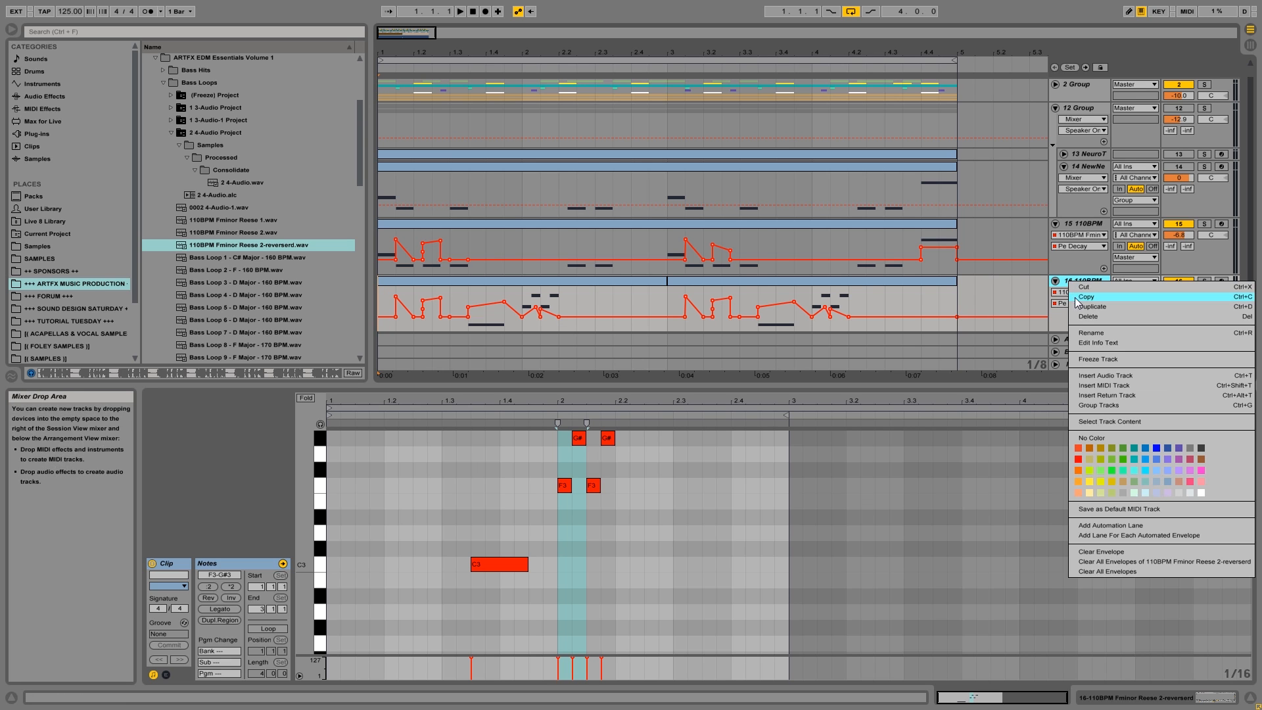
{"action": "left_click", "coordinate": [1078, 306]}
{"action": "left_click", "coordinate": [765, 285]}
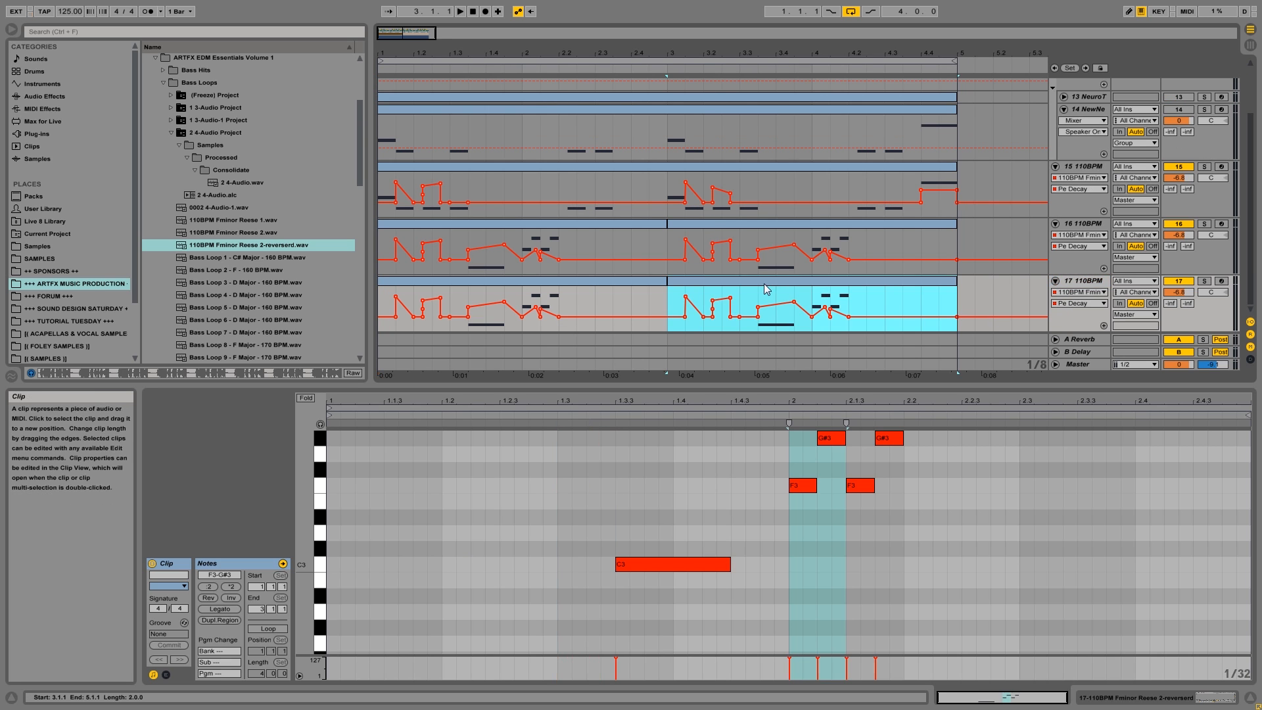
{"action": "left_click", "coordinate": [496, 283], "text": "shift"}
{"action": "key", "text": "Delete"}
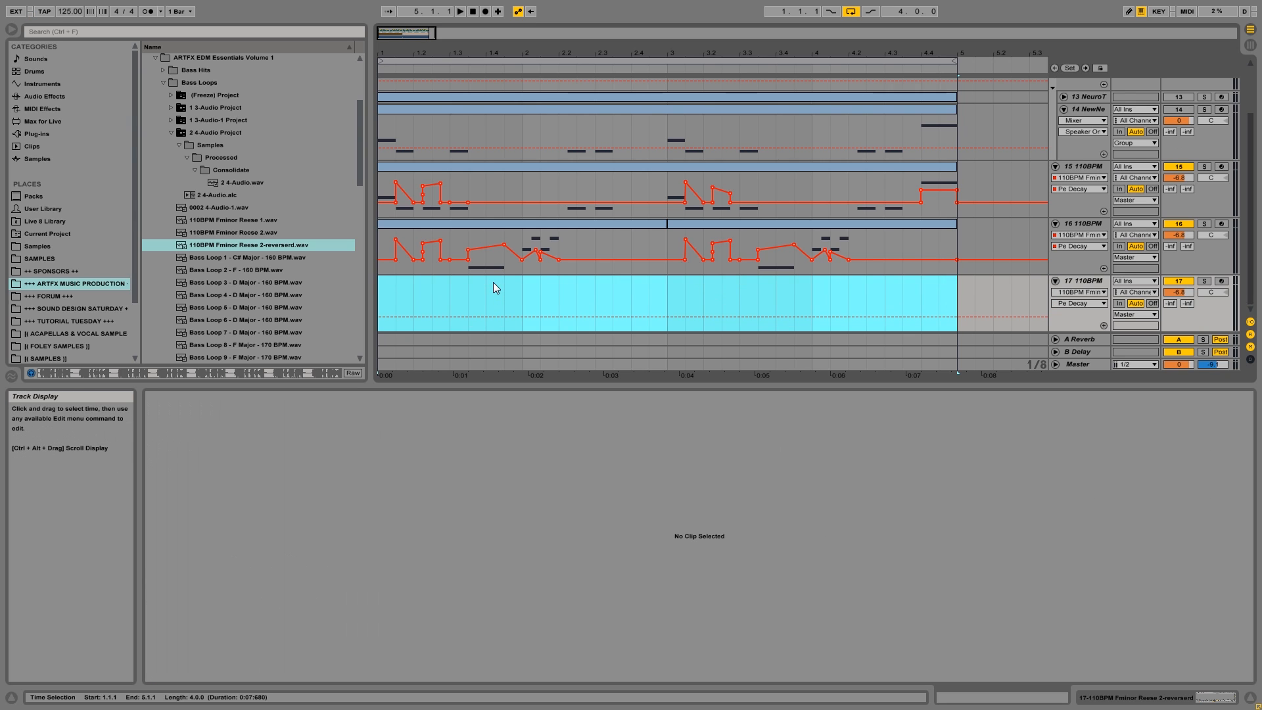
Insert a MIDI clip at 1.4.3–2.1.1 on track 17 with sixteenth notes F3 and G#3 in succession, and play it.
{"action": "left_click_drag", "start_coordinate": [503, 287], "coordinate": [527, 293]}
{"action": "key", "text": "ctrl+shift+m"}
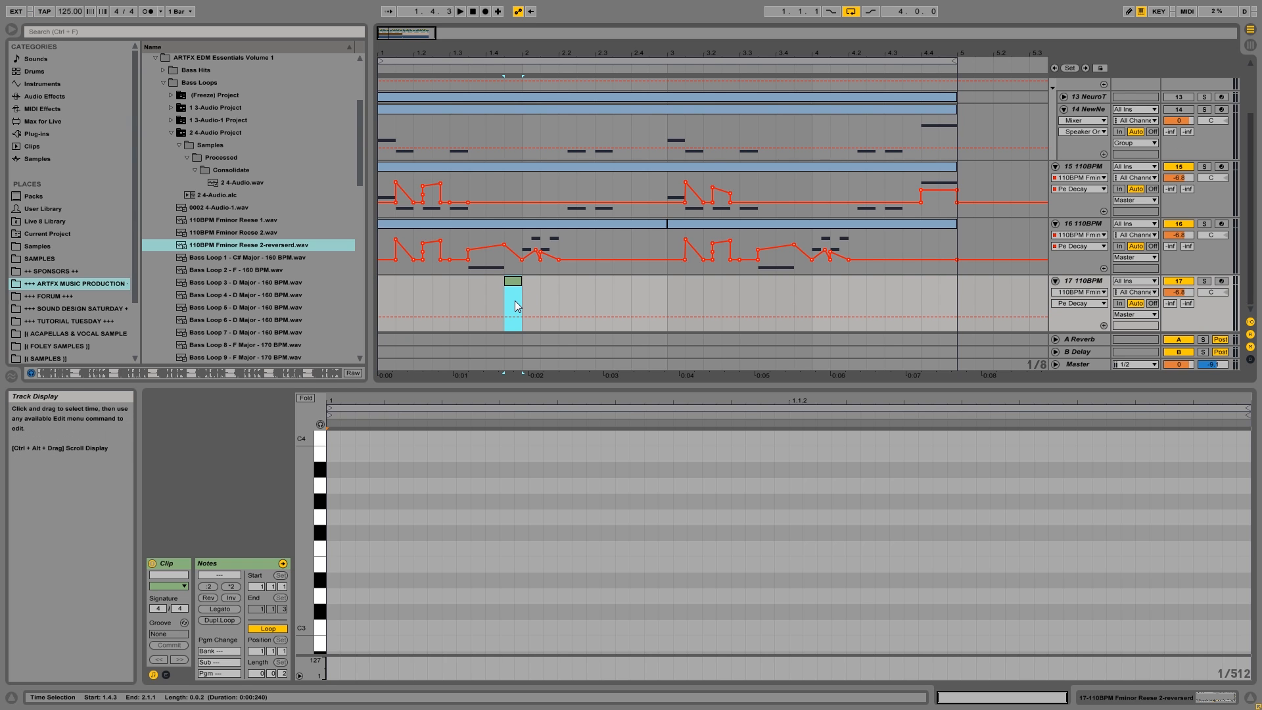
{"action": "left_click", "coordinate": [330, 556]}
{"action": "mouse_move", "coordinate": [329, 551]}
{"action": "left_mouse_down"}
{"action": "mouse_move", "coordinate": [575, 536]}
{"action": "mouse_move", "coordinate": [1102, 454]}
{"action": "mouse_move", "coordinate": [1252, 377]}
{"action": "mouse_move", "coordinate": [674, 486]}
{"action": "mouse_move", "coordinate": [789, 490]}
{"action": "left_mouse_up"}
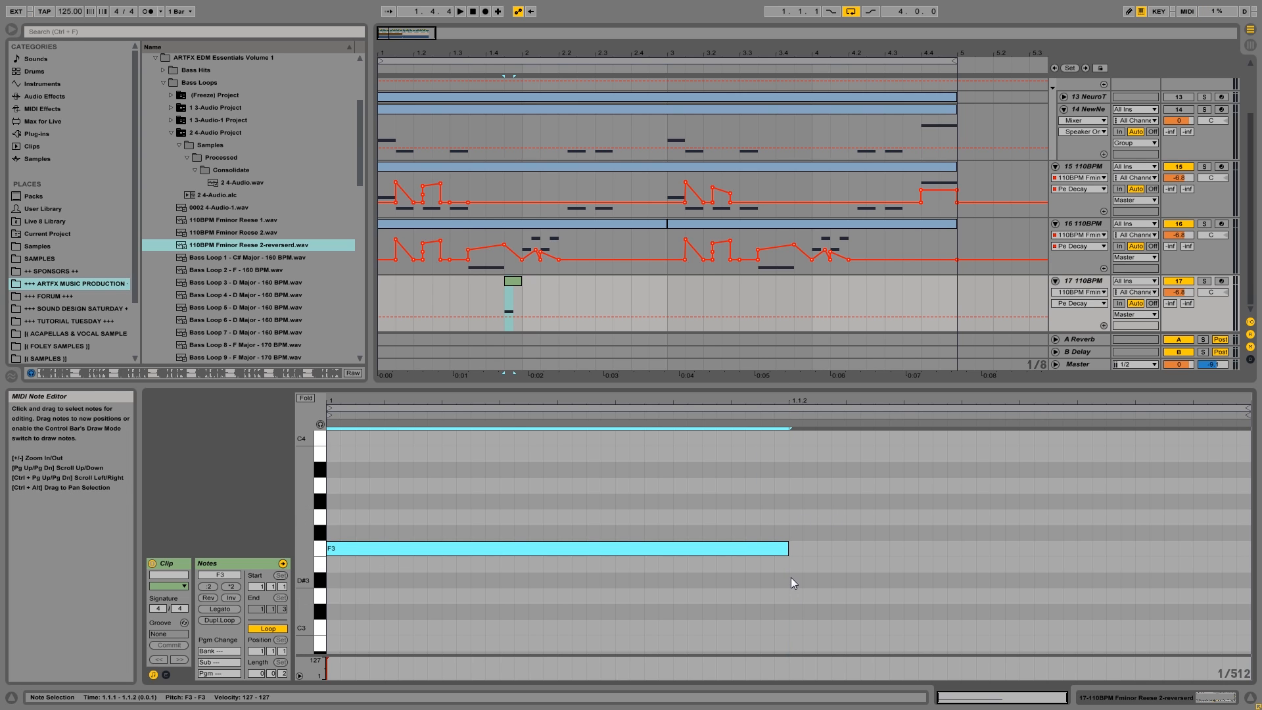
{"action": "left_click_drag", "start_coordinate": [795, 501], "coordinate": [1251, 501]}
{"action": "key", "text": "space"}
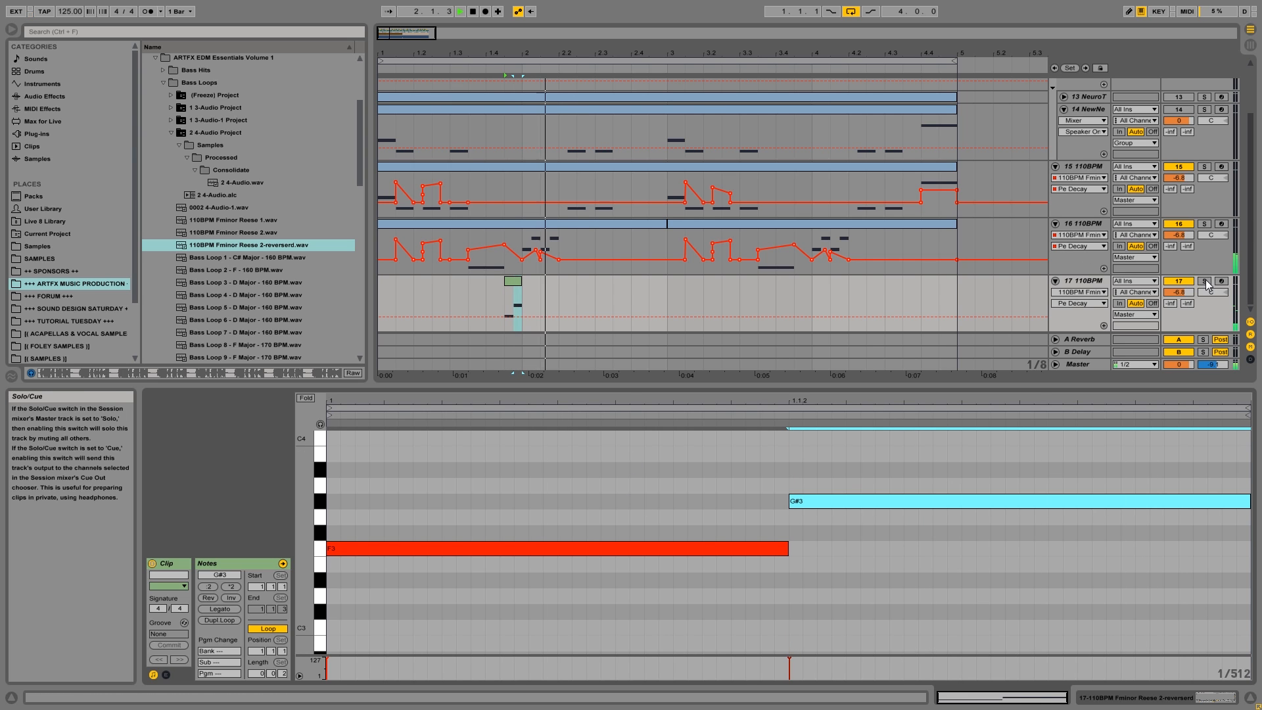
{"action": "left_click", "coordinate": [382, 286]}
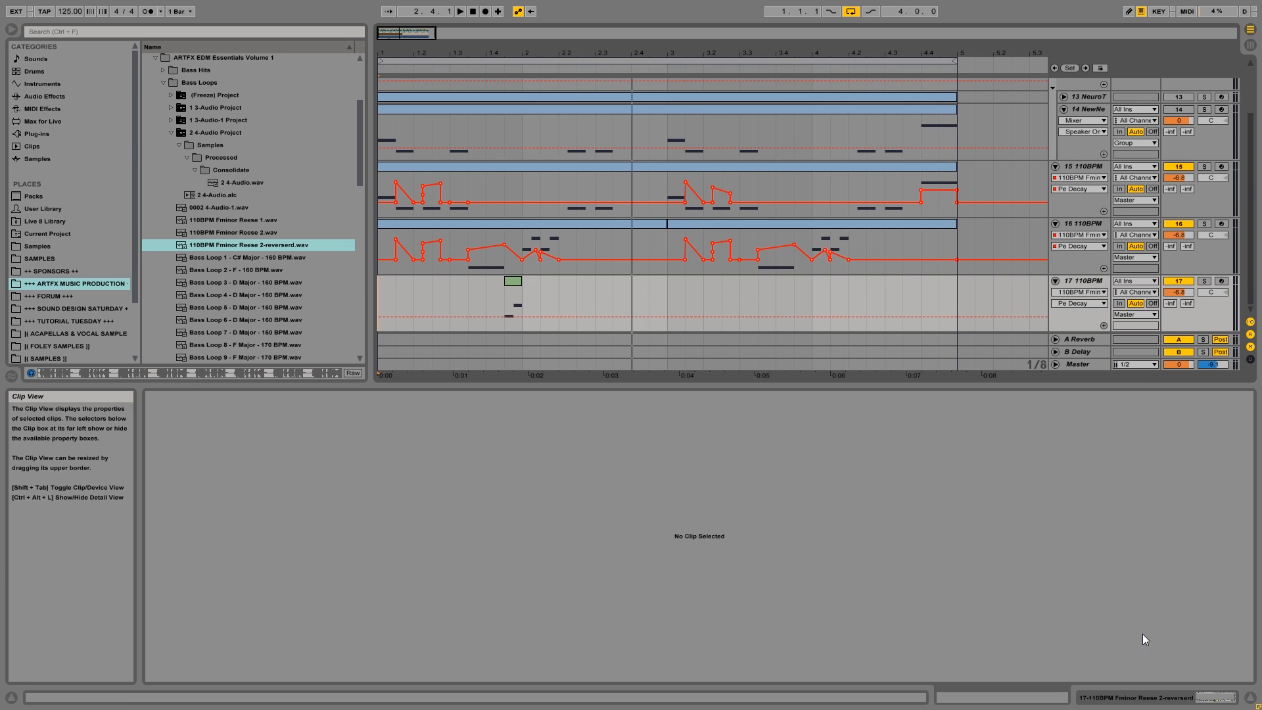
Shift track 17's Sampler loop region to start at 825857 and end at 877645, playing the clip from 1.4.3 to compare.
{"action": "left_click", "coordinate": [1142, 698]}
{"action": "left_click_drag", "start_coordinate": [356, 576], "coordinate": [424, 575]}
{"action": "key", "text": "space"}
{"action": "key", "text": "space"}
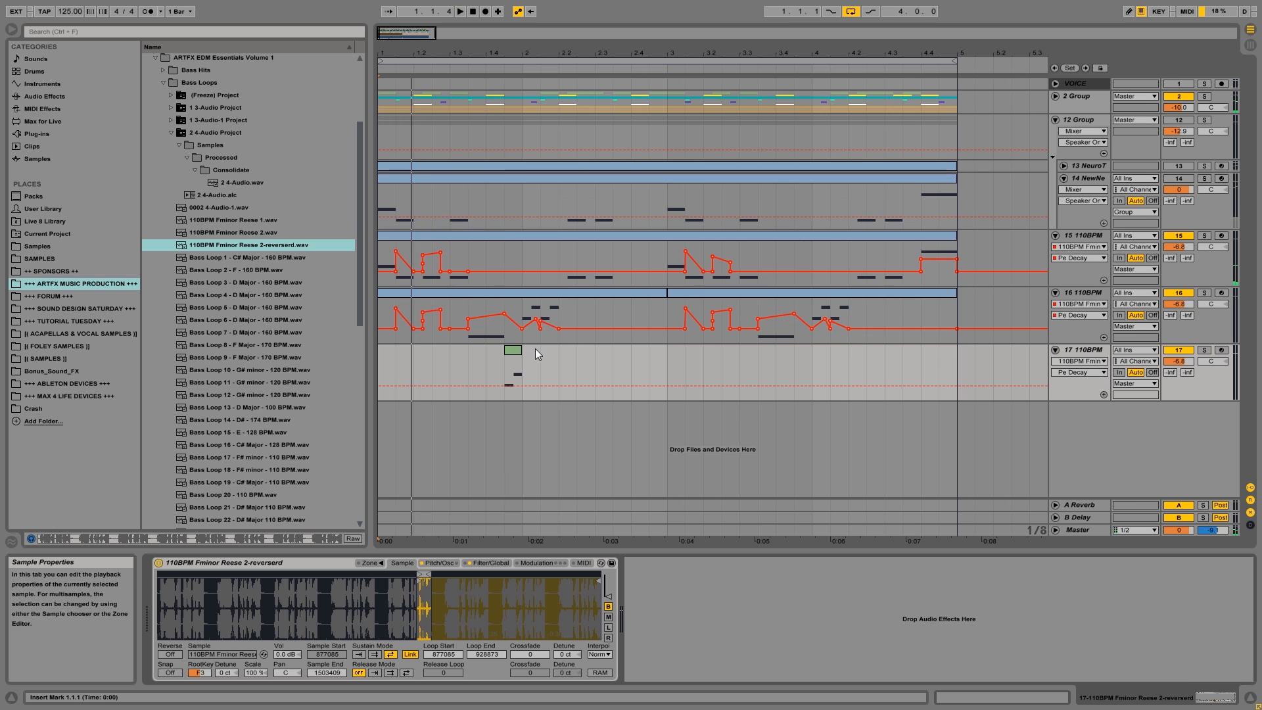
{"action": "left_click", "coordinate": [510, 375]}
{"action": "key", "text": "space"}
{"action": "key", "text": "space"}
{"action": "key", "text": "space"}
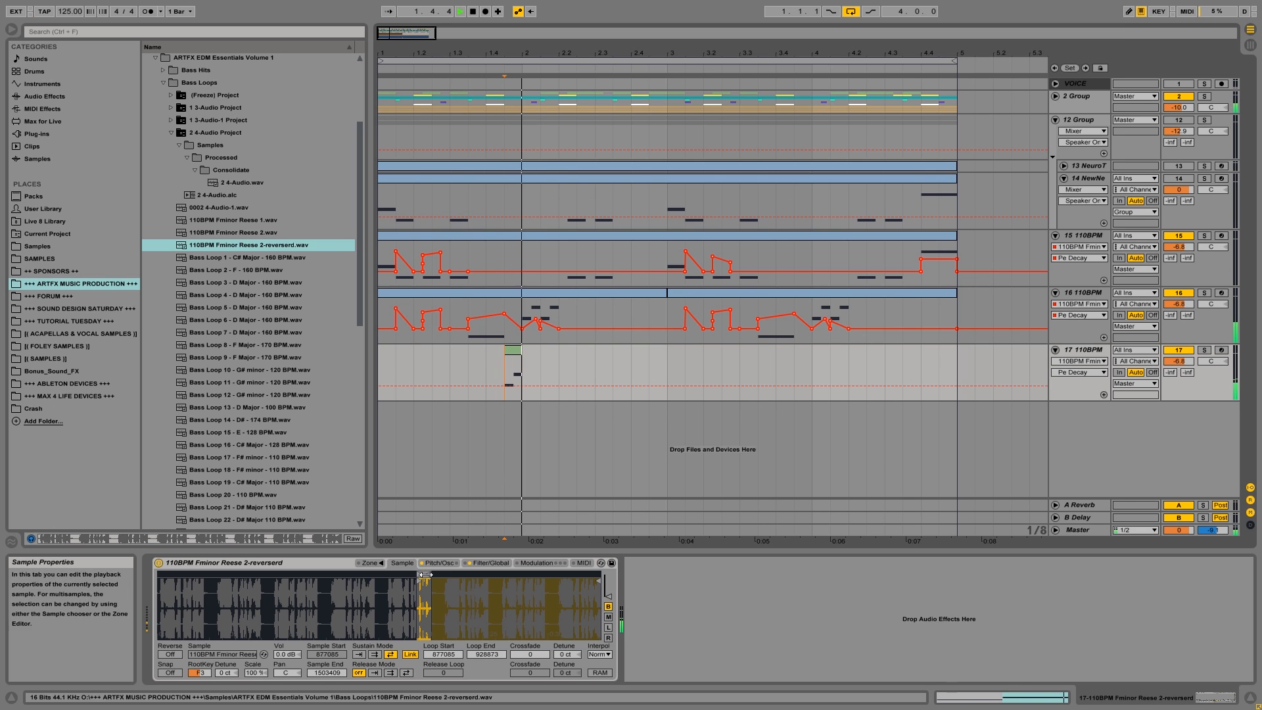
{"action": "left_click_drag", "start_coordinate": [420, 576], "coordinate": [409, 574]}
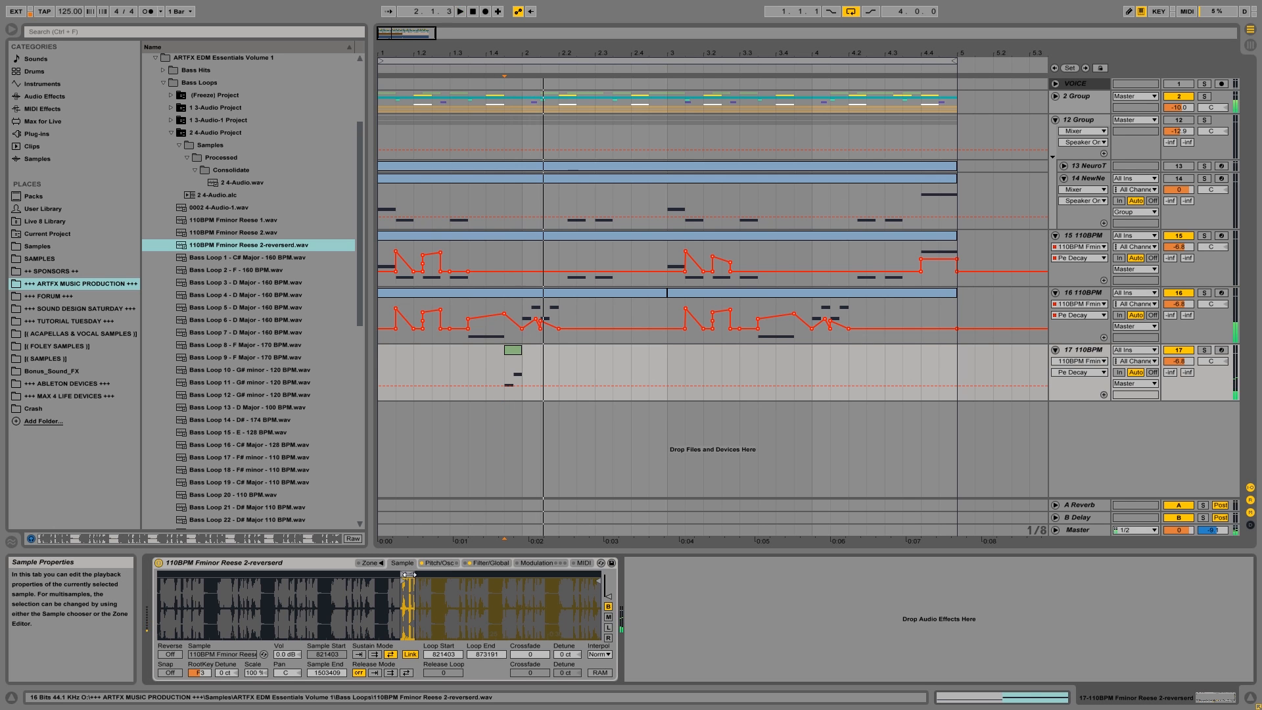
{"action": "key", "text": "space"}
{"action": "left_click_drag", "start_coordinate": [415, 575], "coordinate": [410, 574]}
{"action": "key", "text": "space"}
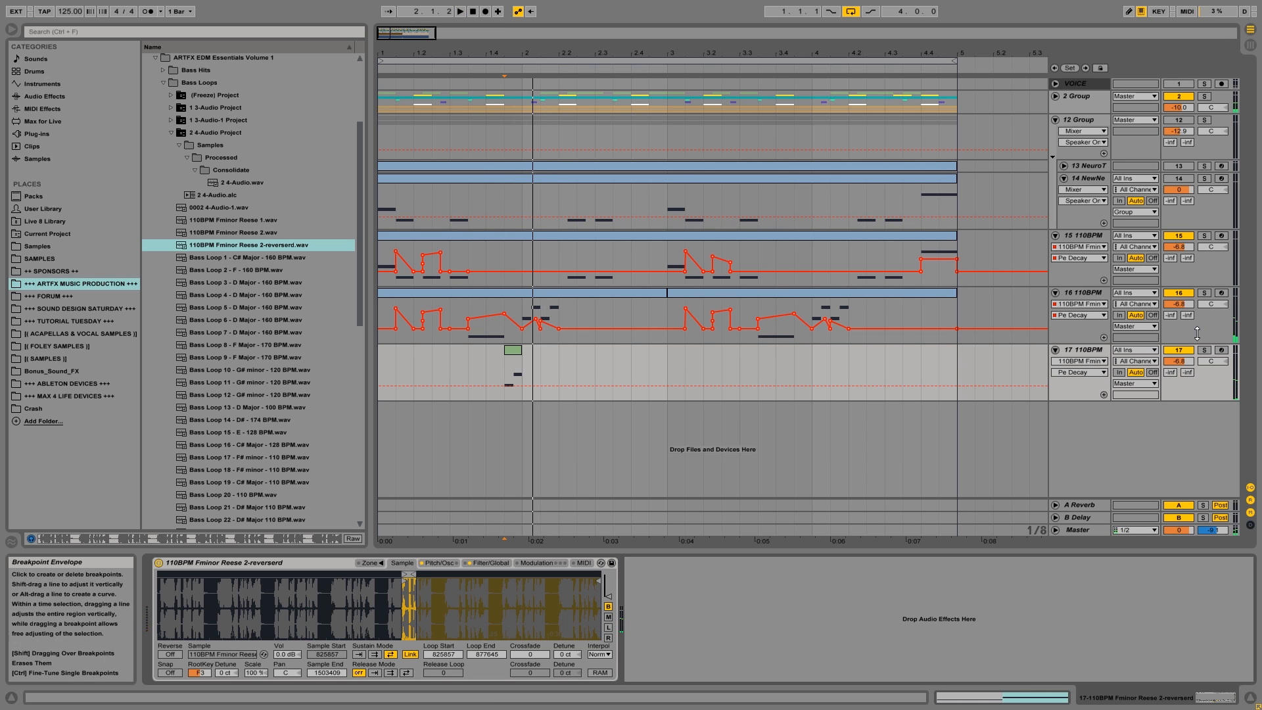
Solo track 17 and set its pitch envelope to 30.5 ms attack and 28.6 ms decay while playing the clip.
{"action": "left_click", "coordinate": [1204, 350]}
{"action": "key", "text": "space"}
{"action": "key", "text": "space"}
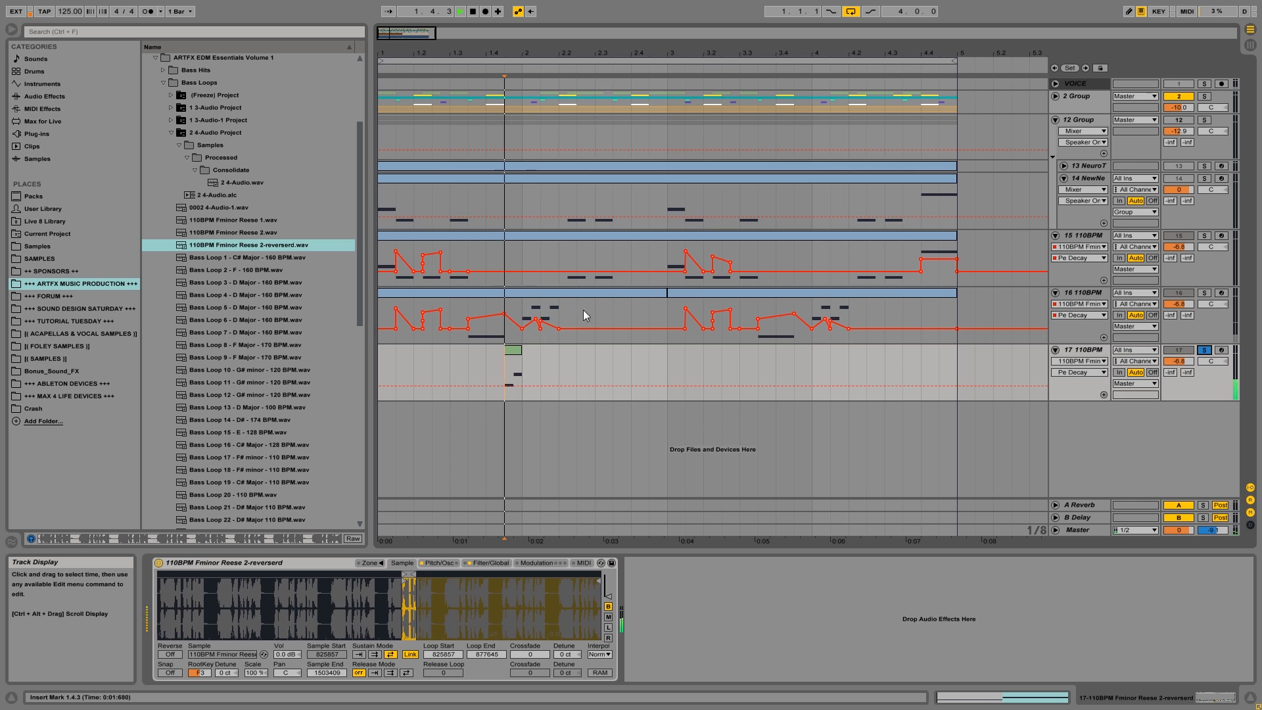
{"action": "left_click", "coordinate": [439, 564]}
{"action": "left_click_drag", "start_coordinate": [368, 664], "coordinate": [362, 656]}
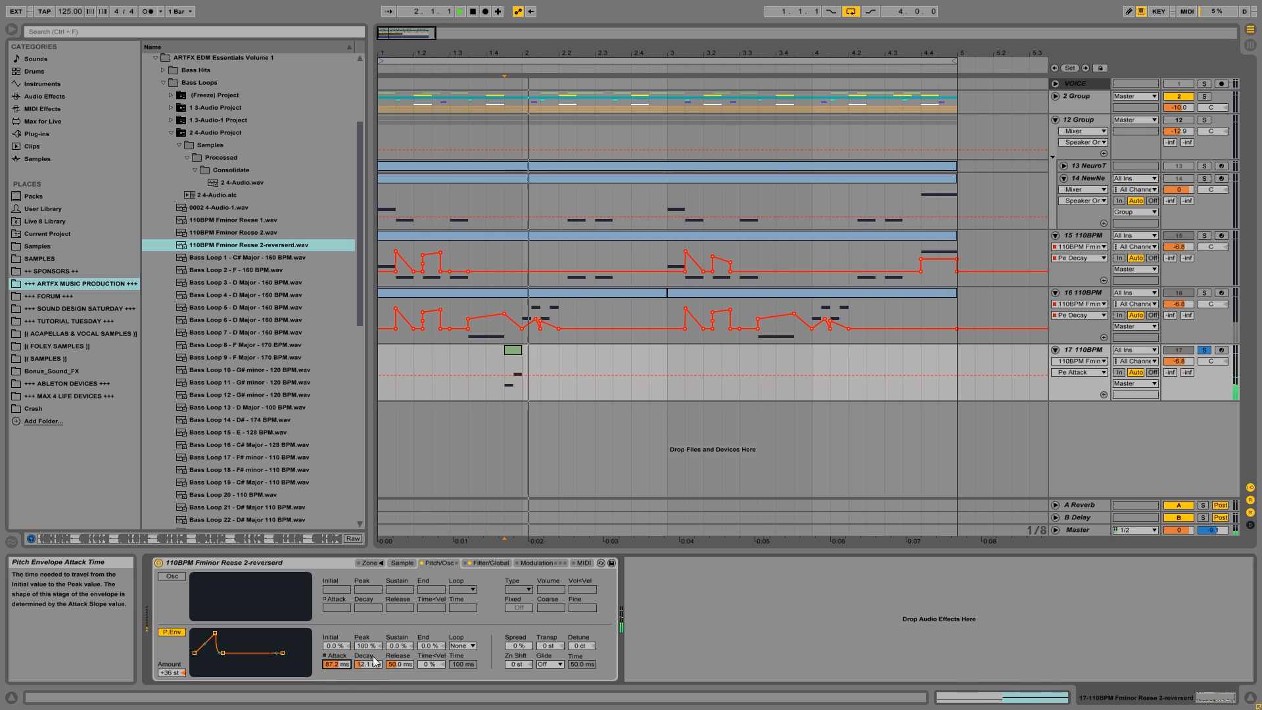
{"action": "left_click_drag", "start_coordinate": [375, 661], "coordinate": [376, 631]}
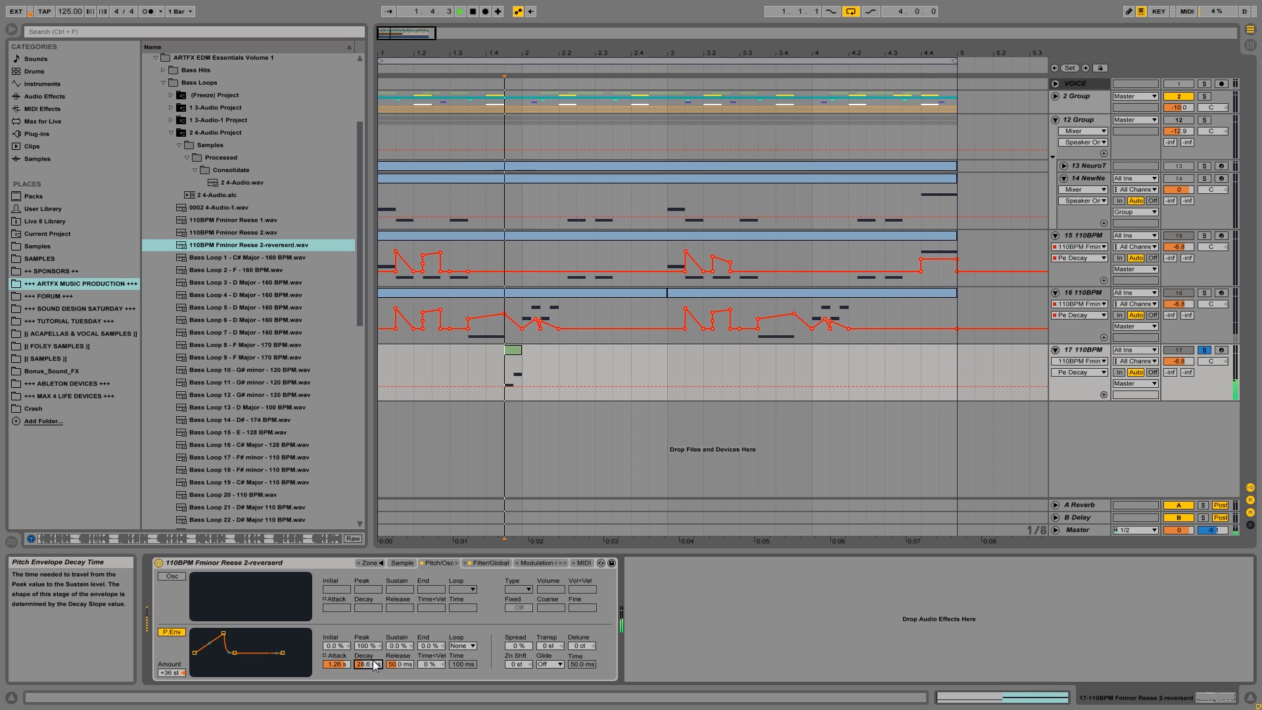
{"action": "left_click_drag", "start_coordinate": [332, 667], "coordinate": [332, 696]}
{"action": "key", "text": "space"}
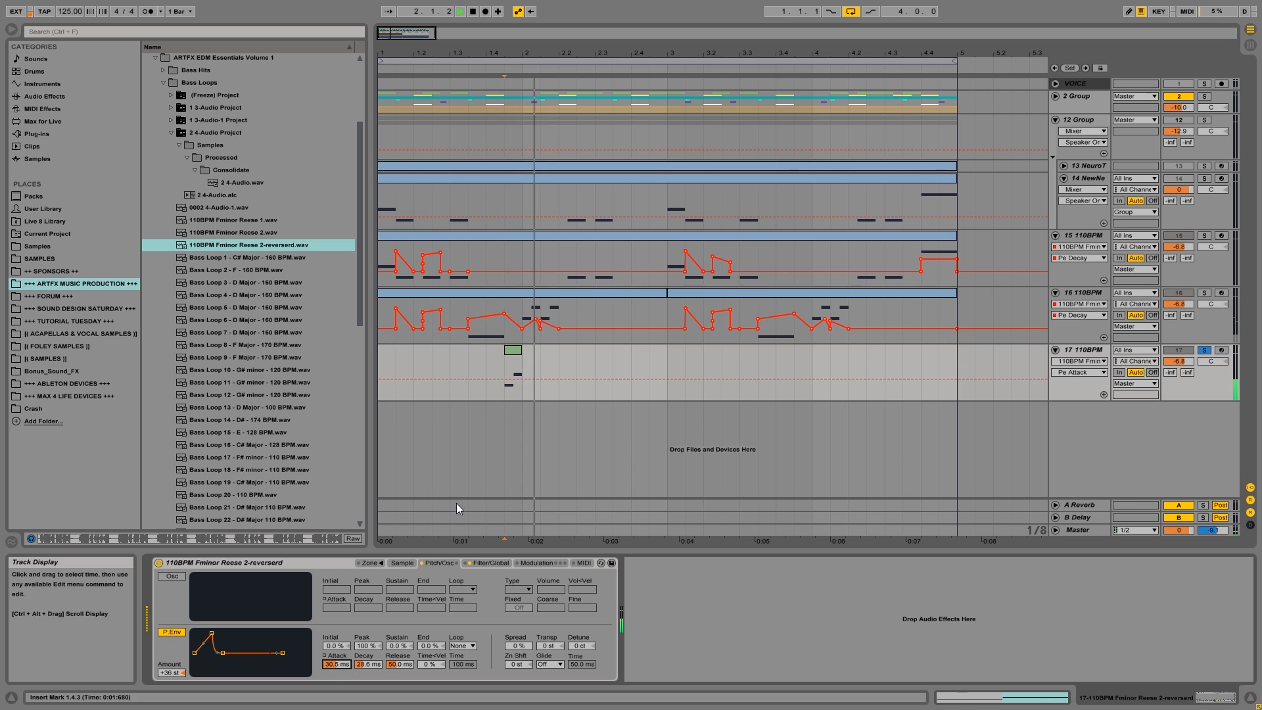
Unsolo track 17 and play the full arrangement from 1.1.1.
{"action": "left_click", "coordinate": [386, 362]}
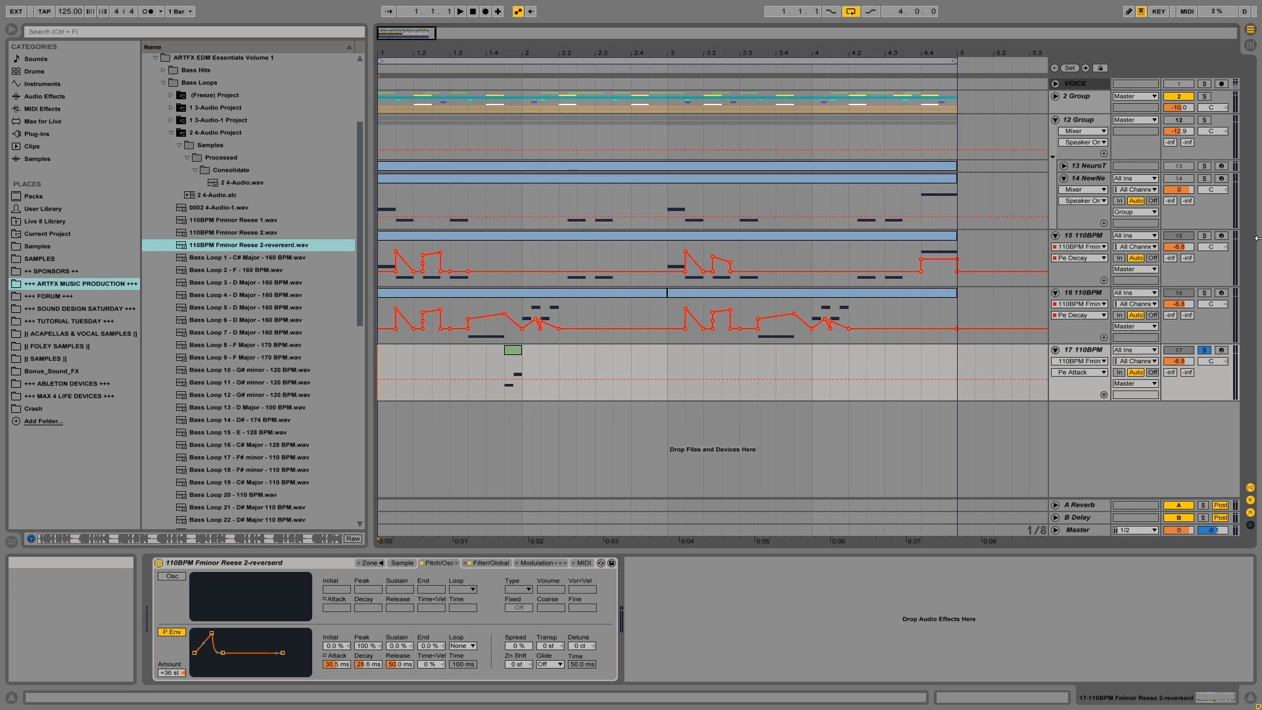
{"action": "left_click", "coordinate": [1205, 350]}
{"action": "key", "text": "space"}
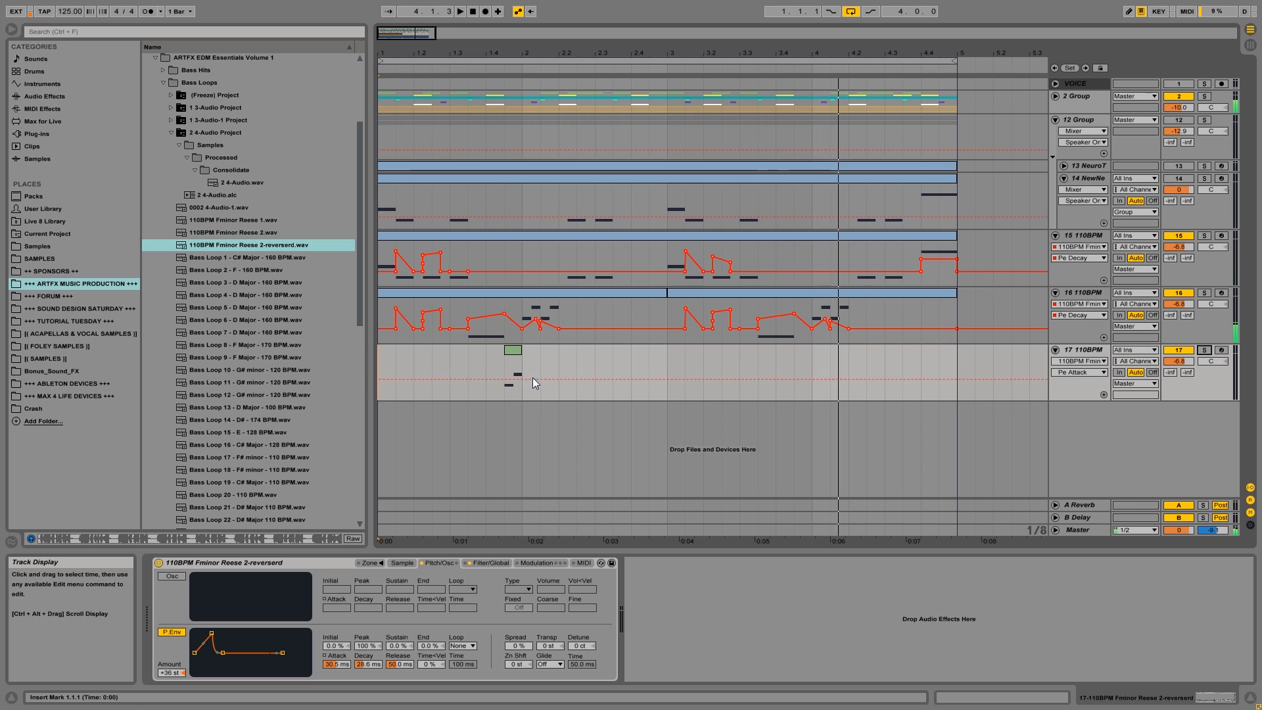
Copy track 17's F3–G#3 clip to 3.4.3 and 4.3.3.
{"action": "left_click", "coordinate": [513, 353]}
{"action": "key", "text": "space"}
{"action": "left_click_drag", "start_coordinate": [514, 359], "coordinate": [923, 355]}
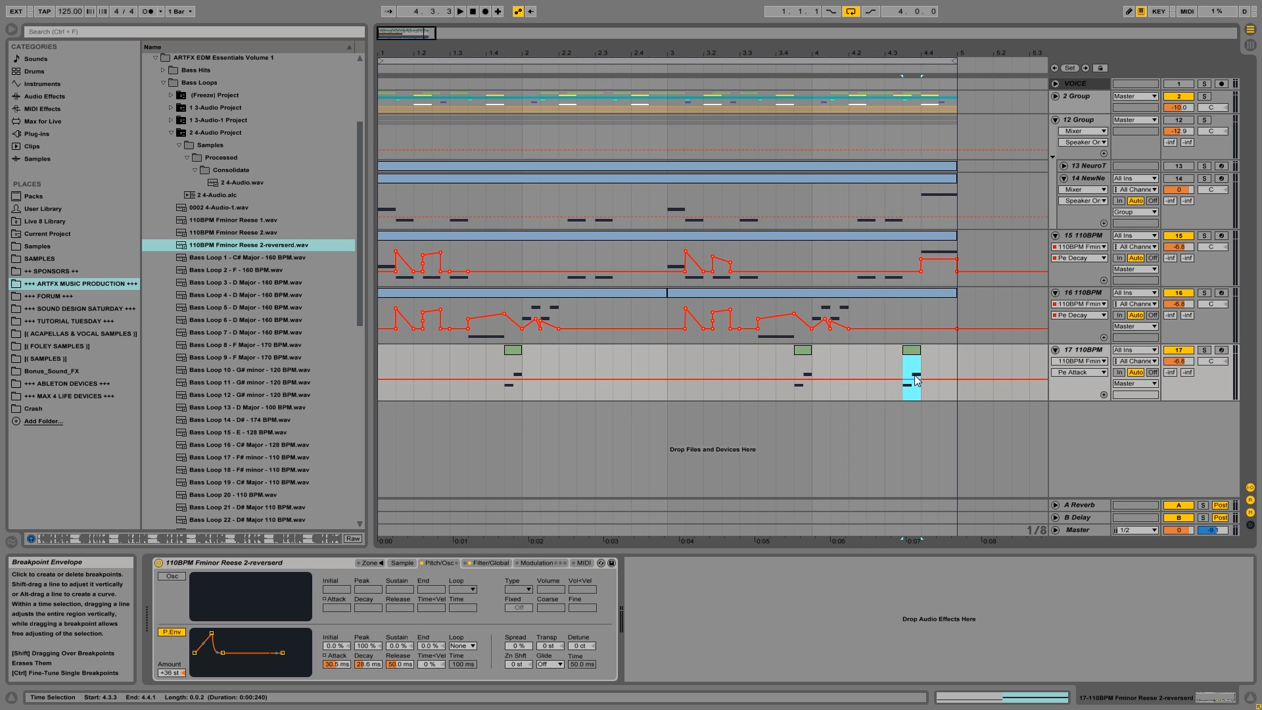
Set track 17's Pe Attack automation to 0 ms over the clip at 4.3.3–4.4.1.
{"action": "left_click", "coordinate": [917, 379]}
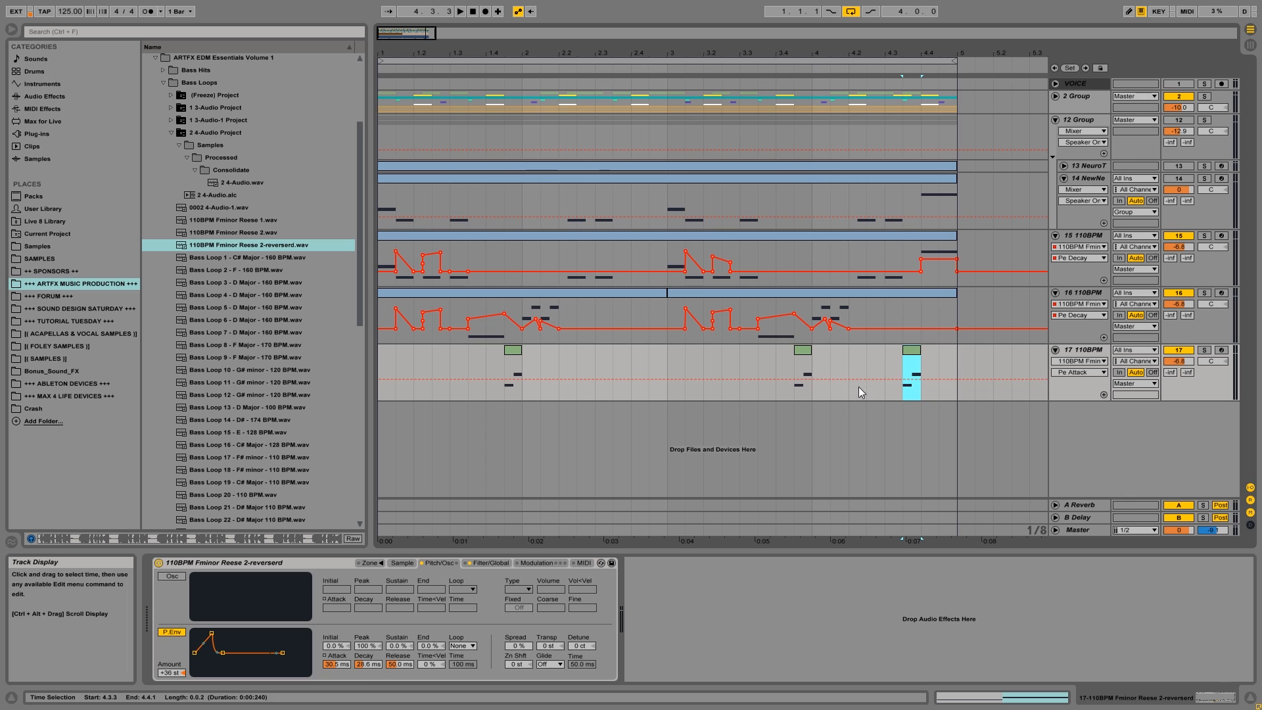
{"action": "left_click", "coordinate": [344, 665]}
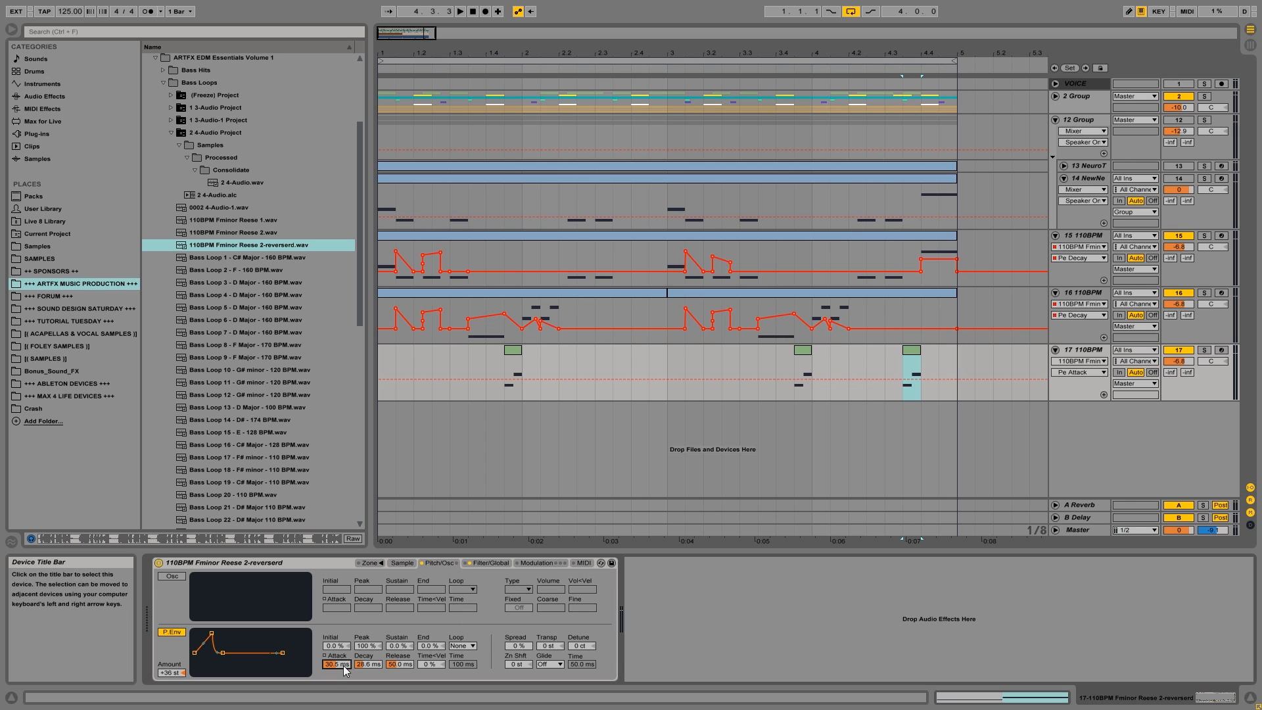
{"action": "type", "text": "0"}
{"action": "key", "text": "Return"}
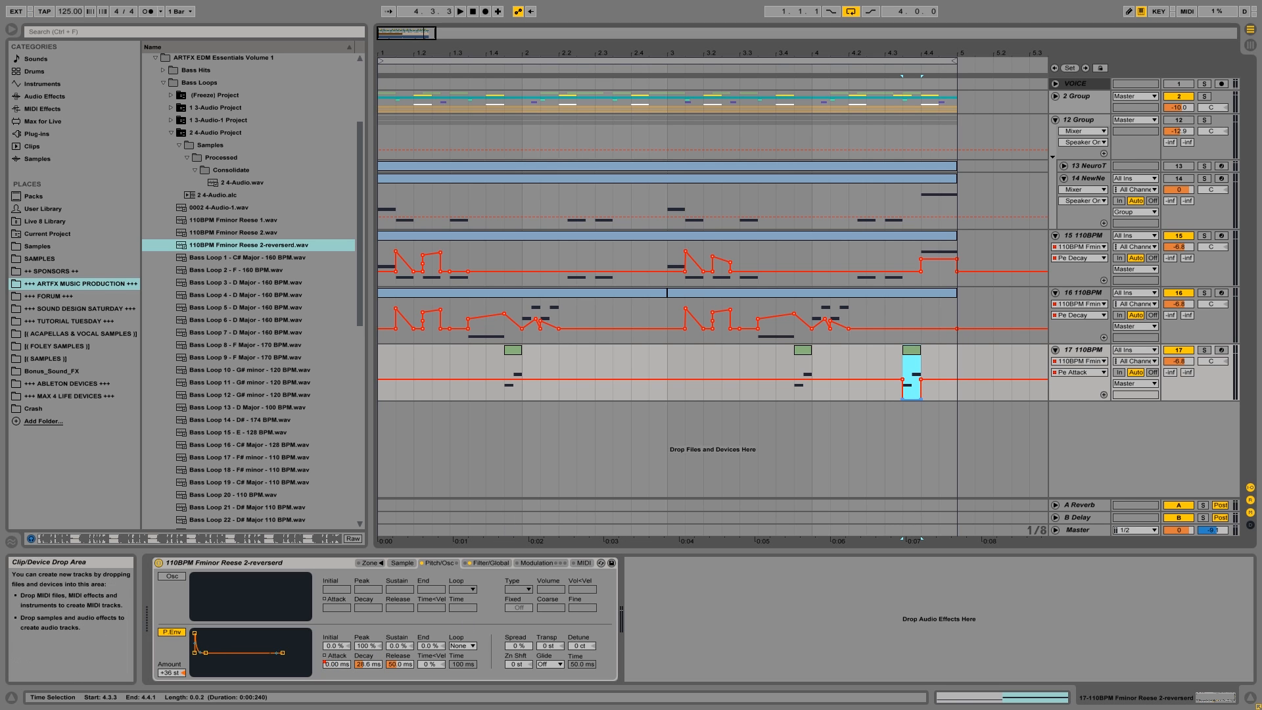
Draw a peak in track 17's Pe Decay automation over the clip at 4.3.3–4.4.1, auditioning it from 4.3.3.
{"action": "left_click", "coordinate": [906, 369]}
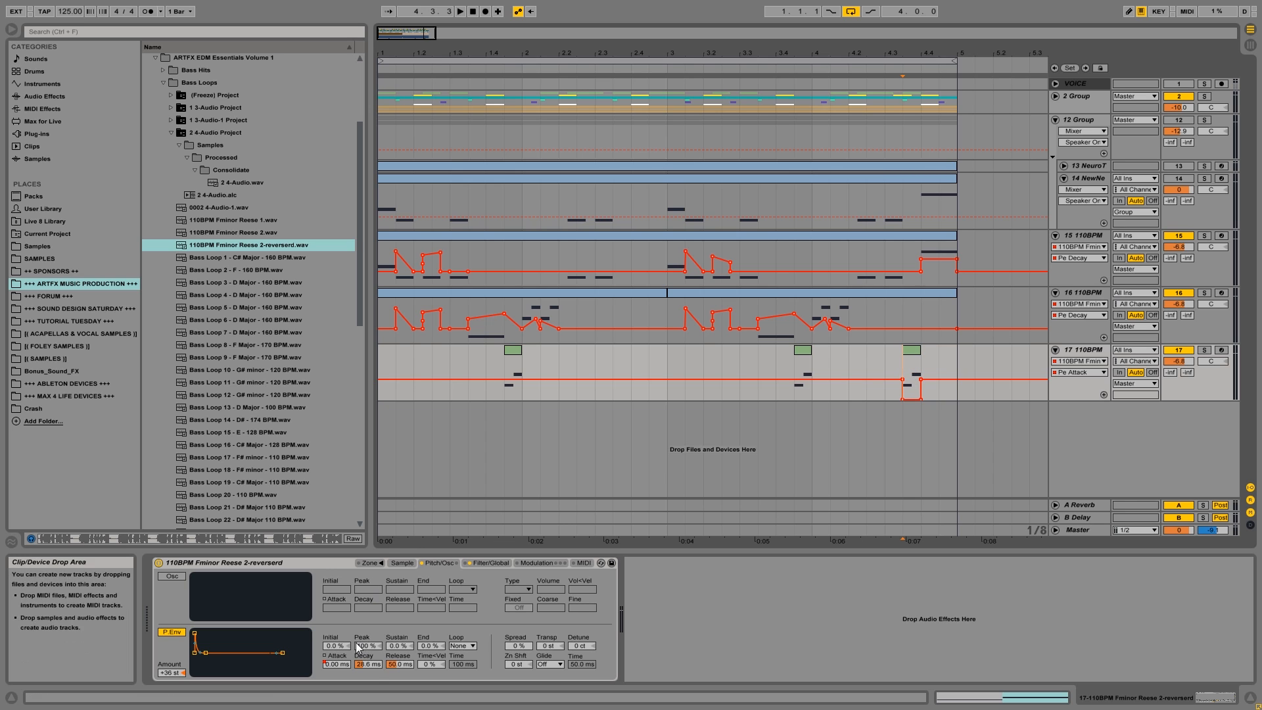
{"action": "left_click", "coordinate": [364, 664]}
{"action": "left_click_drag", "start_coordinate": [908, 365], "coordinate": [914, 389]}
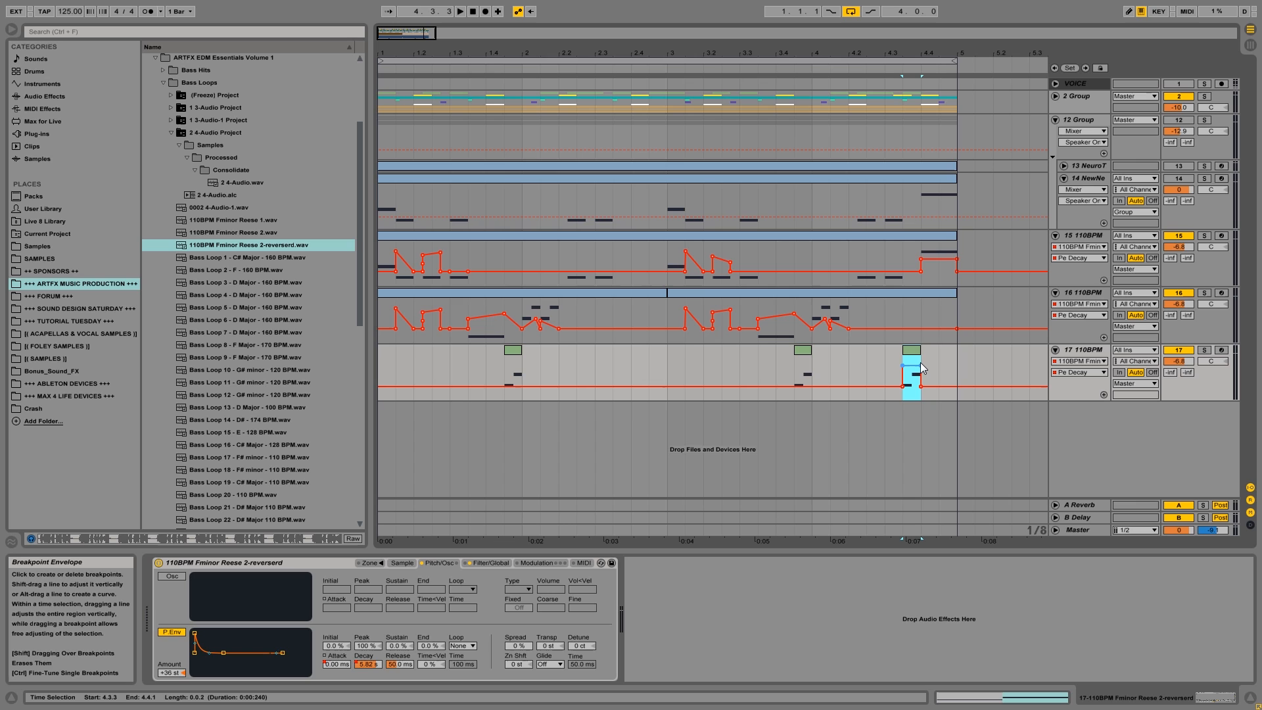
{"action": "left_click", "coordinate": [920, 366]}
{"action": "left_click", "coordinate": [902, 372]}
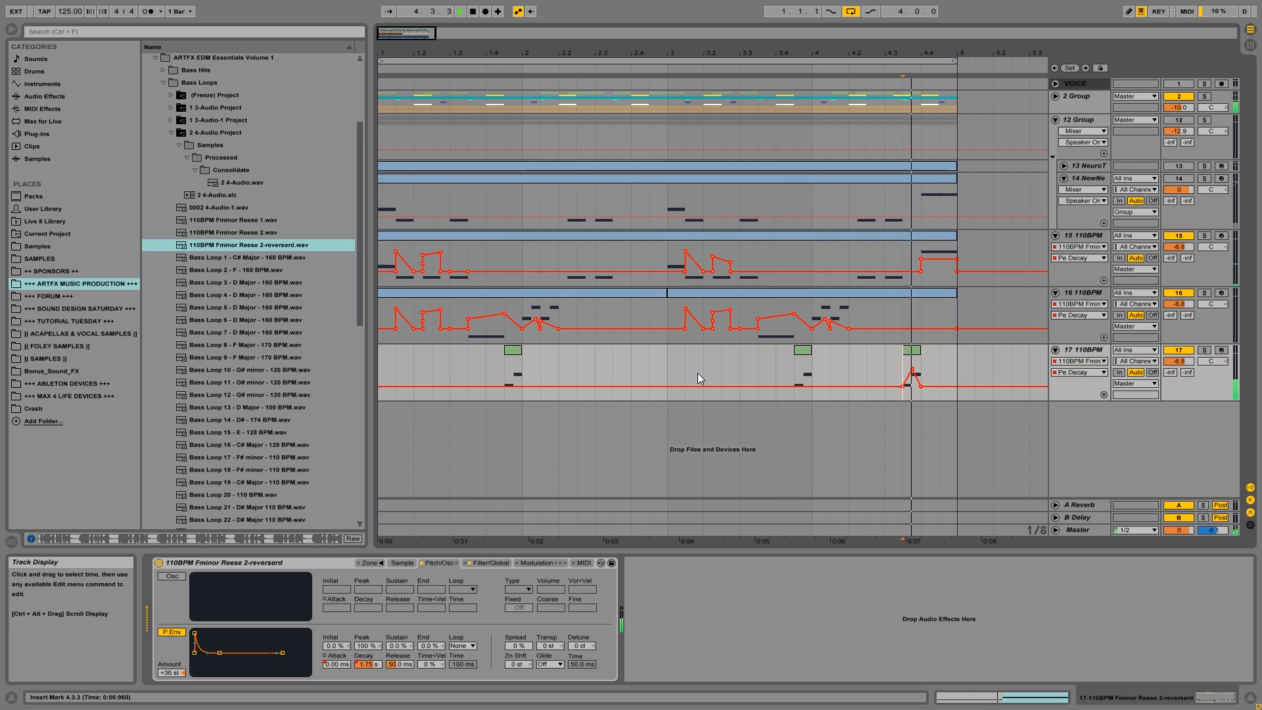
{"action": "left_click_drag", "start_coordinate": [911, 378], "coordinate": [913, 363]}
{"action": "left_click", "coordinate": [912, 364]}
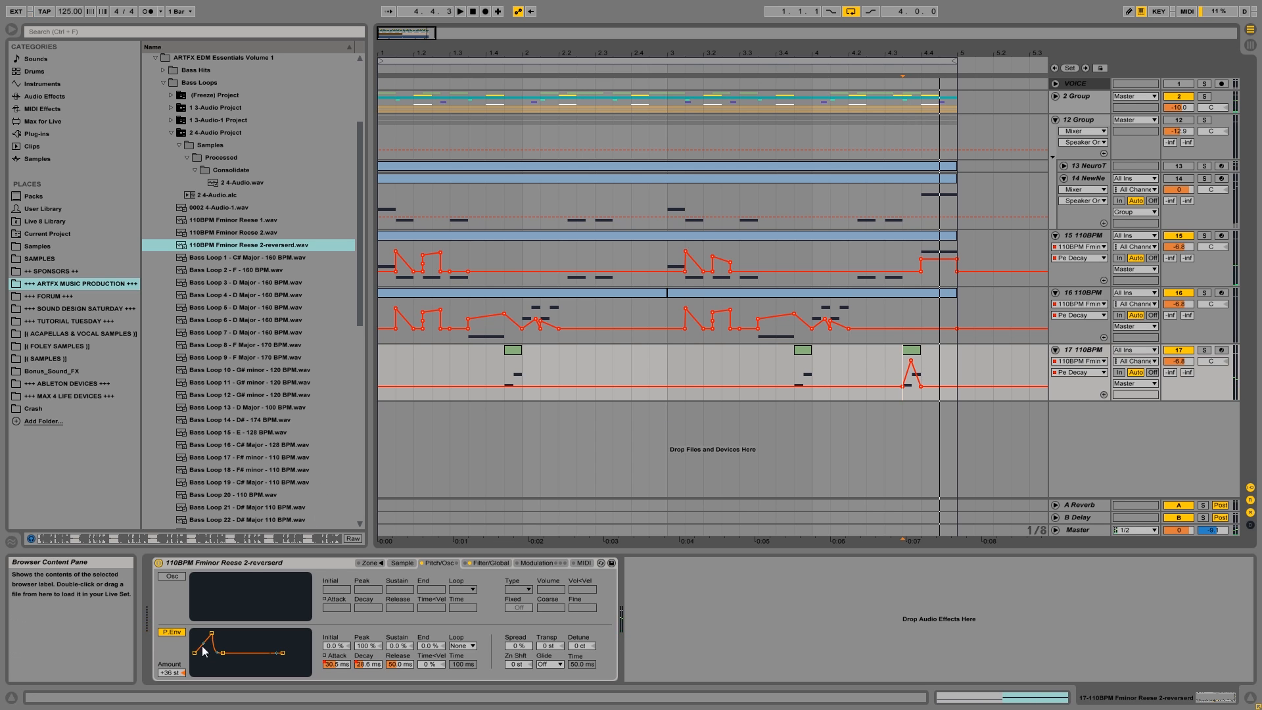
Try a pitch envelope amount of +24 st on track 17 and play from 1.4.3.
{"action": "left_click", "coordinate": [170, 673]}
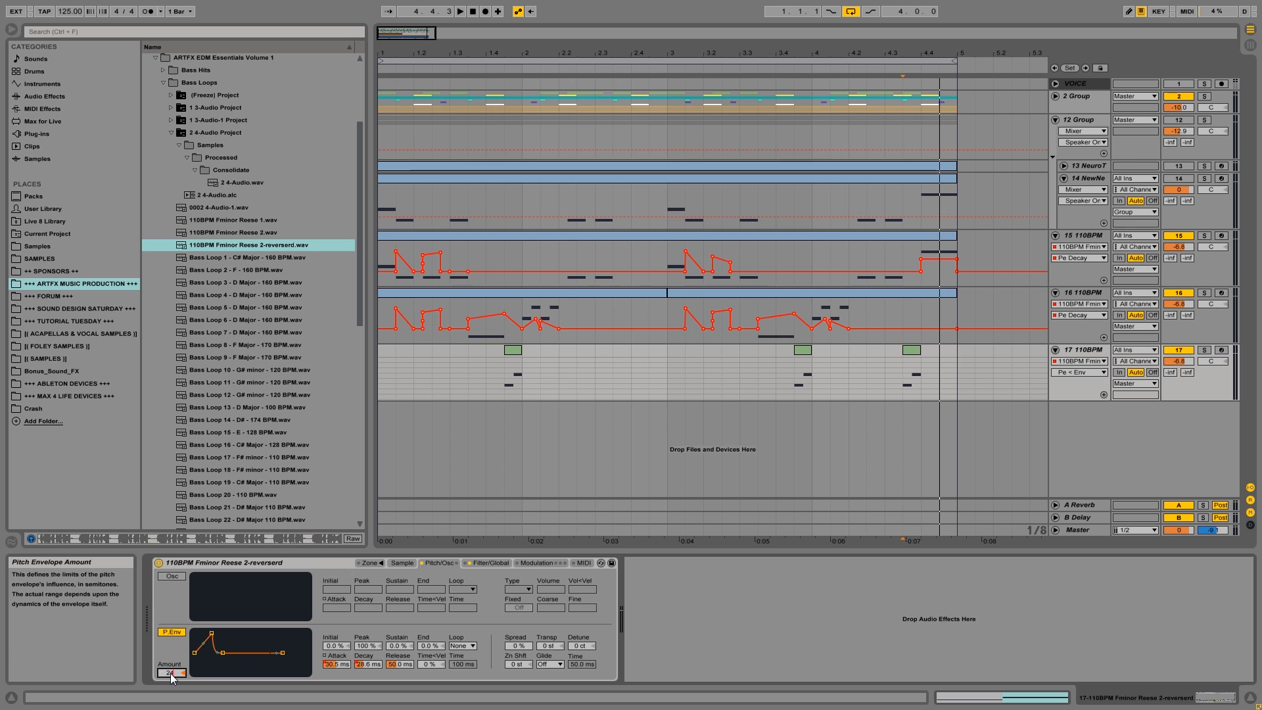
{"action": "left_click", "coordinate": [505, 377]}
{"action": "key", "text": "space"}
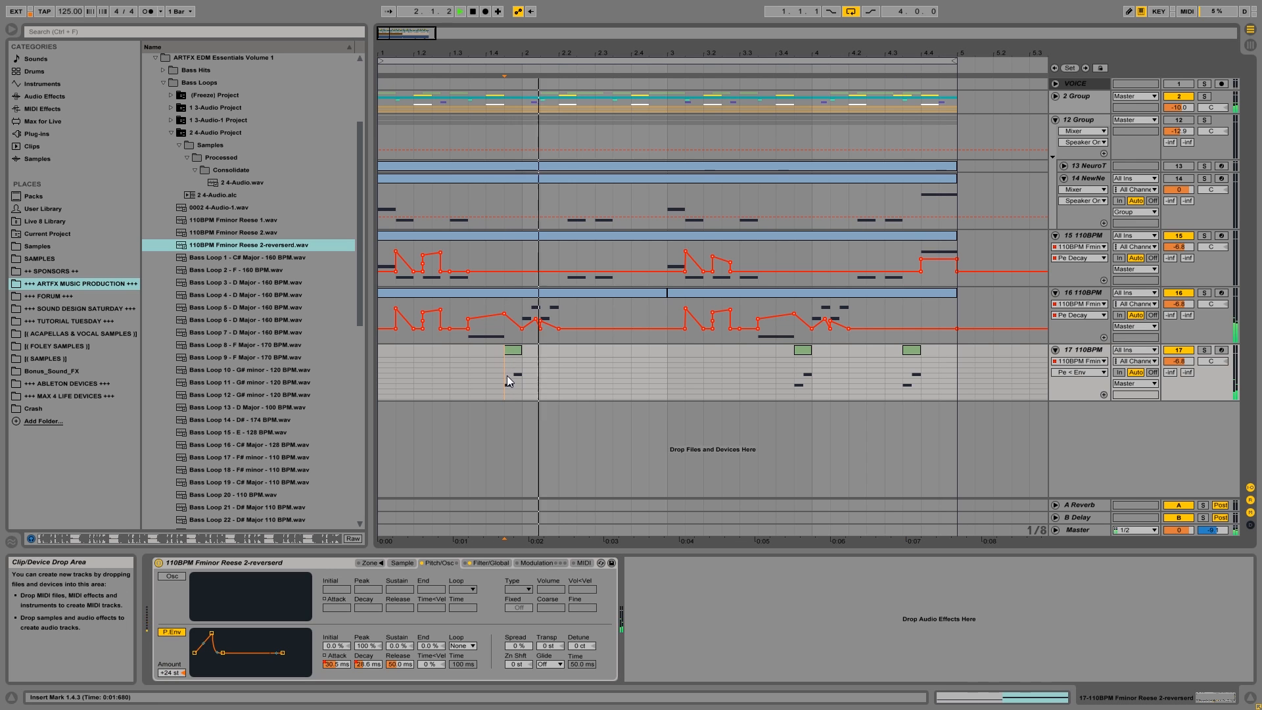
Solo track 17, play from 4.3.3, and try a +48 st pitch envelope amount before setting it to +36 st.
{"action": "key", "text": "space"}
{"action": "left_click", "coordinate": [1203, 351]}
{"action": "key", "text": "space"}
{"action": "left_click", "coordinate": [903, 385]}
{"action": "key", "text": "space"}
{"action": "key", "text": "space"}
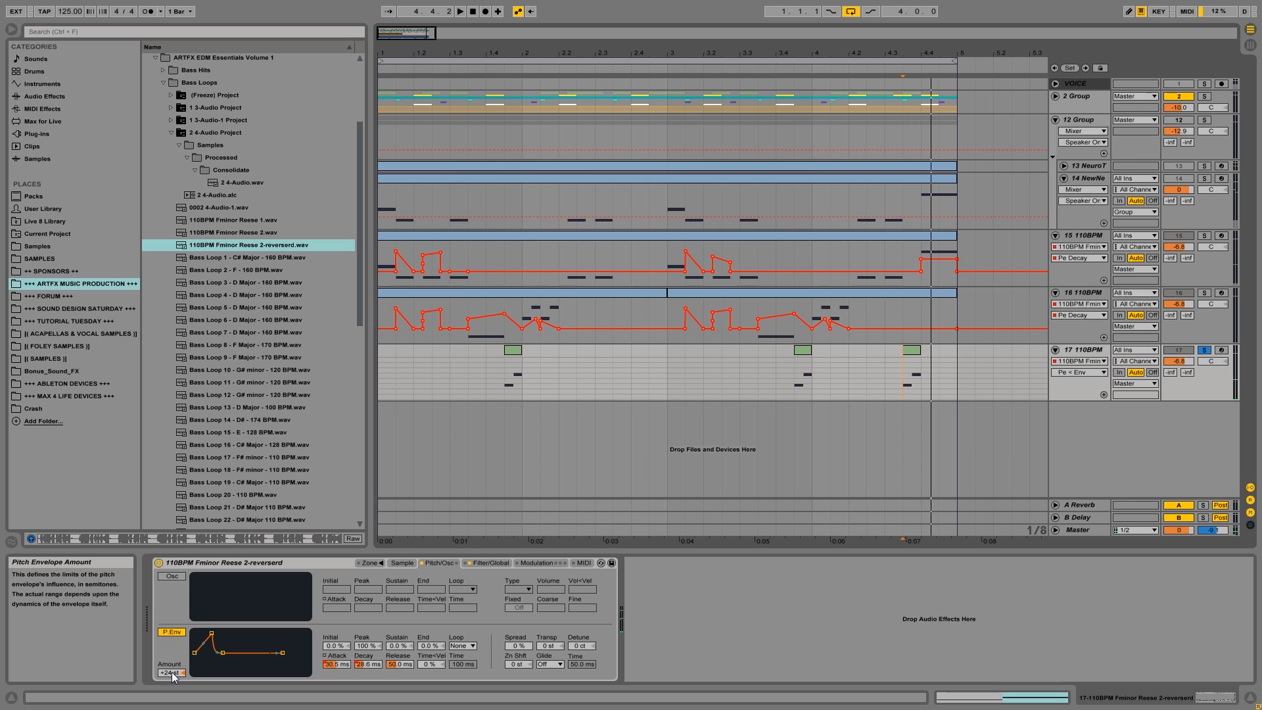
{"action": "left_click_drag", "start_coordinate": [173, 675], "coordinate": [173, 666]}
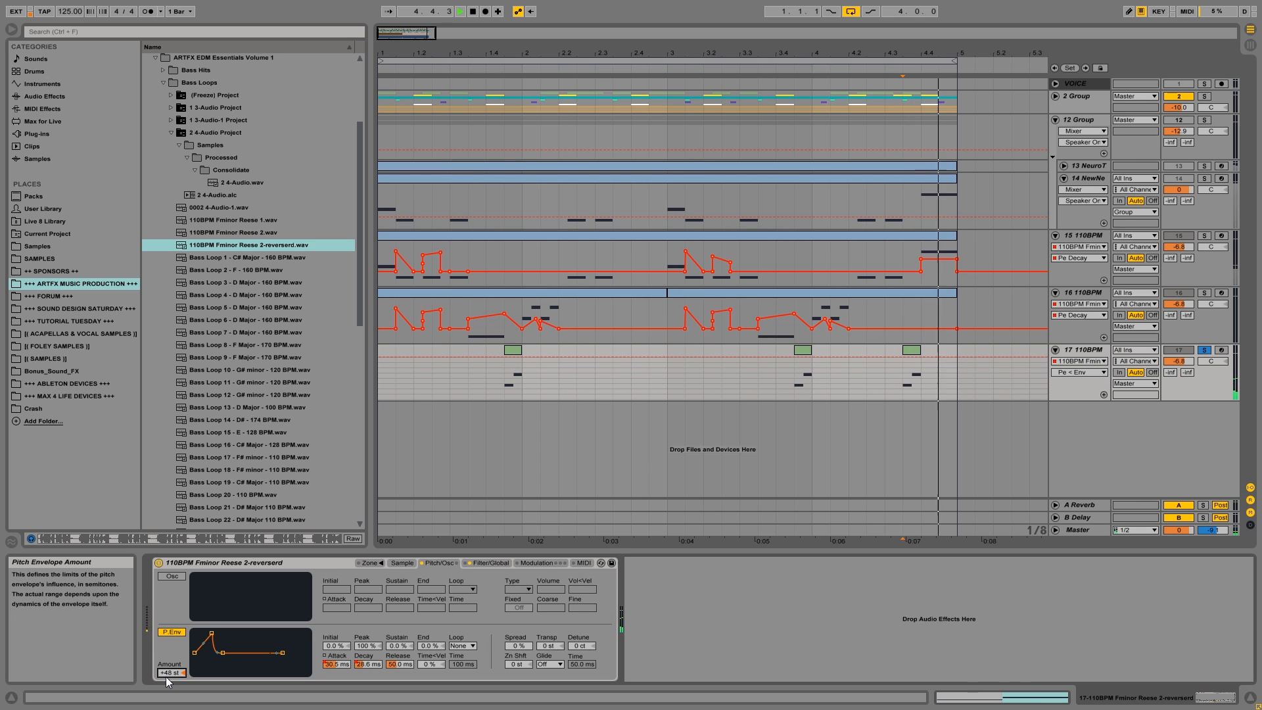
{"action": "left_click_drag", "start_coordinate": [172, 673], "coordinate": [171, 687]}
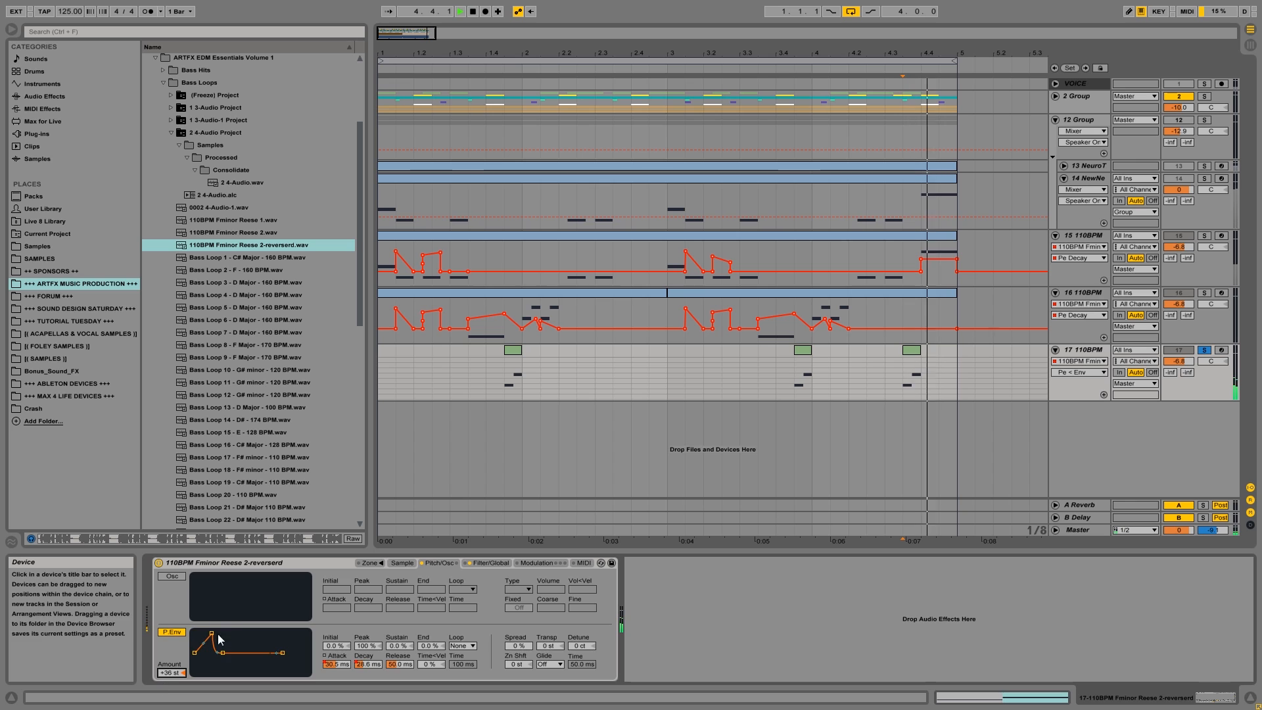
Turn on the modulation oscillator in track 17's Sampler.
{"action": "left_click", "coordinate": [171, 576]}
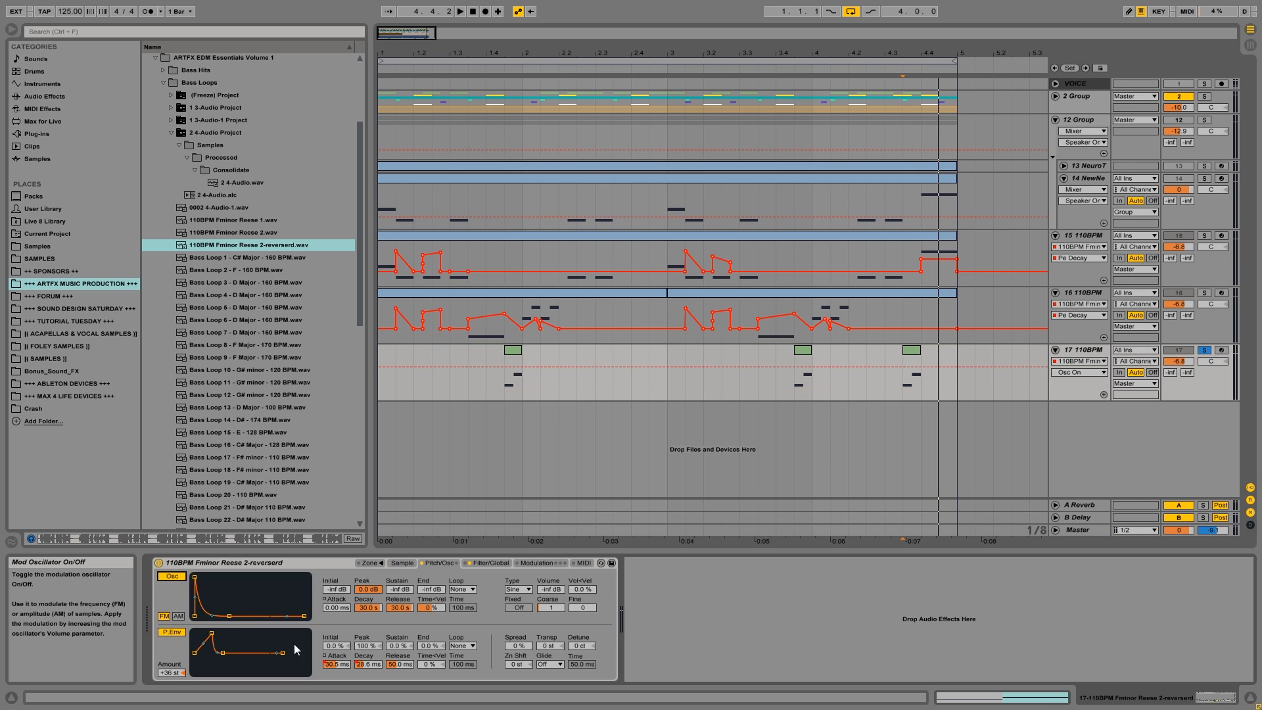
{"action": "left_click", "coordinate": [175, 575]}
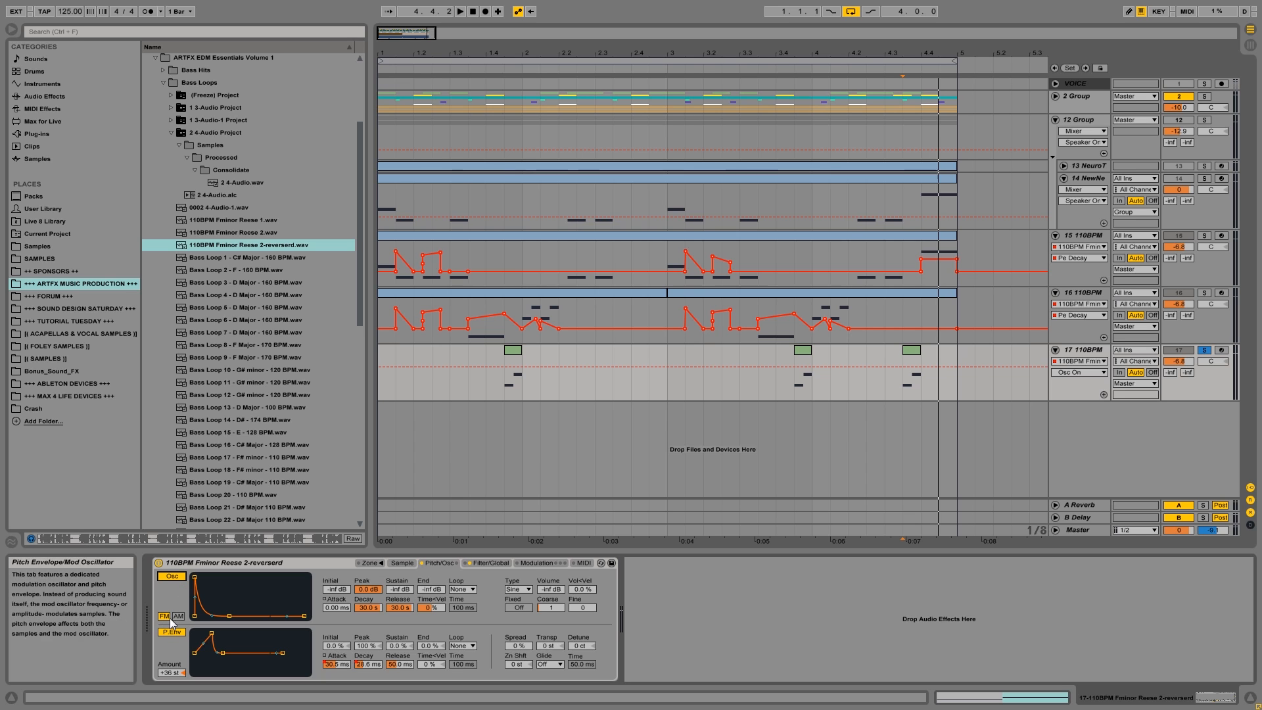
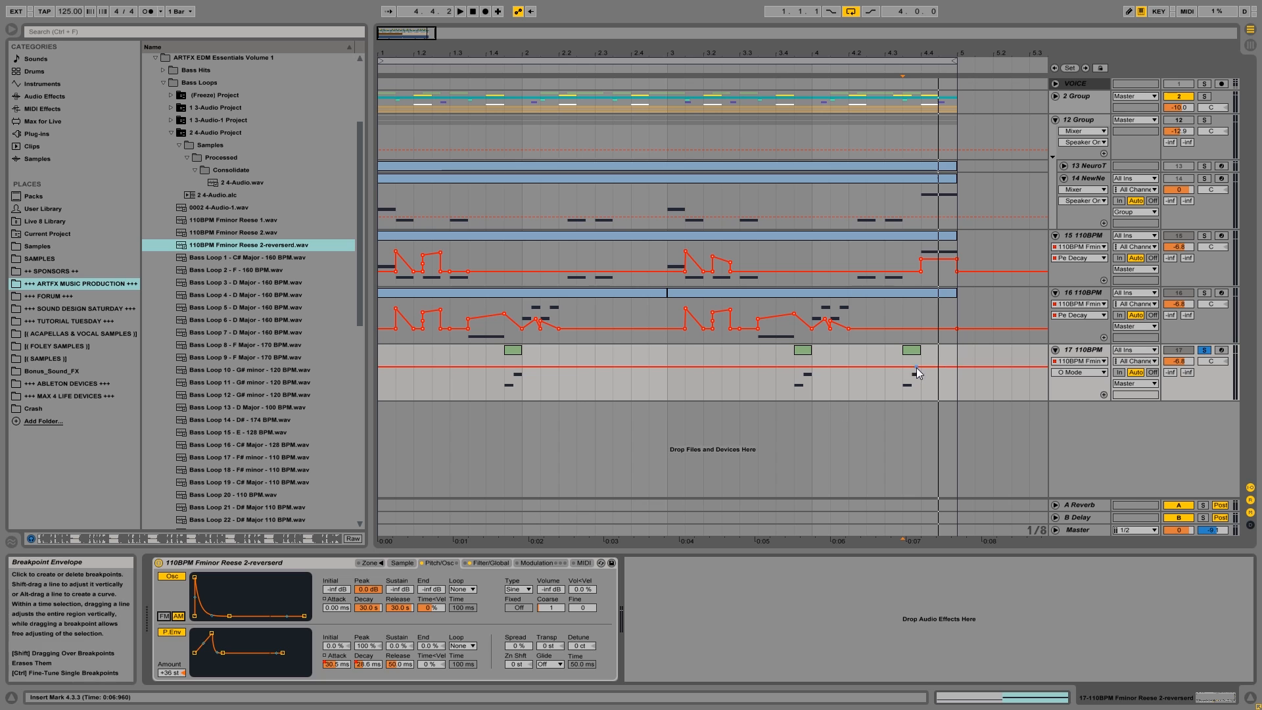
Set the modulation oscillator's volume to about -7.8 dB and switch it to FM mode, auditioning track 17 from 4.3.3.
{"action": "key", "text": "space"}
{"action": "key", "text": "space"}
{"action": "key", "text": "space"}
{"action": "key", "text": "space"}
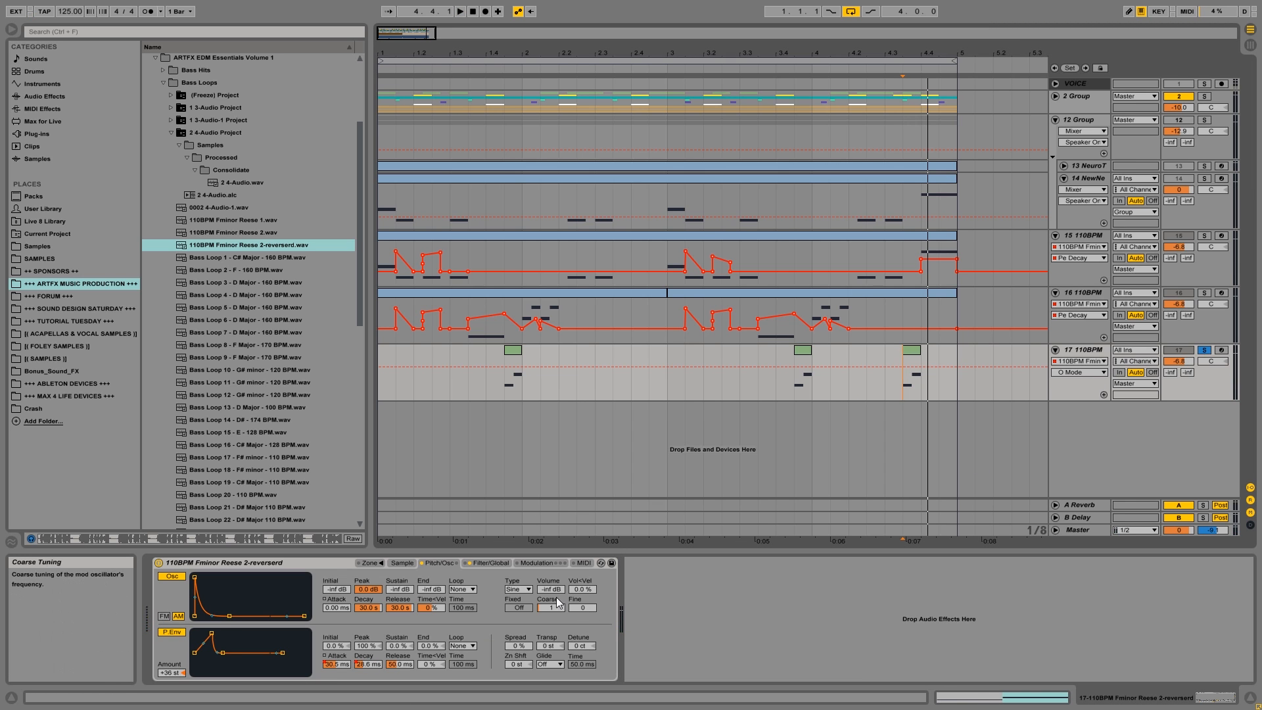
{"action": "mouse_move", "coordinate": [550, 589]}
{"action": "left_mouse_down"}
{"action": "mouse_move", "coordinate": [551, 565]}
{"action": "mouse_move", "coordinate": [552, 601]}
{"action": "left_mouse_up"}
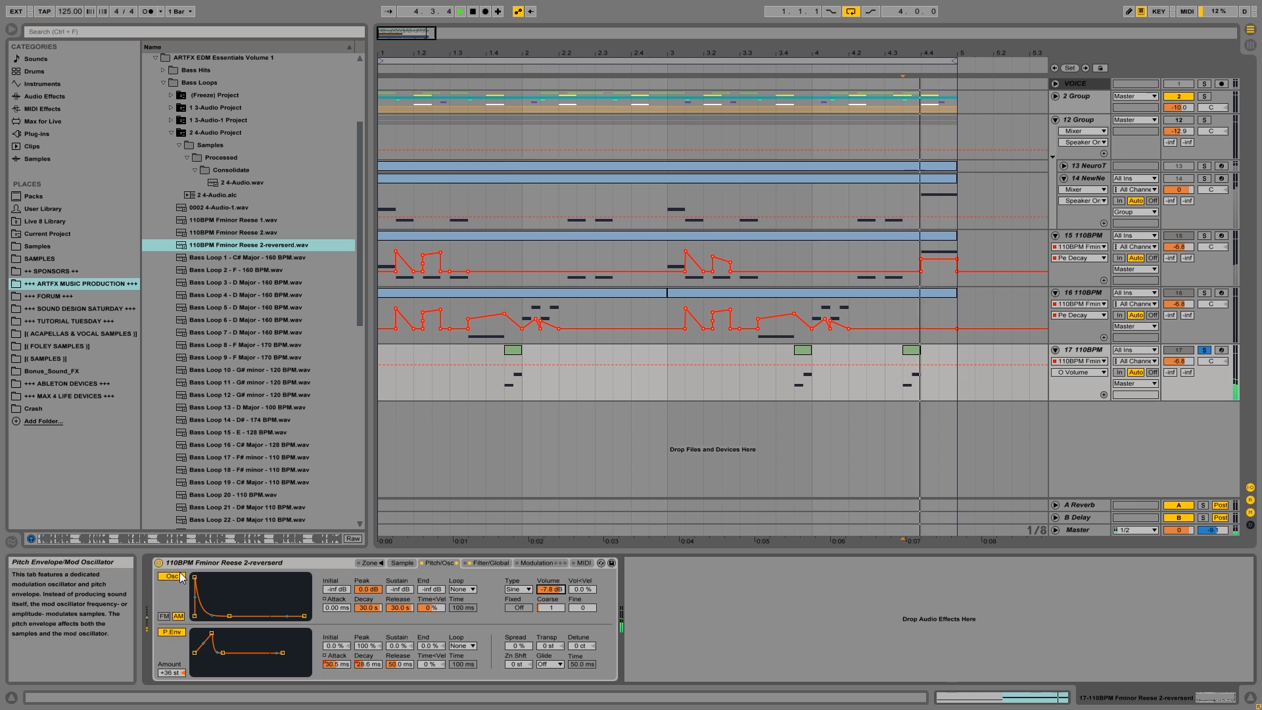
{"action": "left_click", "coordinate": [163, 616]}
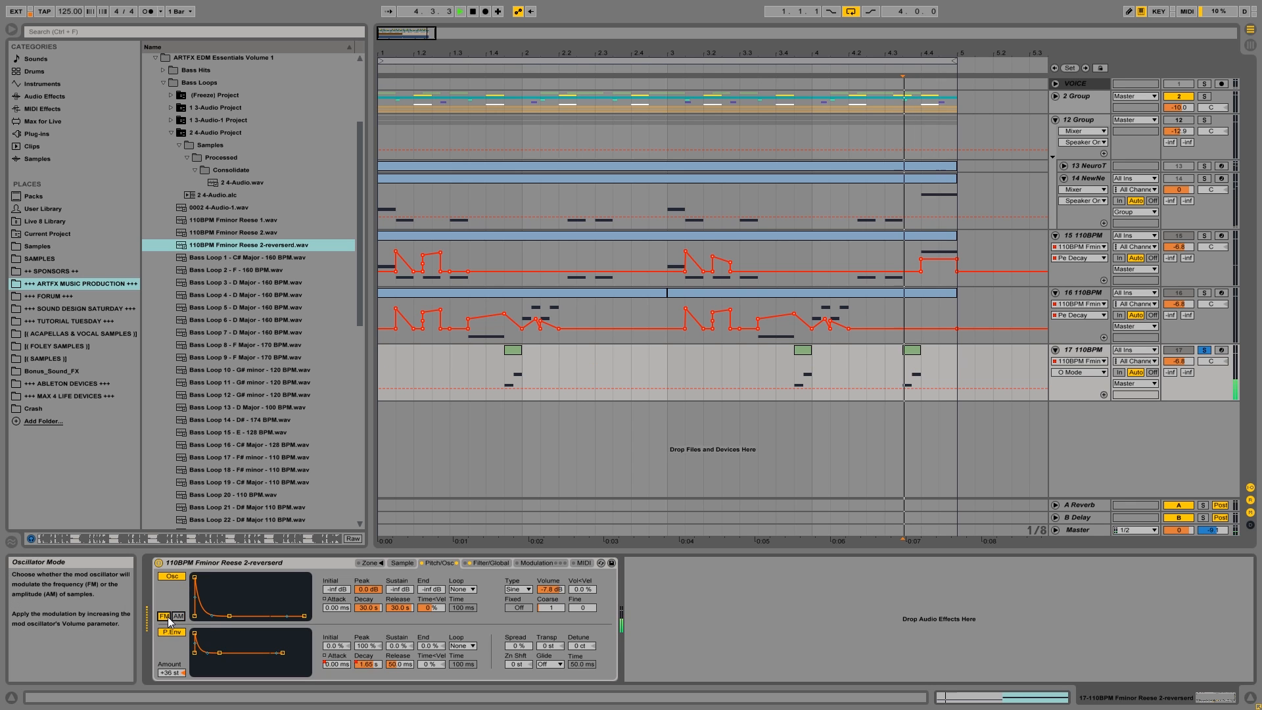
{"action": "mouse_move", "coordinate": [194, 576]}
{"action": "left_mouse_down"}
{"action": "mouse_move", "coordinate": [219, 576]}
{"action": "mouse_move", "coordinate": [194, 576]}
{"action": "left_mouse_up"}
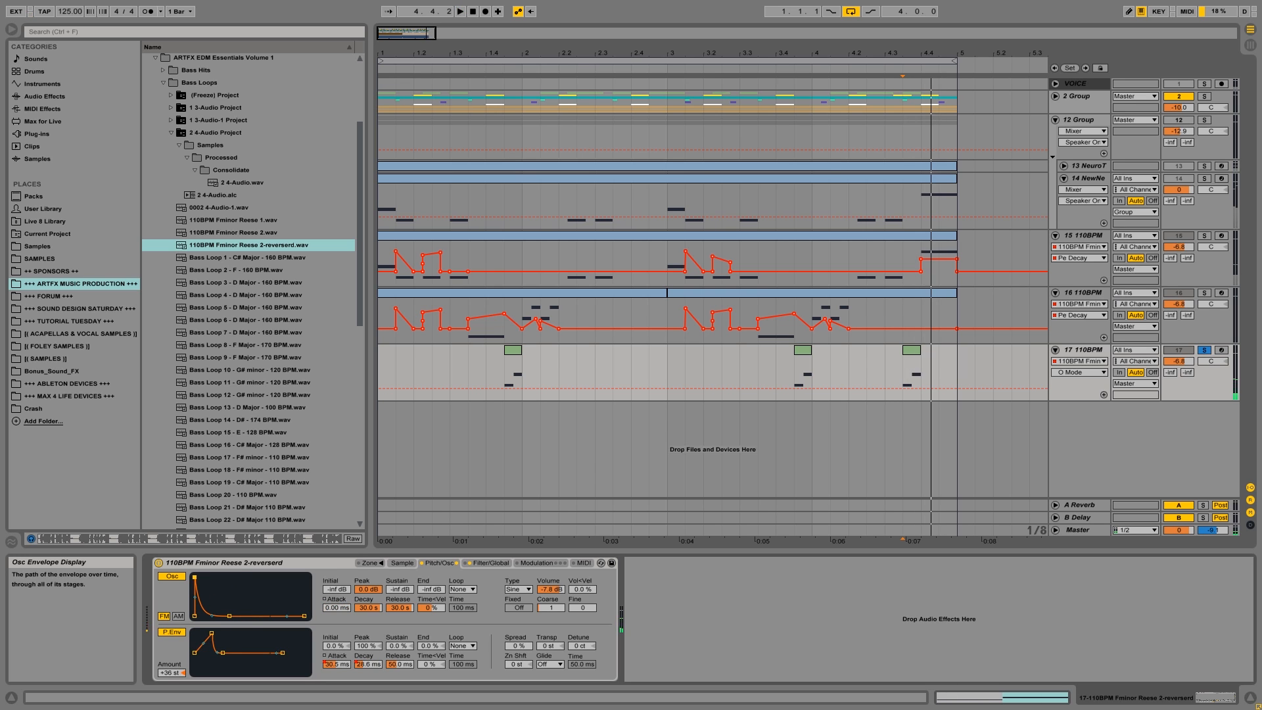
Shorten the decay of the modulation oscillator's envelope on track 17, playing from 4.3.3 to check the sound.
{"action": "left_click", "coordinate": [368, 606]}
{"action": "key", "text": "space"}
{"action": "left_click_drag", "start_coordinate": [370, 606], "coordinate": [371, 612]}
{"action": "key", "text": "space"}
{"action": "key", "text": "space"}
{"action": "key", "text": "space"}
{"action": "key", "text": "space"}
{"action": "key", "text": "space"}
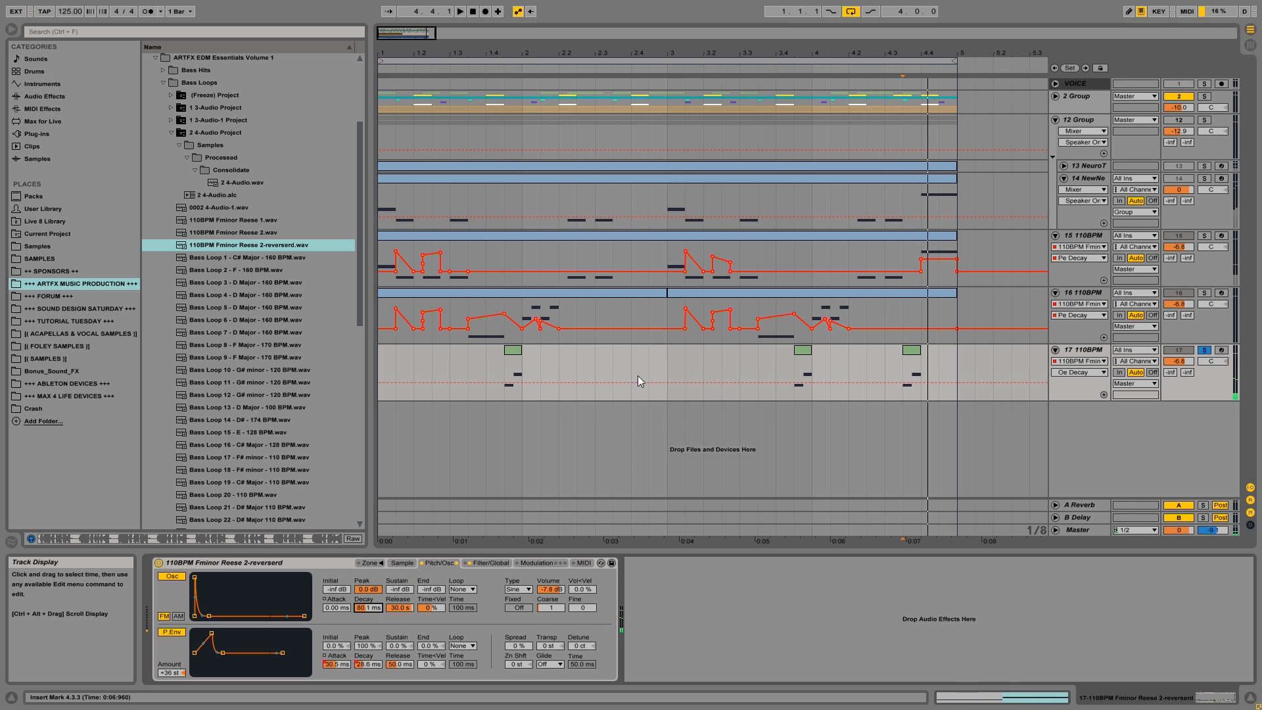
Play track 17 from 3.4.3 and compare the sound with the modulation oscillator off and on.
{"action": "left_click", "coordinate": [795, 371]}
{"action": "key", "text": "space"}
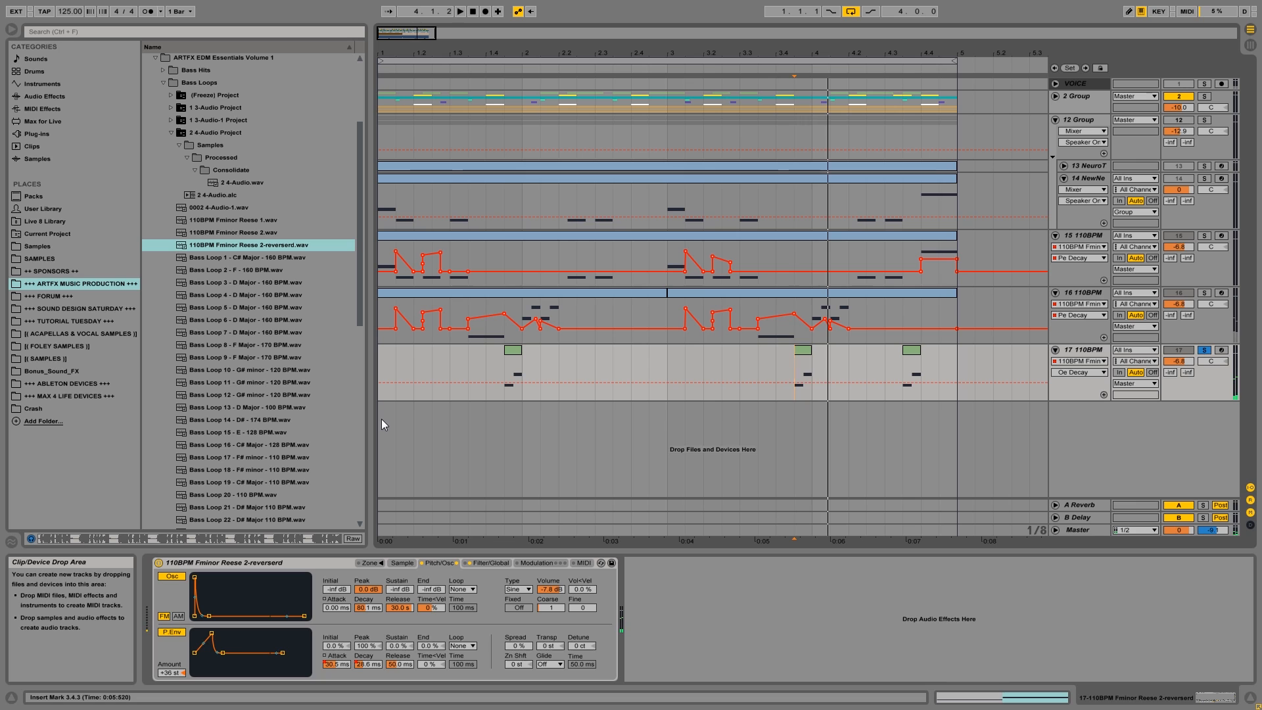
{"action": "left_click", "coordinate": [170, 577]}
{"action": "key", "text": "space"}
{"action": "key", "text": "space"}
{"action": "left_click", "coordinate": [169, 577]}
{"action": "key", "text": "space"}
Unsolo track 17 and play it together with the other tracks.
{"action": "key", "text": "space"}
{"action": "left_click", "coordinate": [1203, 350]}
{"action": "key", "text": "space"}
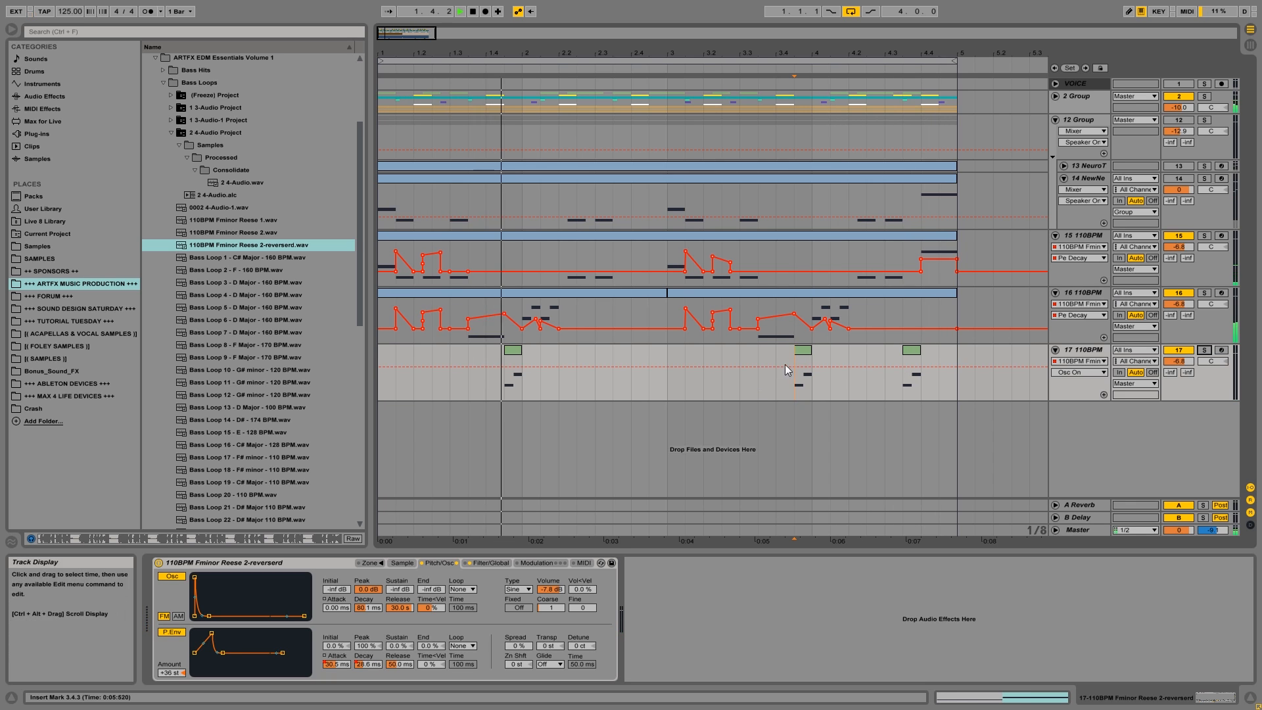
{"action": "key", "text": "space"}
Duplicate track 15 with its clip and Pe Decay automation.
{"action": "left_click", "coordinate": [921, 250]}
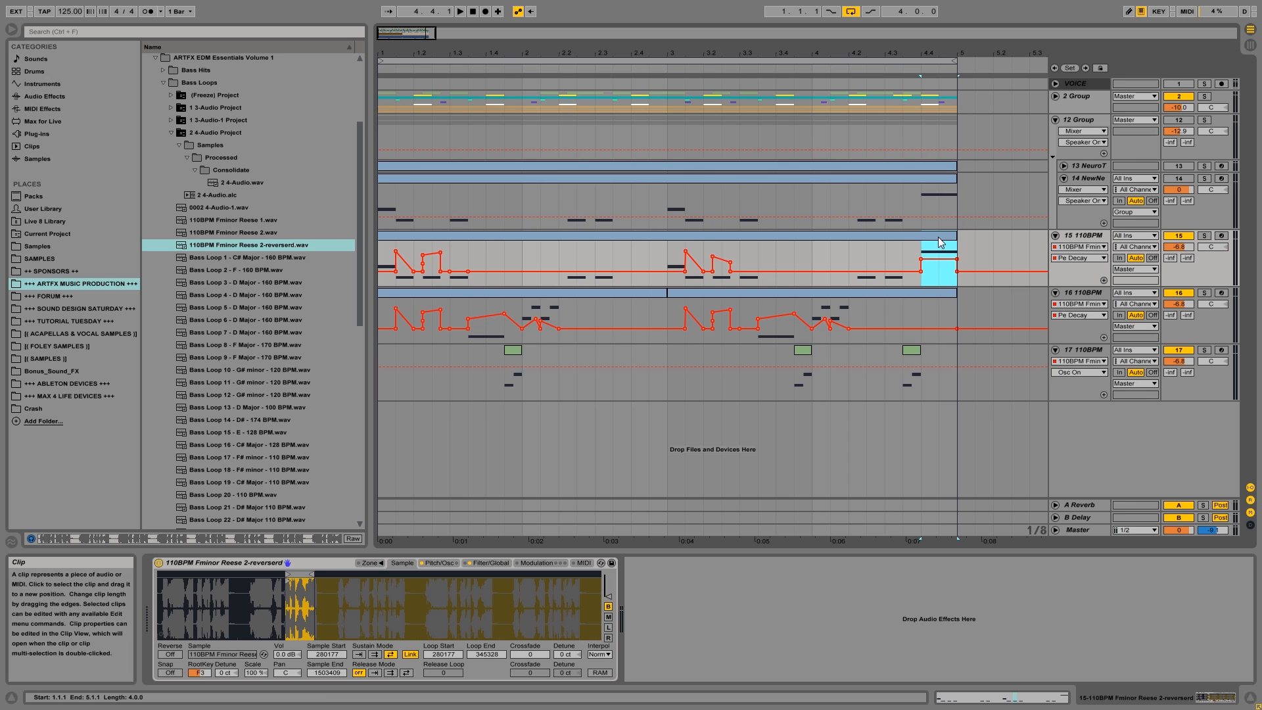
{"action": "right_click", "coordinate": [1091, 237]}
{"action": "left_click", "coordinate": [1002, 264]}
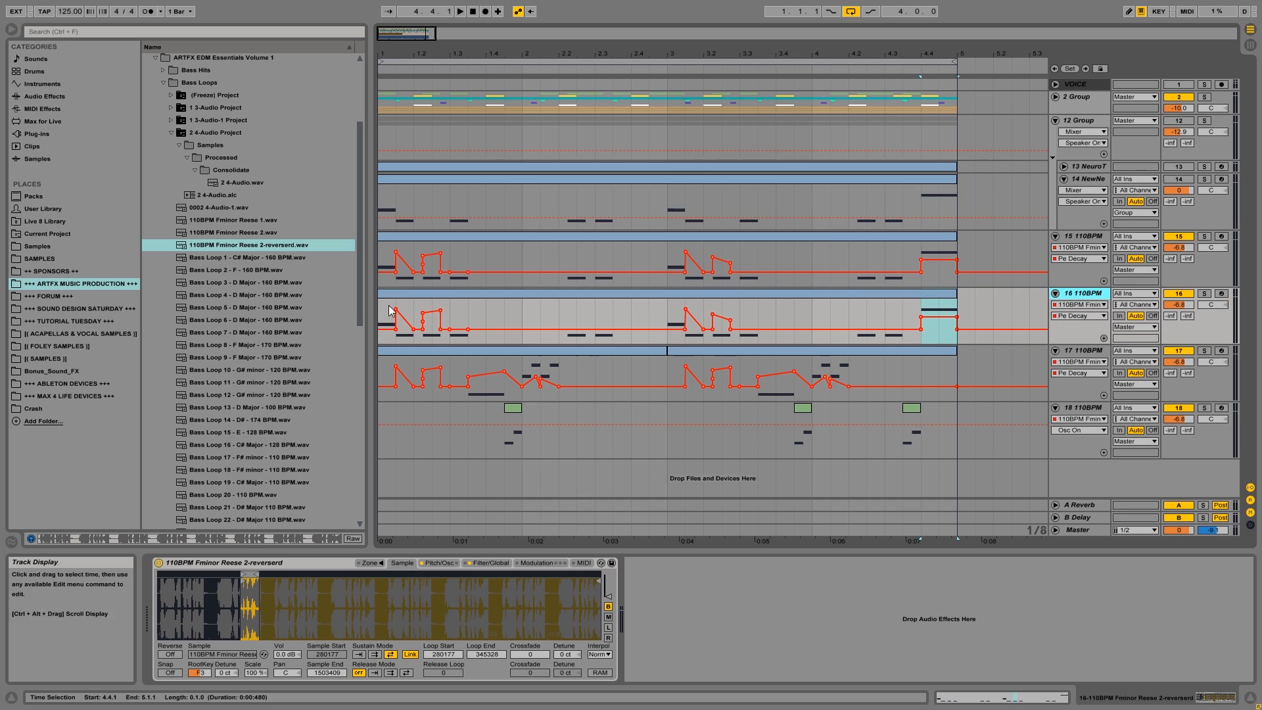
{"action": "left_click", "coordinate": [931, 294]}
{"action": "left_click", "coordinate": [925, 303]}
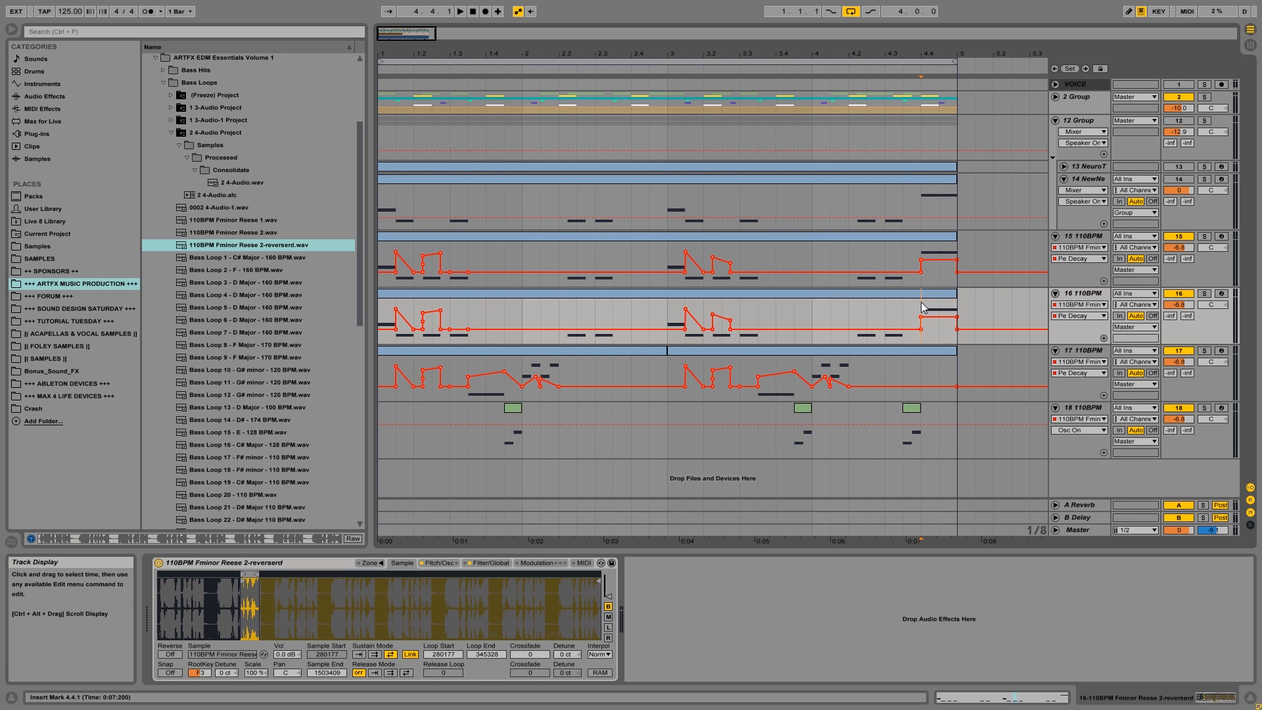
Delete track 15's content from 4.4.1 onward and everything before 4.4.1 on the duplicate track 16.
{"action": "left_click", "coordinate": [969, 244]}
{"action": "left_click_drag", "start_coordinate": [969, 244], "coordinate": [924, 255]}
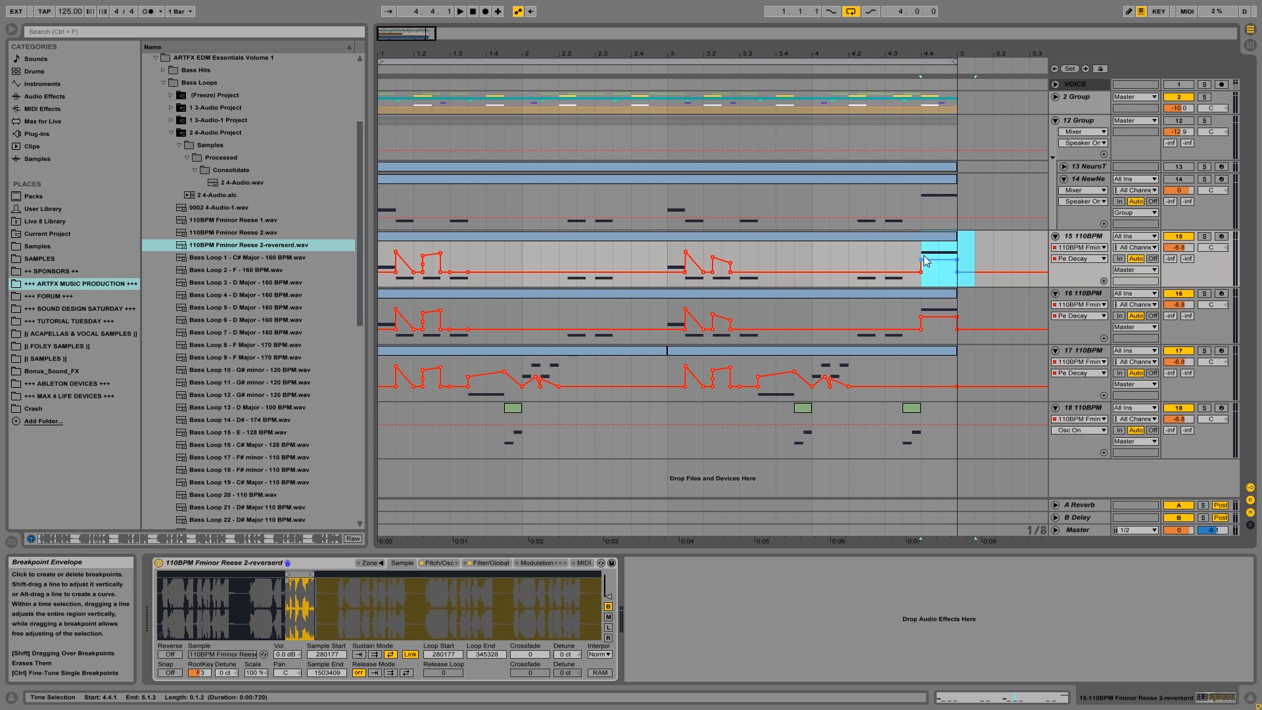
{"action": "left_click_drag", "start_coordinate": [921, 304], "coordinate": [379, 316]}
{"action": "key", "text": "Delete"}
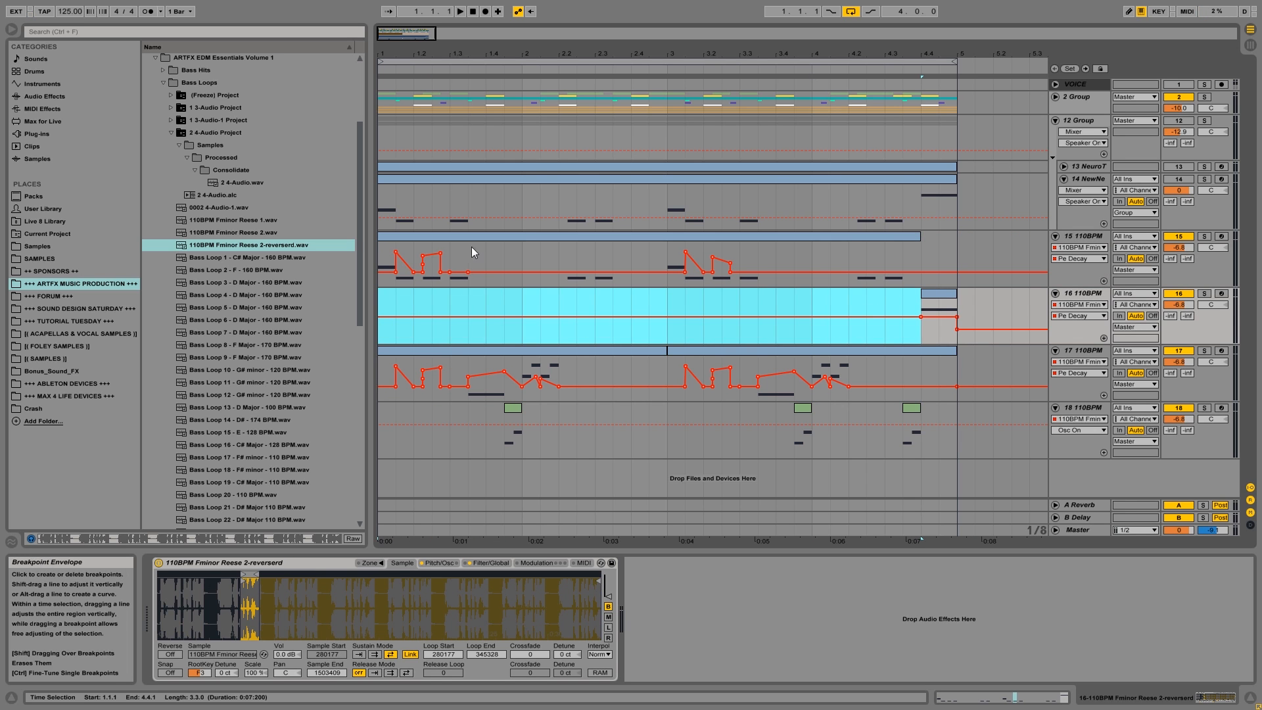
Raise the Pe Decay automation point at 4.4.1 on track 16, auditioning the remaining note from 4.4.1.
{"action": "left_click", "coordinate": [922, 307]}
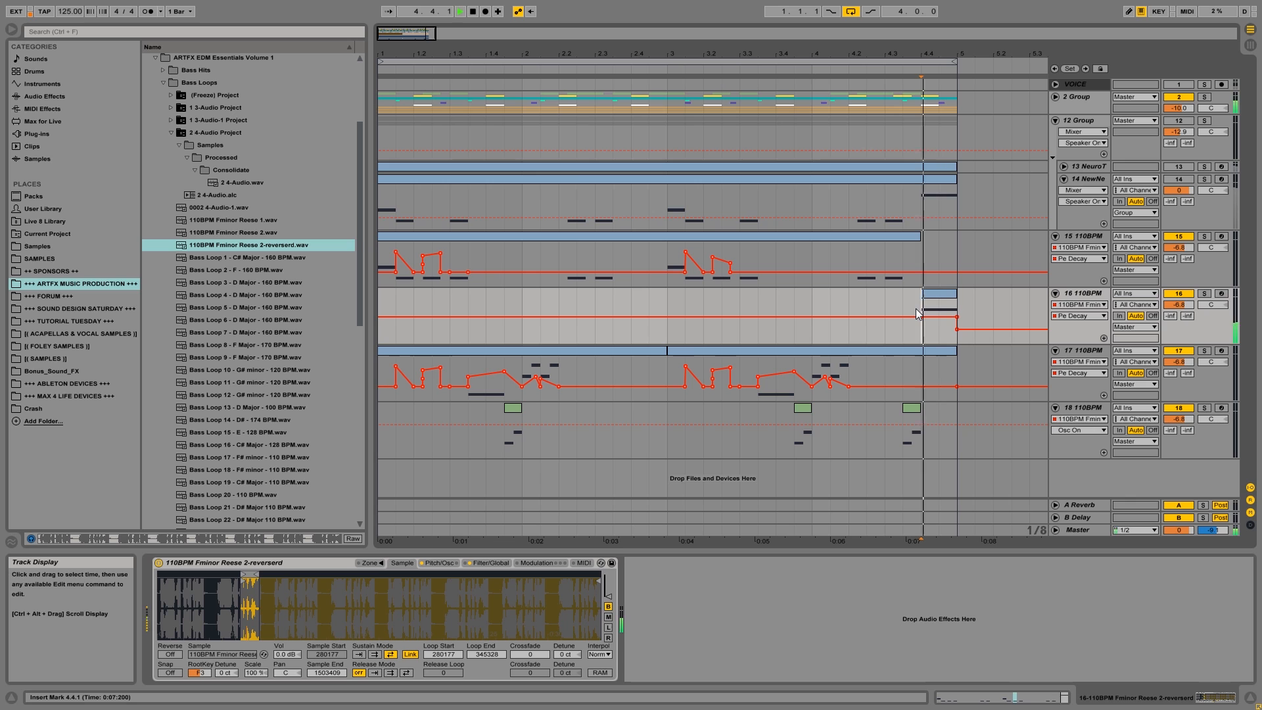
{"action": "left_click", "coordinate": [944, 300]}
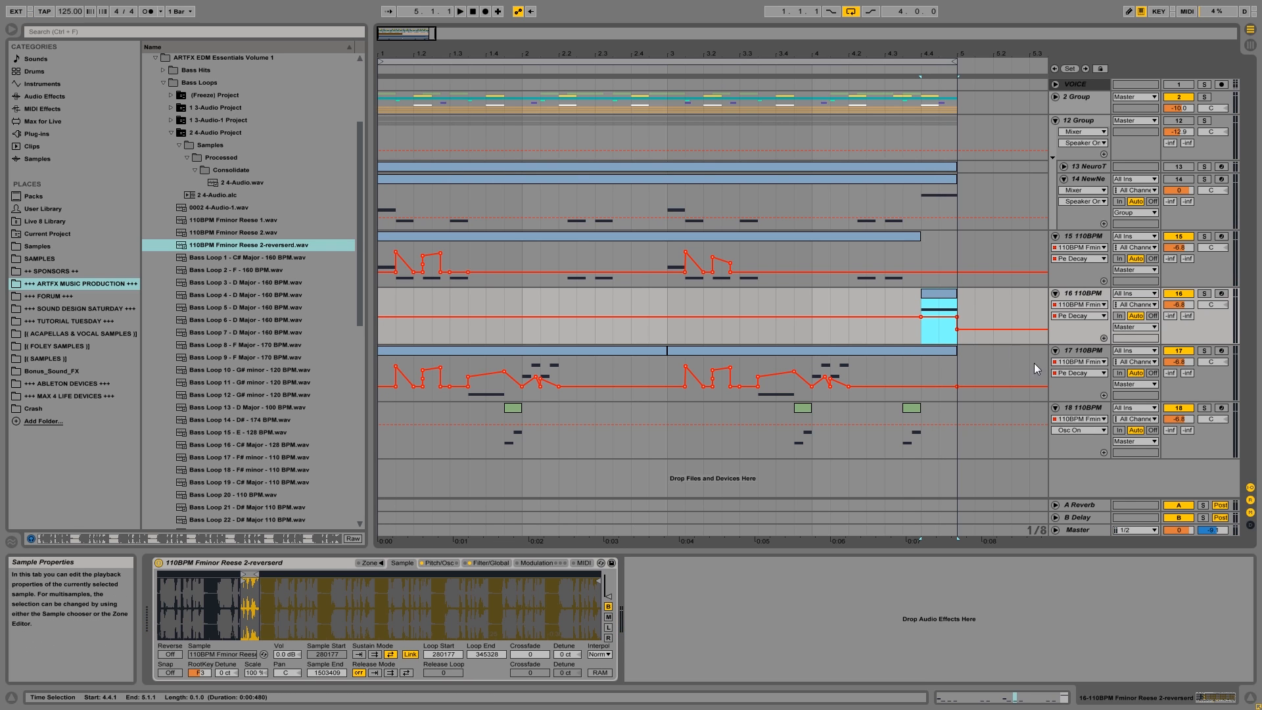
{"action": "left_click_drag", "start_coordinate": [930, 318], "coordinate": [921, 309]}
{"action": "key", "text": "space"}
{"action": "key", "text": "space"}
{"action": "key", "text": "space"}
{"action": "key", "text": "space"}
{"action": "key", "text": "space"}
Try lowering the end of track 16's Pe Decay ramp at 5.1.1 to 10.3 ms while playing from 4.4.1.
{"action": "key", "text": "space"}
{"action": "left_click", "coordinate": [969, 316]}
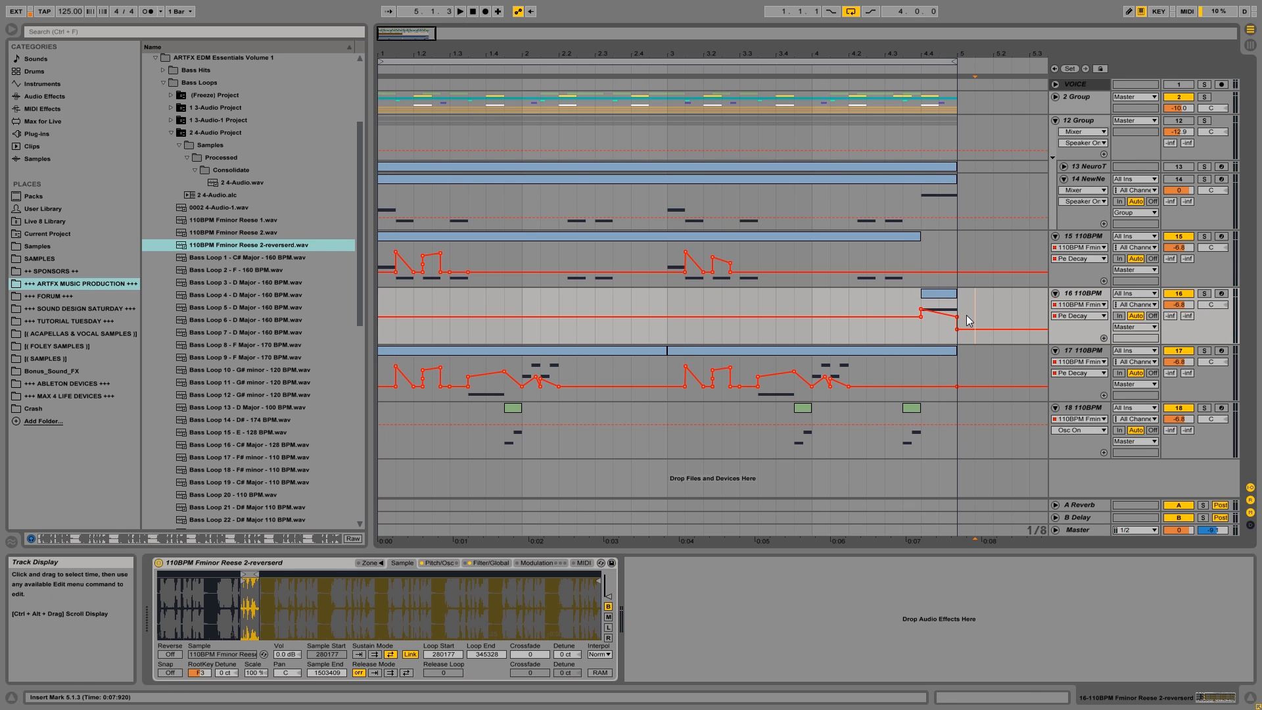
{"action": "key", "text": "space"}
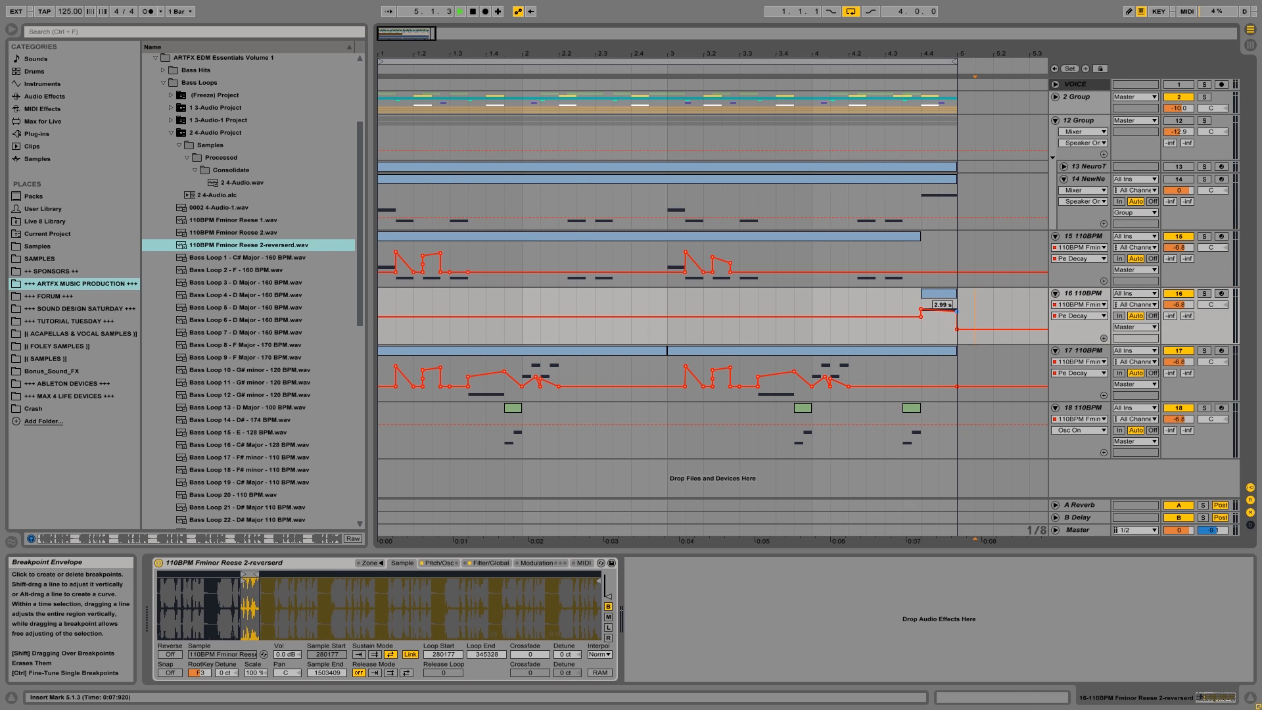
{"action": "key", "text": "space"}
{"action": "left_click", "coordinate": [922, 302]}
{"action": "key", "text": "space"}
{"action": "key", "text": "space"}
{"action": "left_click_drag", "start_coordinate": [956, 312], "coordinate": [957, 342]}
{"action": "key", "text": "space"}
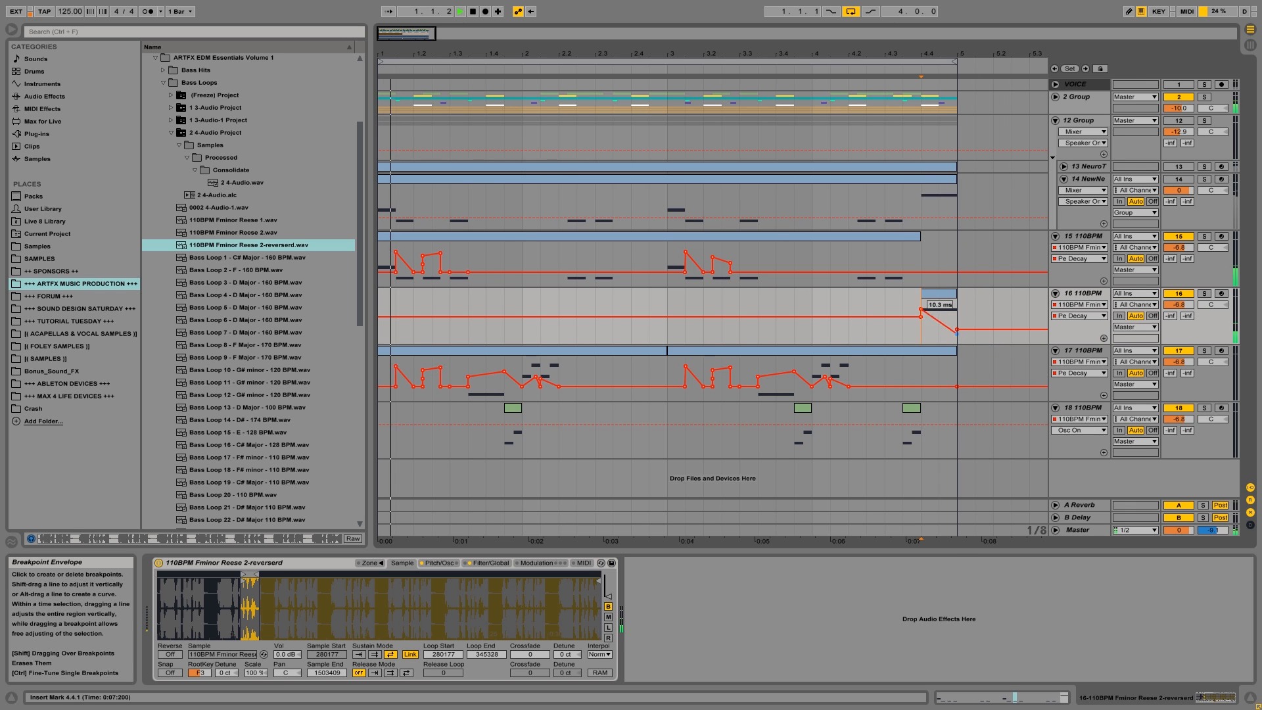
Raise the end point of track 16's Pe Decay ramp for a gentle downward slope, auditioning from 4.4.1.
{"action": "key", "text": "space"}
{"action": "left_click", "coordinate": [921, 308]}
{"action": "key", "text": "space"}
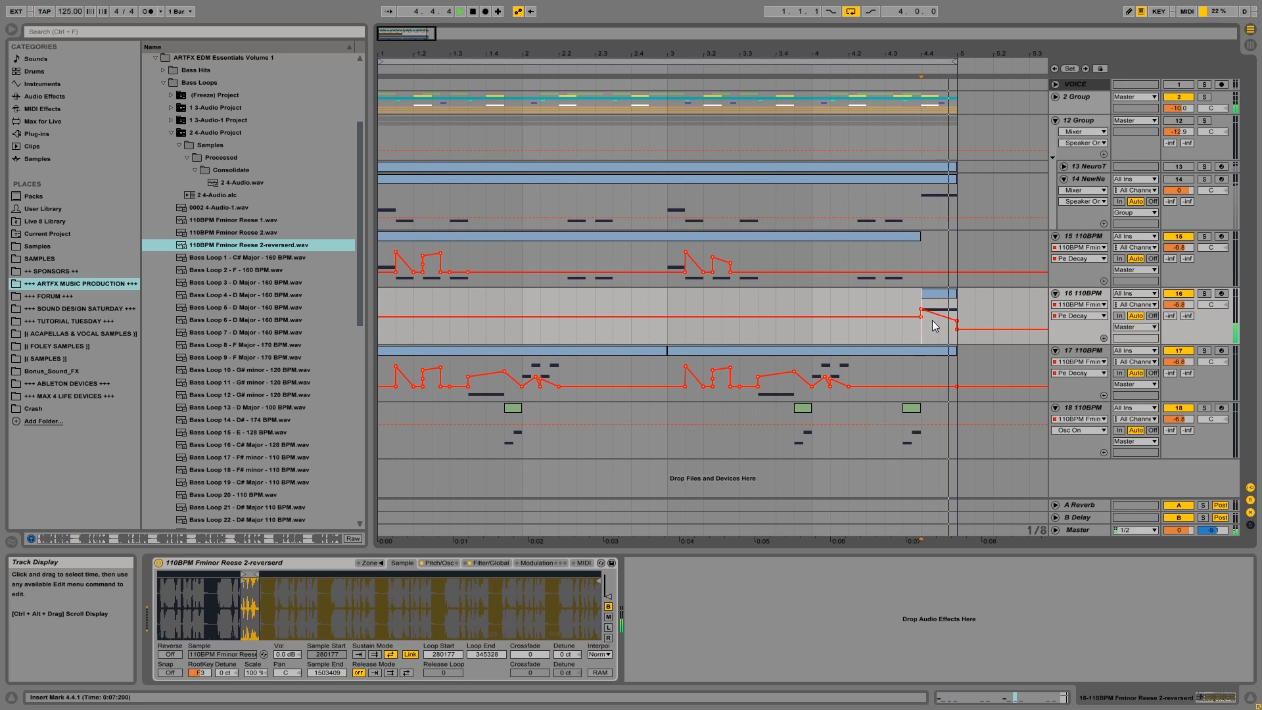
{"action": "key", "text": "space"}
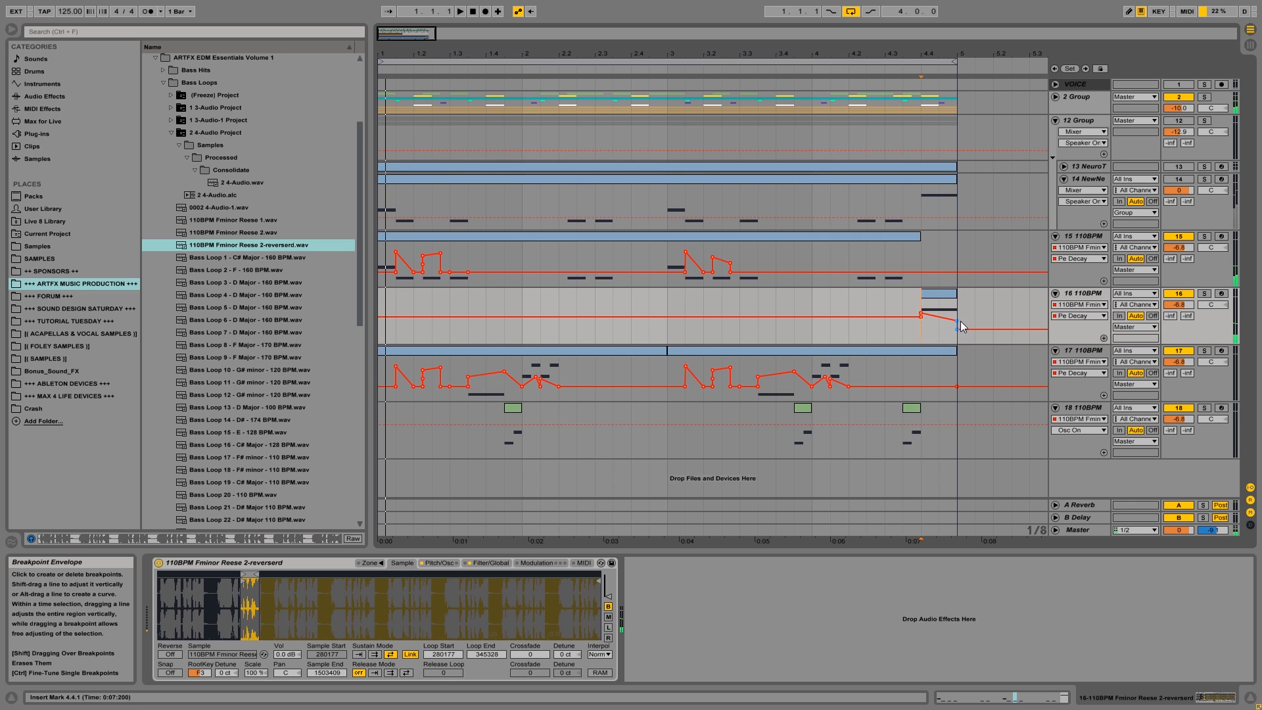
{"action": "left_click_drag", "start_coordinate": [960, 322], "coordinate": [961, 318]}
{"action": "key", "text": "space"}
{"action": "key", "text": "space"}
{"action": "left_click_drag", "start_coordinate": [958, 305], "coordinate": [958, 315]}
{"action": "key", "text": "space"}
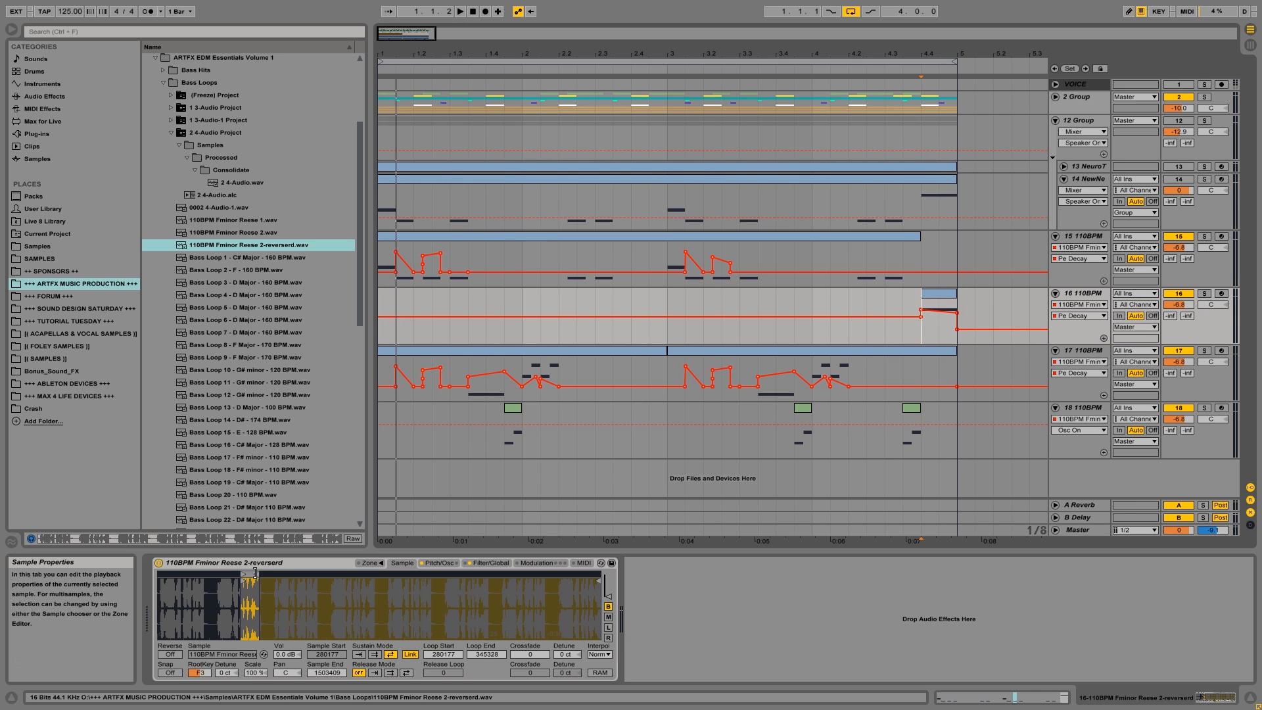
Move track 16's sample loop start to 652131, enlarge the track lane, and adjust the Pe Decay point at 4.4.1.
{"action": "left_click_drag", "start_coordinate": [252, 577], "coordinate": [358, 575]}
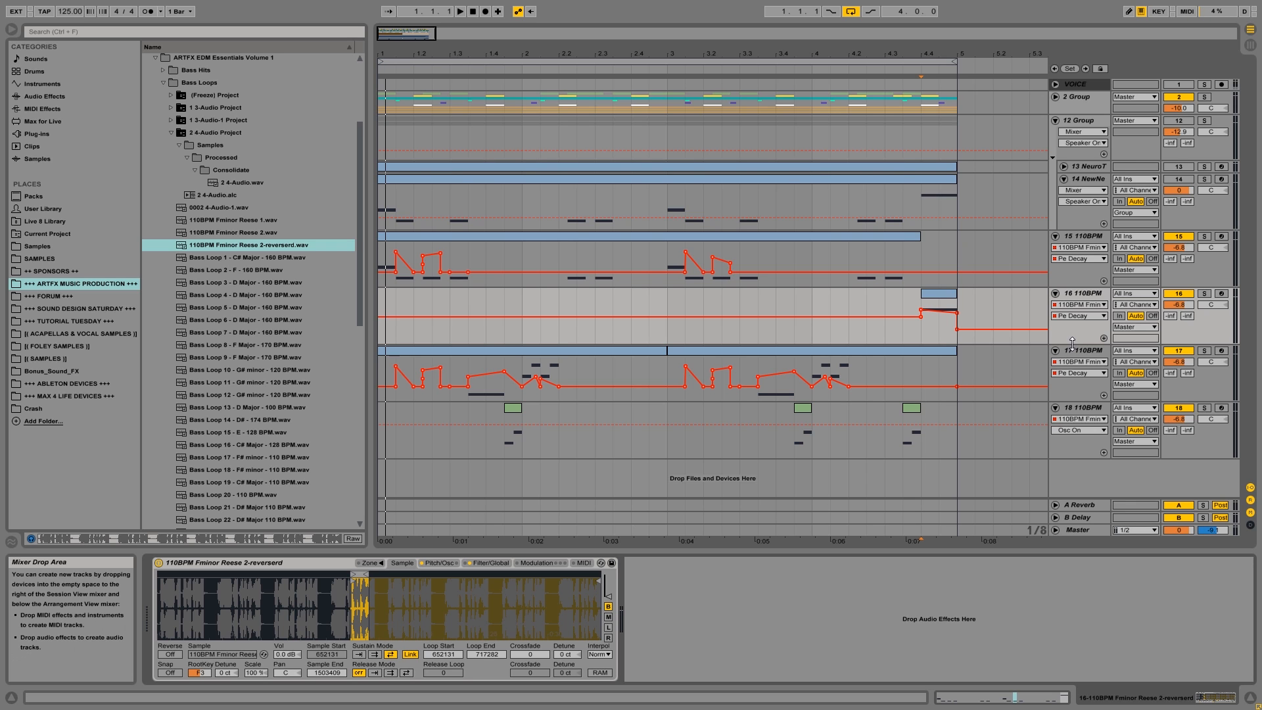
{"action": "left_click_drag", "start_coordinate": [1072, 342], "coordinate": [1073, 455]}
{"action": "mouse_move", "coordinate": [922, 337]}
{"action": "mouse_move", "coordinate": [922, 336]}
{"action": "left_mouse_down"}
{"action": "mouse_move", "coordinate": [959, 353]}
{"action": "mouse_move", "coordinate": [921, 347]}
{"action": "left_mouse_up"}
{"action": "key", "text": "space"}
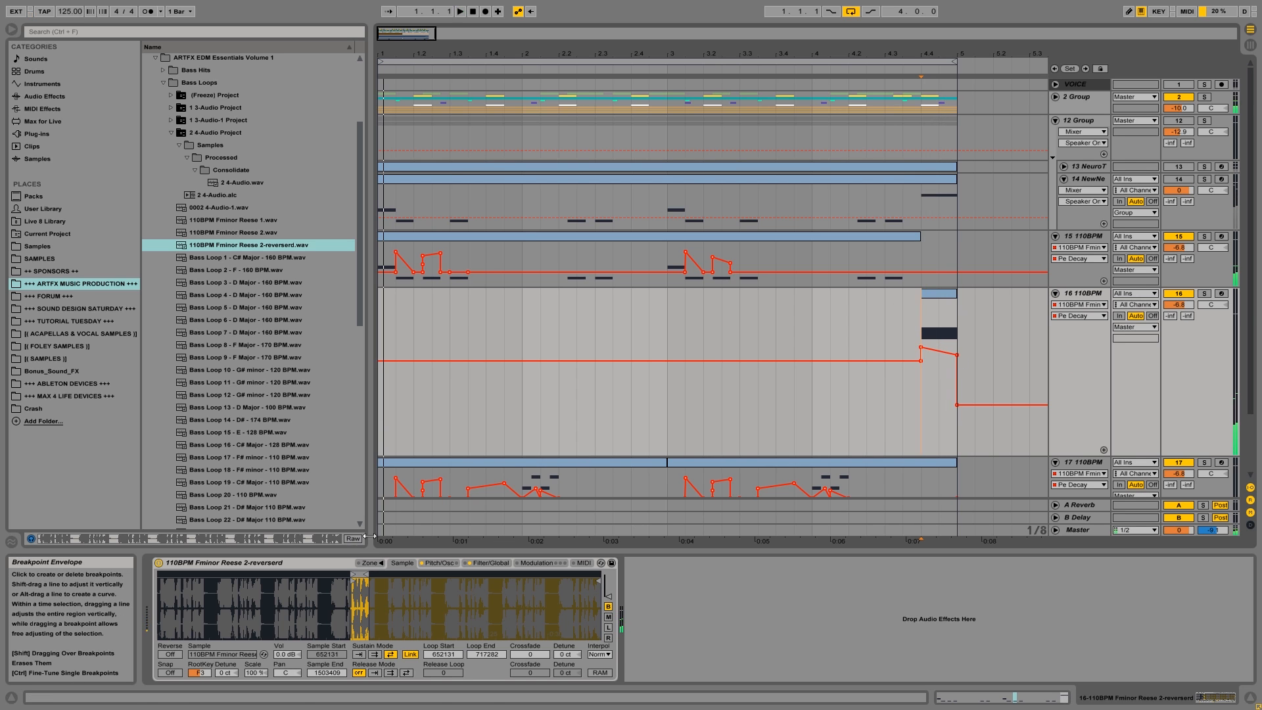
Try track 16's sample loop at start positions 594222 and 1411631, auditioning the note at 4.4.1.
{"action": "left_click_drag", "start_coordinate": [358, 576], "coordinate": [341, 576]}
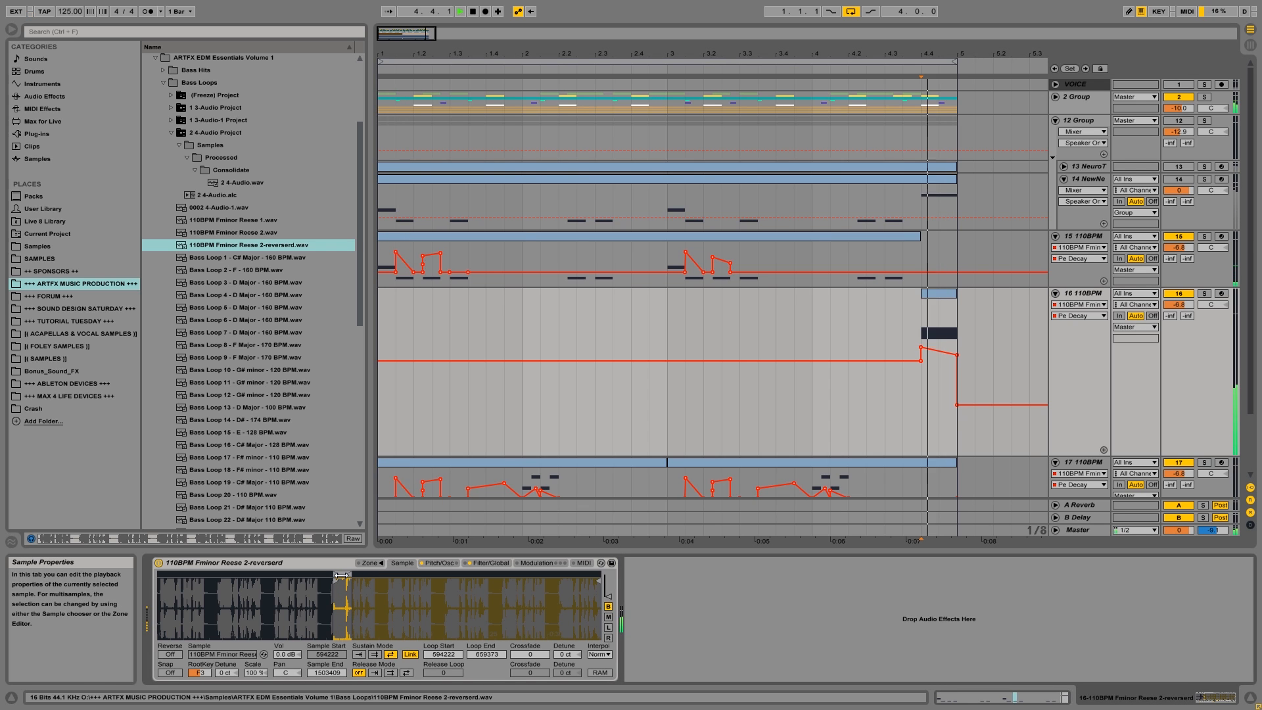
{"action": "left_click_drag", "start_coordinate": [341, 576], "coordinate": [581, 574]}
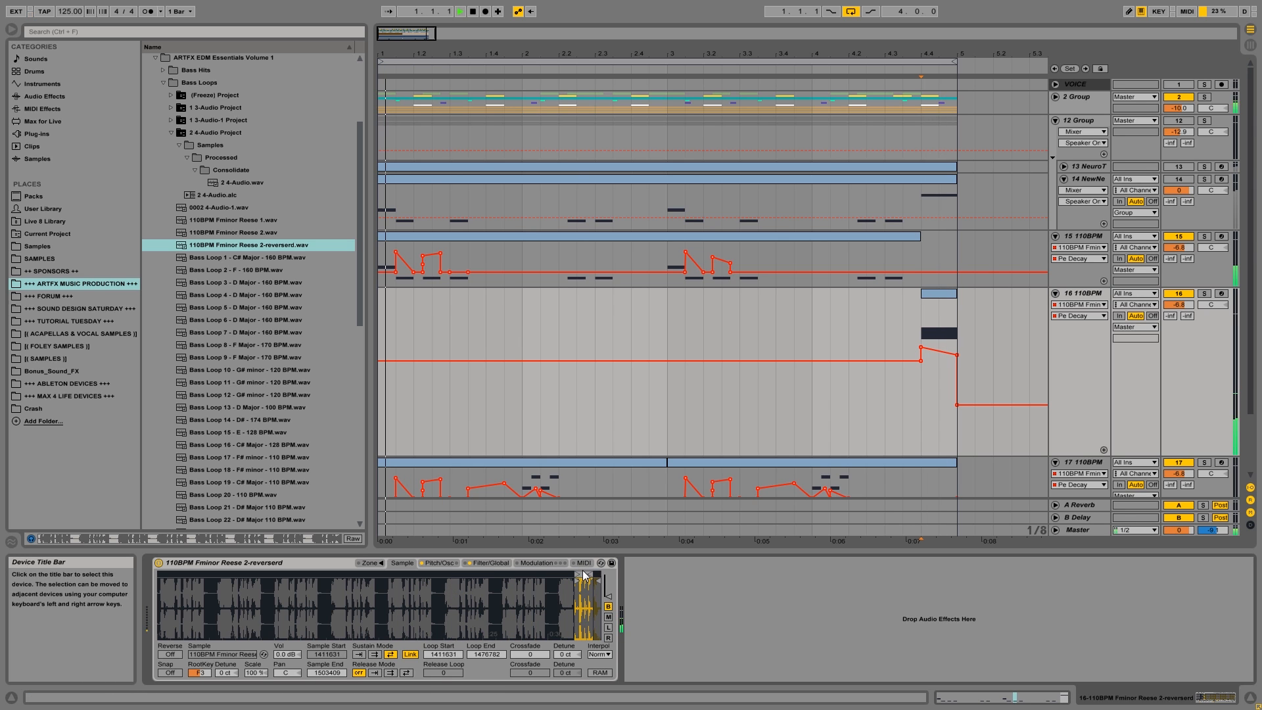
{"action": "left_click_drag", "start_coordinate": [584, 574], "coordinate": [567, 581]}
{"action": "key", "text": "space"}
{"action": "key", "text": "space"}
{"action": "key", "text": "space"}
Try the sample loop at start 1398423 and settle on a loop from 1446819 to 1488518, auditioning each position.
{"action": "left_click_drag", "start_coordinate": [583, 612], "coordinate": [583, 586]}
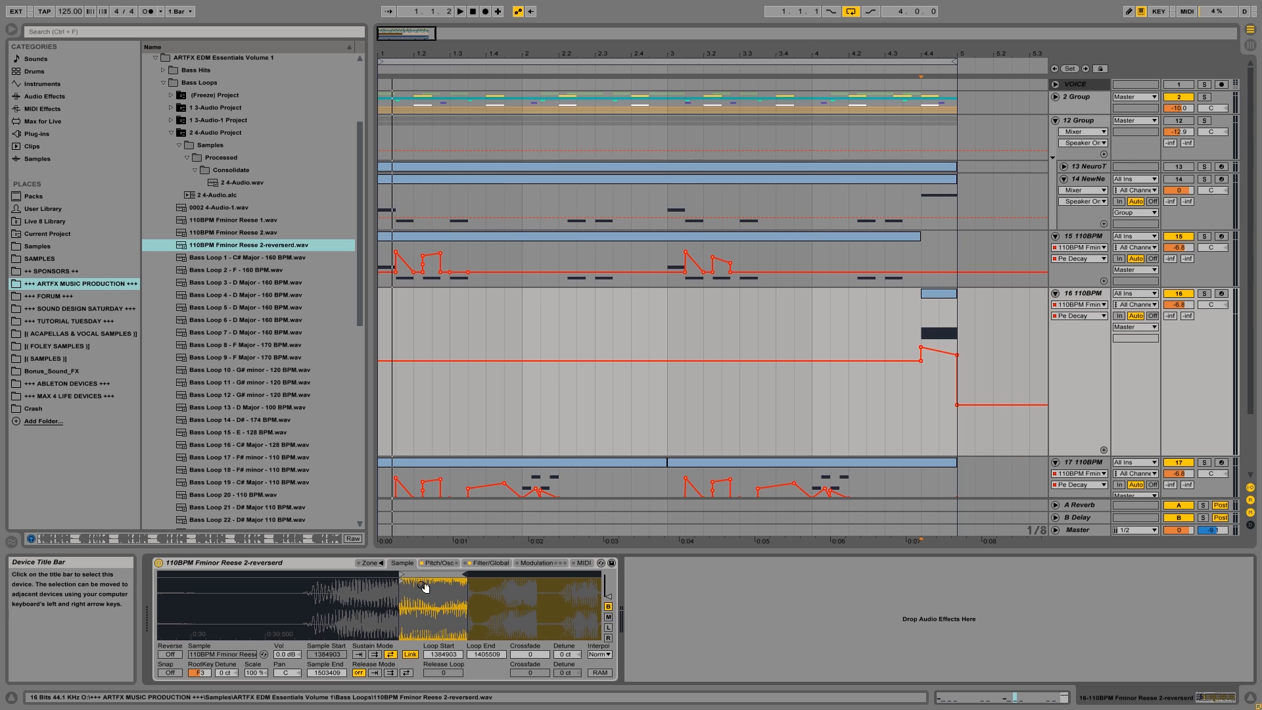
{"action": "left_click_drag", "start_coordinate": [416, 574], "coordinate": [462, 575]}
{"action": "key", "text": "space"}
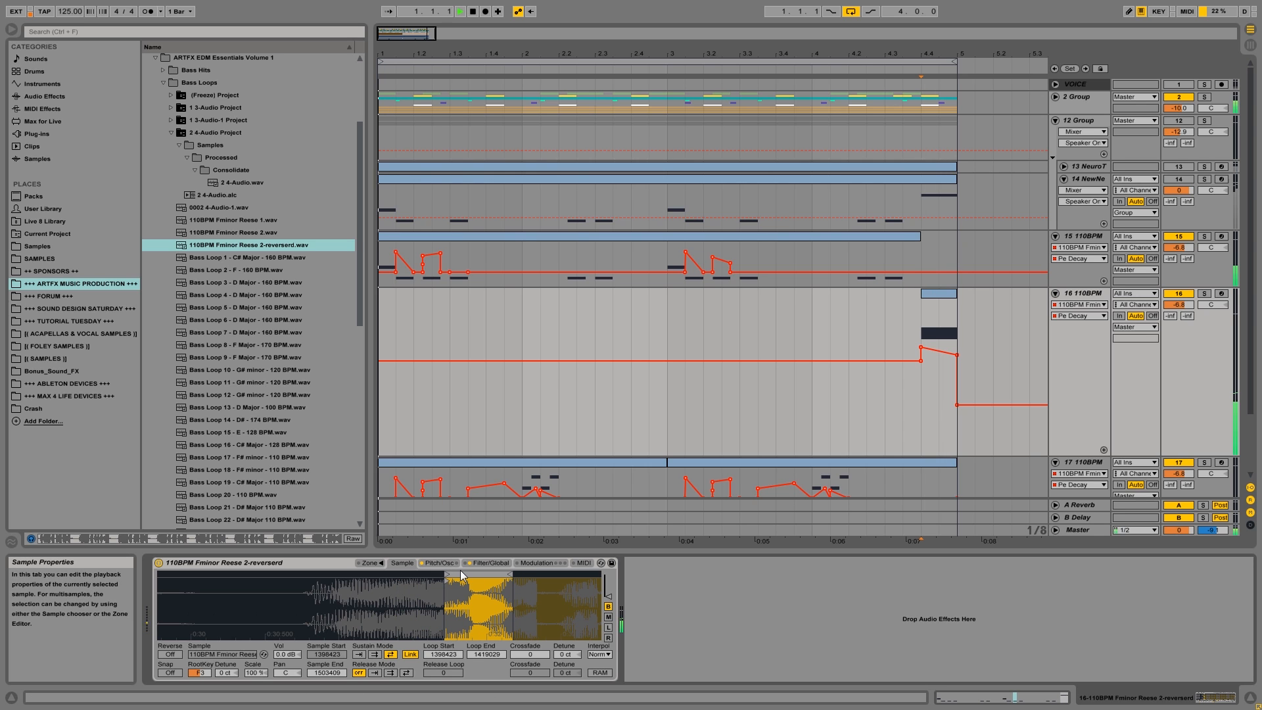
{"action": "key", "text": "space"}
{"action": "key", "text": "space"}
{"action": "mouse_move", "coordinate": [489, 575]}
{"action": "left_mouse_down"}
{"action": "mouse_move", "coordinate": [599, 576]}
{"action": "mouse_move", "coordinate": [421, 575]}
{"action": "mouse_move", "coordinate": [598, 574]}
{"action": "mouse_move", "coordinate": [548, 575]}
{"action": "left_mouse_up"}
{"action": "key", "text": "space"}
{"action": "key", "text": "space"}
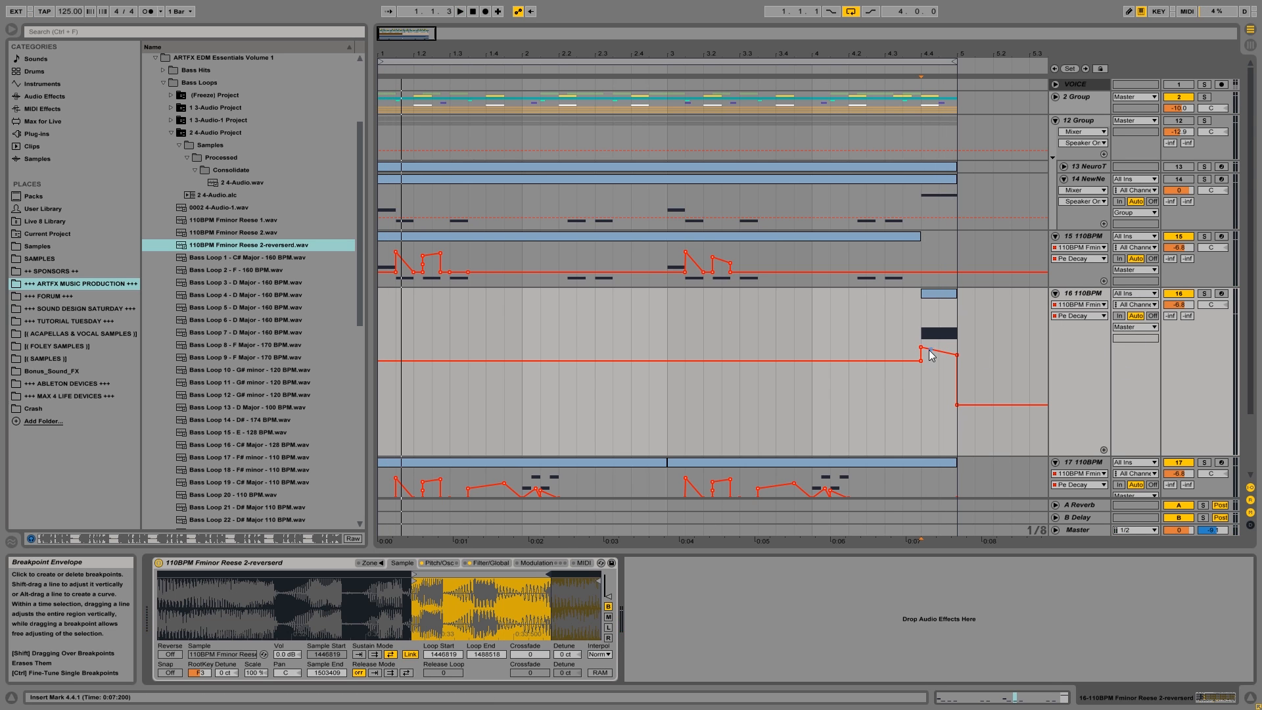
Bend track 16's Pe Decay ramp into a falling curve and set its end point to about 1.58 s while auditioning.
{"action": "mouse_move", "coordinate": [921, 346]}
{"action": "left_mouse_down"}
{"action": "mouse_move", "coordinate": [957, 359]}
{"action": "mouse_move", "coordinate": [957, 387]}
{"action": "mouse_move", "coordinate": [924, 407]}
{"action": "mouse_move", "coordinate": [957, 330]}
{"action": "mouse_move", "coordinate": [957, 355]}
{"action": "mouse_move", "coordinate": [940, 362]}
{"action": "left_mouse_up"}
{"action": "key", "text": "space"}
{"action": "key", "text": "space"}
{"action": "key", "text": "space"}
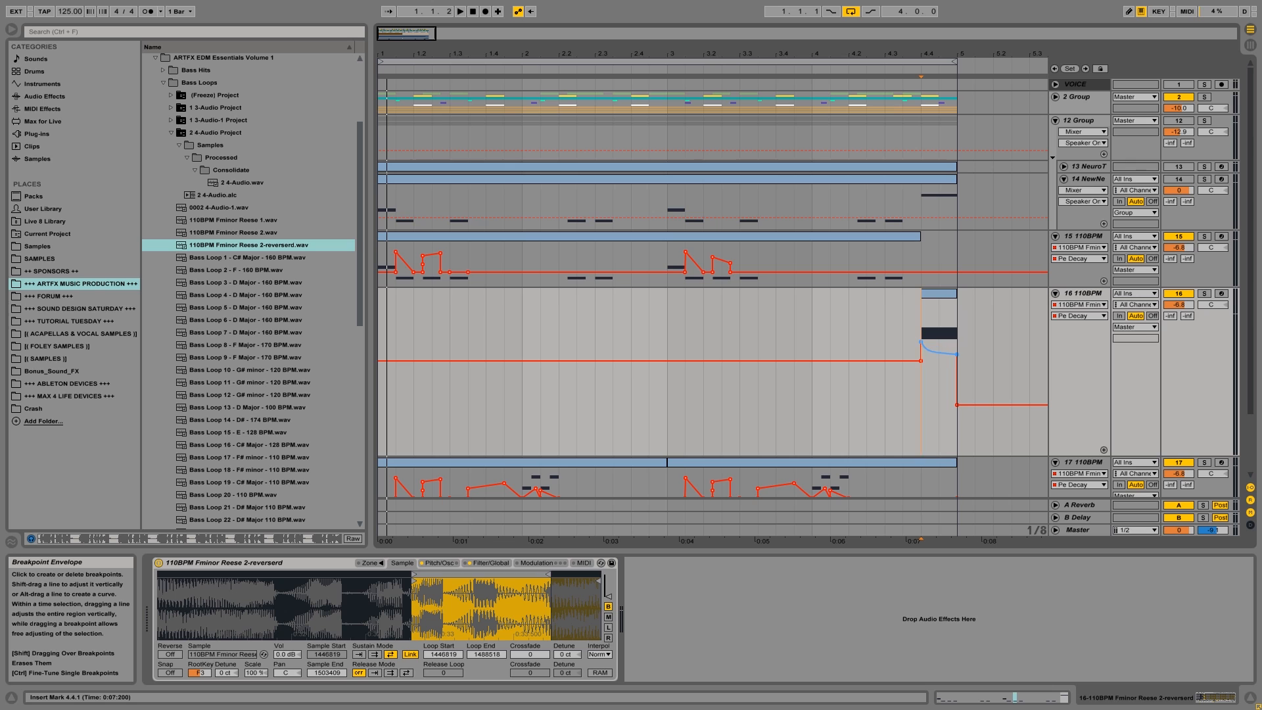
{"action": "key", "text": "space"}
{"action": "left_click_drag", "start_coordinate": [961, 359], "coordinate": [961, 356]}
{"action": "key", "text": "space"}
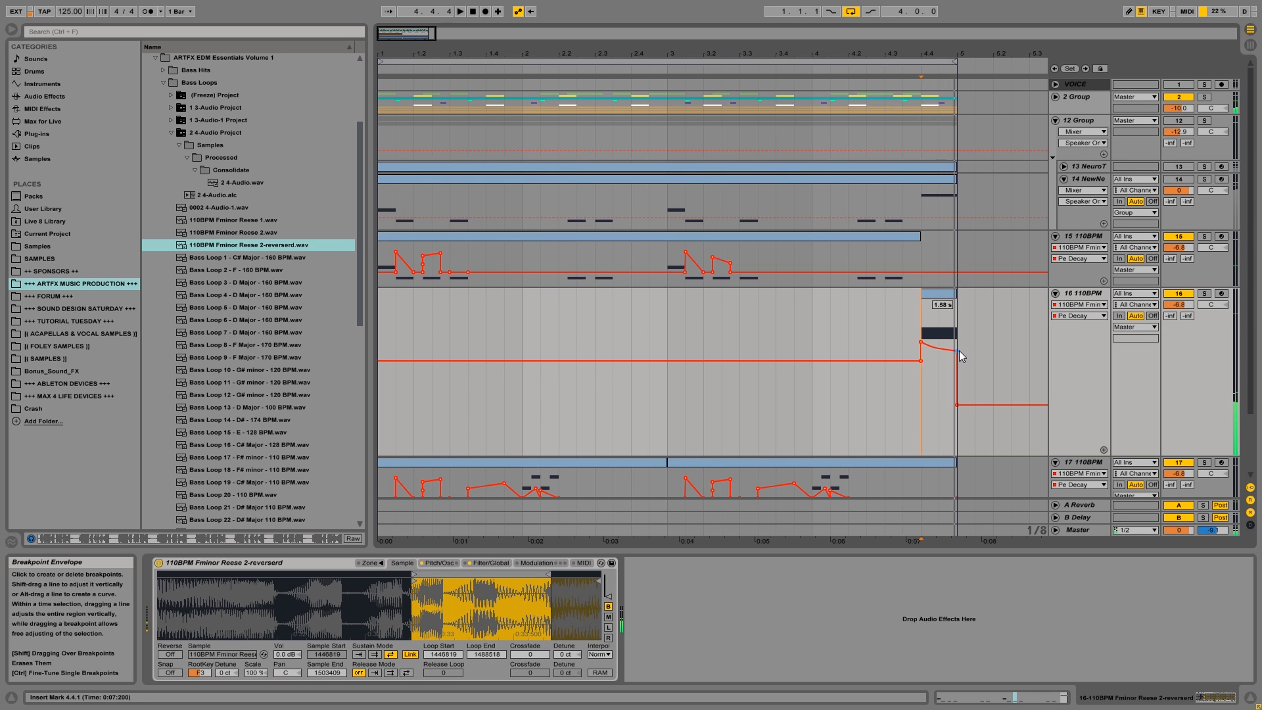
Open track 16's clip, try its last note at G#3, and move the note down to F3.
{"action": "double_click", "coordinate": [947, 293]}
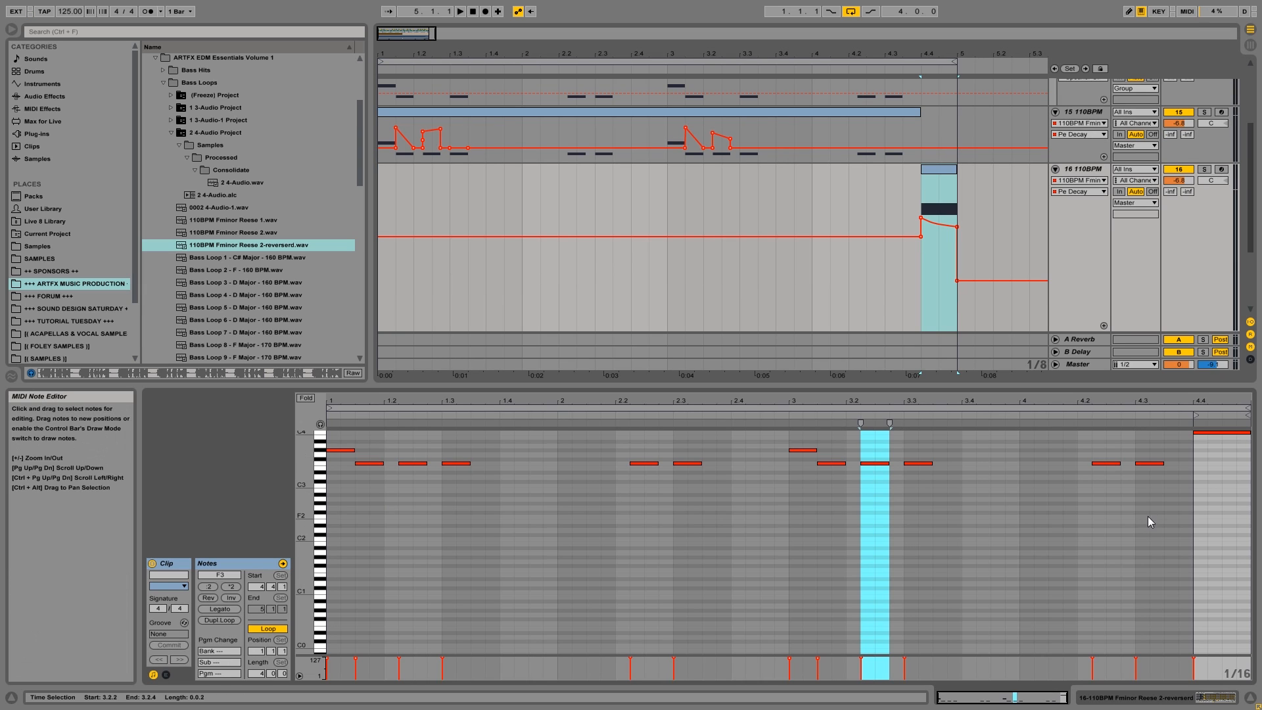
{"action": "left_click_drag", "start_coordinate": [1218, 433], "coordinate": [1213, 443]}
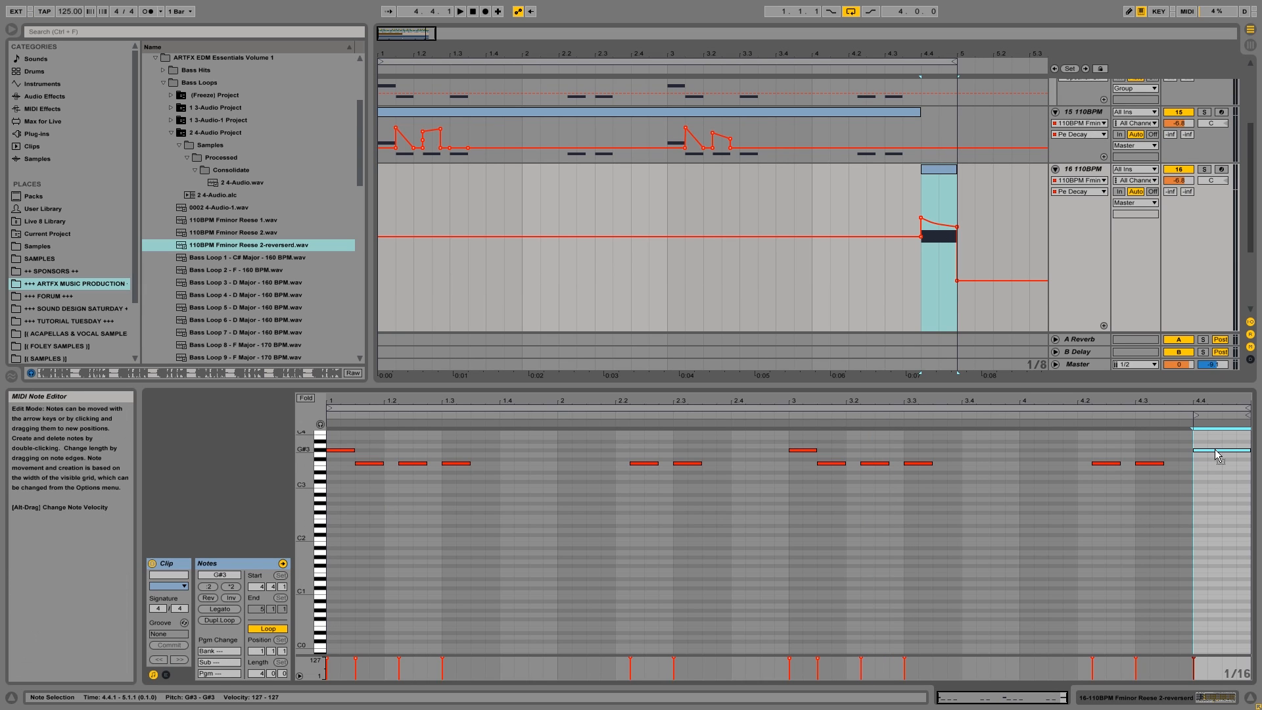
{"action": "key", "text": "space"}
{"action": "key", "text": "space"}
{"action": "left_click_drag", "start_coordinate": [1208, 450], "coordinate": [1213, 470]}
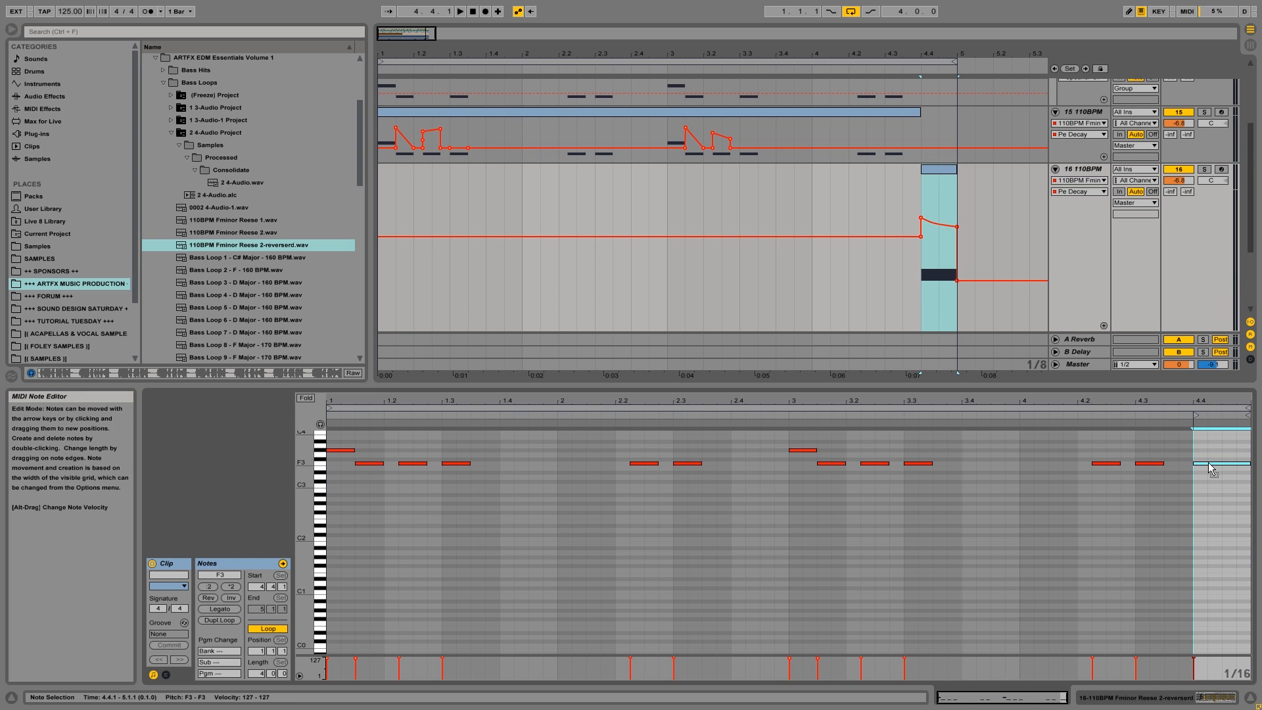
Raise the start of track 16's Pe Decay curve at 4.4.1 and nudge its end point at 5.1.1 slightly upward.
{"action": "left_click", "coordinate": [933, 198]}
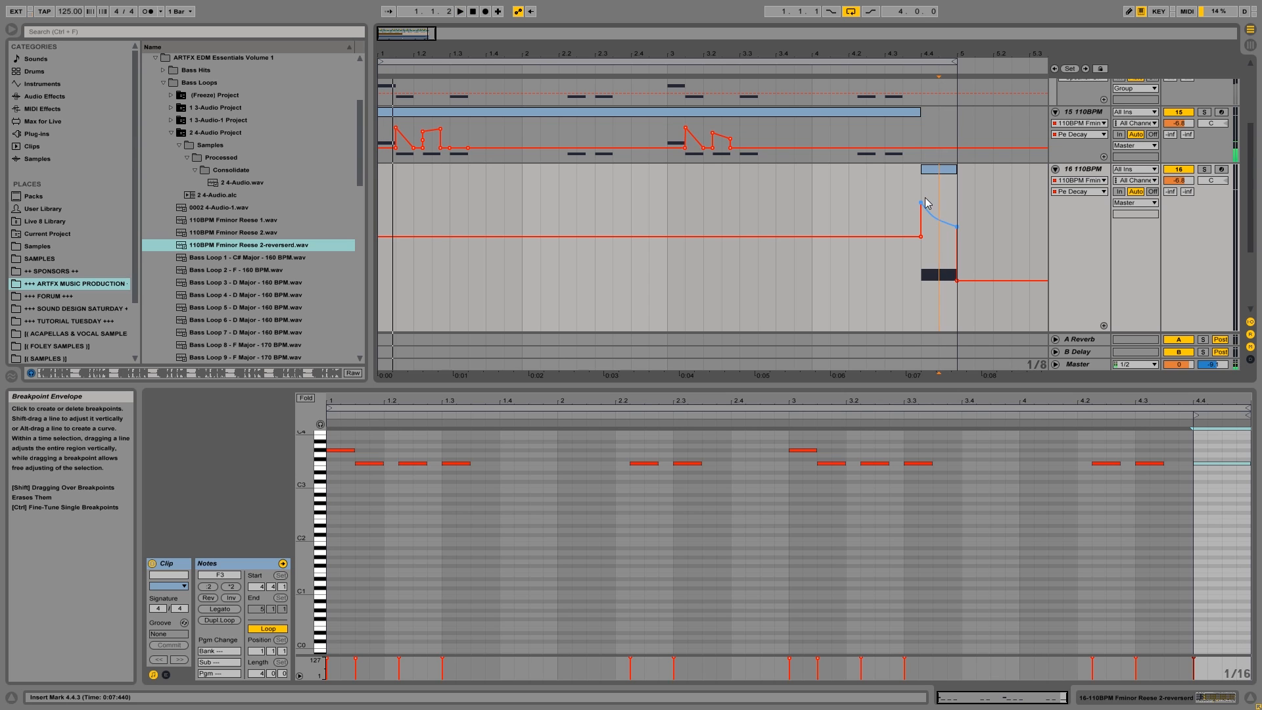
{"action": "left_click", "coordinate": [930, 192]}
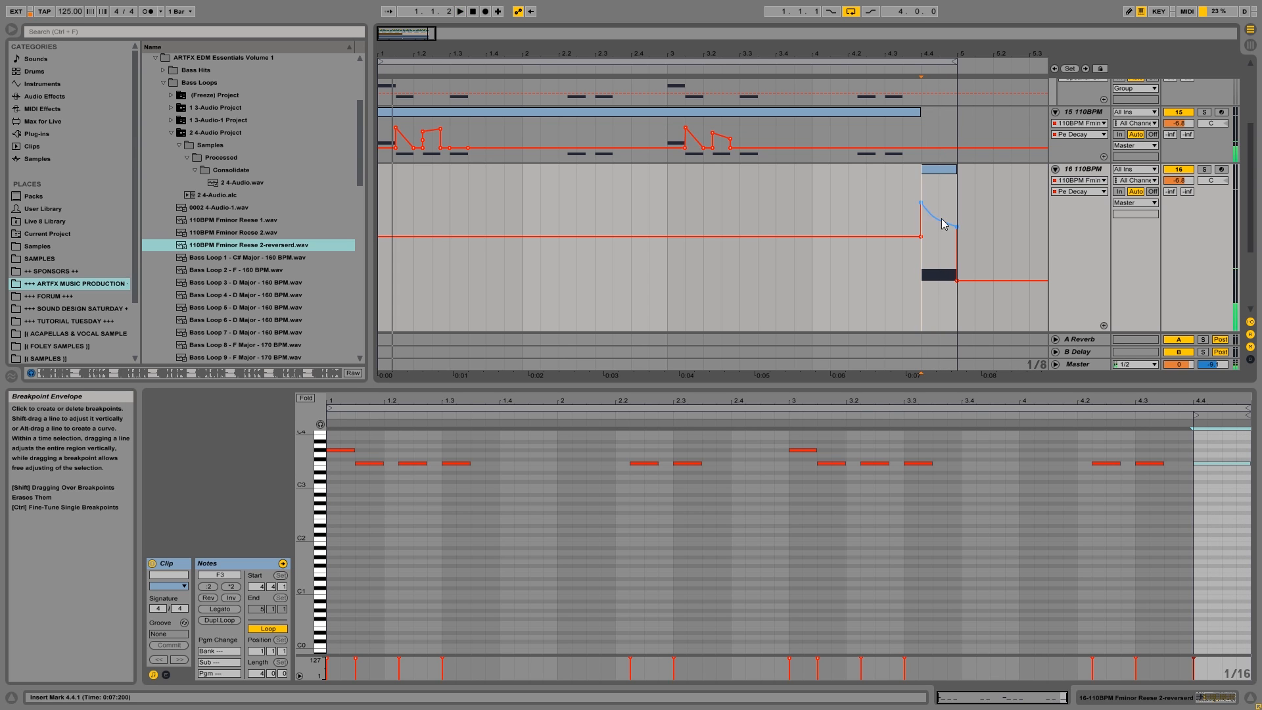
{"action": "left_click_drag", "start_coordinate": [957, 226], "coordinate": [957, 223]}
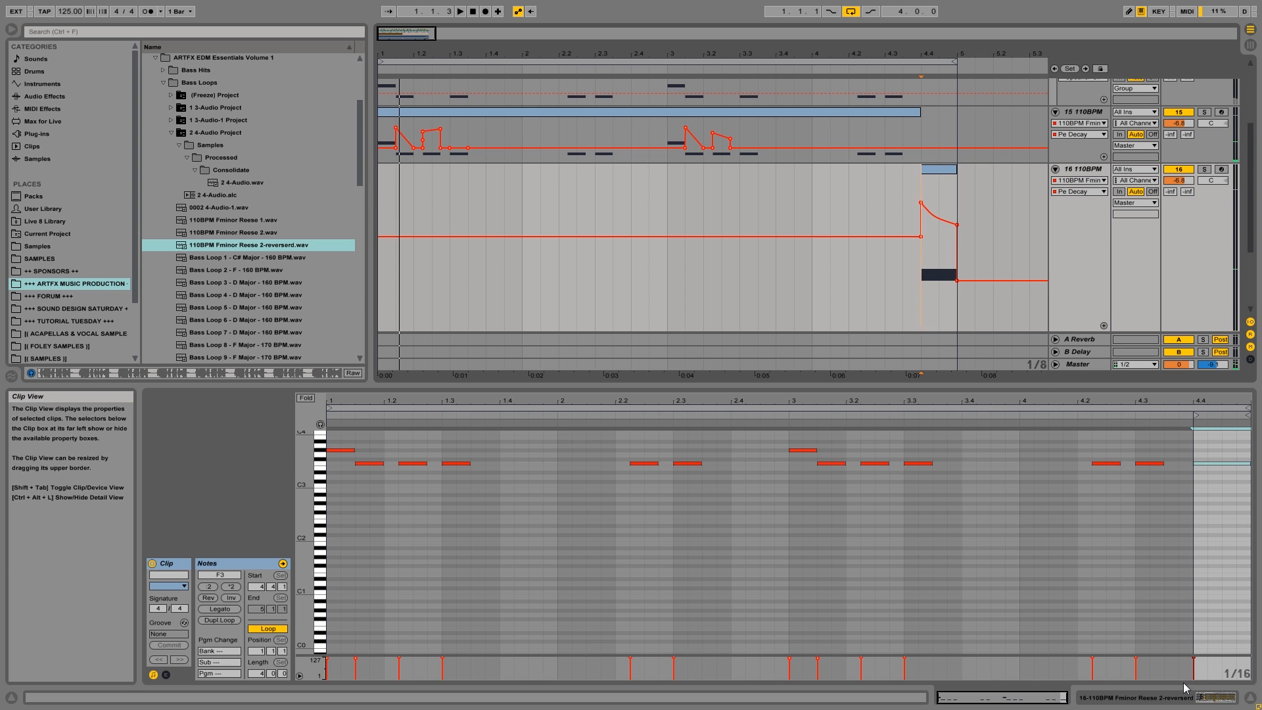
Move track 16's sample loop to start 1402146 and end 1443845, audition it, and reduce the track's height.
{"action": "left_click", "coordinate": [1168, 699]}
{"action": "left_click_drag", "start_coordinate": [474, 573], "coordinate": [327, 572]}
{"action": "key", "text": "space"}
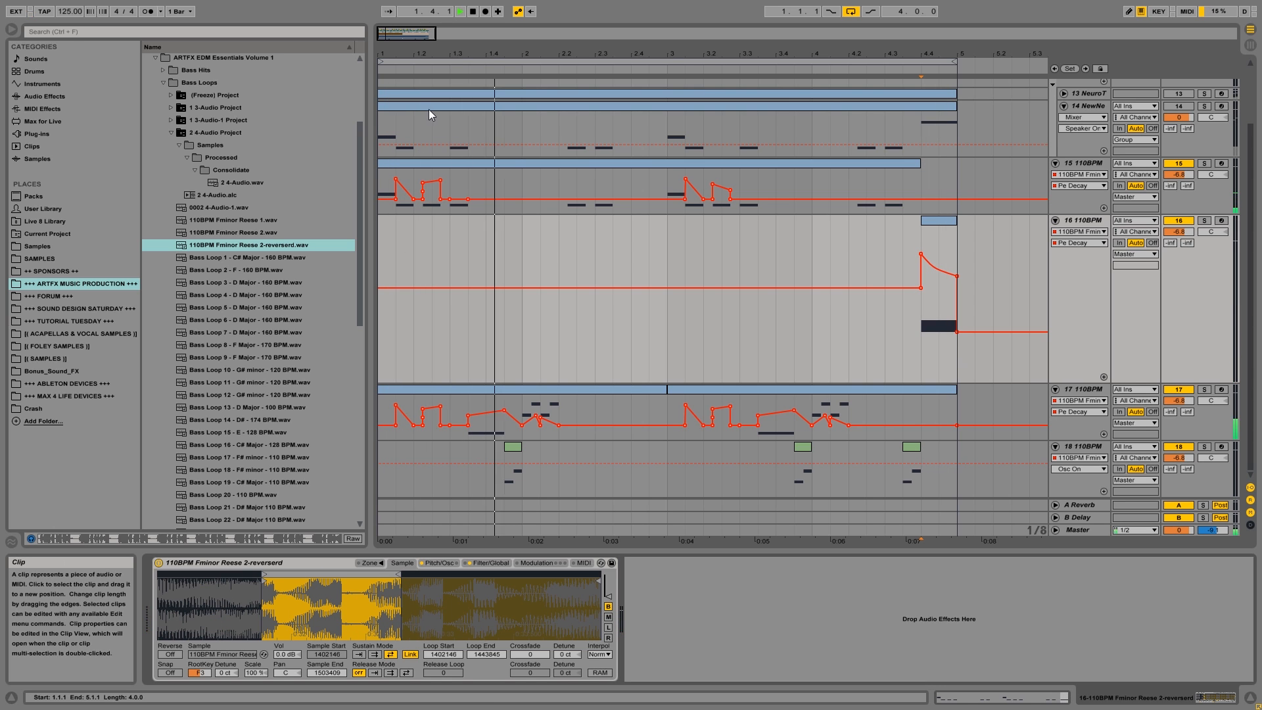
{"action": "left_click_drag", "start_coordinate": [427, 58], "coordinate": [427, 24]}
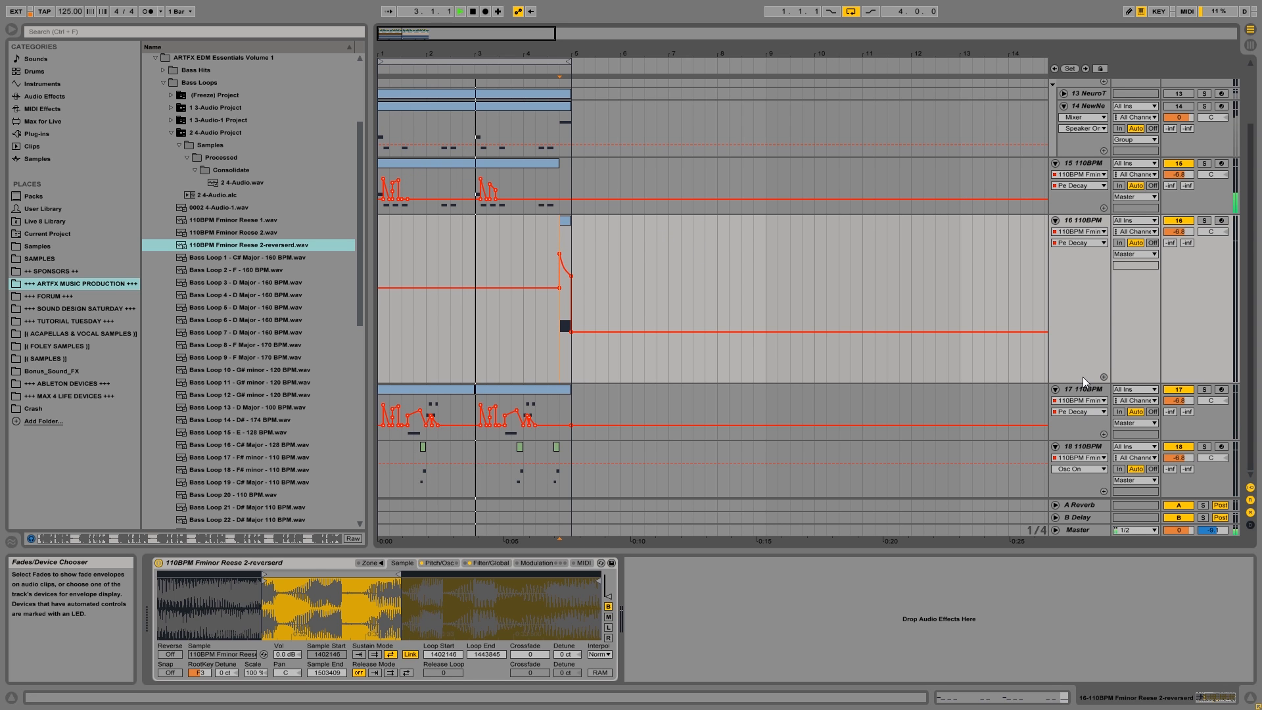
{"action": "left_click_drag", "start_coordinate": [1075, 384], "coordinate": [1084, 275]}
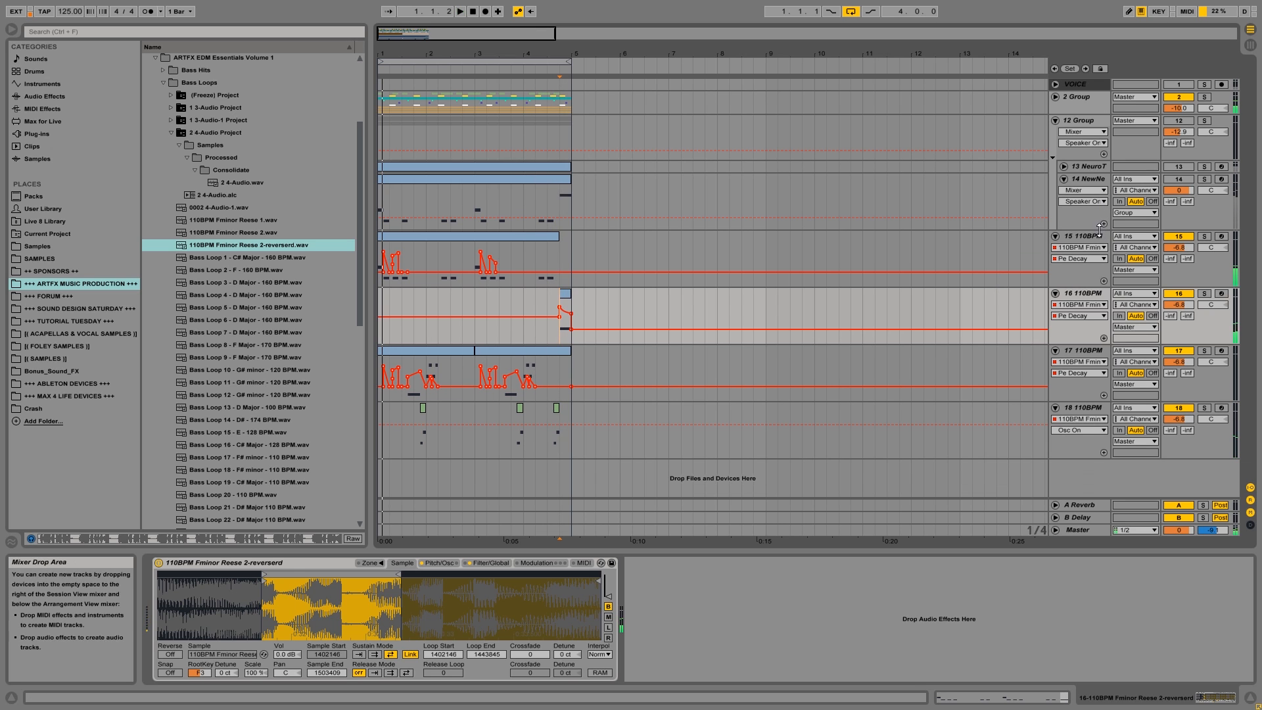
{"action": "key", "text": "space"}
Group the four 110BPM Reese tracks 15 to 18, solo the new group and fold it.
{"action": "left_click", "coordinate": [1099, 238]}
{"action": "left_click", "coordinate": [1080, 412], "text": "shift"}
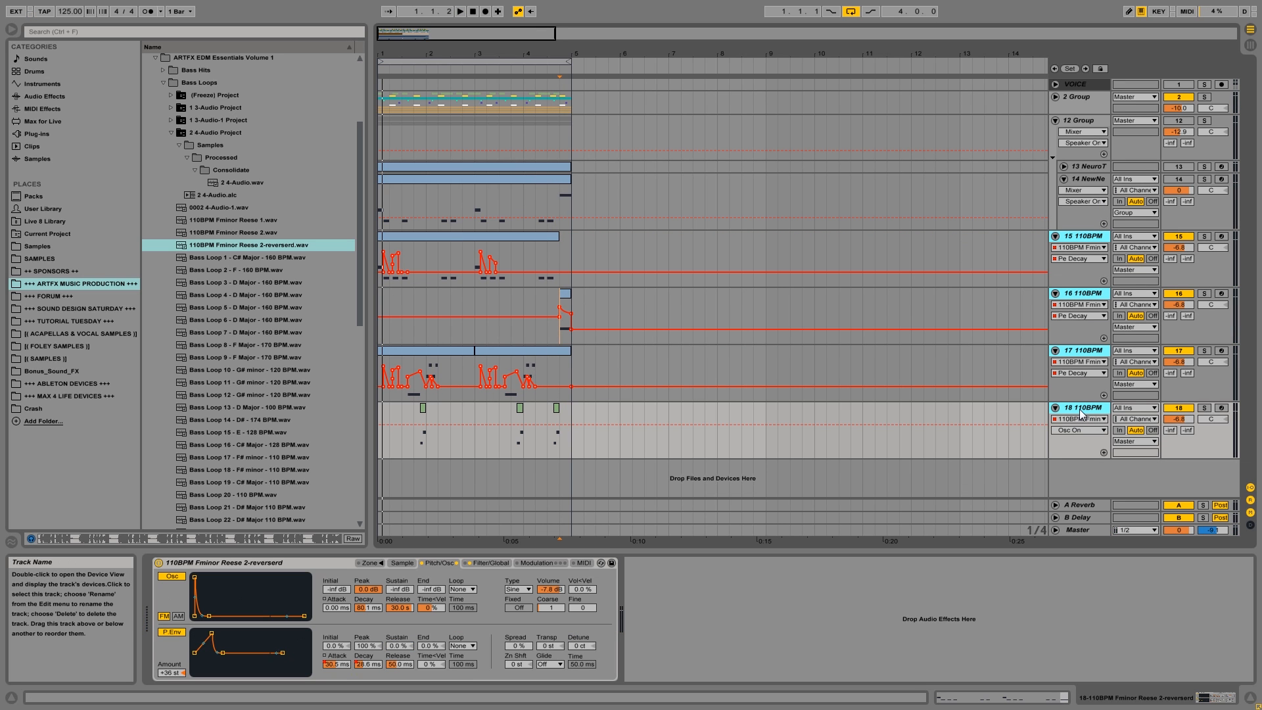
{"action": "key", "text": "ctrl+g"}
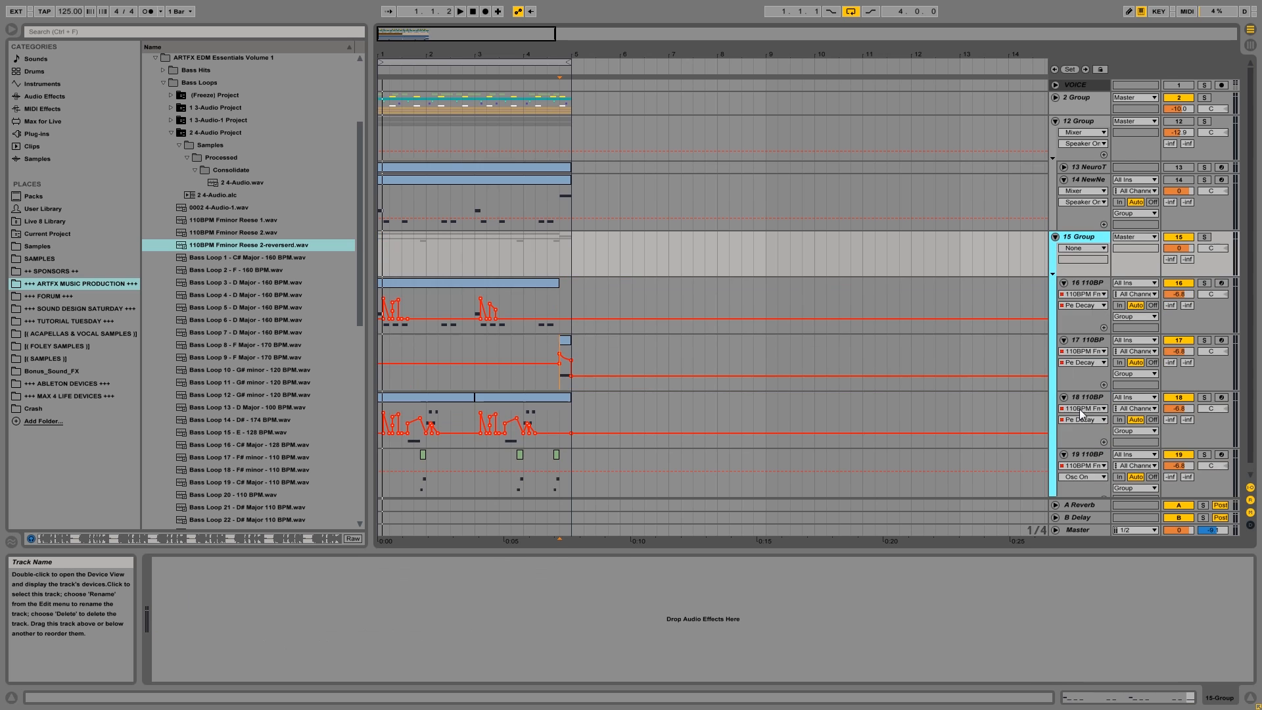
{"action": "left_click", "coordinate": [1205, 237]}
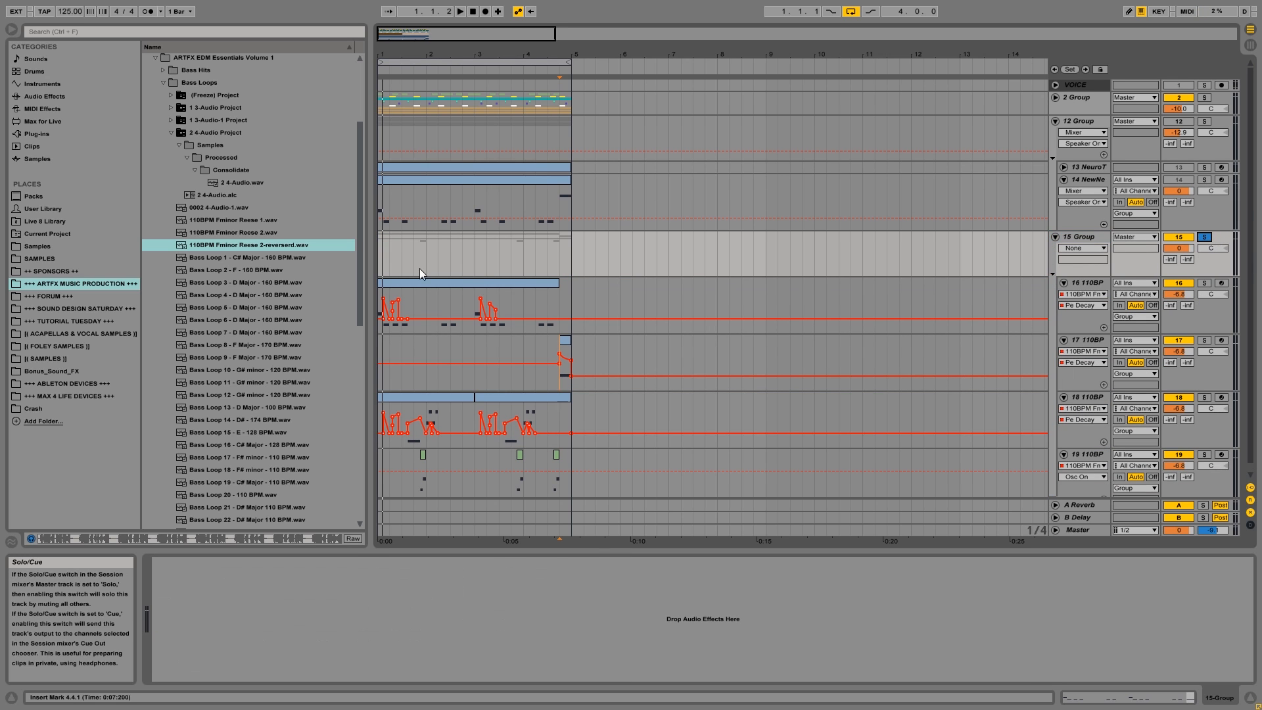
{"action": "left_click", "coordinate": [1055, 238]}
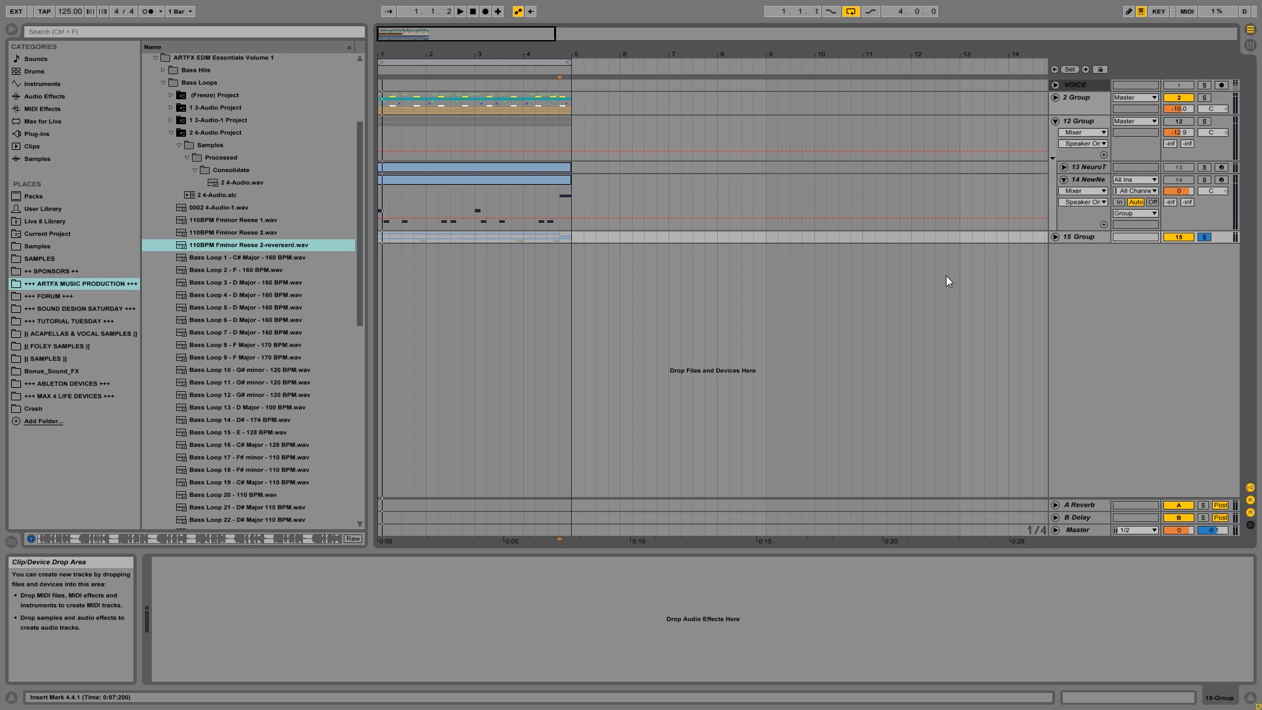
Audition the bass group in solo, unfold the drum group, and play the bass unsoloed with the drums.
{"action": "key", "text": "space"}
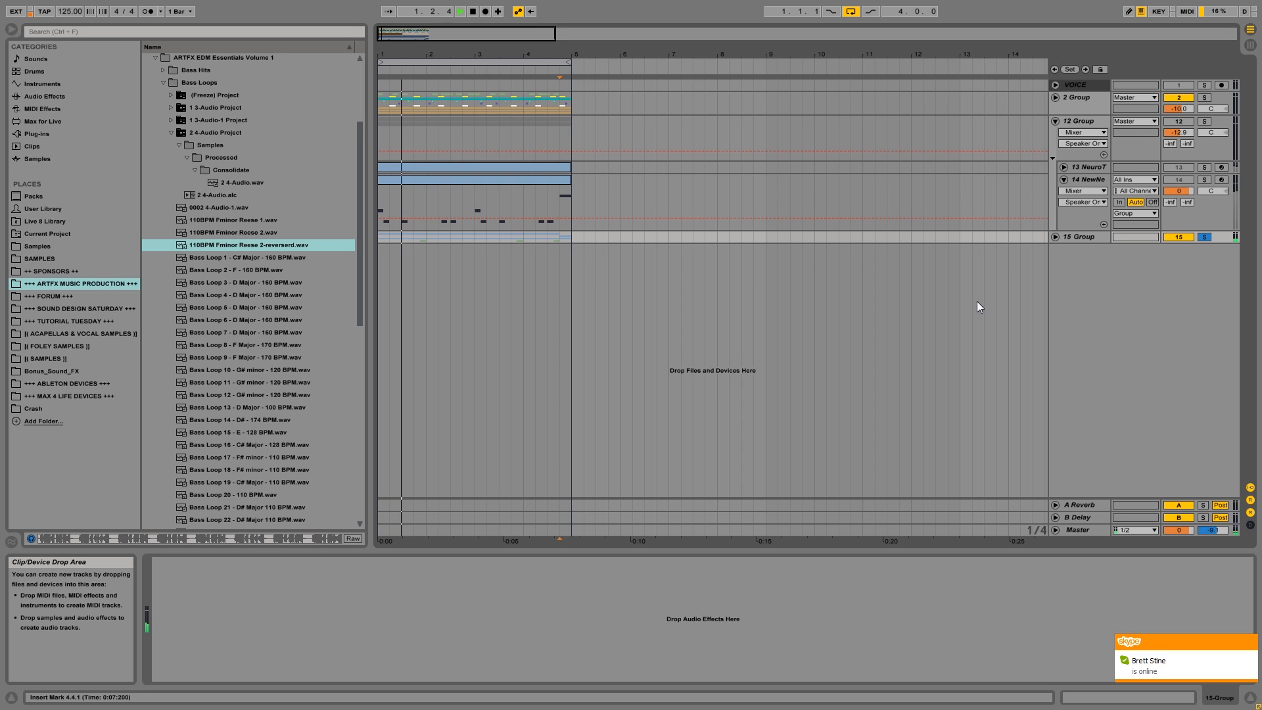
{"action": "key", "text": "space"}
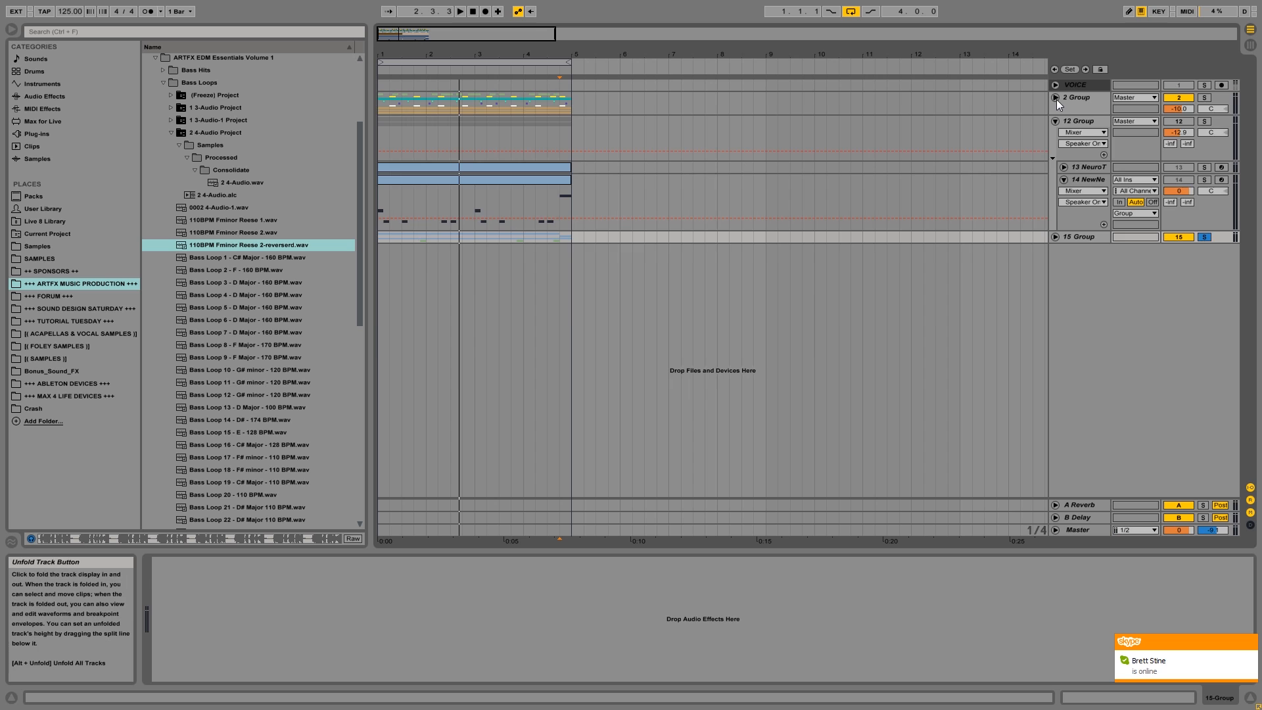
{"action": "left_click", "coordinate": [1056, 99]}
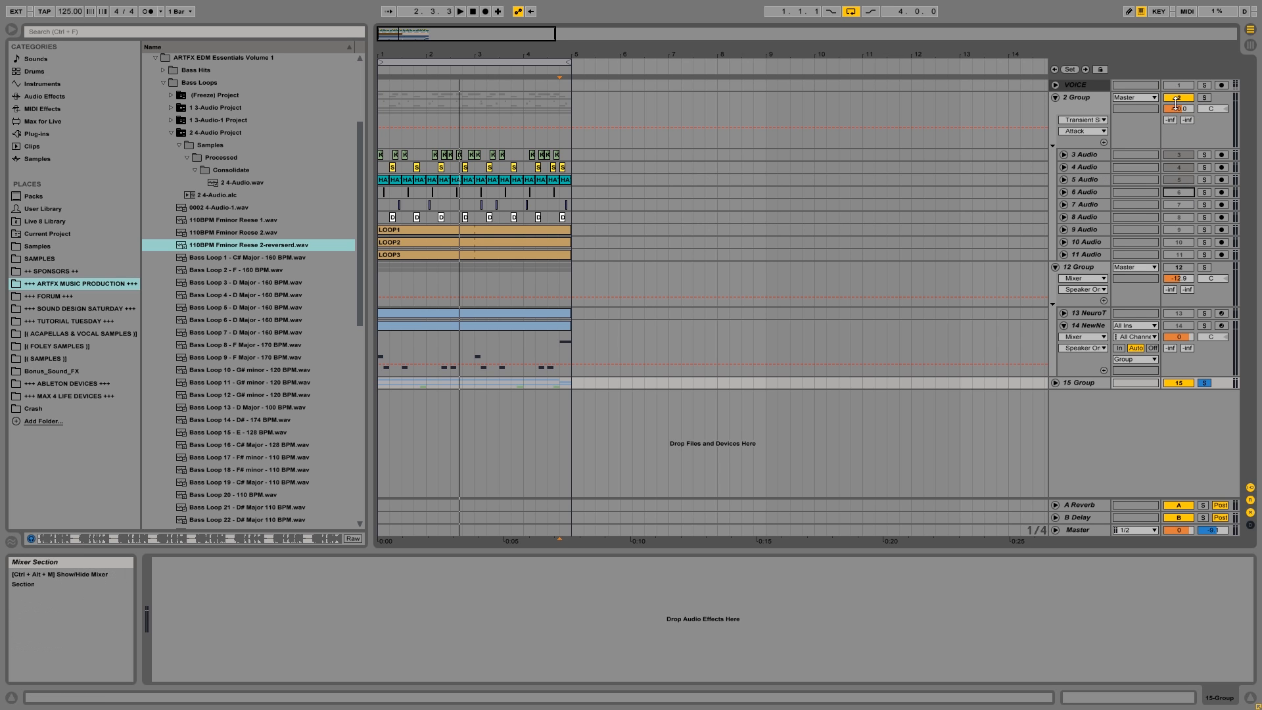
{"action": "left_click", "coordinate": [1204, 382]}
{"action": "key", "text": "space"}
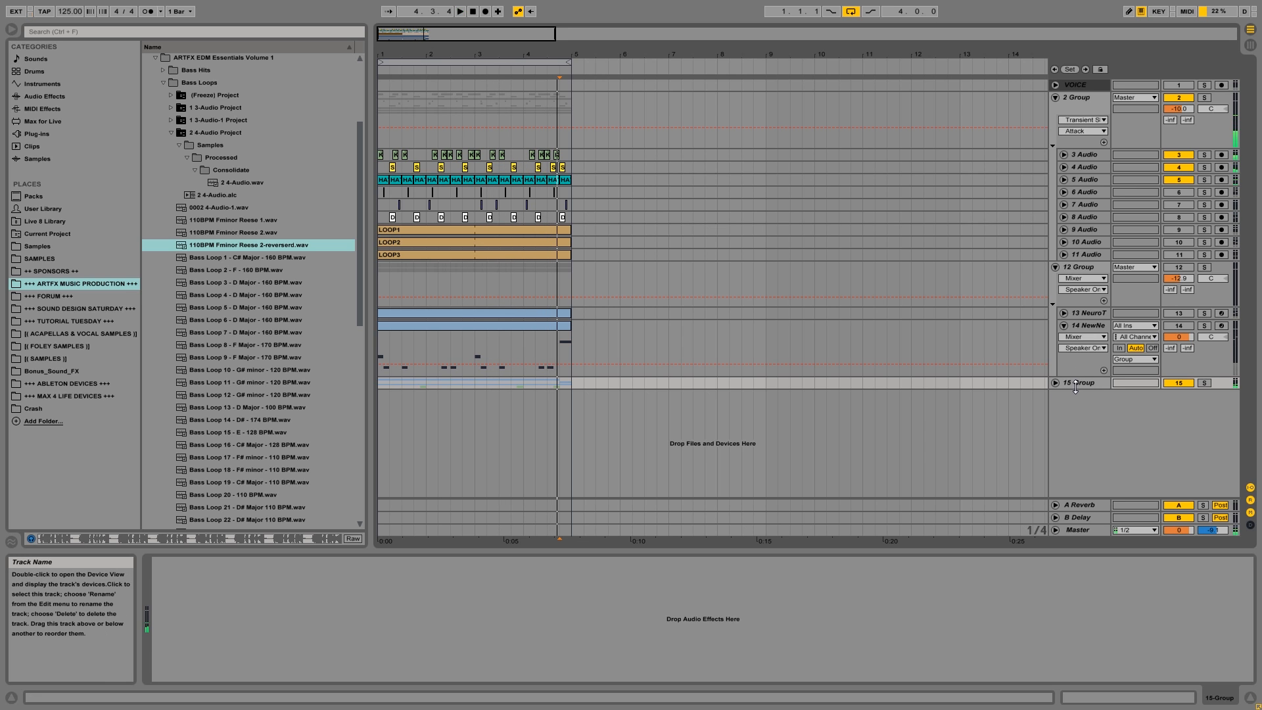
Add a Glue Compressor to the bass group and enable its Soft clipping.
{"action": "left_click", "coordinate": [45, 96]}
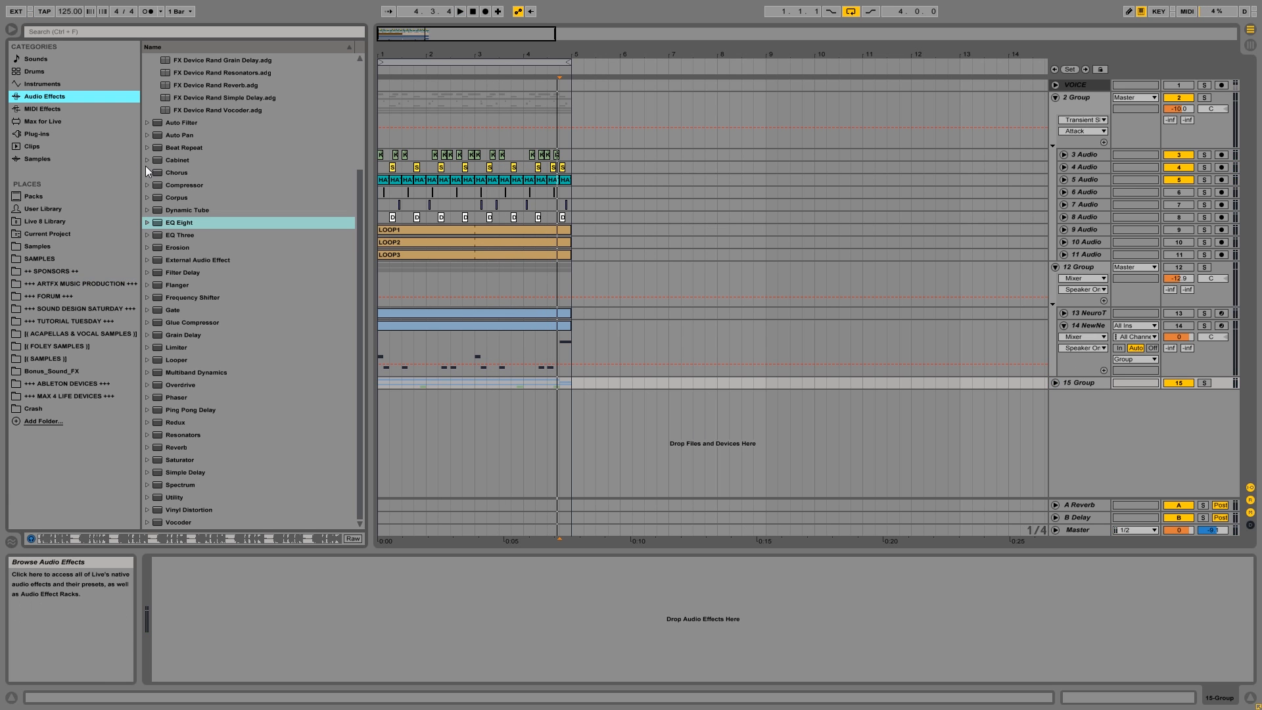
{"action": "left_click_drag", "start_coordinate": [188, 327], "coordinate": [337, 572]}
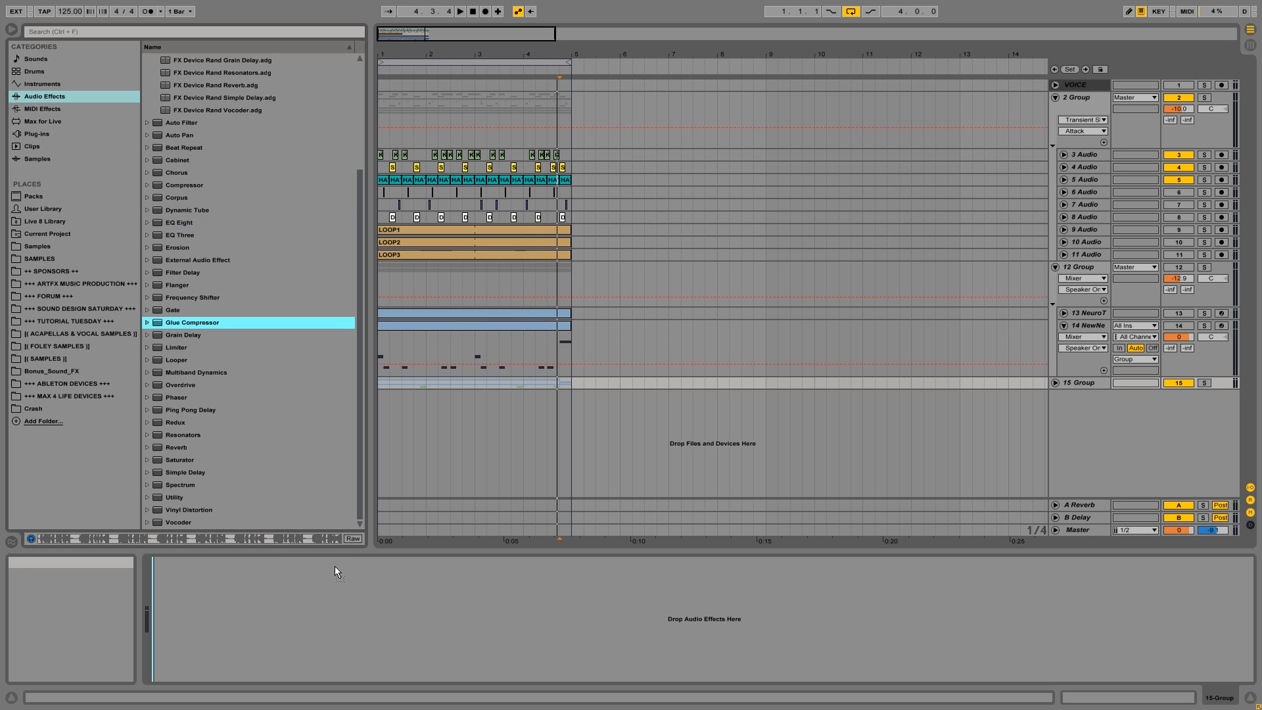
{"action": "left_click", "coordinate": [312, 587]}
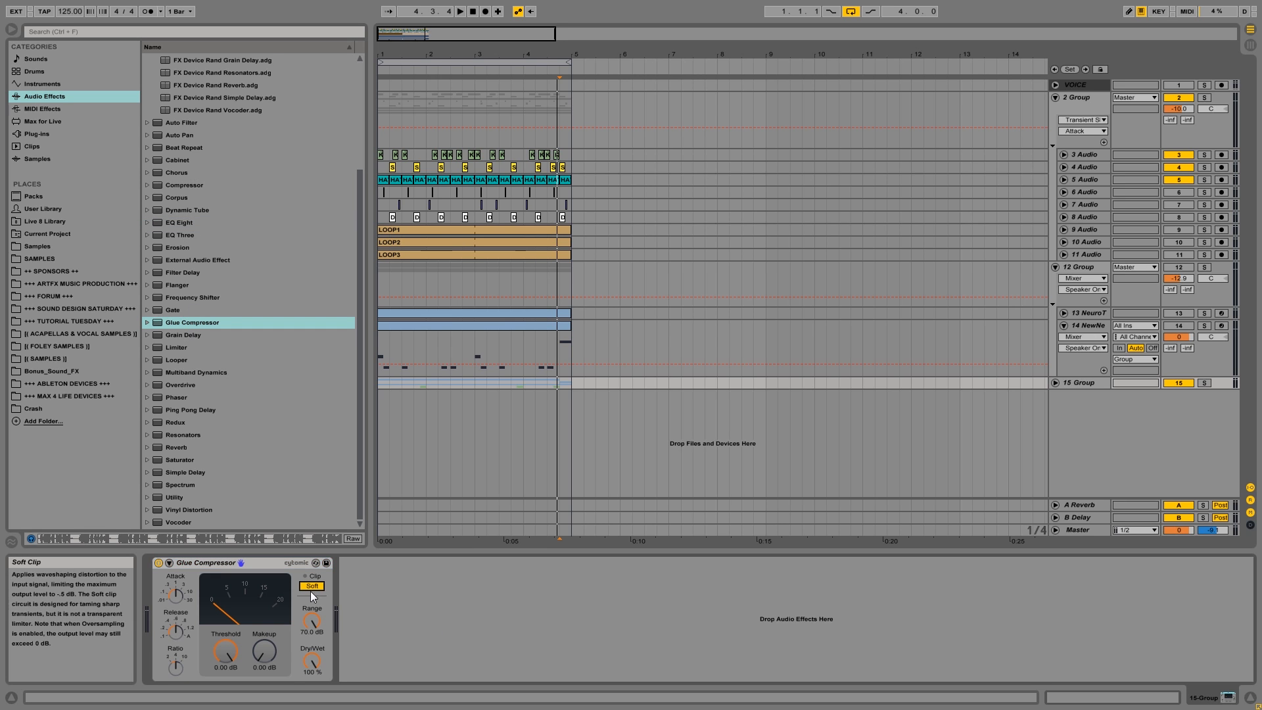
{"action": "left_click", "coordinate": [311, 586]}
{"action": "left_click", "coordinate": [312, 586]}
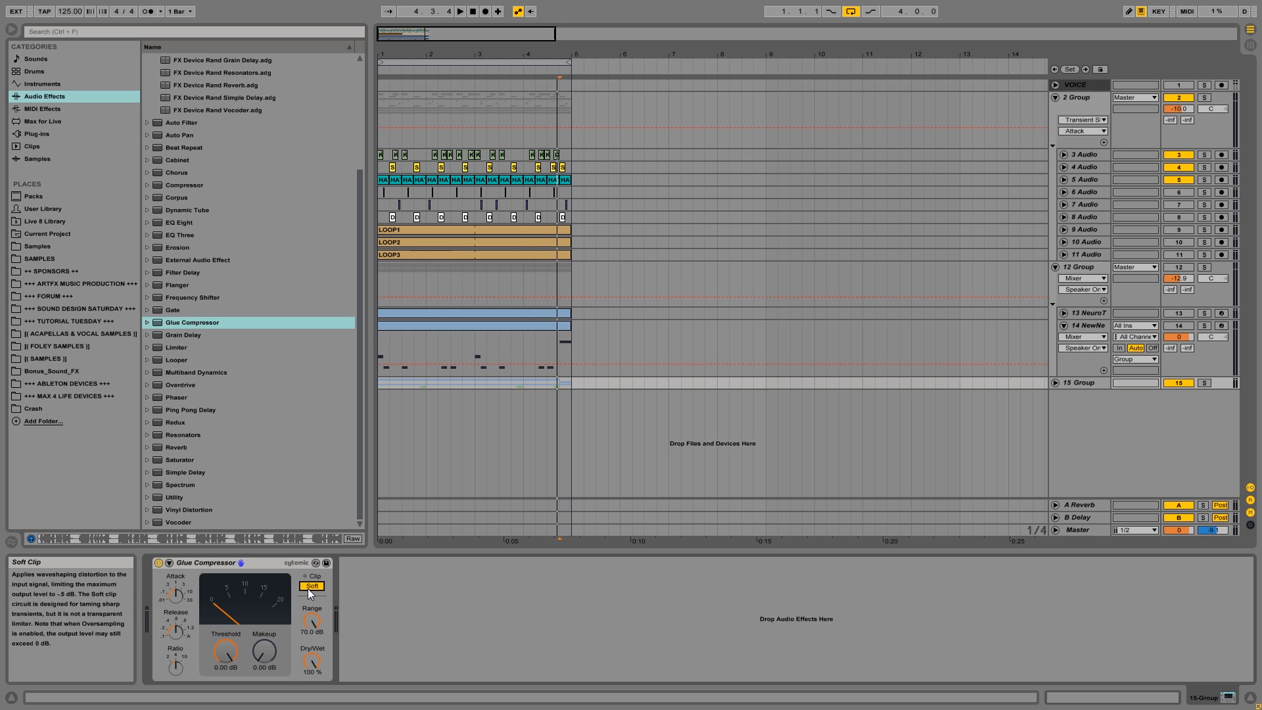
Solo the unfolded bass group, set its volume to -13.9 dB, and raise the Glue Compressor's makeup gain to 18.6 dB while auditioning.
{"action": "left_click", "coordinate": [1056, 383]}
{"action": "left_click", "coordinate": [1204, 383]}
{"action": "key", "text": "space"}
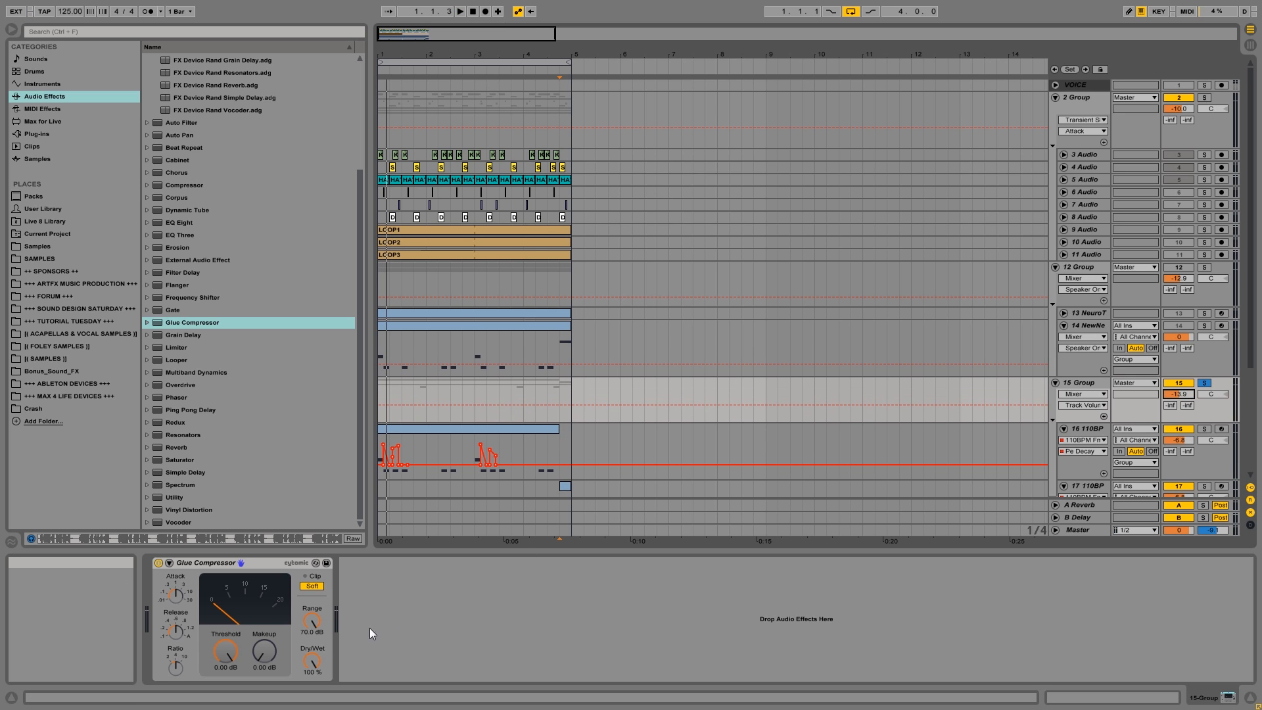
{"action": "left_click_drag", "start_coordinate": [260, 658], "coordinate": [260, 645]}
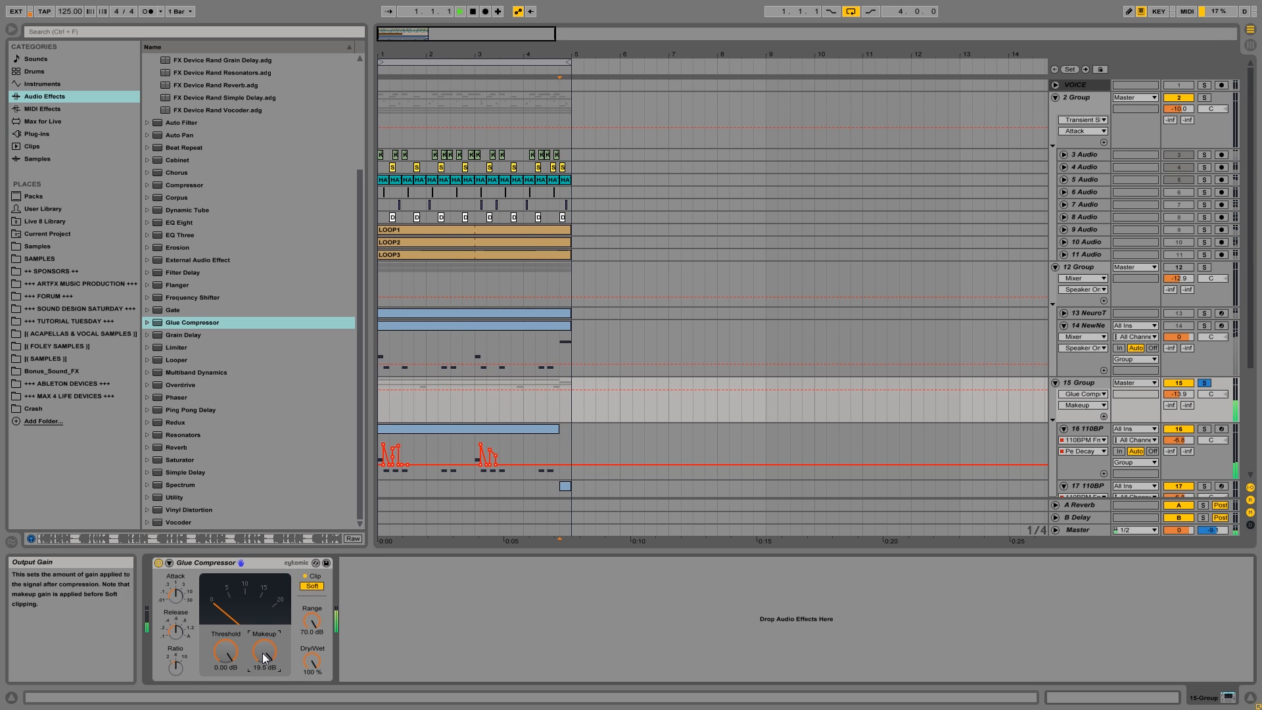
{"action": "left_click_drag", "start_coordinate": [263, 658], "coordinate": [263, 660]}
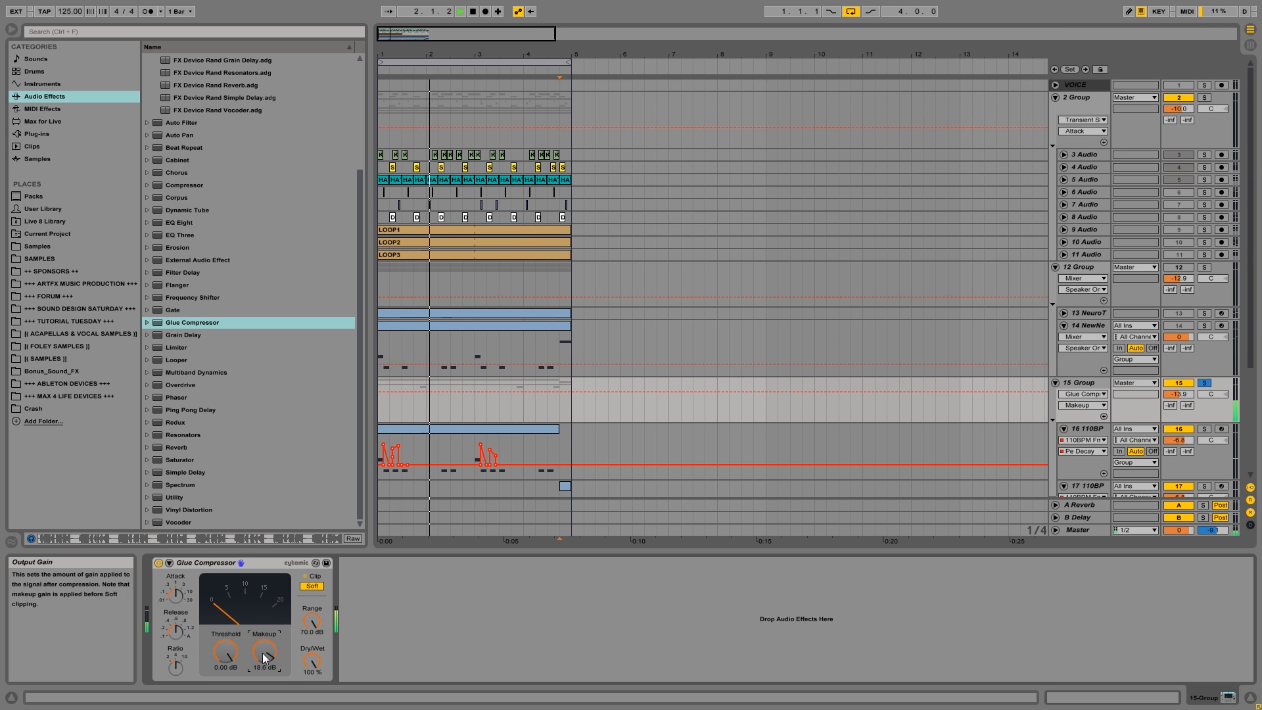
Lower the Glue Compressor's threshold to -23.5 dB and raise its attack time.
{"action": "left_click", "coordinate": [226, 653]}
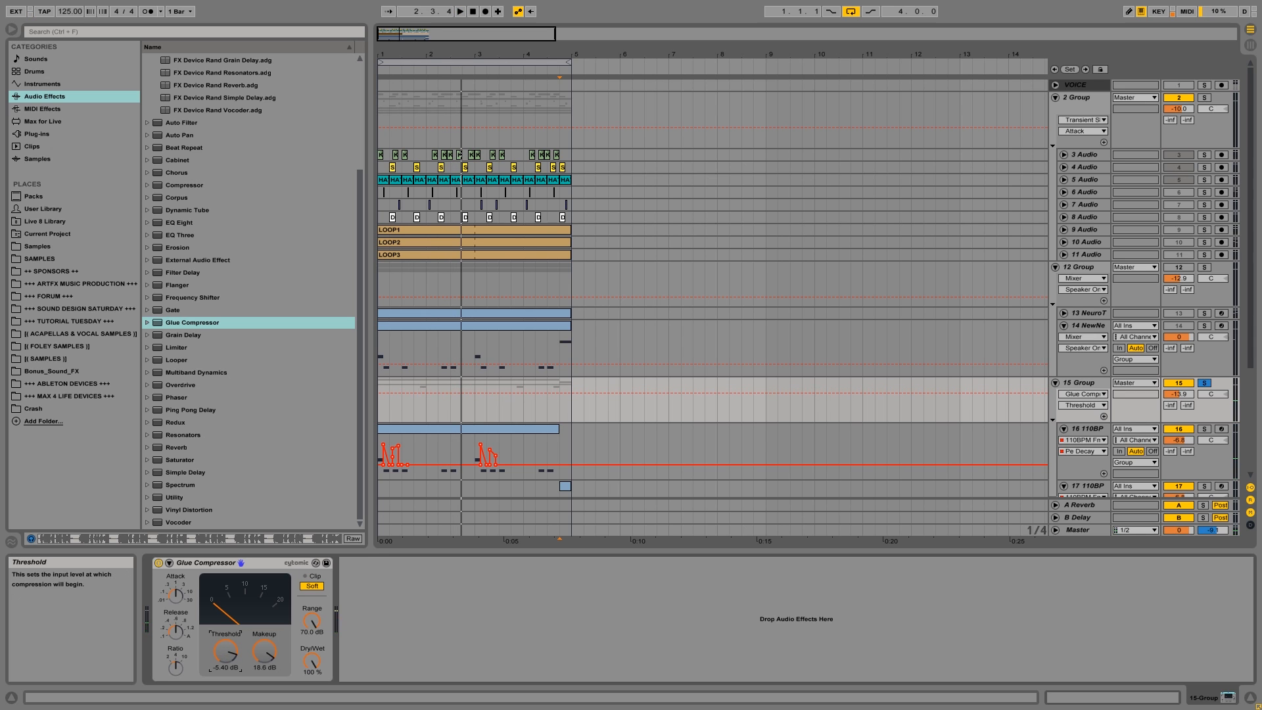
{"action": "left_click_drag", "start_coordinate": [222, 656], "coordinate": [222, 658]}
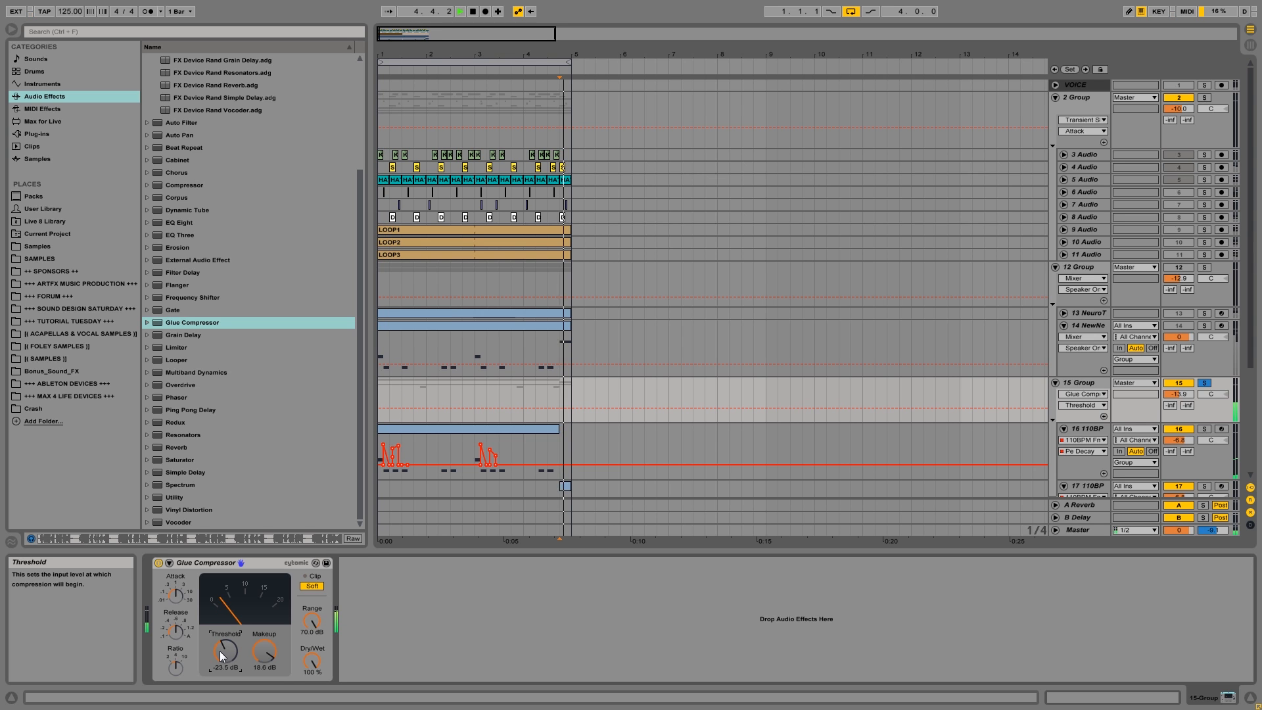
{"action": "left_click", "coordinate": [176, 596]}
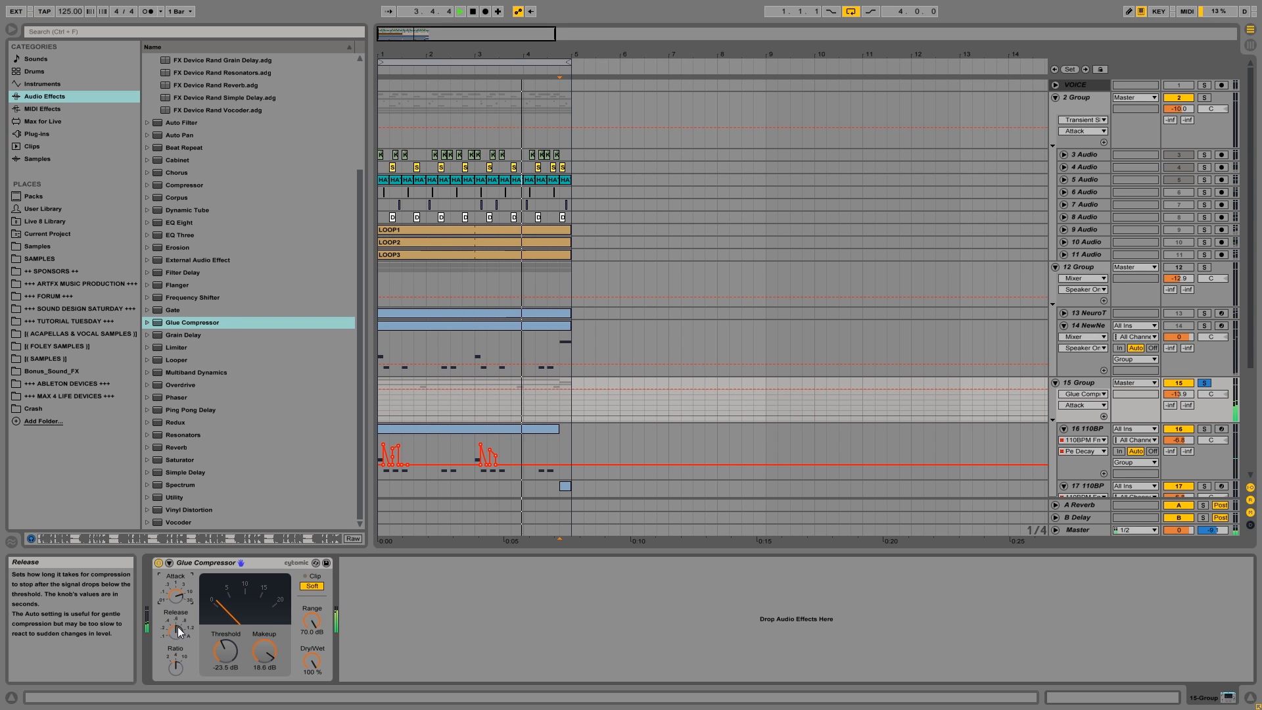
Insert EQ Eight before the Glue Compressor, boosting band 1 by 4.09 dB at 85 Hz and setting band 2 to -4.59 dB at 776 Hz.
{"action": "left_click", "coordinate": [182, 224]}
{"action": "left_click_drag", "start_coordinate": [426, 429], "coordinate": [262, 616]}
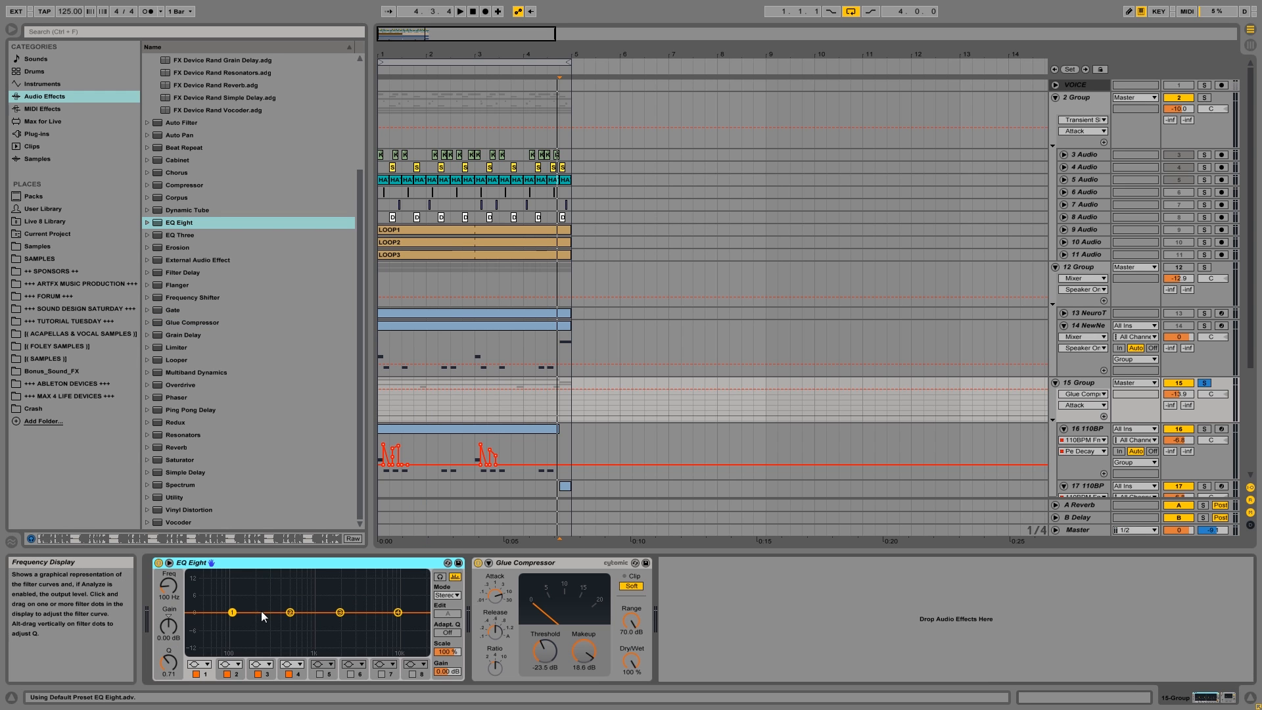
{"action": "key", "text": "space"}
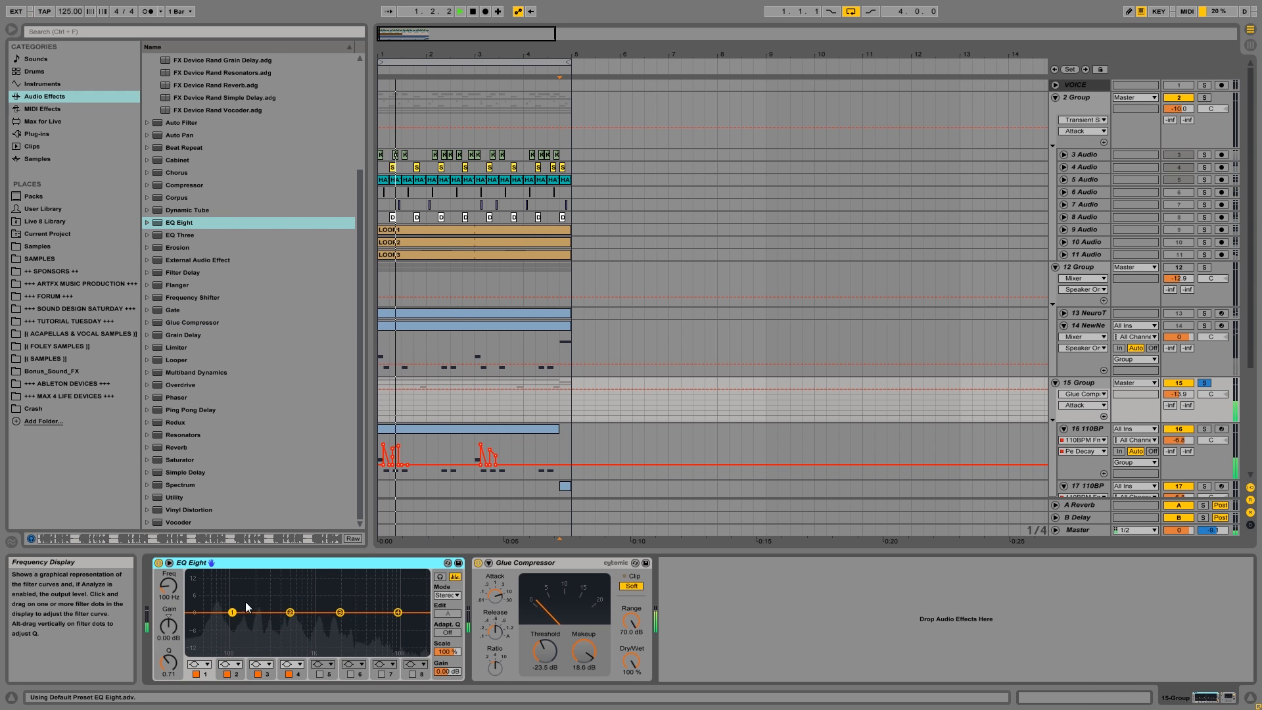
{"action": "key", "text": "space"}
{"action": "left_click_drag", "start_coordinate": [240, 618], "coordinate": [238, 609]}
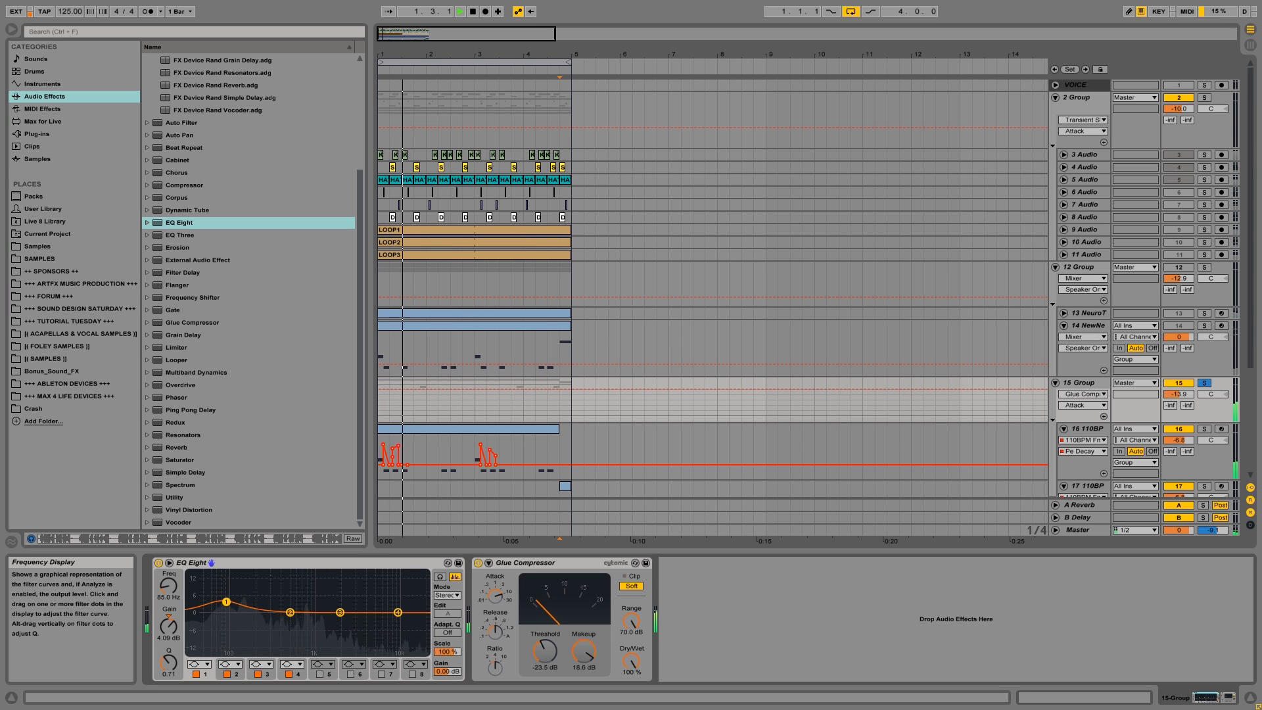
{"action": "mouse_move", "coordinate": [290, 613]}
{"action": "left_mouse_down"}
{"action": "mouse_move", "coordinate": [305, 631]}
{"action": "mouse_move", "coordinate": [325, 613]}
{"action": "mouse_move", "coordinate": [332, 629]}
{"action": "mouse_move", "coordinate": [340, 604]}
{"action": "mouse_move", "coordinate": [332, 629]}
{"action": "mouse_move", "coordinate": [309, 625]}
{"action": "mouse_move", "coordinate": [324, 629]}
{"action": "mouse_move", "coordinate": [329, 614]}
{"action": "mouse_move", "coordinate": [308, 630]}
{"action": "left_mouse_up"}
{"action": "key", "text": "space"}
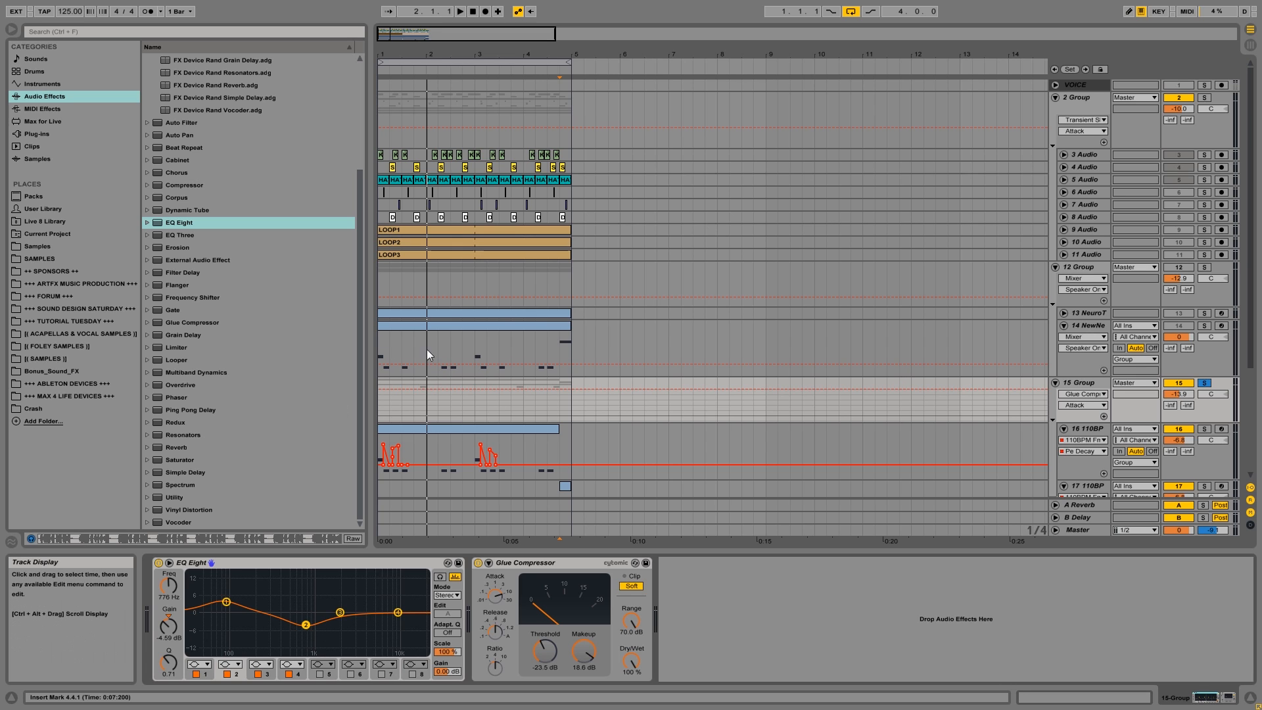
Unsolo the bass group to hear the processed sound with the drums, and solo and fold it again.
{"action": "left_click", "coordinate": [1202, 383]}
{"action": "key", "text": "space"}
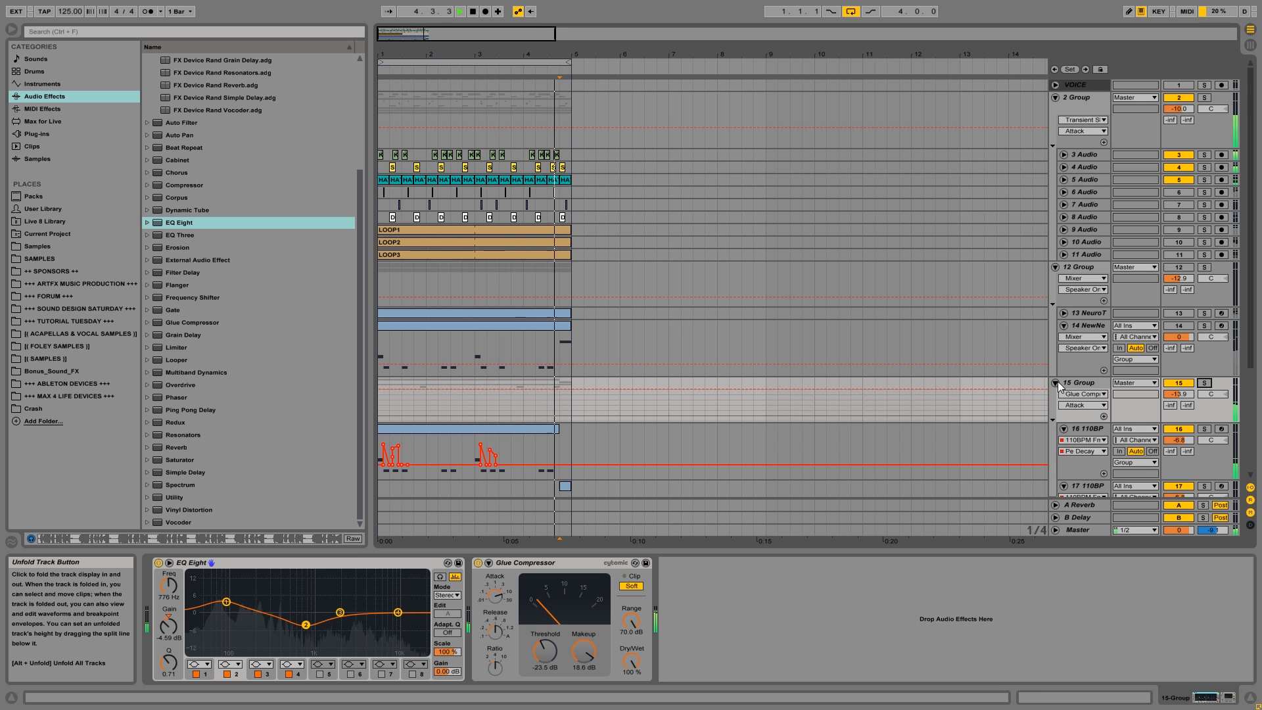
{"action": "key", "text": "space"}
{"action": "left_click", "coordinate": [1083, 388]}
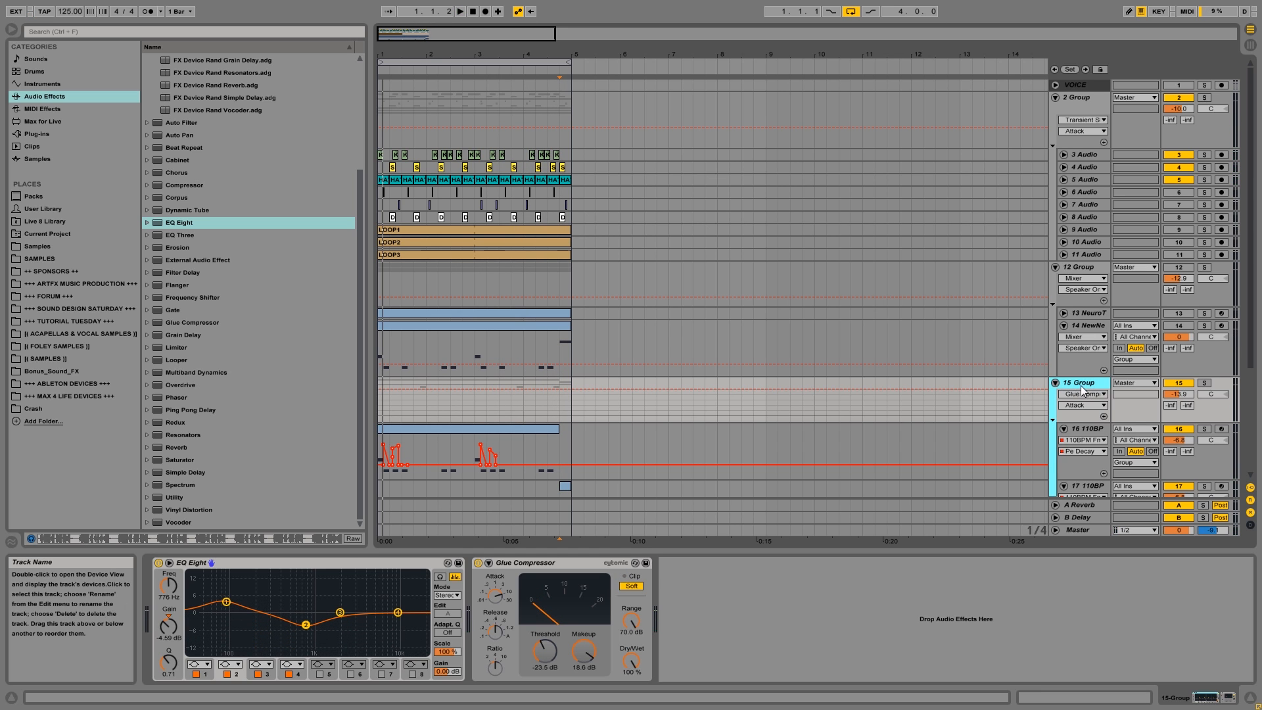
{"action": "left_click", "coordinate": [1055, 384]}
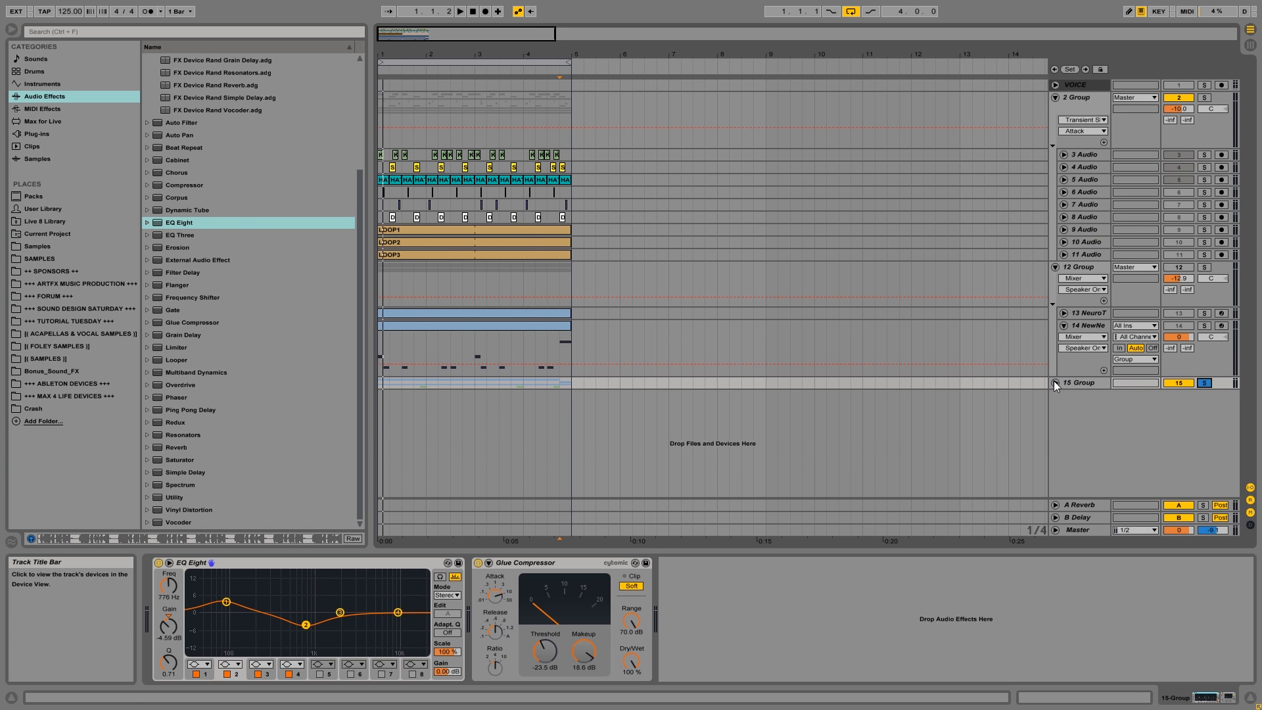
Copy track 18's one-beat clip from 4.4.1 to 2.4.1 and reshape its Pe Decay envelope into a peak and dip while auditioning.
{"action": "left_click", "coordinate": [567, 331]}
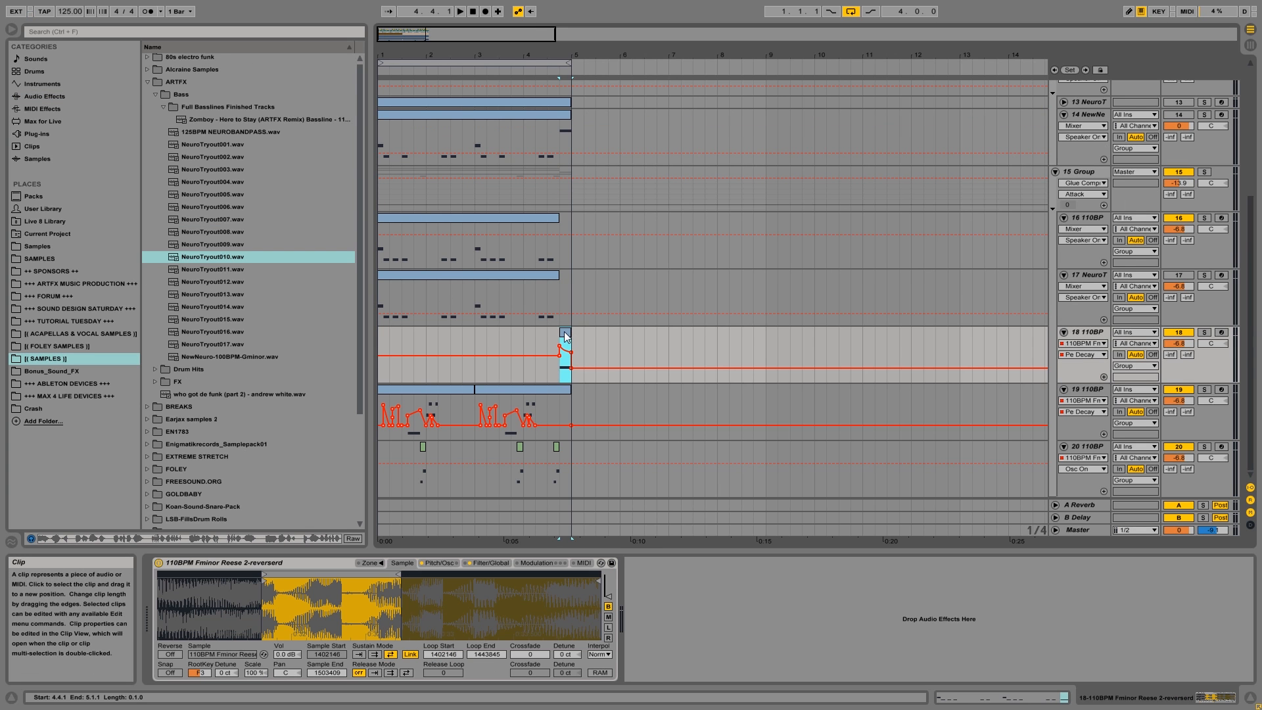
{"action": "left_click_drag", "start_coordinate": [564, 331], "coordinate": [462, 350]}
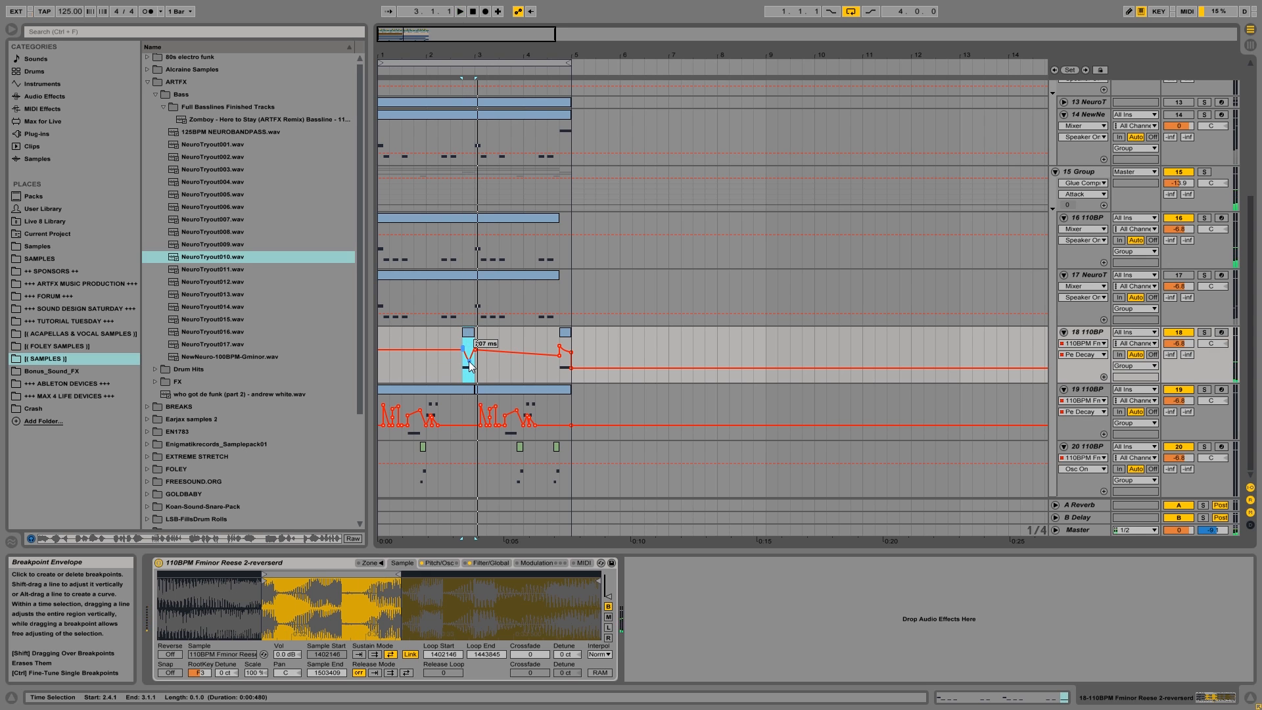
{"action": "key", "text": "space"}
{"action": "left_click_drag", "start_coordinate": [469, 361], "coordinate": [472, 376]}
{"action": "key", "text": "space"}
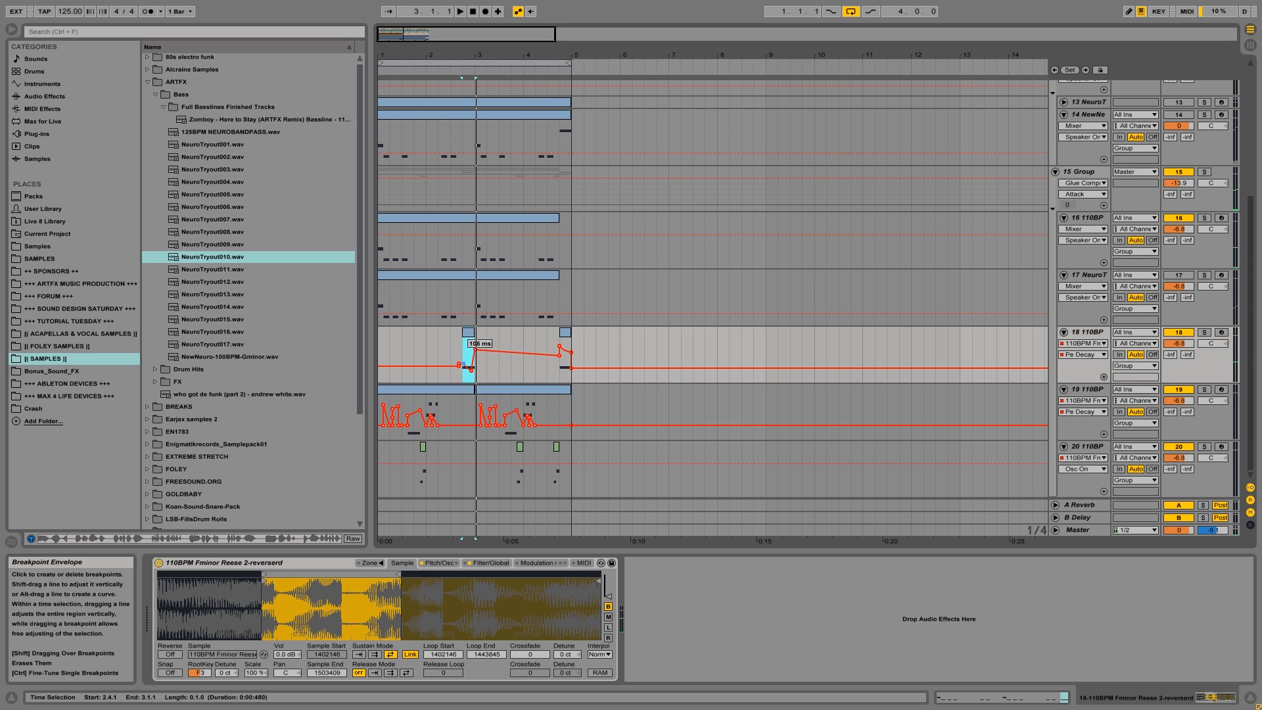
{"action": "key", "text": "space"}
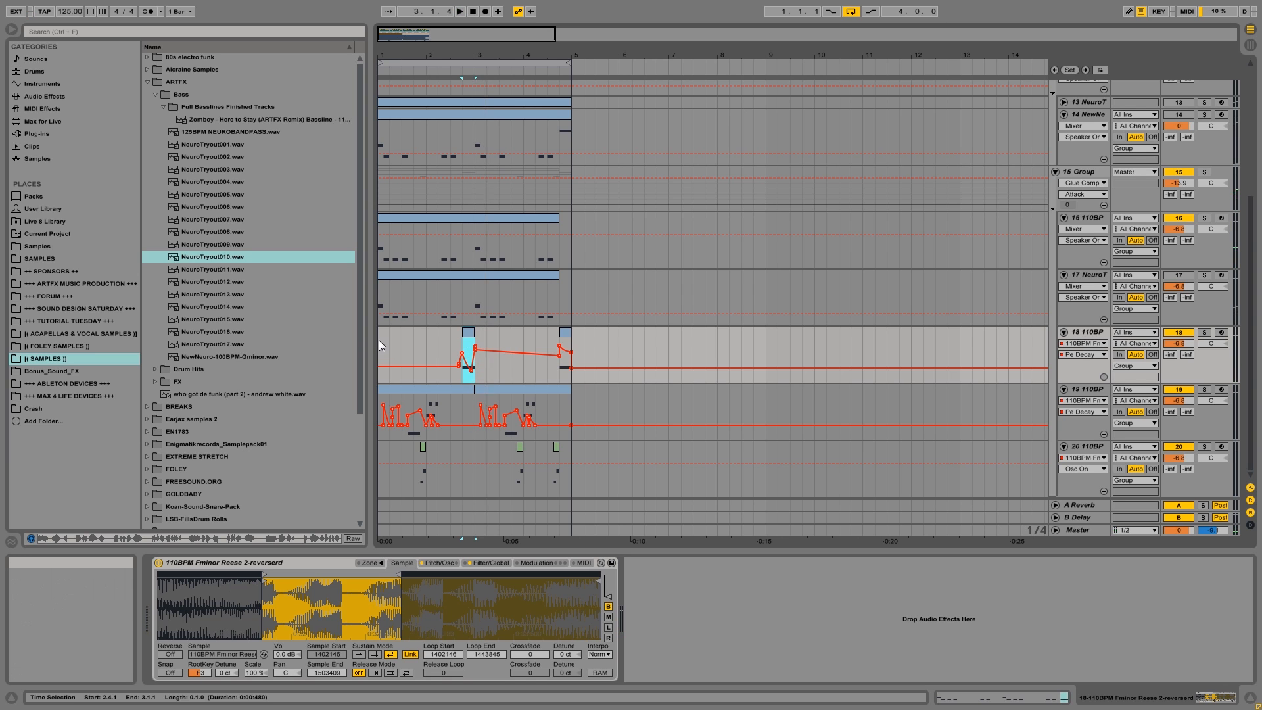
In the copied clip, shorten the last note to a sixteenth, add alternating G#3, F3 and G#3 sixteenths after it, and audition.
{"action": "left_click", "coordinate": [471, 334]}
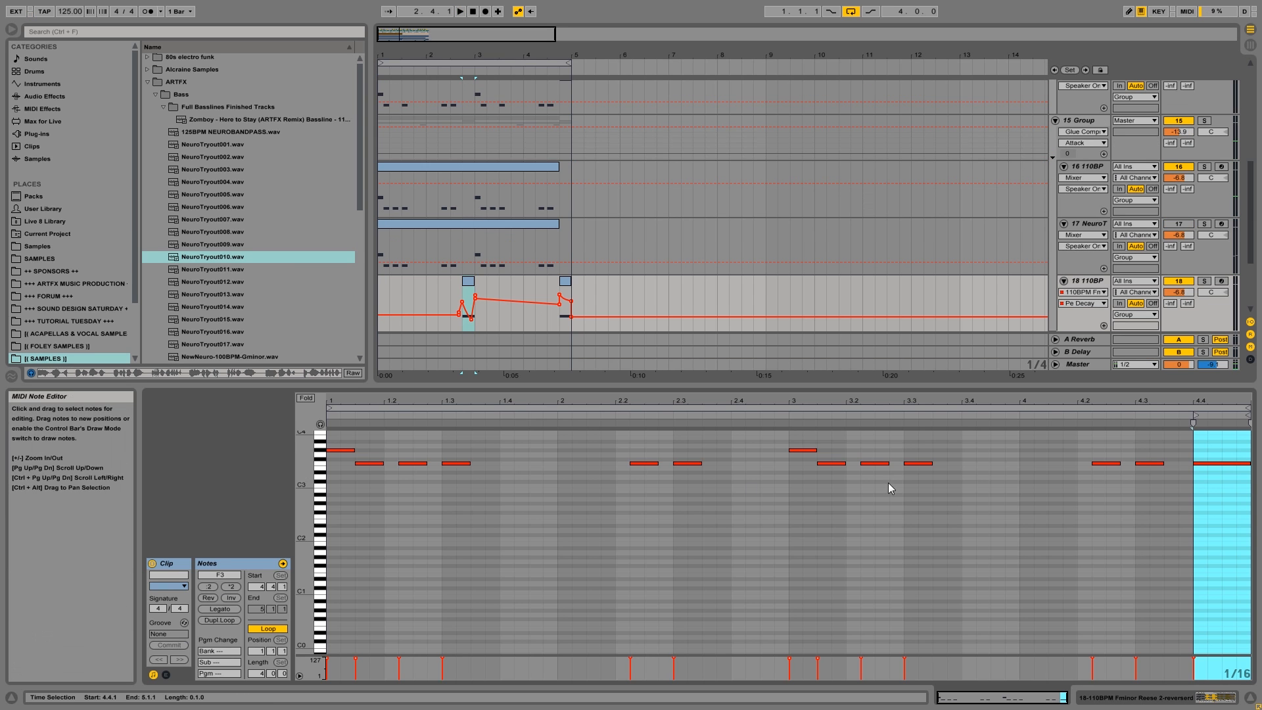
{"action": "left_click_drag", "start_coordinate": [1248, 464], "coordinate": [1207, 466]}
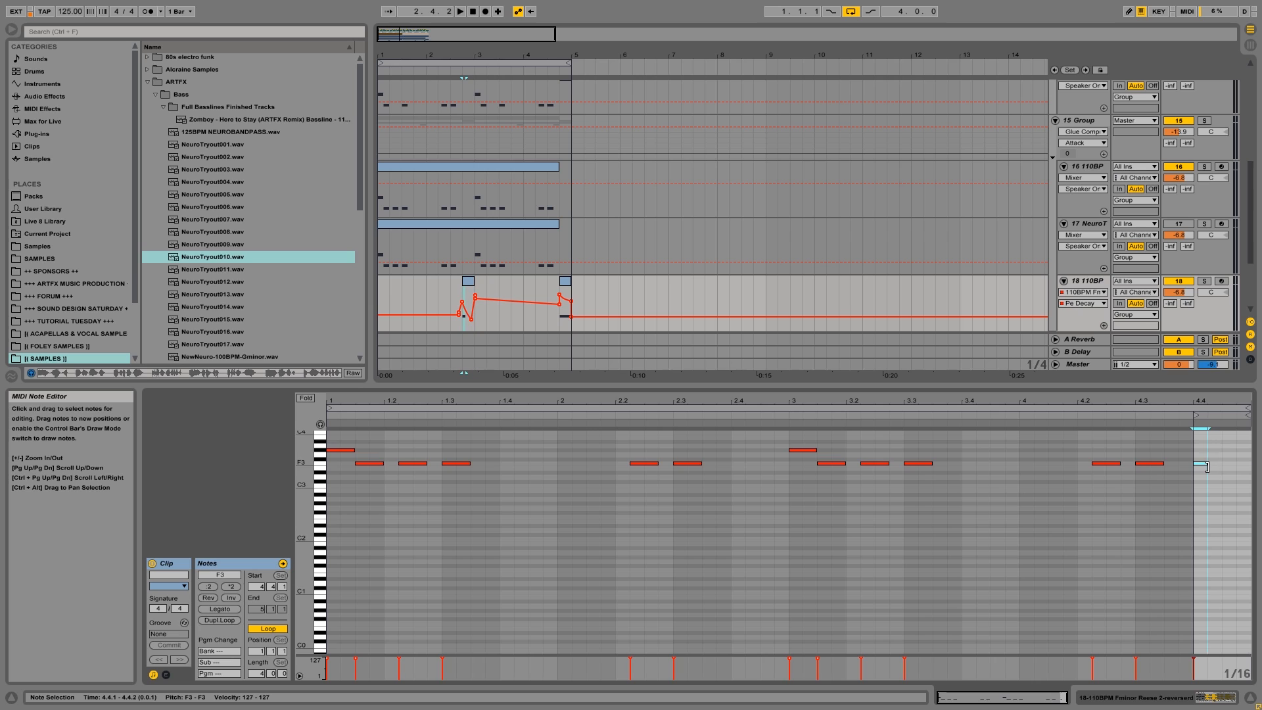
{"action": "double_click", "coordinate": [1213, 451]}
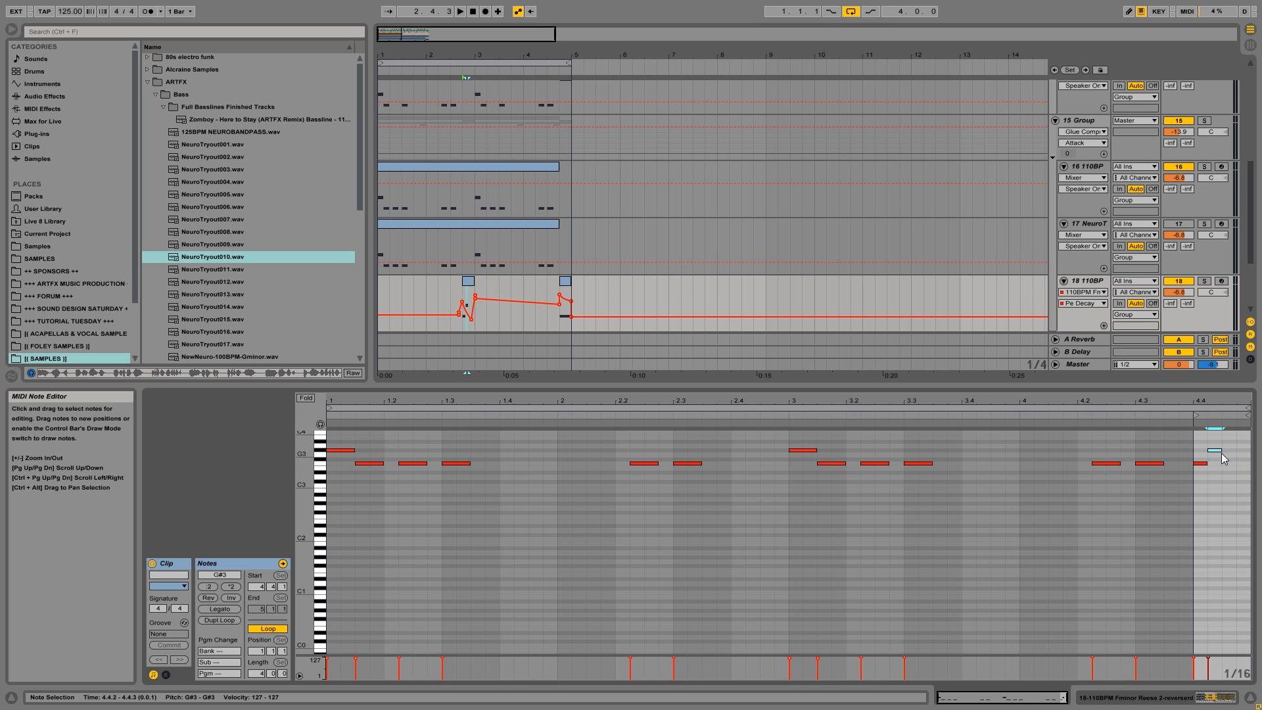
{"action": "double_click", "coordinate": [1227, 464]}
{"action": "left_click", "coordinate": [1242, 458]}
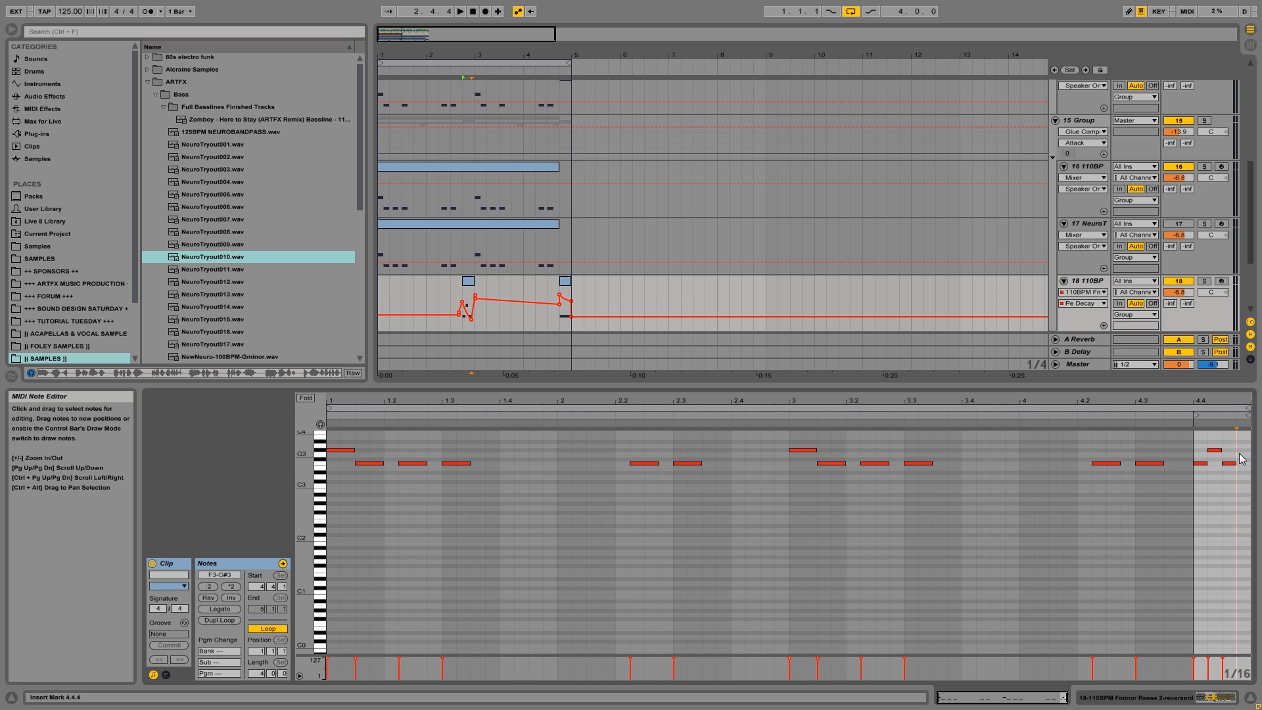
{"action": "key", "text": "space"}
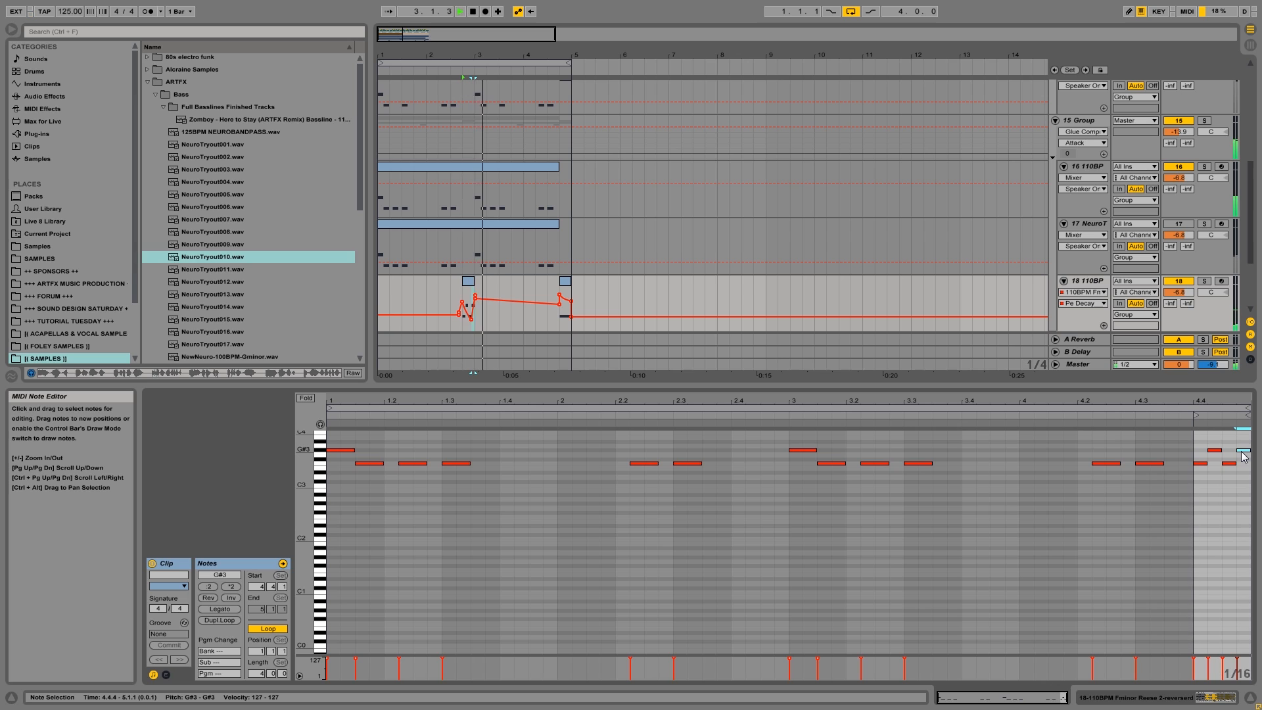